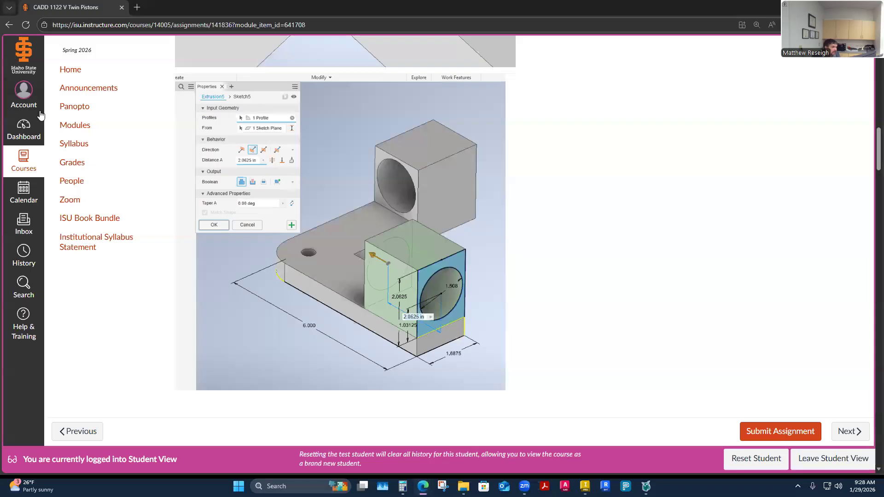
Step: Download Inventor-Inch-Template-ISU-BSIZE.idw from the course's Resources for CADD 1122 module
left_click(75, 126)
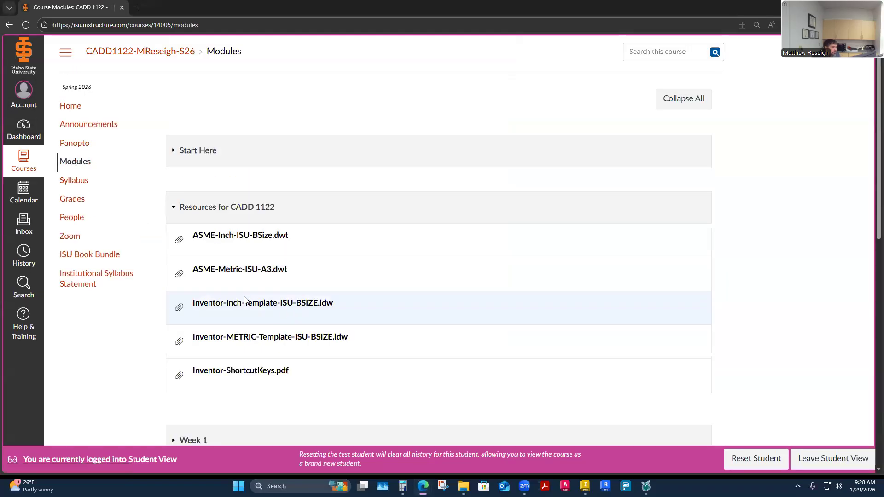
scroll(183, 208, "down", 3)
left_click(173, 66)
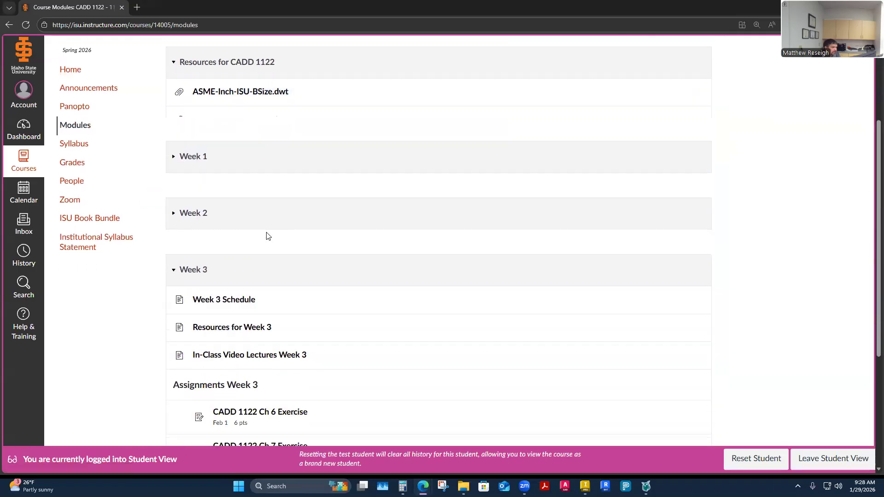
scroll(175, 207, "up", 3)
left_click(177, 203)
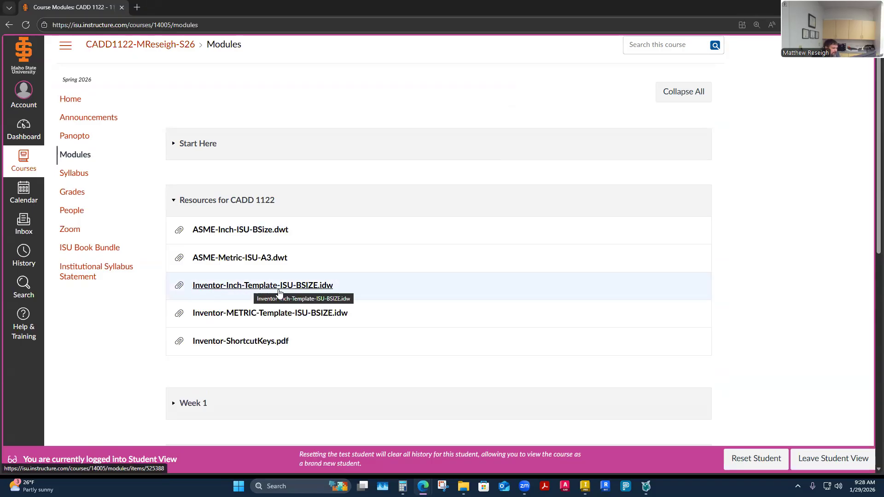
left_click(232, 288)
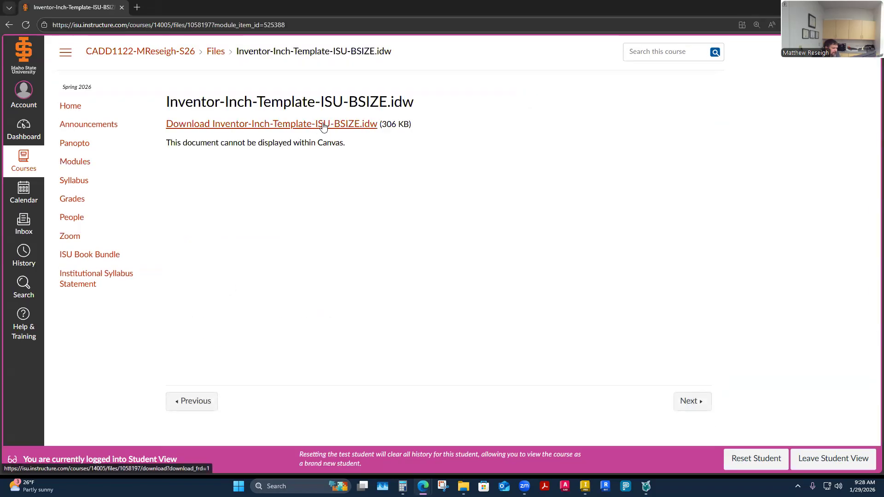
left_click(324, 127)
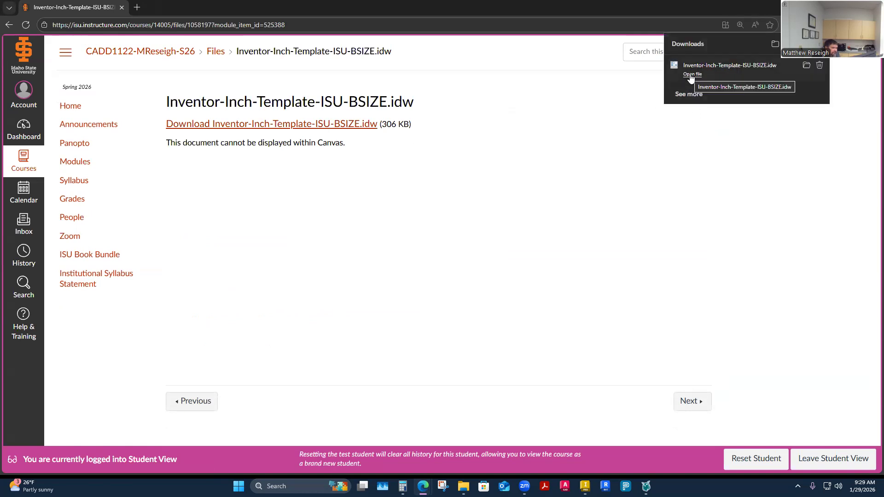
Step: Switch to Inventor and open the Inventor-Inch-Template-ISU-BSIZE drawing from the Downloads folder to view its sheet
left_click(585, 486)
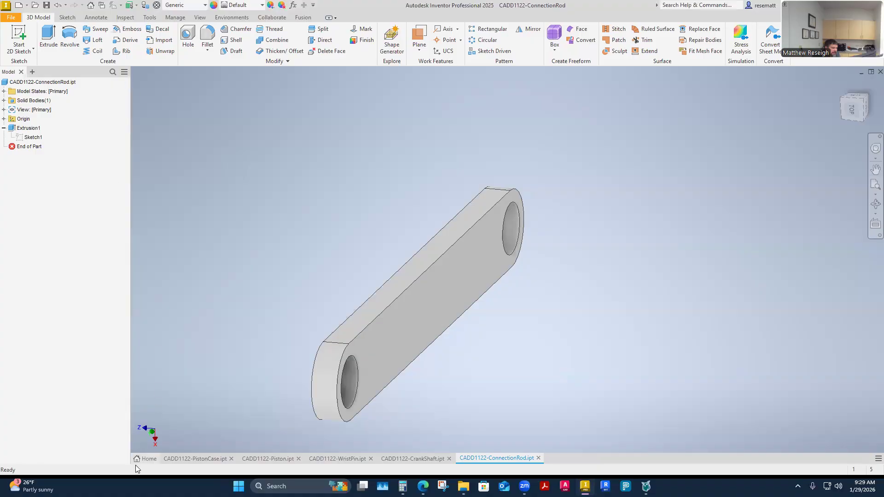
left_click(147, 458)
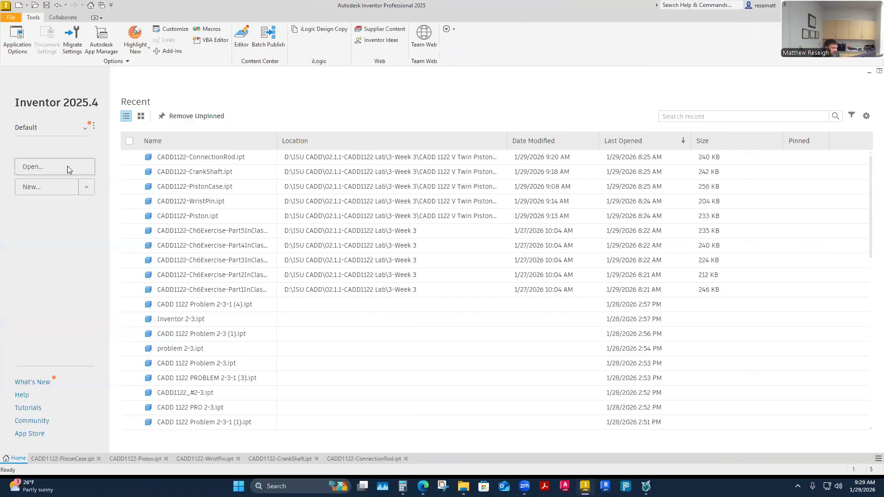
left_click(67, 166)
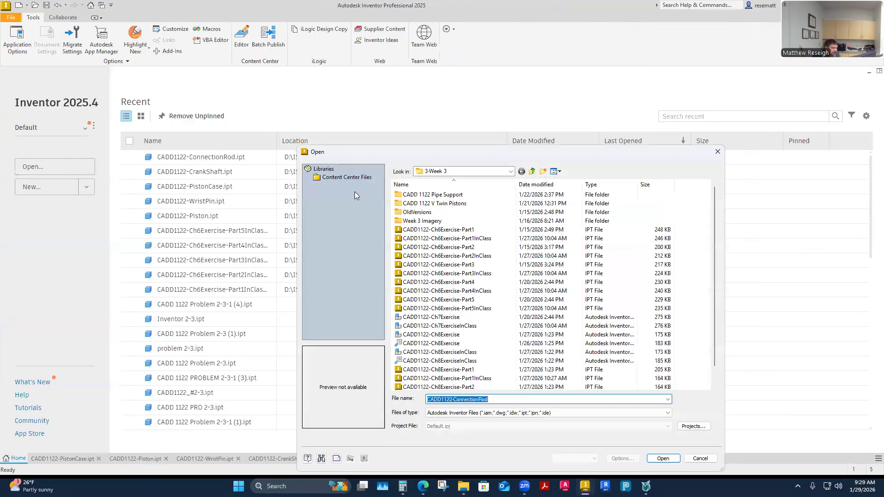
left_click(532, 172)
left_click(532, 171)
left_click(532, 172)
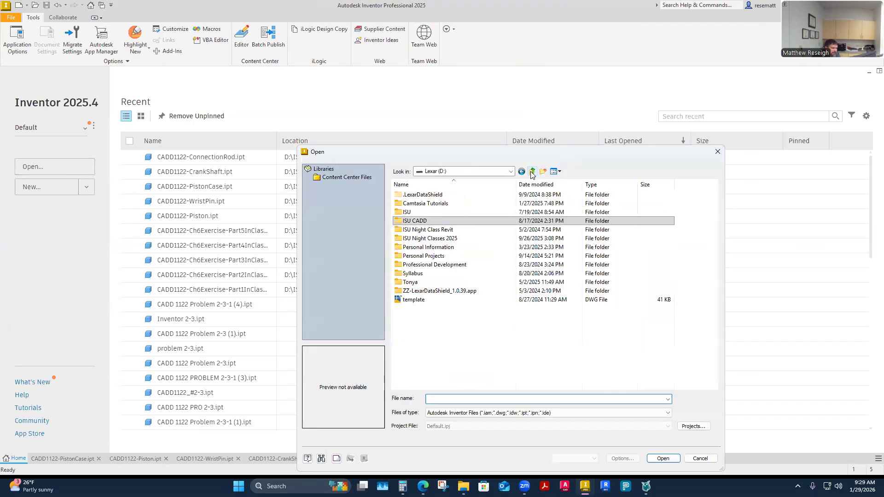
left_click(532, 172)
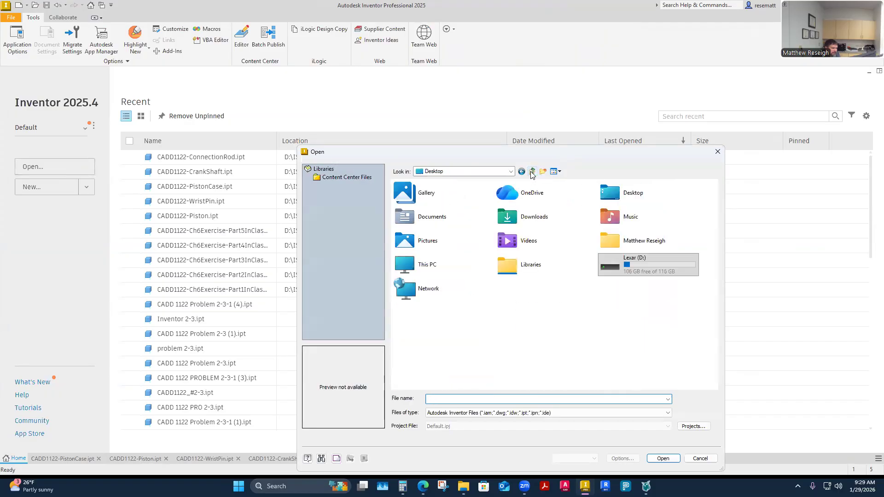
double_click(545, 223)
left_click(427, 204)
left_click(663, 459)
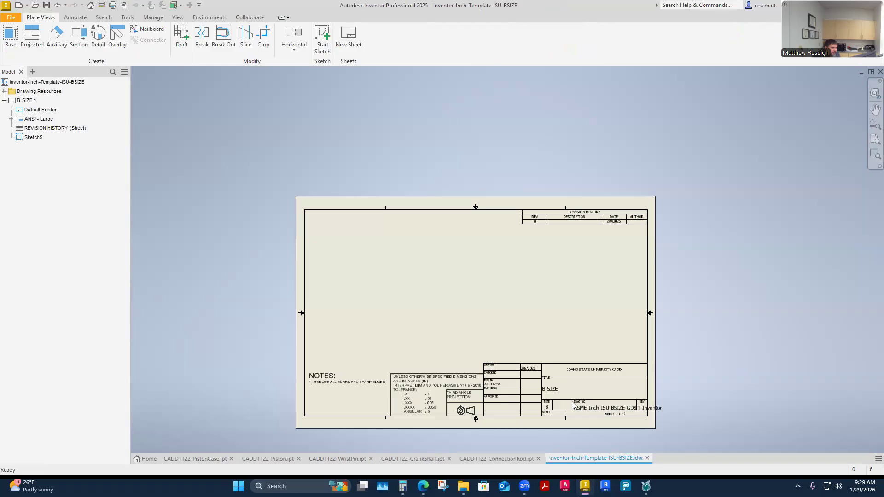
scroll(584, 441, "up", 3)
scroll(581, 438, "down", 1)
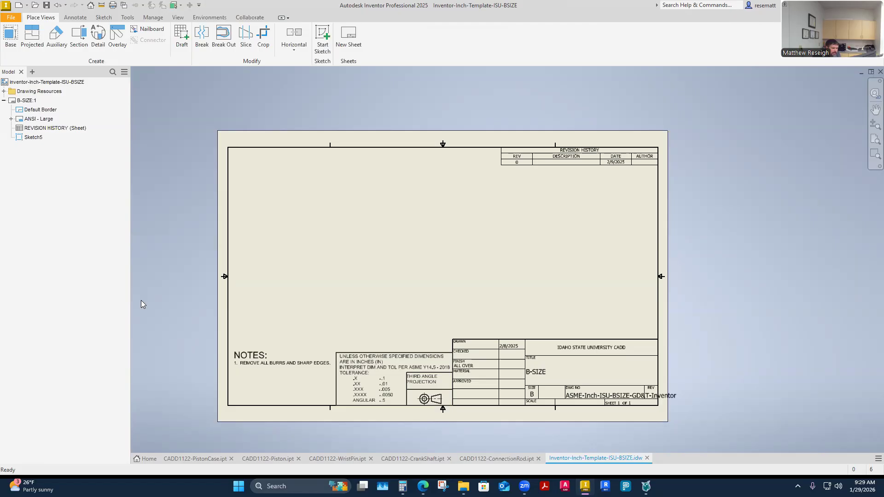
Step: Open the sheet's NOTES text in the text editor to examine its contents and formatting
left_click(272, 364)
double_click(273, 363)
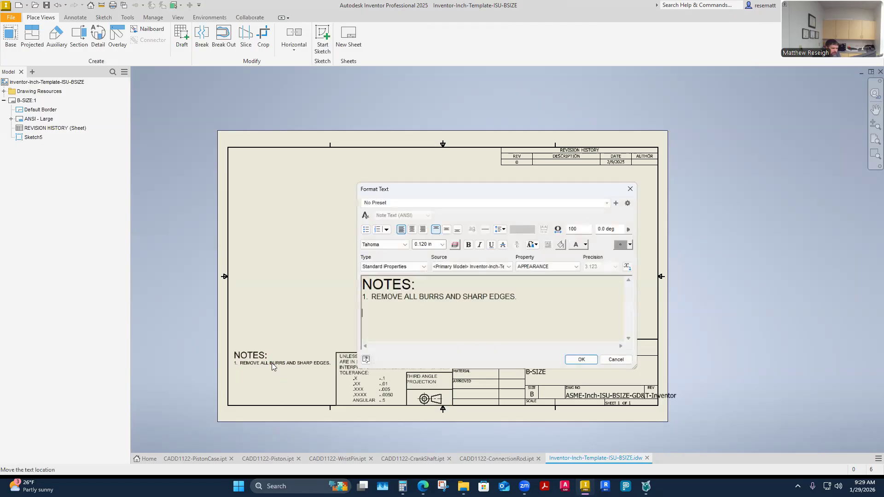
left_click(617, 364)
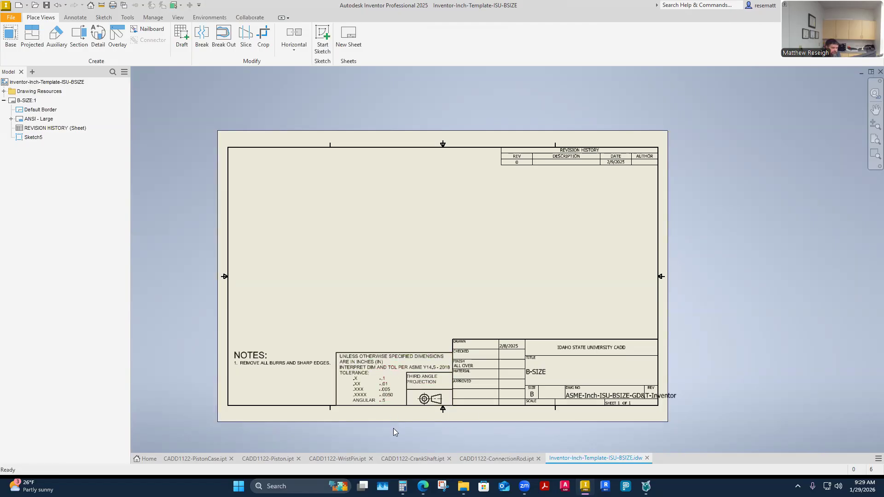
Step: Detach the Inventor-Inch-Template-ISU-BSIZE drawing into its own window and close it
left_click_drag(596, 458, 211, 452)
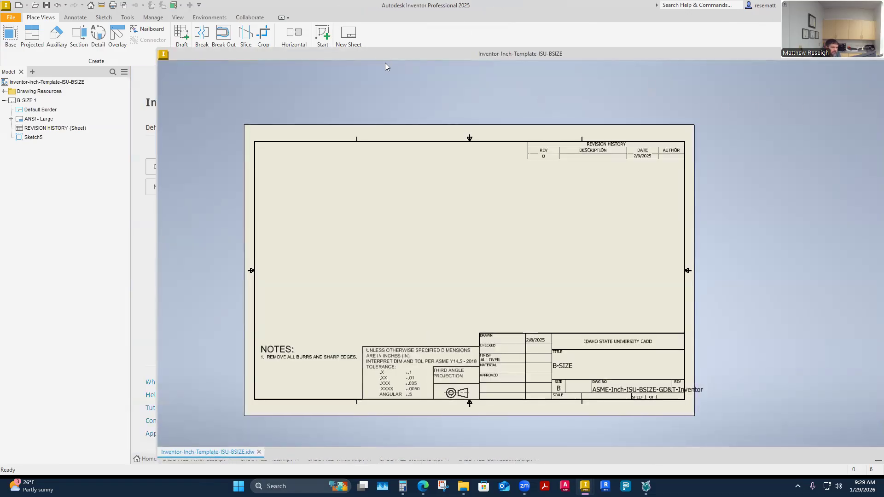
double_click(441, 54)
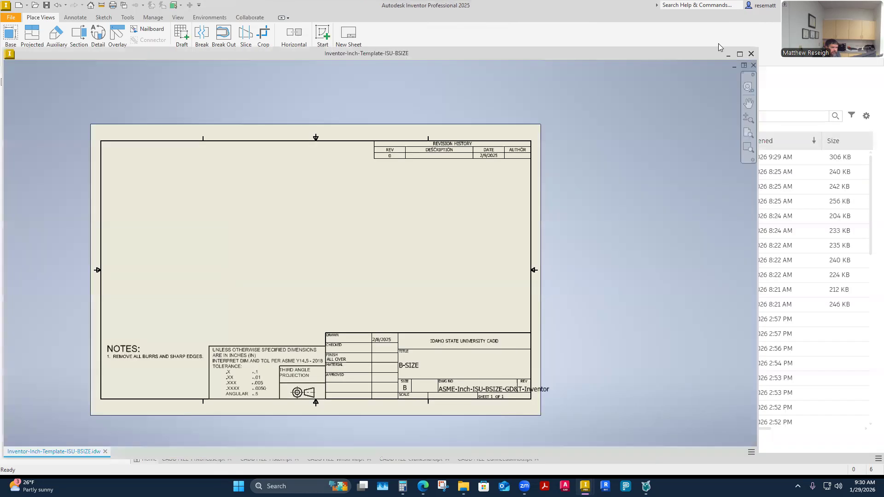
left_click(751, 53)
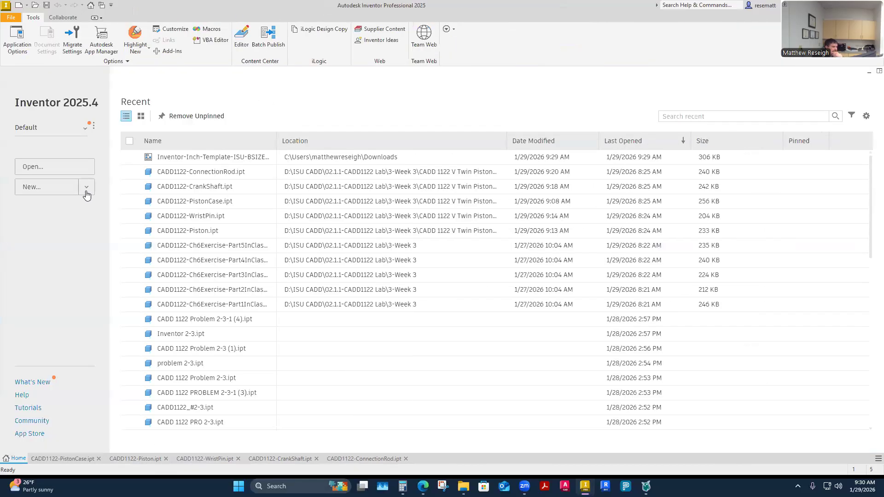
Step: Create a new assembly from the English Standard (in).iam template
left_click(87, 192)
left_click(40, 291)
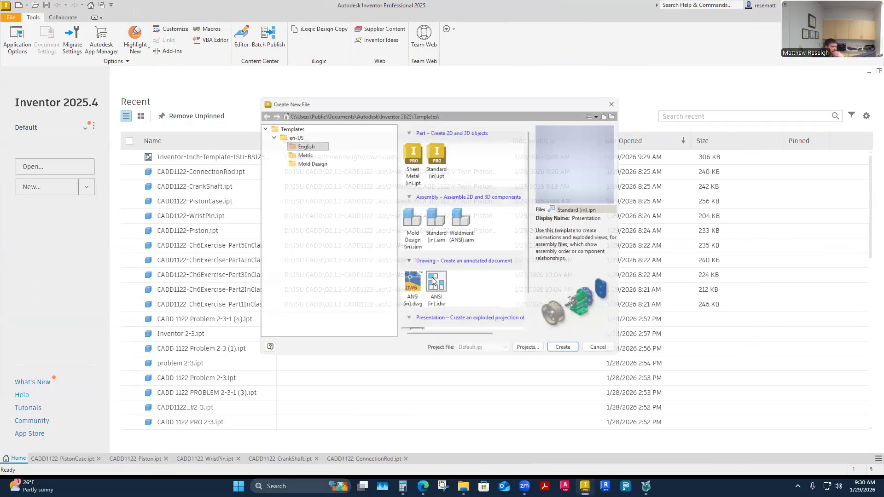
left_click(435, 221)
left_click(570, 354)
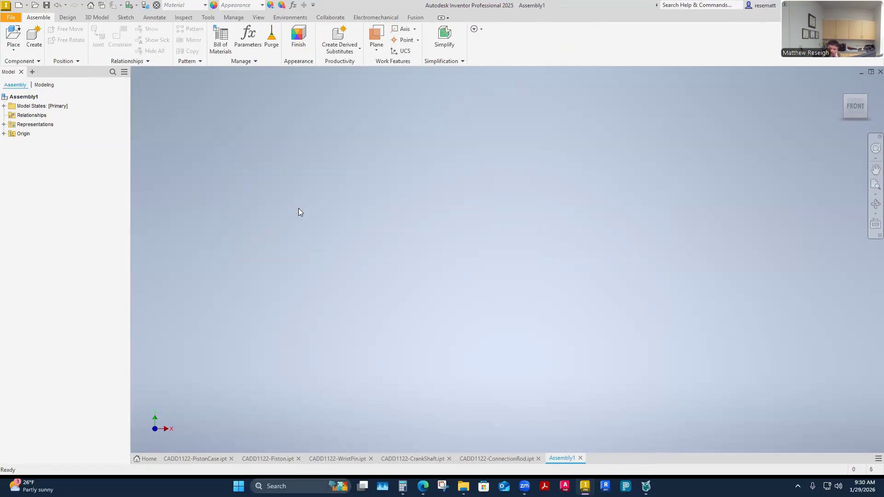
Step: Save the assembly as CADD1122-V-TwinPistons in the In Class V Twin Pistons folder and order it first among the open documents
left_click(46, 7)
left_click(535, 172)
double_click(445, 195)
double_click(454, 421)
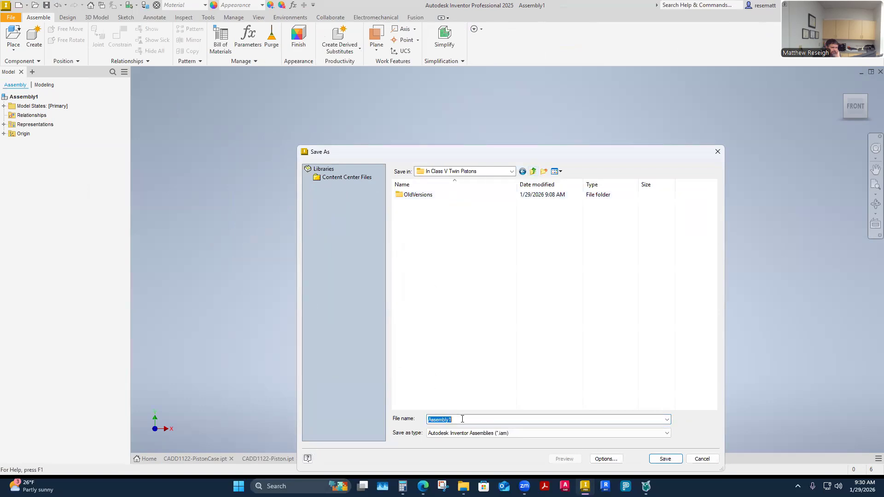
type("CADD1122-")
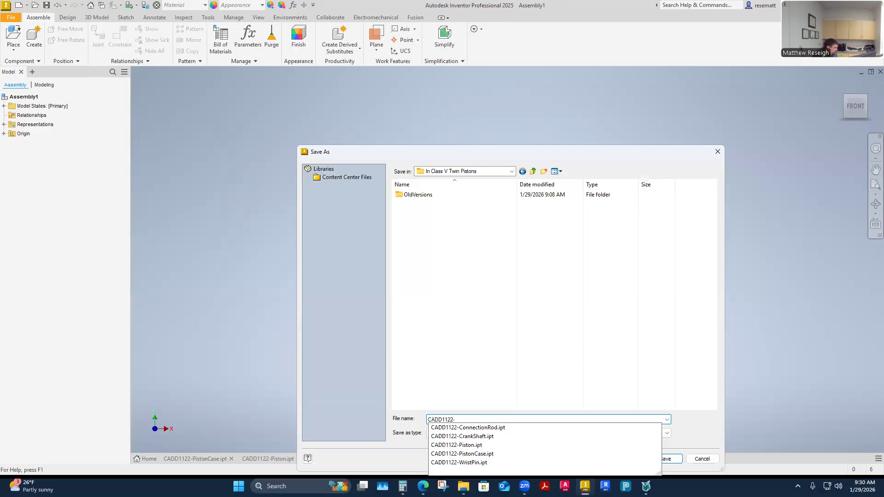
type("T")
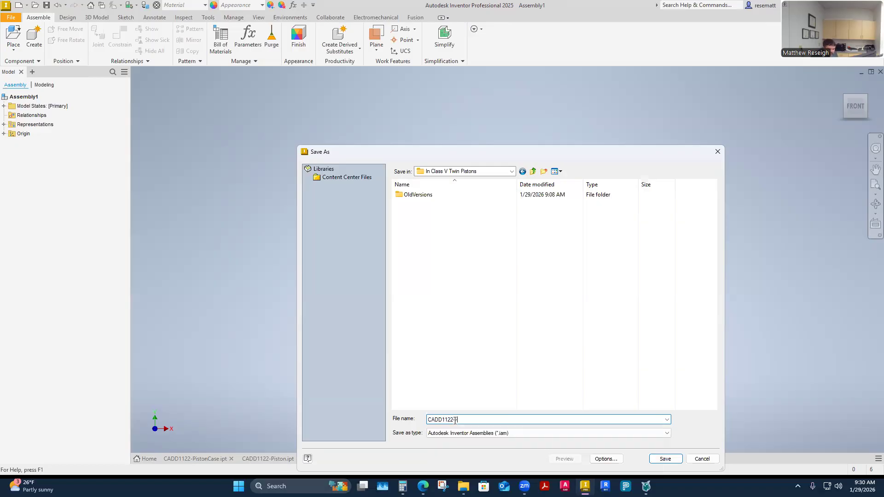
key("BackSpace")
type("v")
key("BackSpace")
type("V-TwinPistons")
left_click(665, 458)
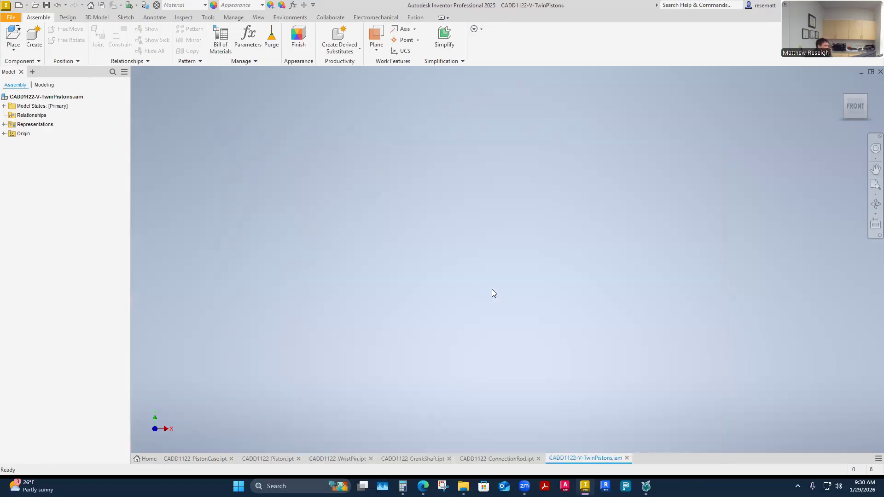
left_click(627, 458)
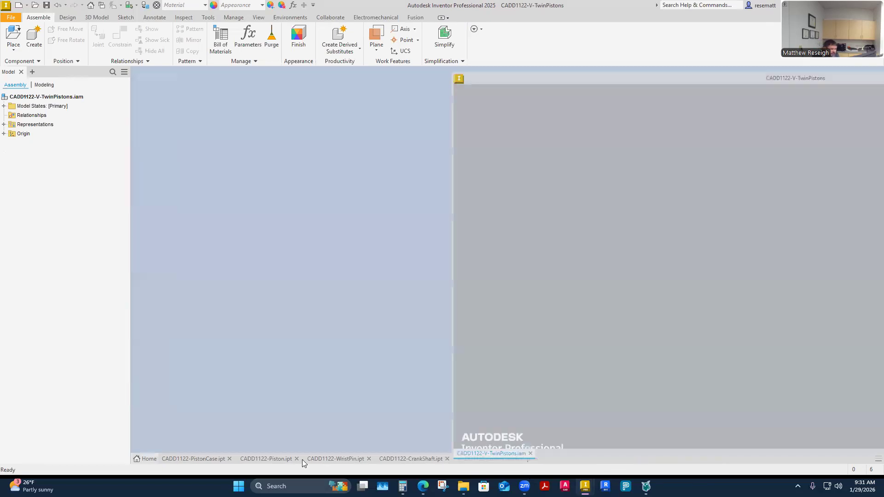
left_click_drag(212, 455, 205, 456)
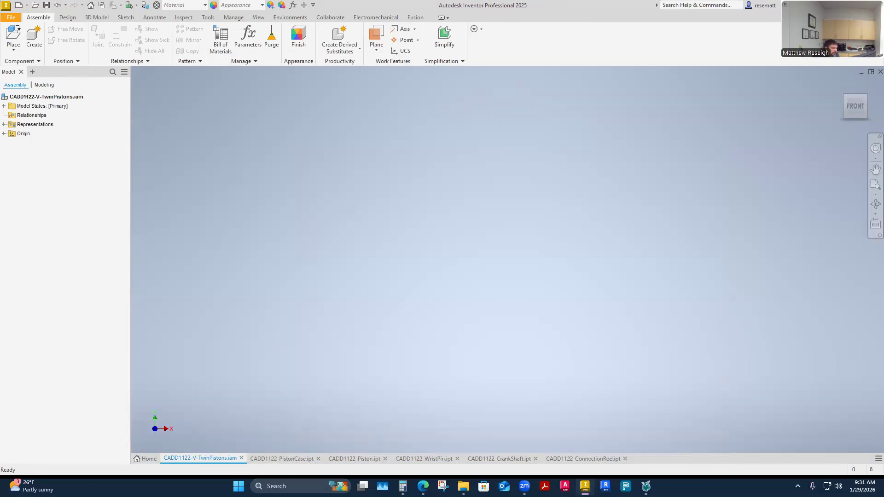
Step: Place one CADD1122-PistonCase component from the In Class V Twin Pistons folder into the assembly
left_click(21, 50)
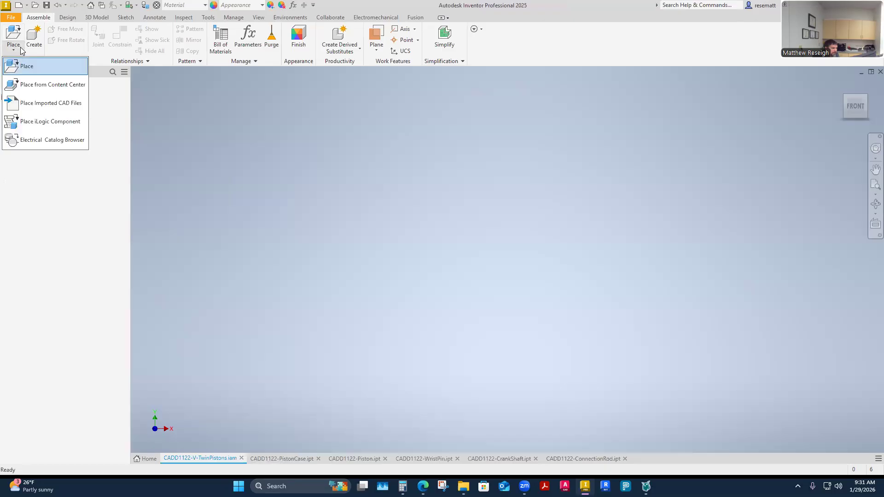
left_click(36, 70)
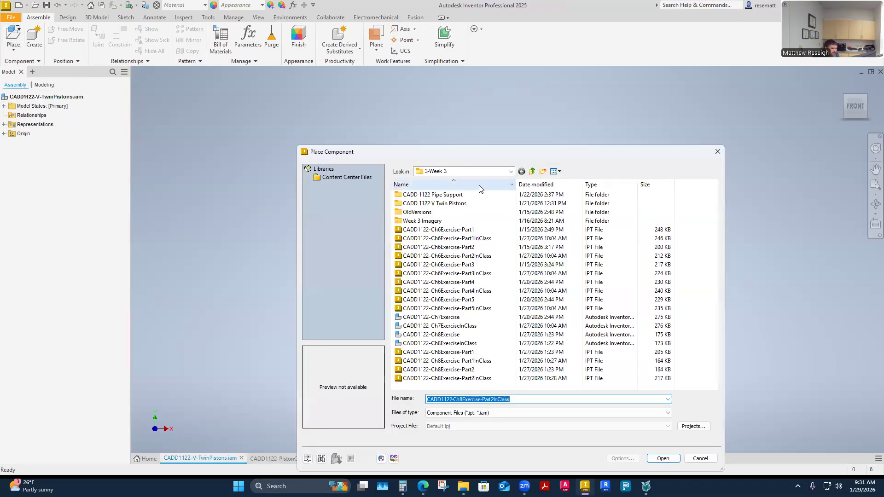
double_click(438, 204)
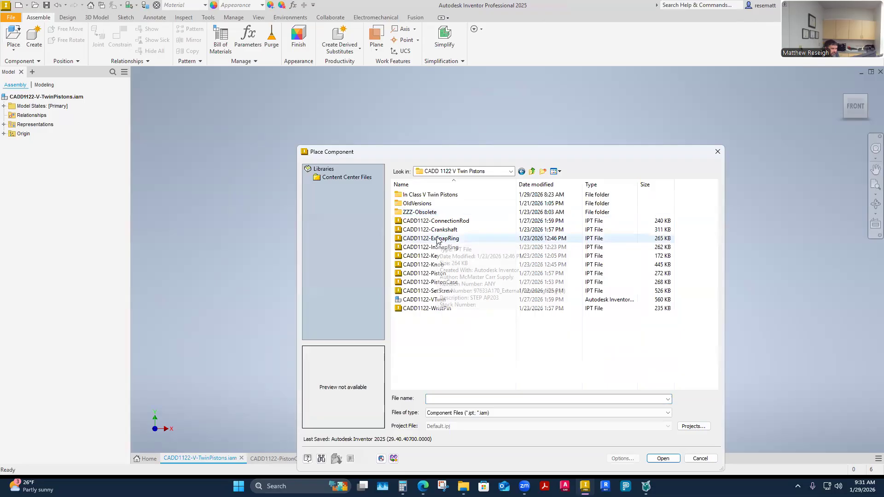
double_click(430, 195)
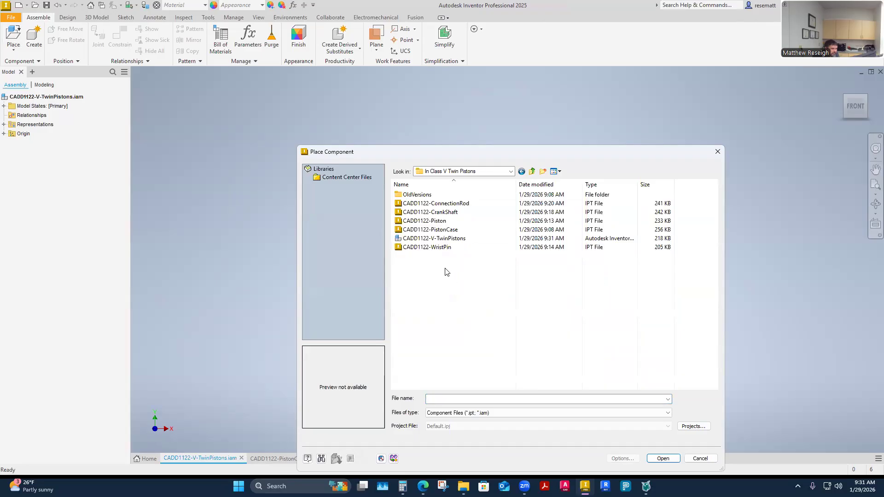
left_click(454, 230)
left_click(663, 458)
left_click(433, 252)
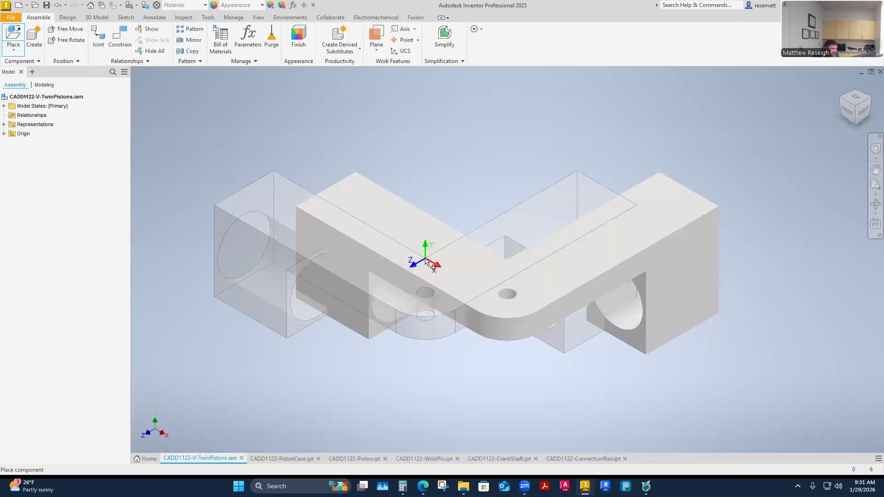
right_click(285, 356)
left_click(318, 358)
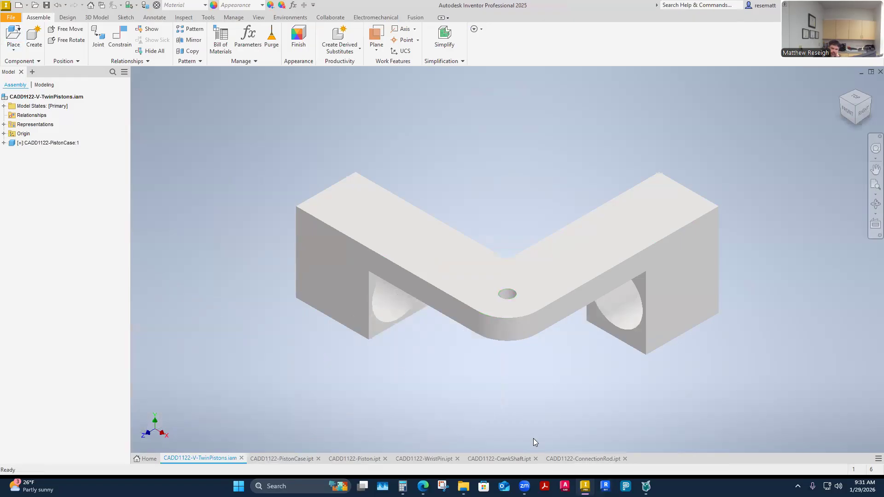
Step: Place two CADD1122-Piston components from the In Class V Twin Pistons folder beside the piston case
left_click(13, 52)
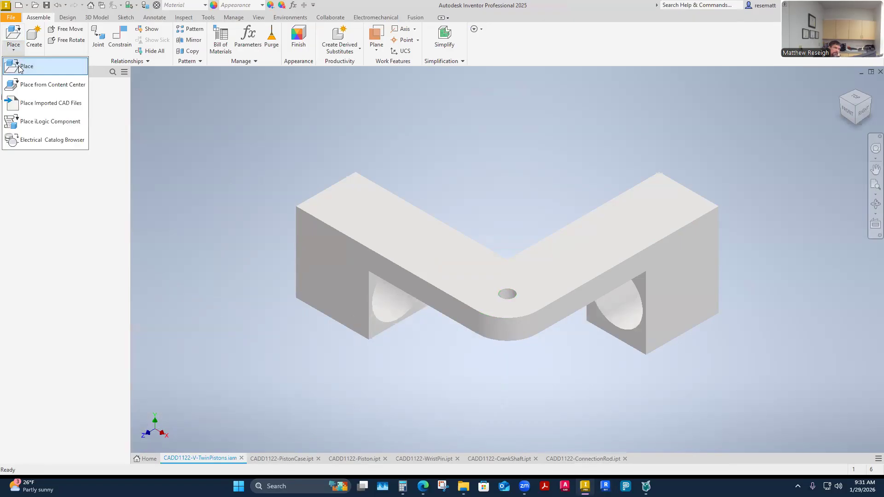
left_click(21, 65)
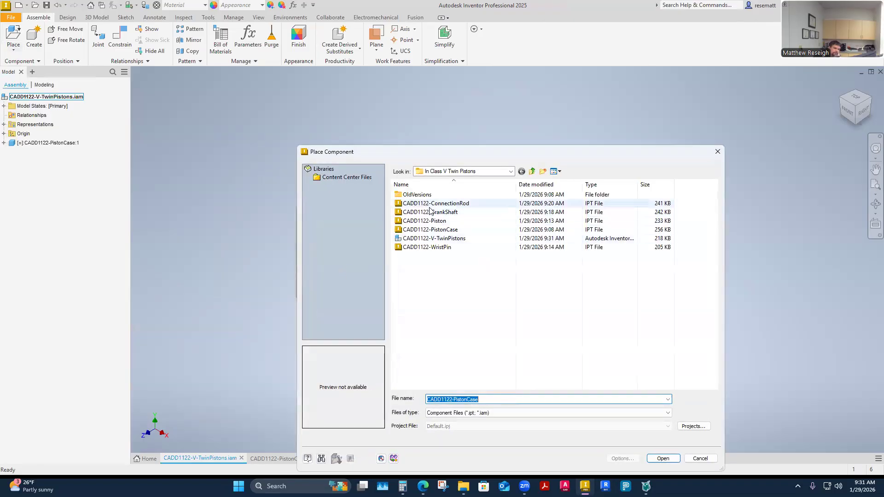
left_click(416, 221)
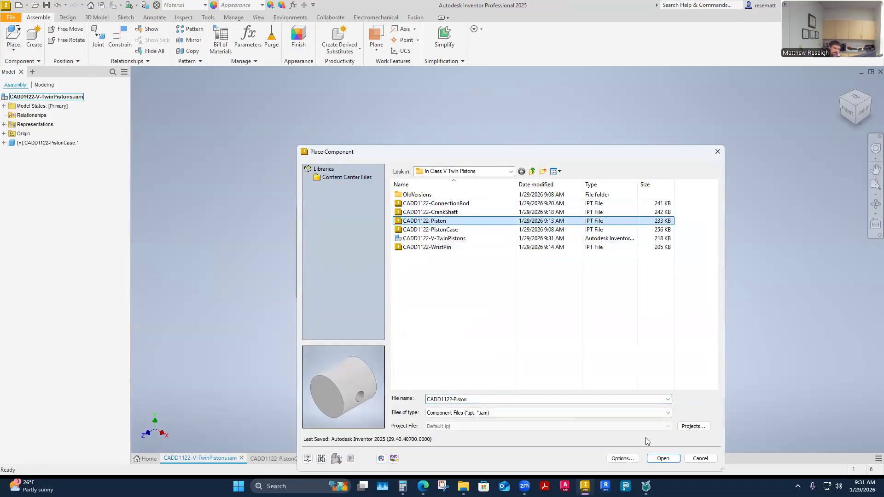
left_click(663, 458)
scroll(355, 305, "down", 5)
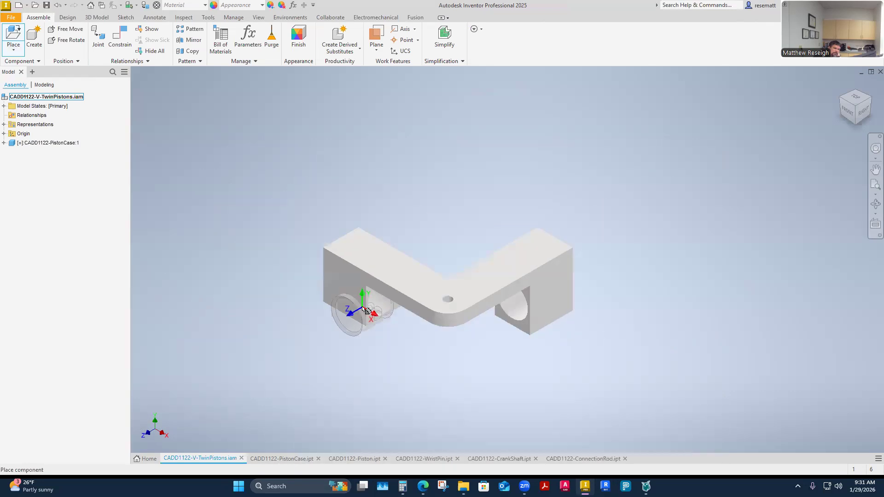
left_click(330, 235)
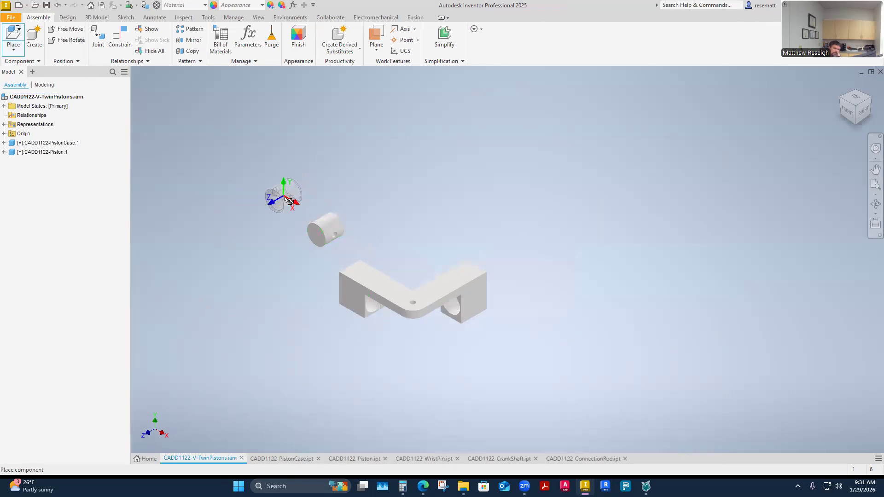
right_click(256, 254)
left_click(287, 256)
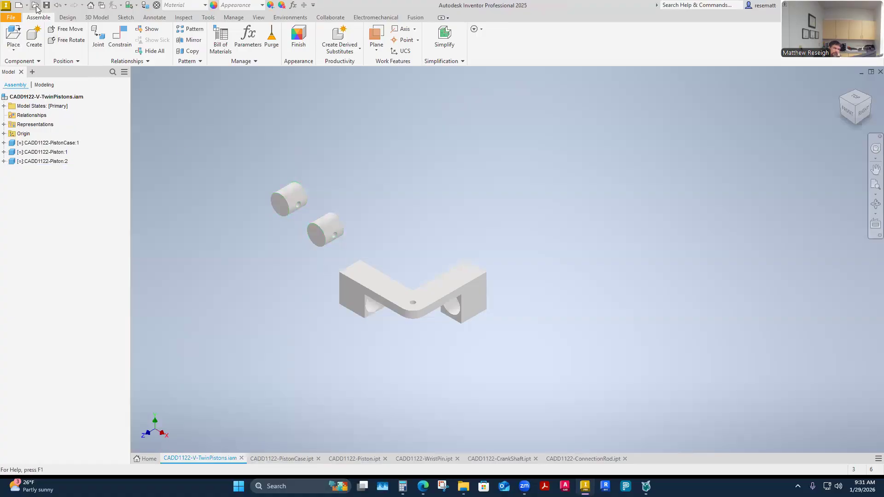
Step: Place two CADD1122-WristPin components in the free space near the pistons
left_click(13, 46)
left_click(28, 66)
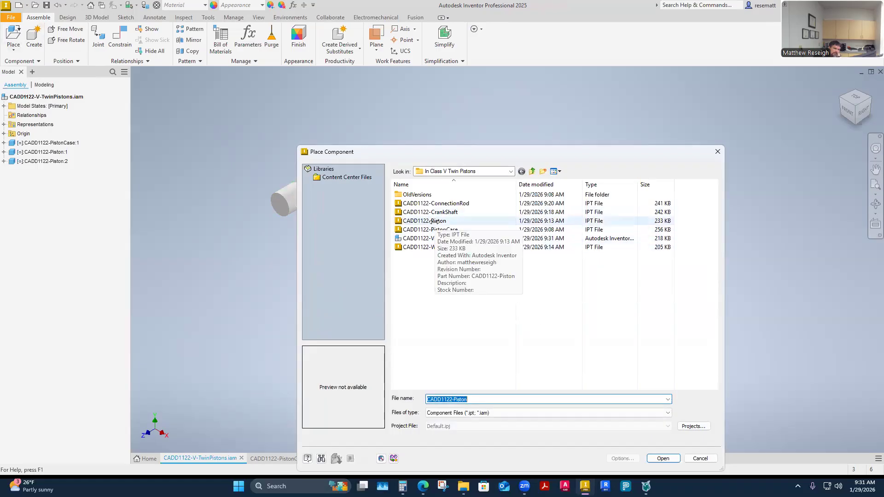
left_click(433, 247)
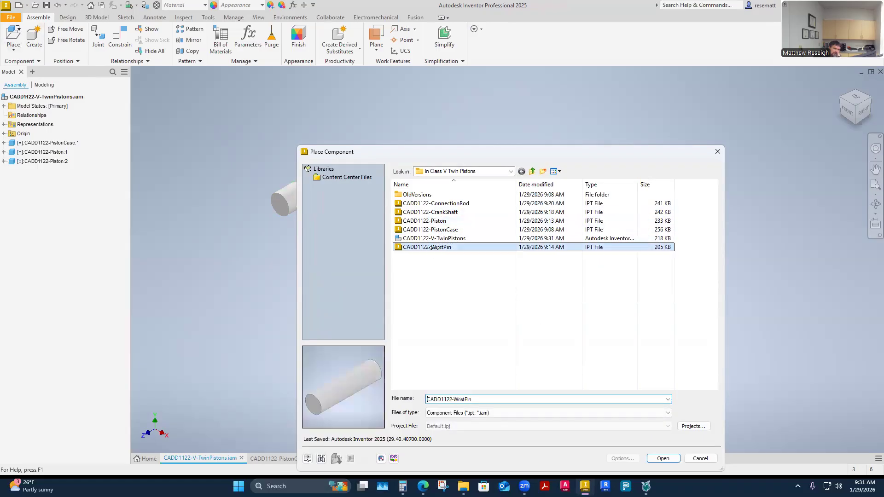
left_click(663, 458)
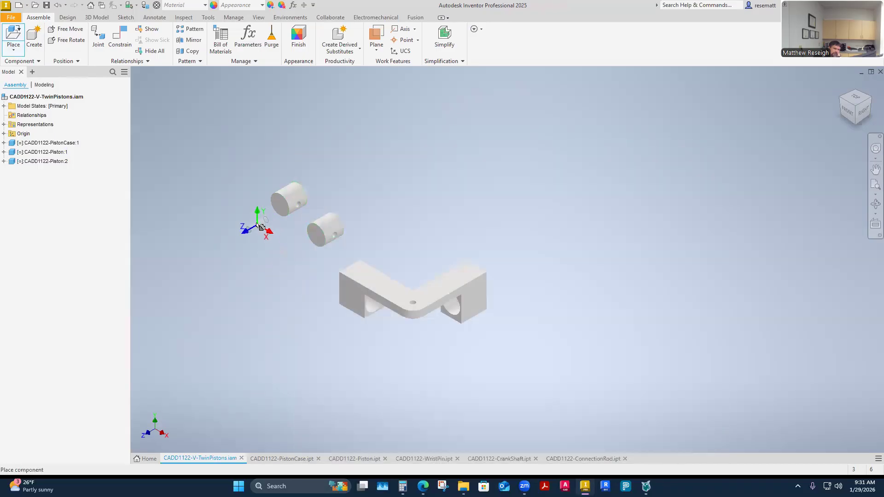
left_click(290, 255)
right_click(251, 267)
left_click(274, 276)
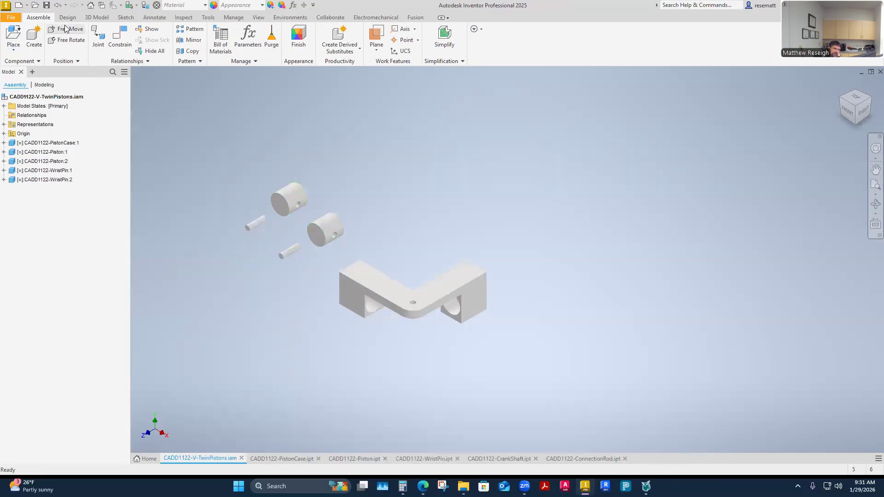
Step: Place one CADD1122-CrankShaft component in the free space below the wrist pins
left_click(13, 48)
left_click(29, 67)
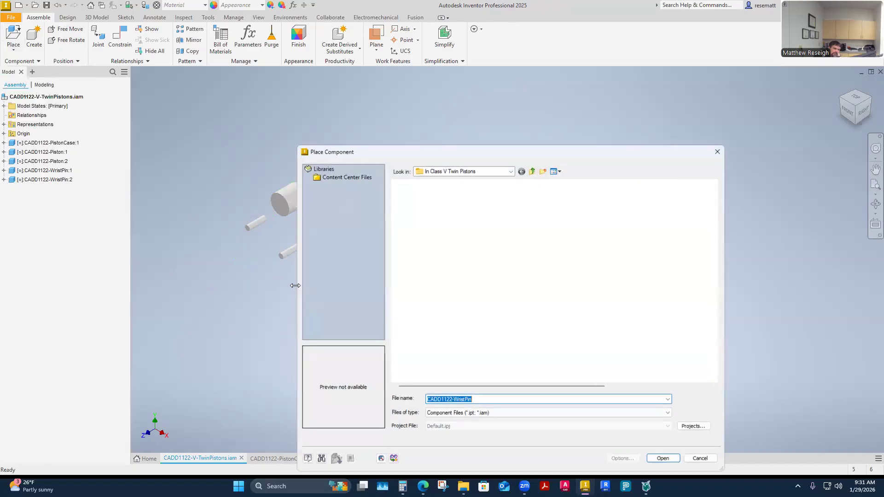
left_click(438, 212)
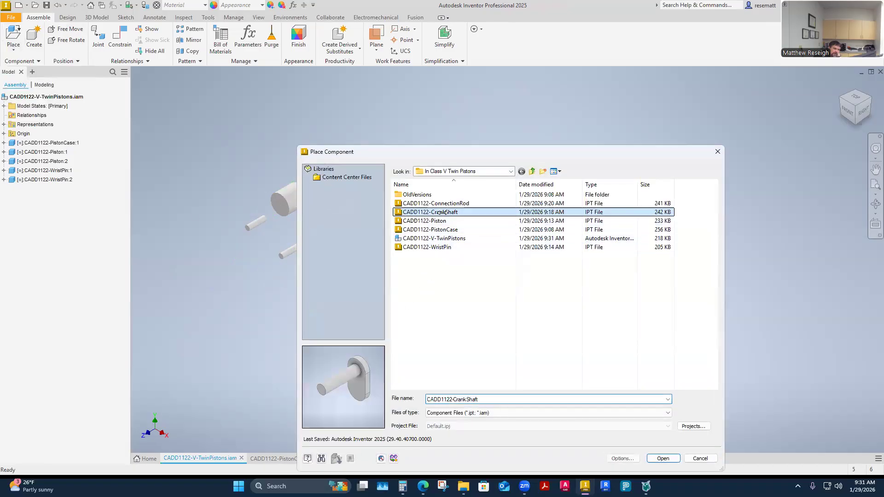
left_click(673, 462)
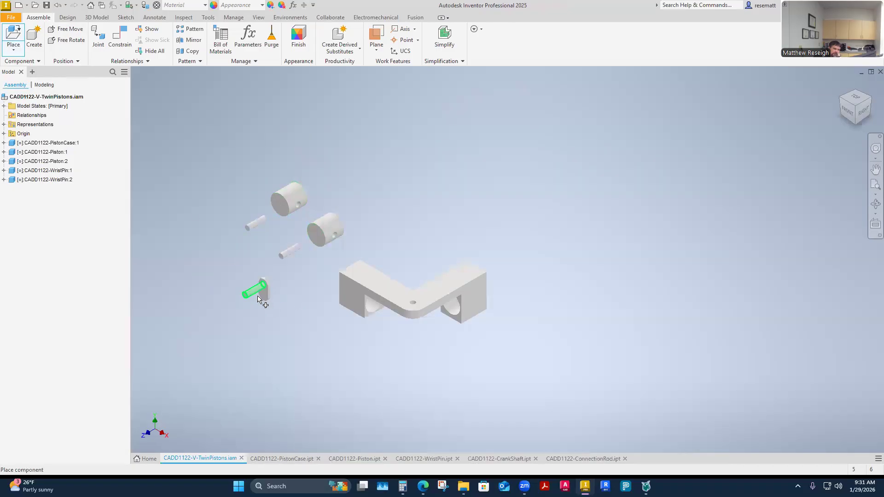
left_click(257, 292)
right_click(298, 346)
left_click(312, 342)
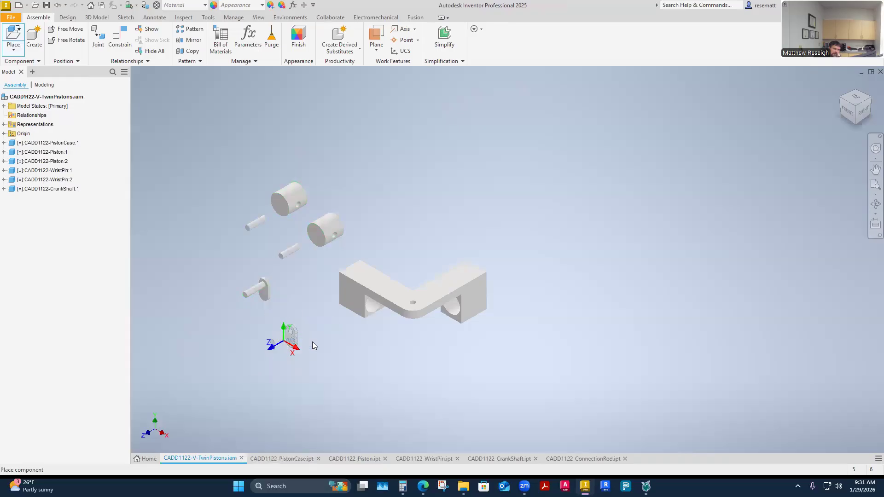
Step: Place two CADD1122-ConnectionRod components side by side next to the crankshaft
left_click(14, 46)
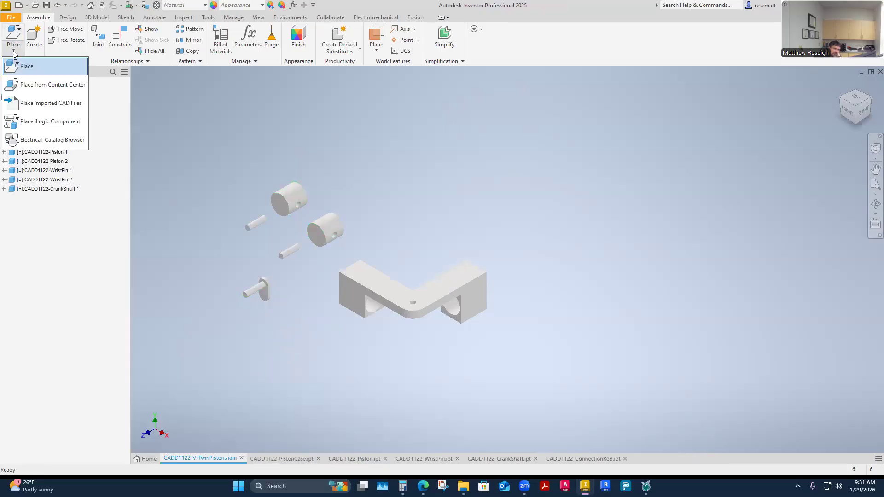
left_click(21, 66)
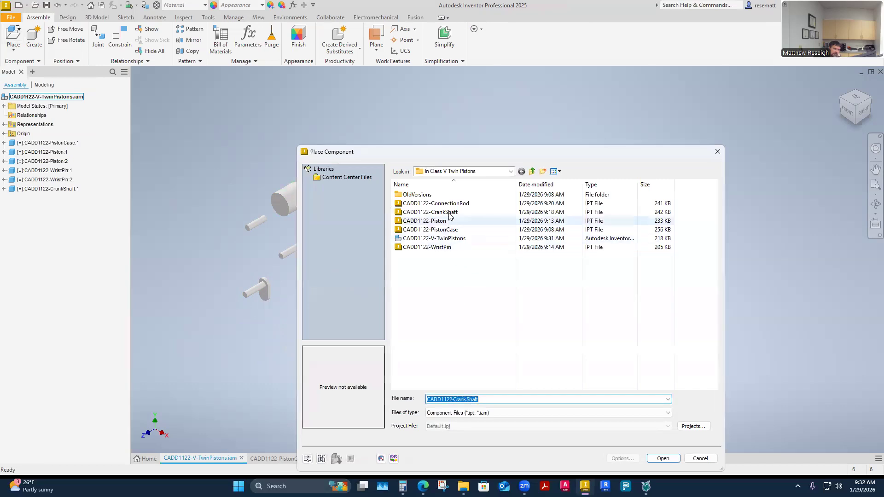
left_click(436, 203)
left_click(663, 458)
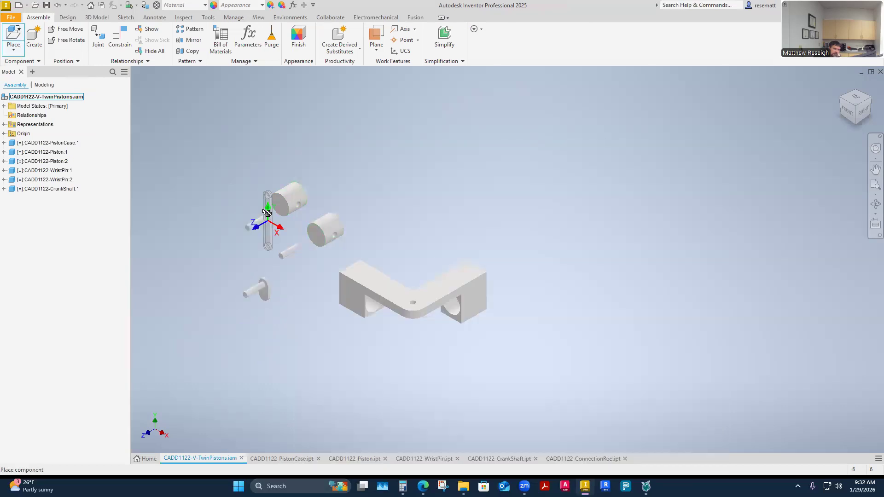
left_click(218, 257)
left_click(194, 264)
right_click(198, 266)
left_click(233, 267)
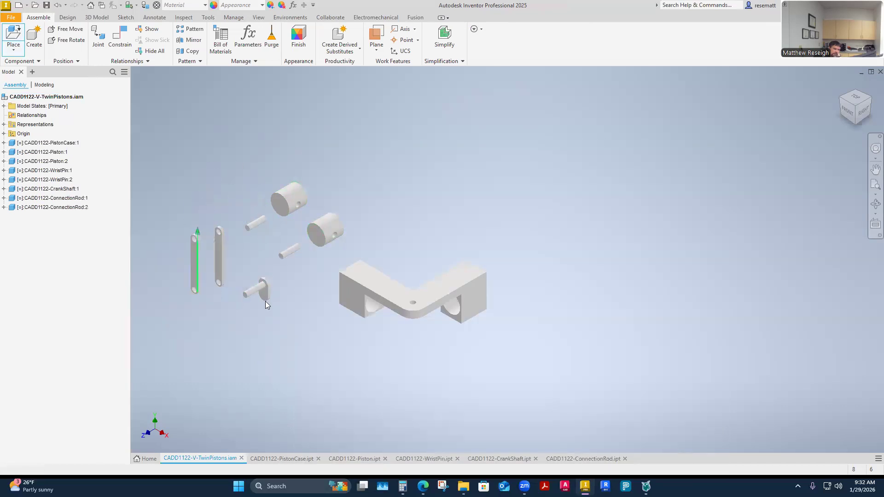
Step: Change the assembly's visual style to shaded with visible edges
middle_click_drag(284, 321, 417, 348, "shift")
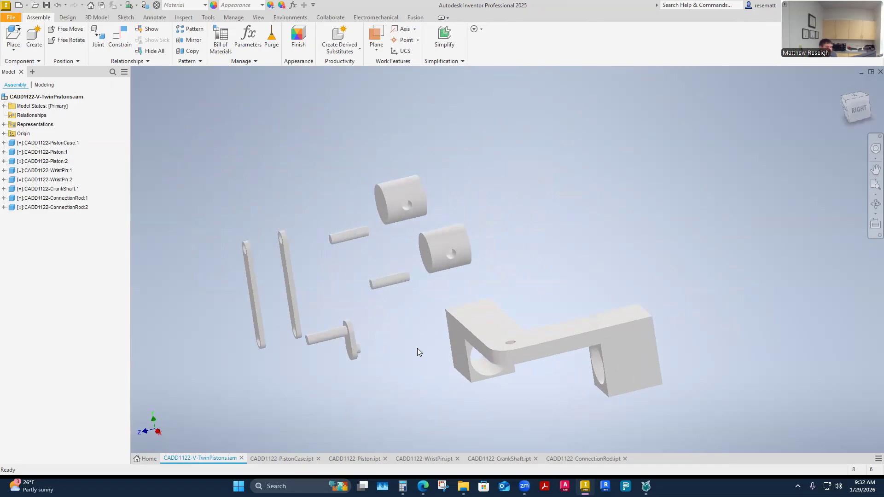
middle_click_drag(417, 348, 421, 350, "shift")
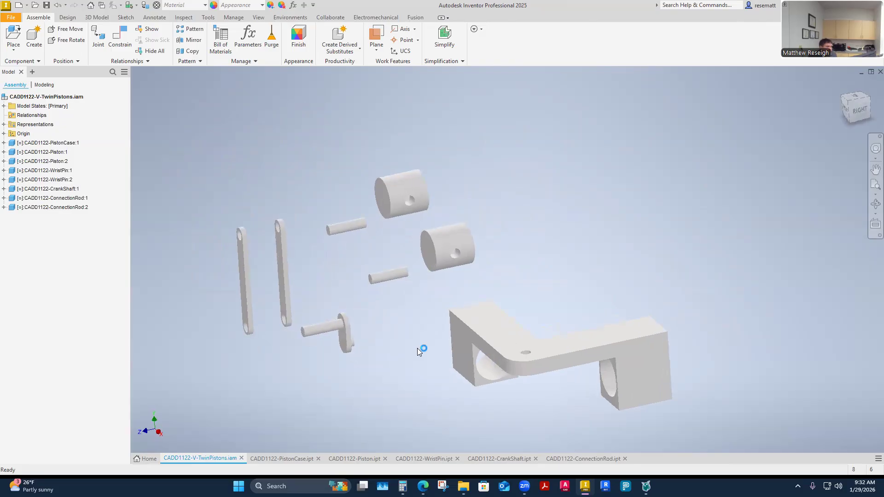
middle_click_drag(417, 348, 419, 349, "shift")
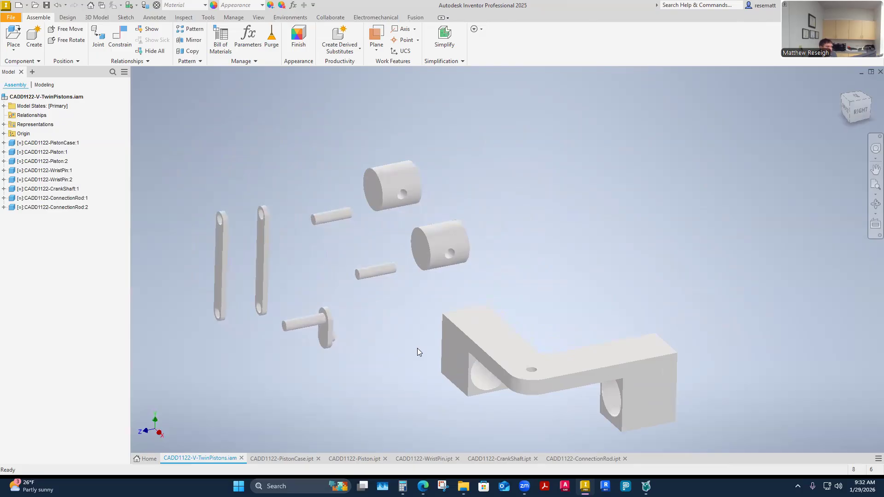
middle_click_drag(417, 348, 418, 348, "shift")
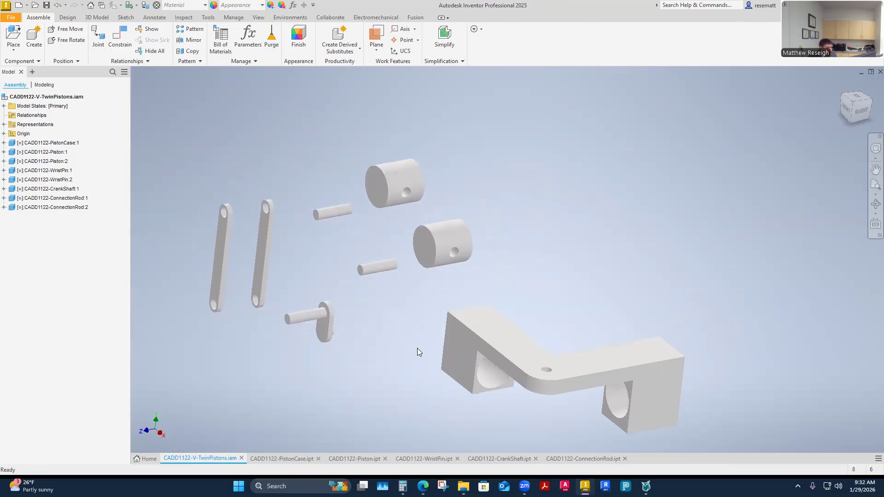
left_click(262, 17)
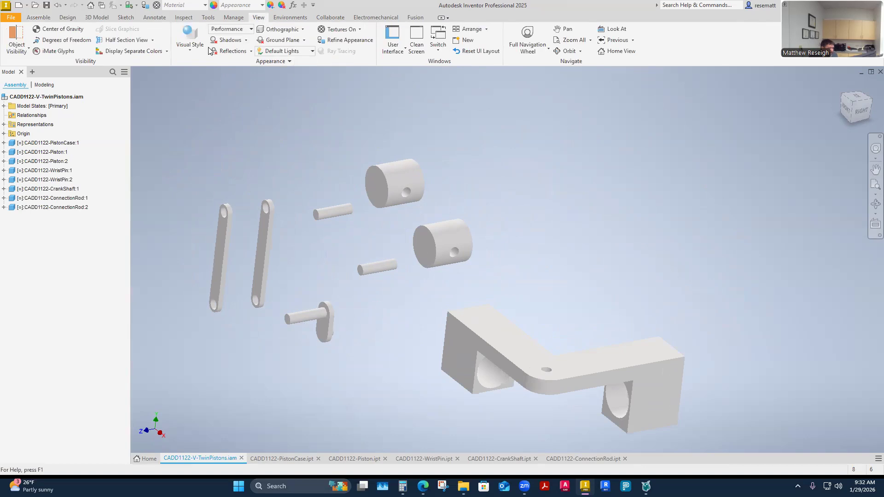
left_click(189, 41)
left_click(216, 104)
mouse_move(421, 337)
middle_mouse_down("shift")
mouse_move(395, 406)
mouse_move(659, 364)
middle_mouse_up("shift")
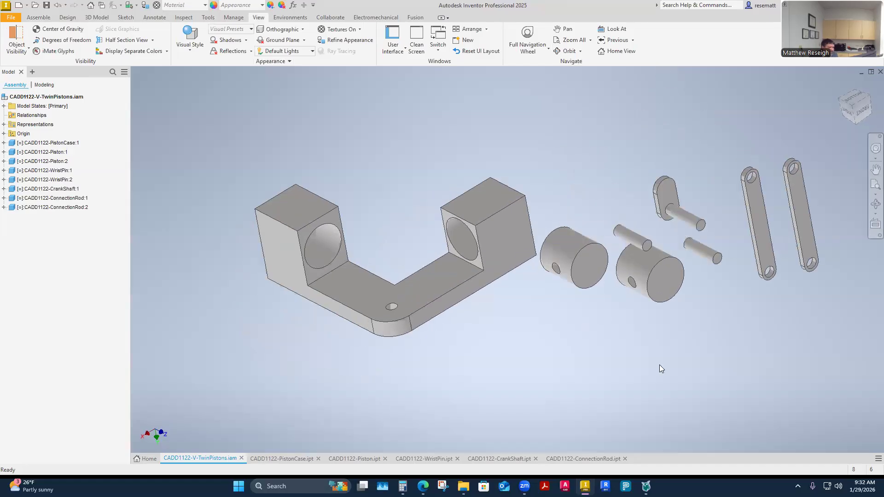
left_click(421, 296)
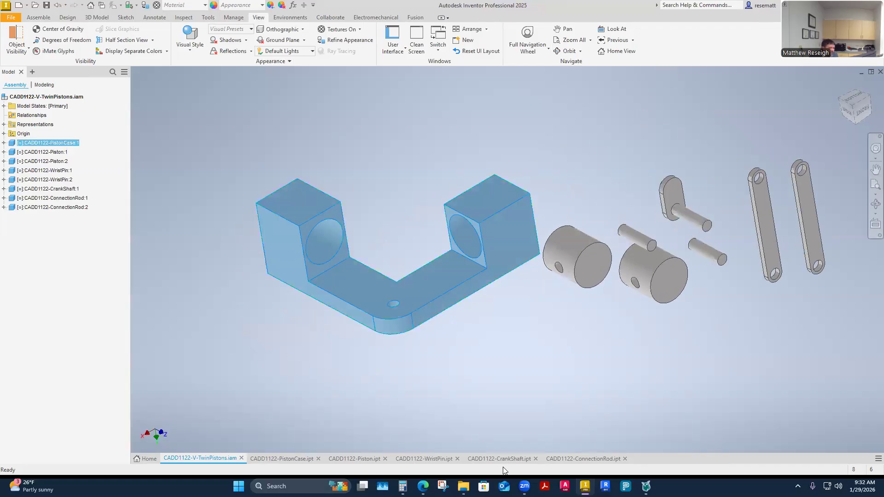
left_click(482, 425)
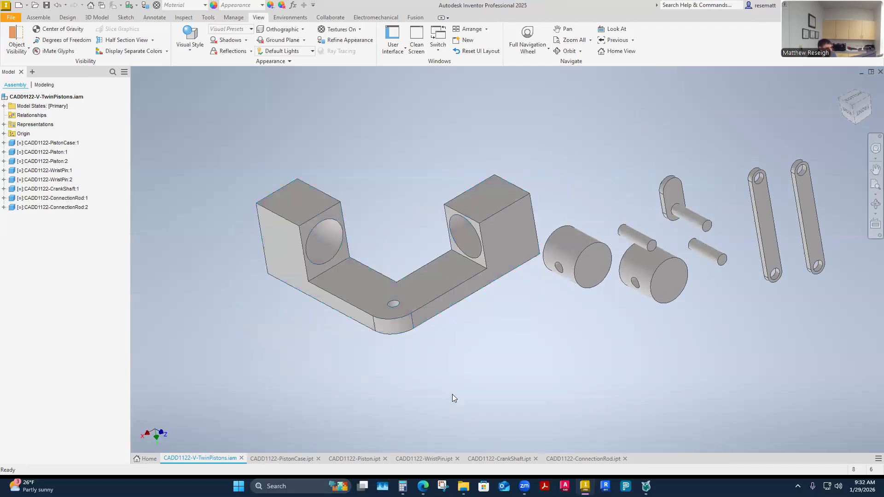
left_click(349, 289)
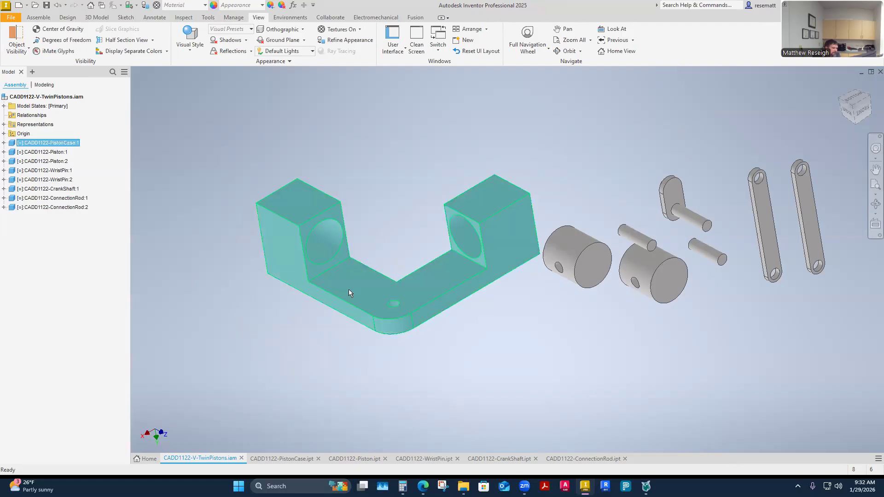
left_click(220, 134)
Step: Ground the piston case at the assembly origin with Ground and Root, using only the Ground at origin option
left_click(39, 17)
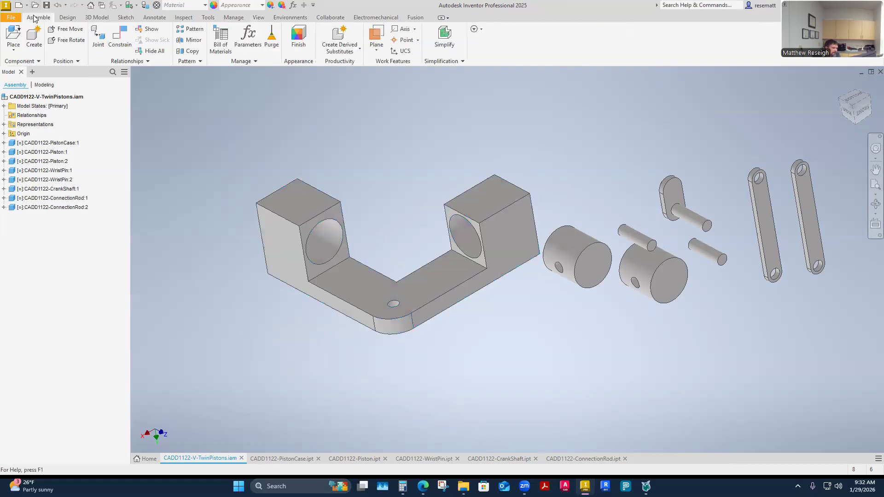
left_click(359, 52)
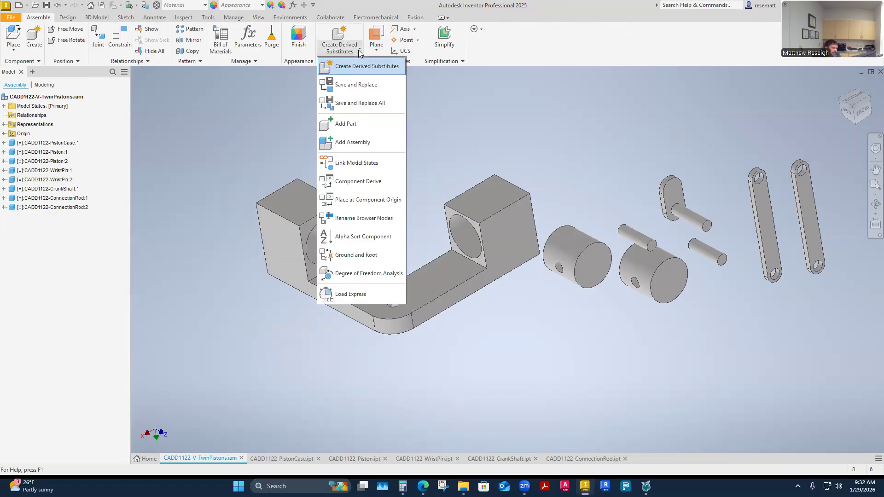
left_click(349, 256)
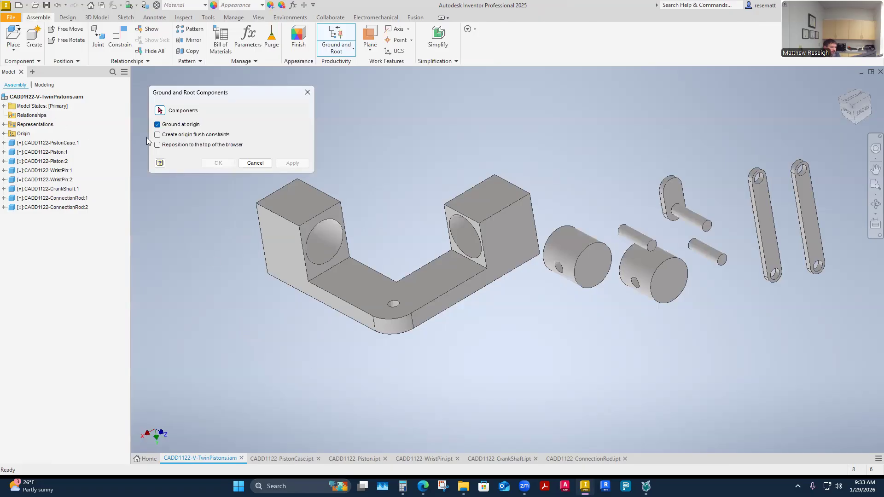
left_click(382, 326)
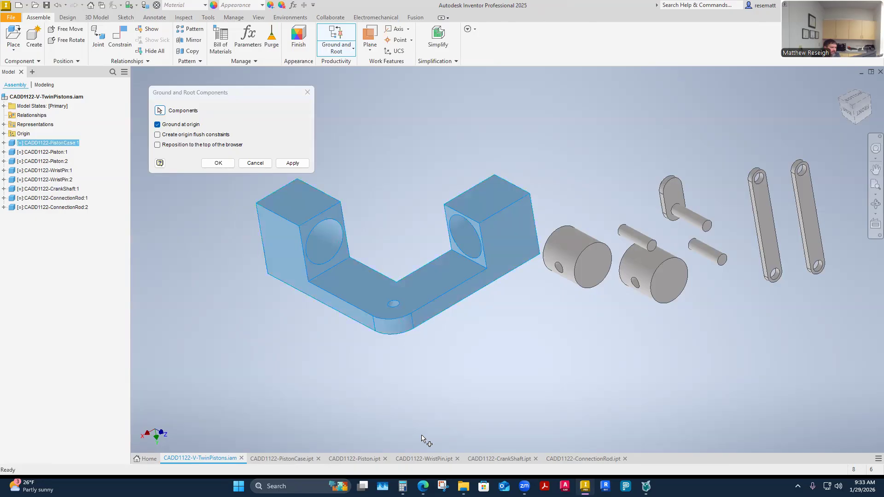
left_click(219, 163)
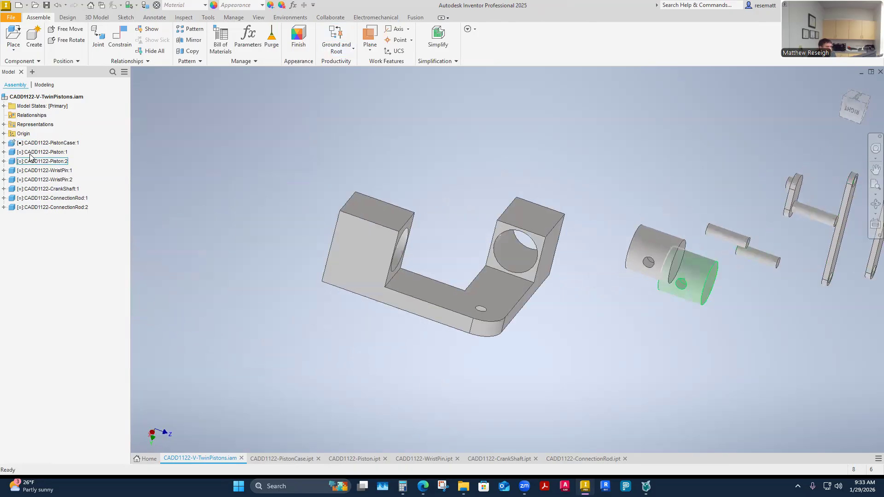
Step: Expand the assembly's Origin folder and the CADD1122-PistonCase component in the model tree
left_click(3, 134)
left_click(4, 207)
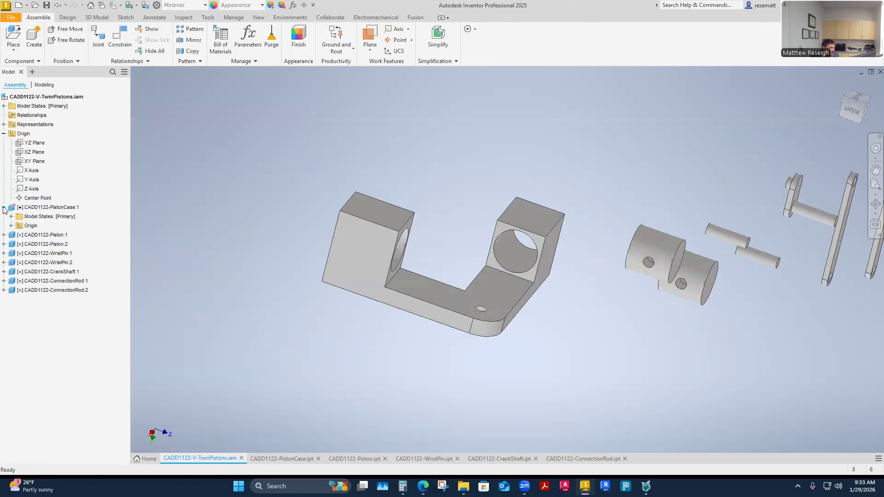
middle_click_drag(205, 230, 380, 353, "shift")
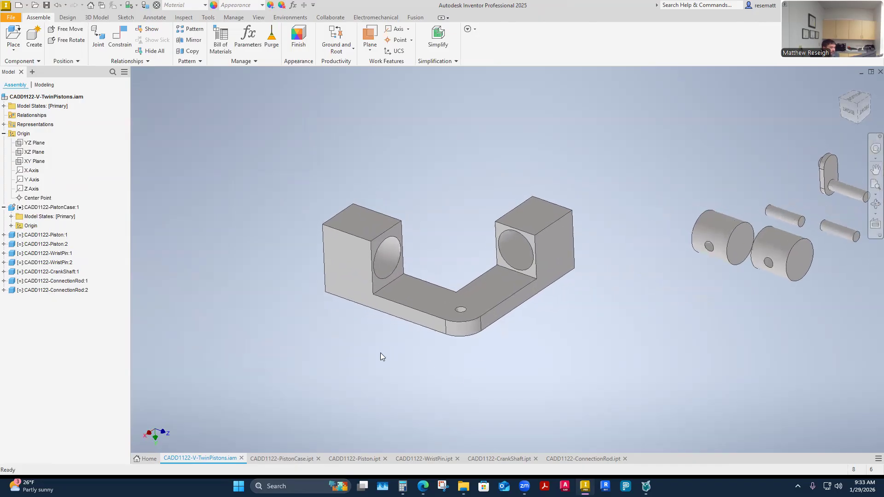
Step: Move one piston close to the piston case, above the gap between its two cylinder blocks
middle_click_drag(427, 374, 783, 279, "shift")
left_click(768, 277)
left_click_drag(762, 275, 414, 179)
scroll(468, 196, "down", 3)
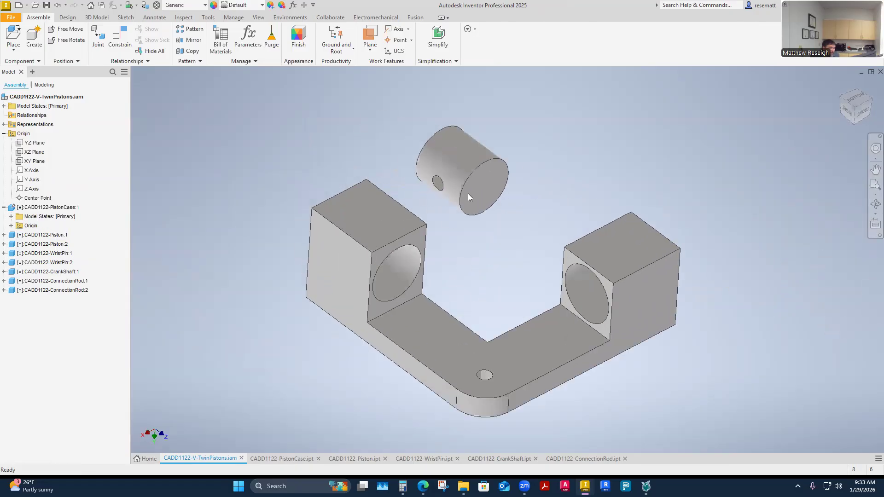
Step: Free-rotate the piston above the piston case so its open end faces forward and a wrist pin hole points up
left_click(469, 195)
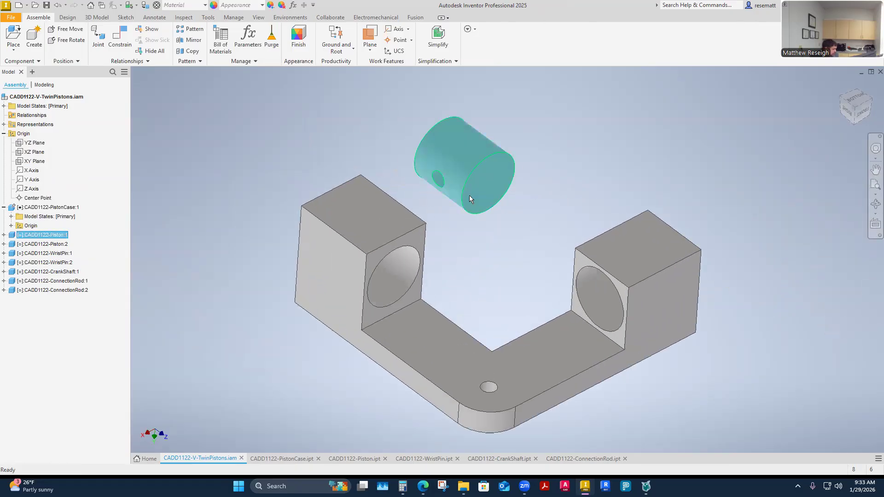
left_click(483, 263)
left_click(69, 40)
left_click(478, 170)
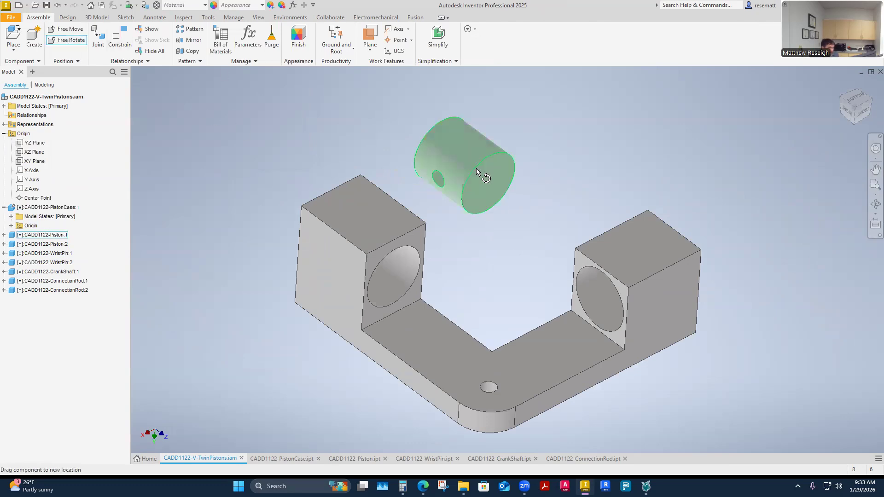
left_click_drag(477, 170, 415, 123)
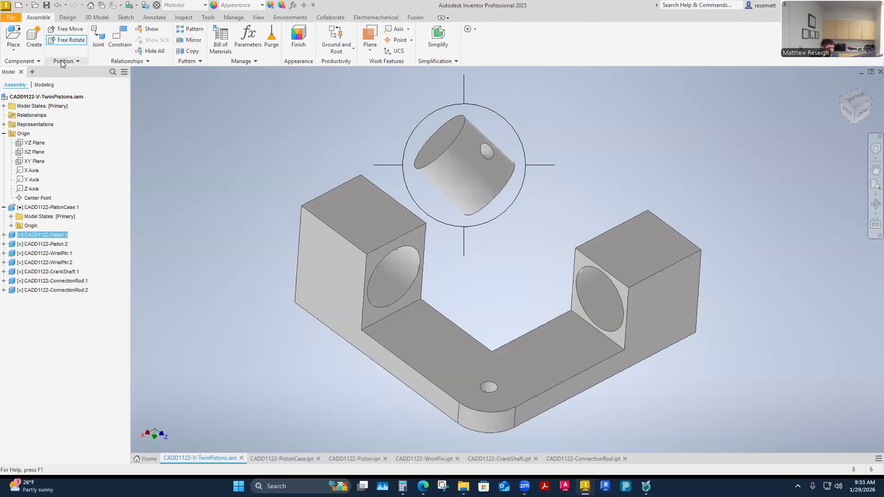
key("Escape")
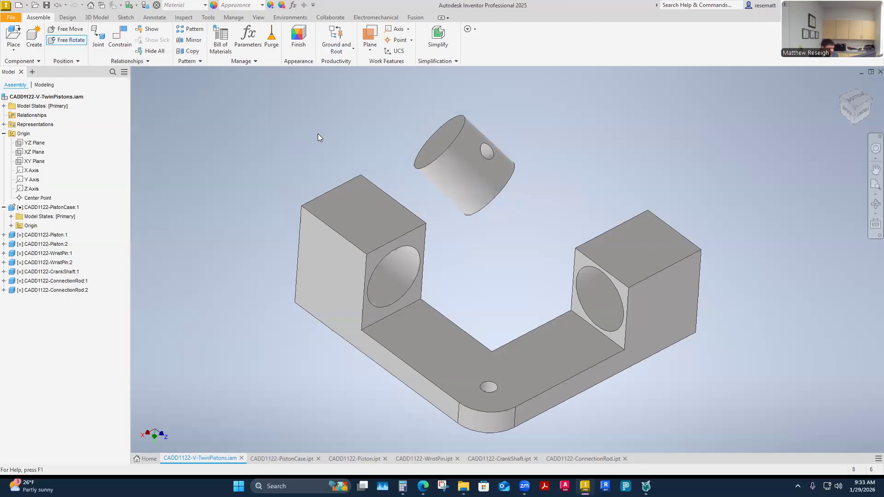
left_click(474, 186)
key("g")
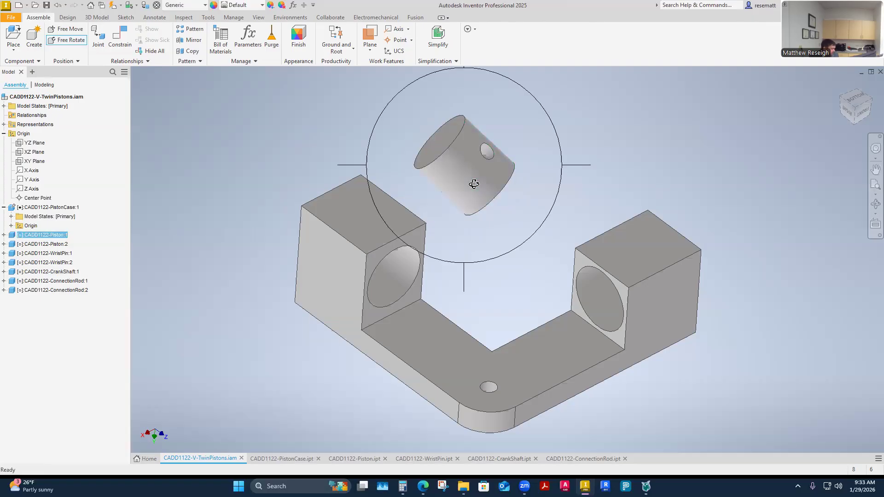
key("Escape")
key("g")
left_click_drag(477, 193, 468, 167)
key("Escape")
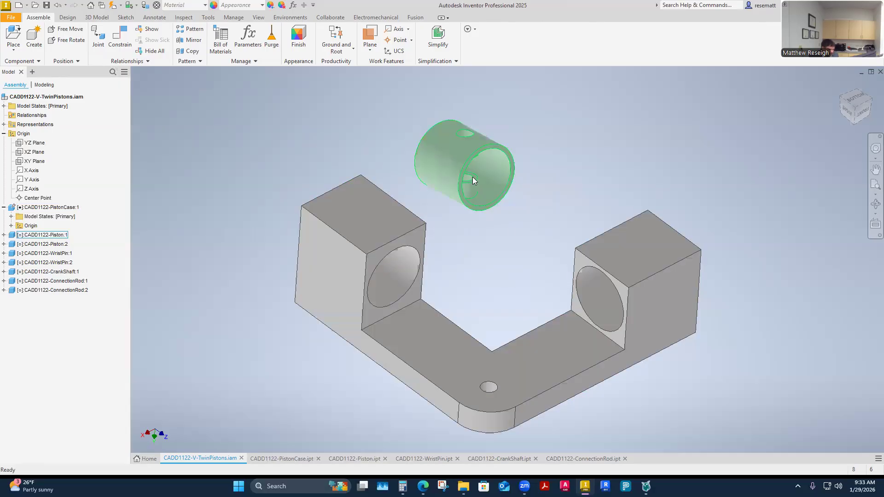
Step: Set up a Mate constraint between the first piston's centre axis and the bore axis of the left cylinder block
left_click(120, 40)
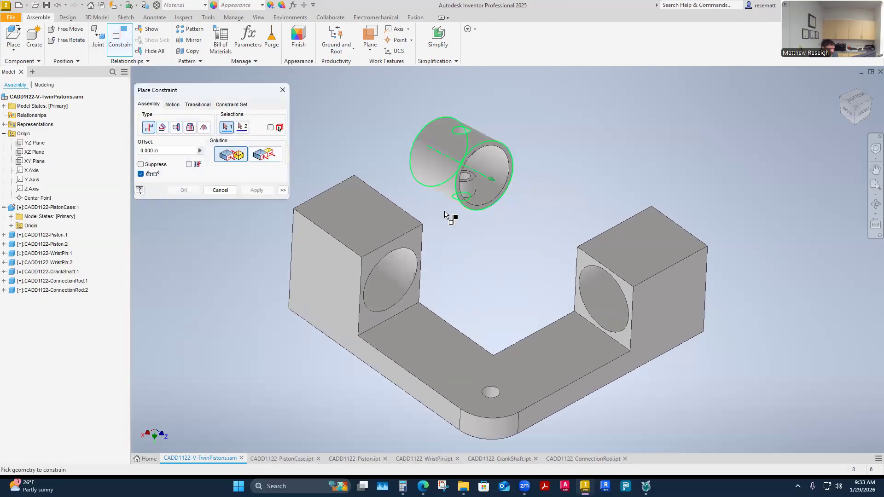
scroll(445, 215, "down", 4)
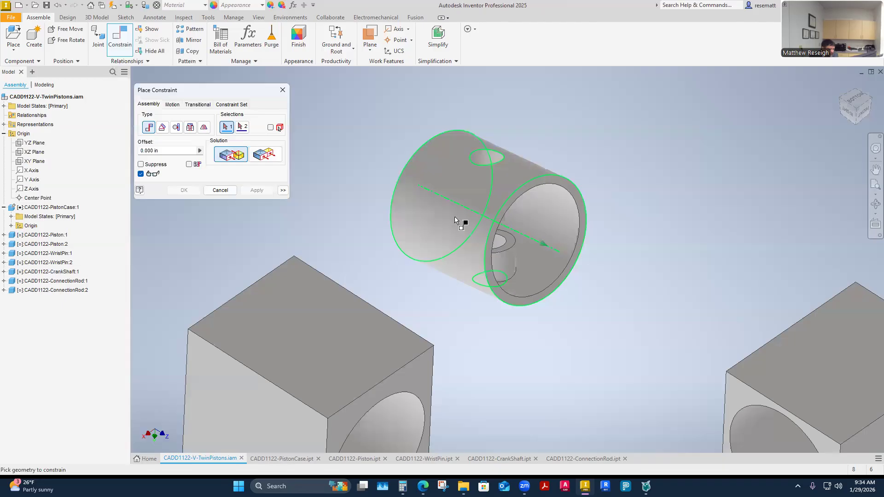
mouse_move(455, 216)
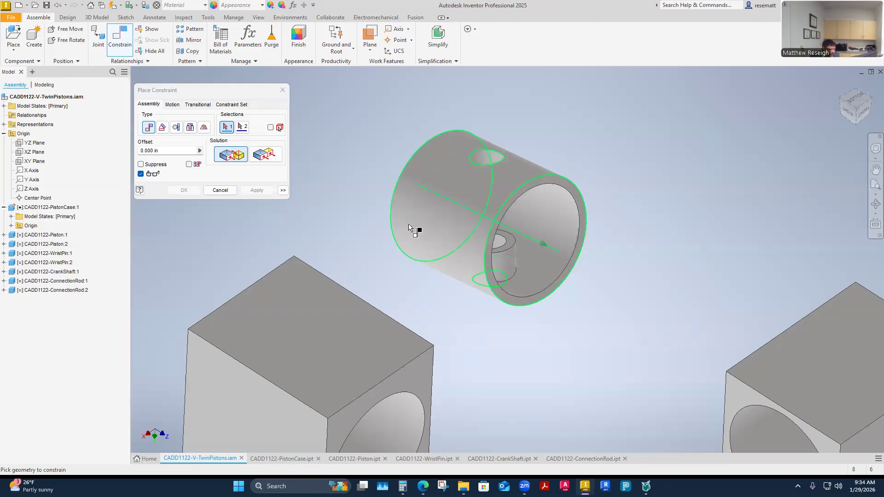
scroll(559, 224, "up", 2)
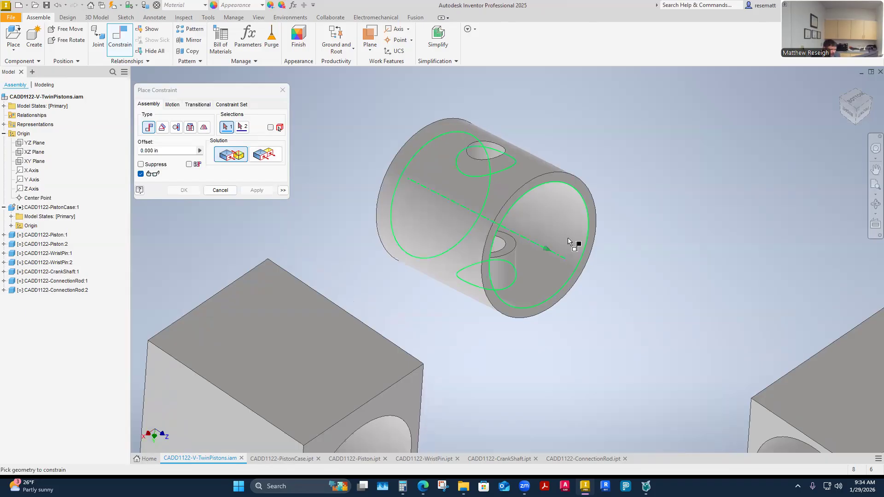
scroll(450, 371, "down", 2)
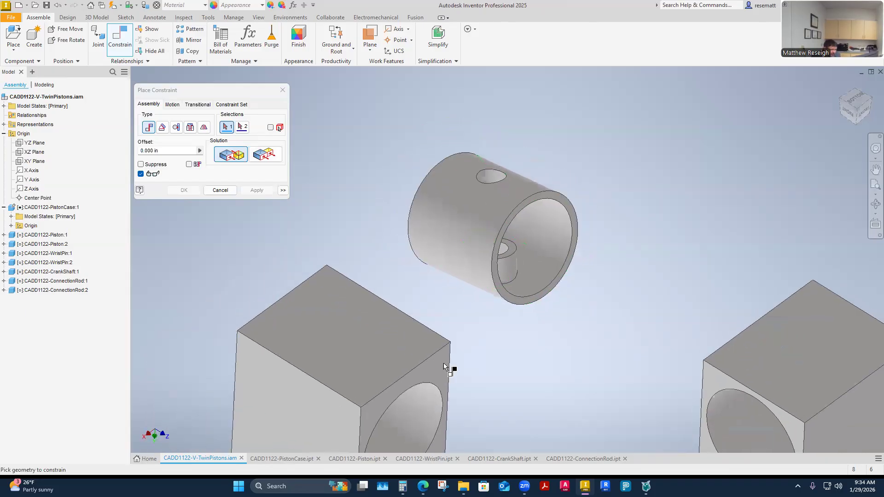
scroll(450, 228, "up", 2)
left_click(457, 224)
scroll(552, 322, "down", 2)
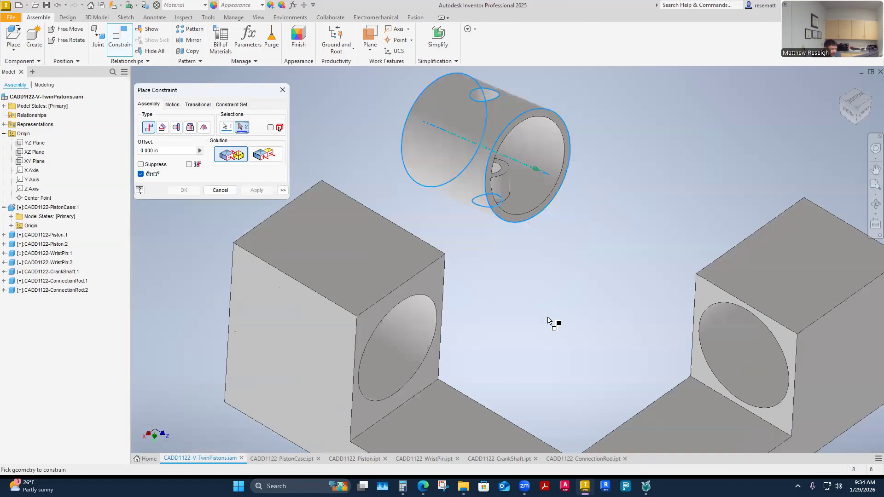
scroll(421, 335, "up", 2)
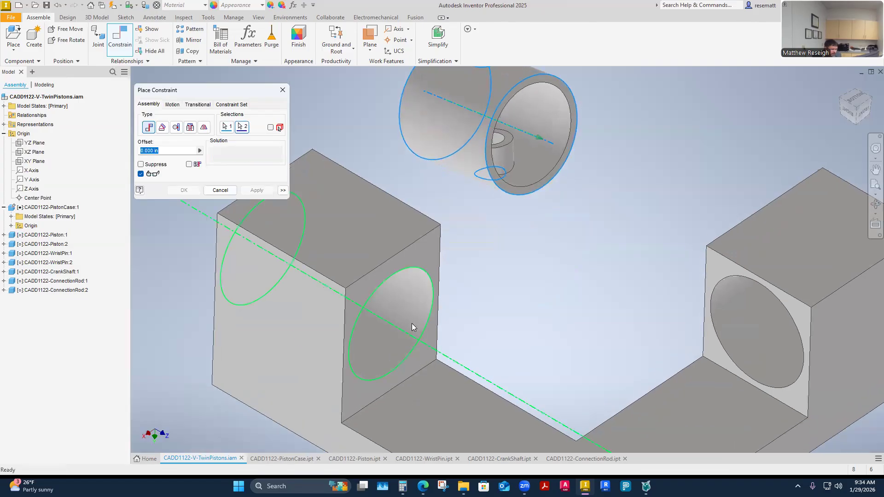
left_click(413, 323)
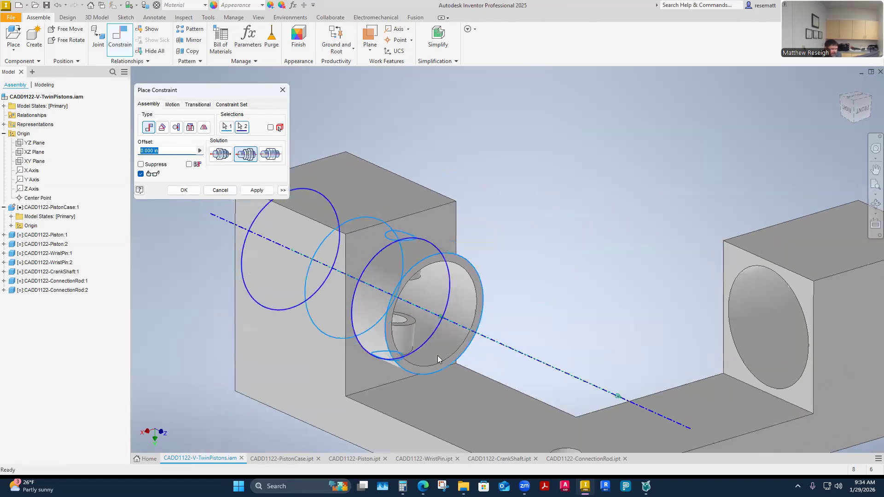
Step: Compare the opposed and aligned mate solutions, and apply the aligned one so the piston's open end faces out of the bore
middle_click_drag(450, 324, 294, 350, "shift")
left_click(221, 155)
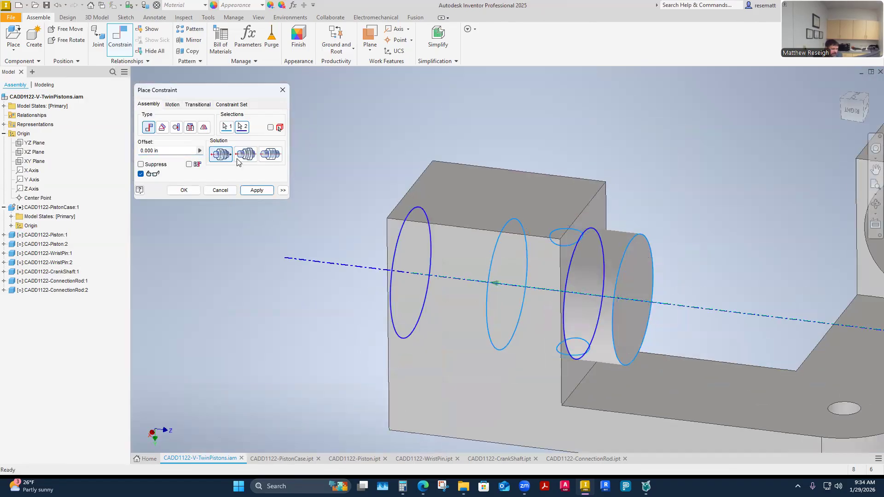
left_click(239, 157)
middle_click_drag(377, 301, 474, 406, "shift")
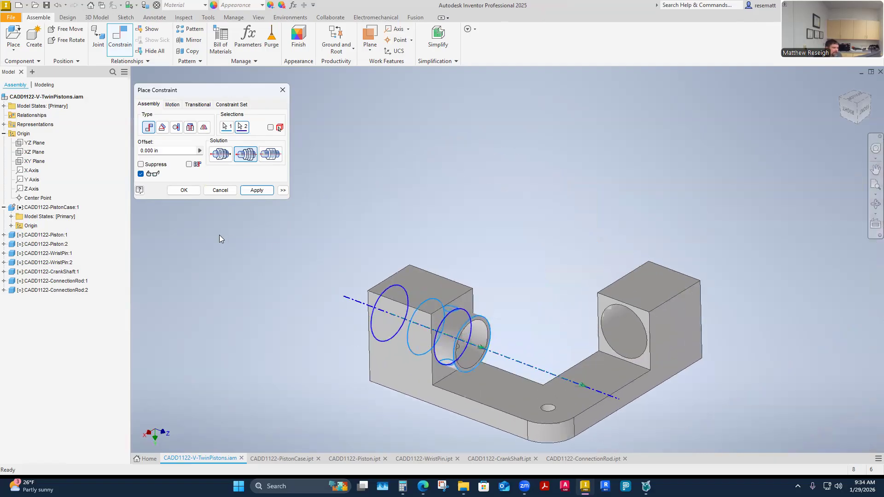
left_click(259, 192)
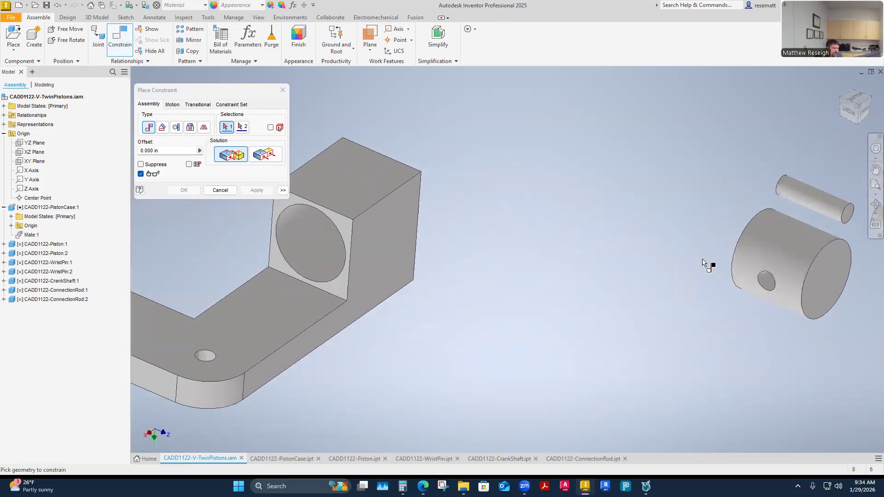
Step: Mate the second piston's axis to the right cylinder block's bore axis with the opposed solution, its open end facing the crankshaft area
left_click(795, 266)
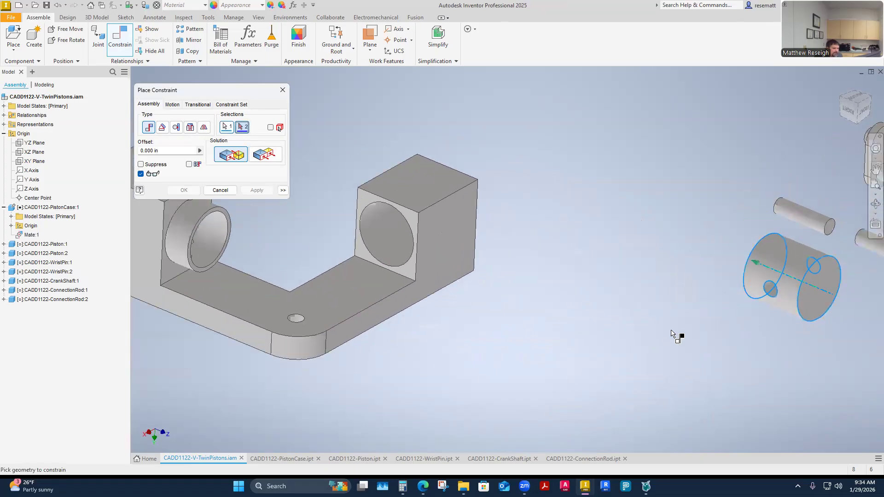
left_click(431, 241)
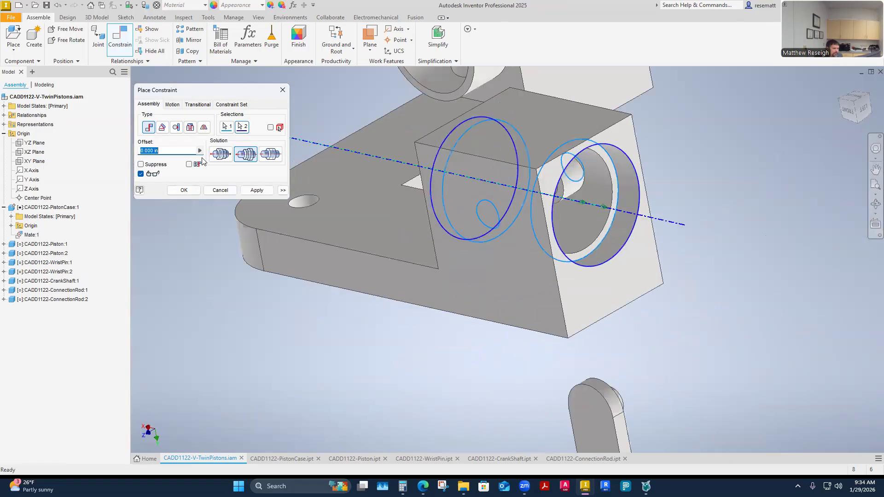
left_click(221, 154)
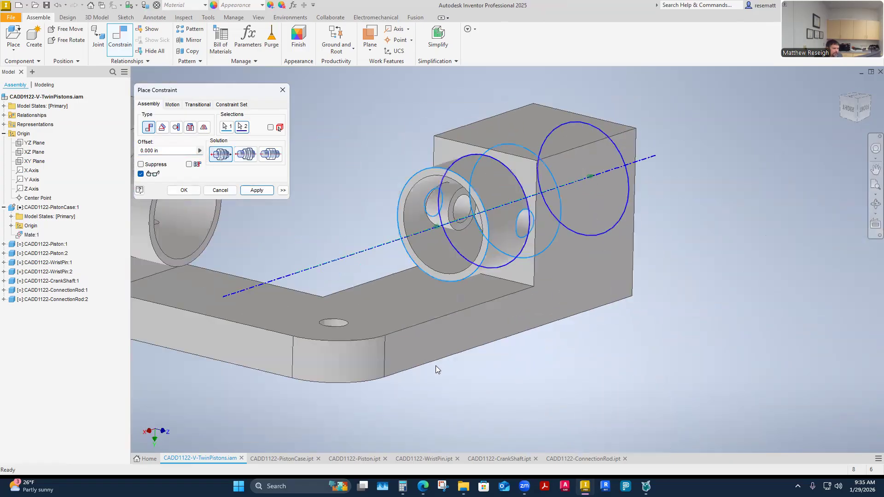
left_click(257, 190)
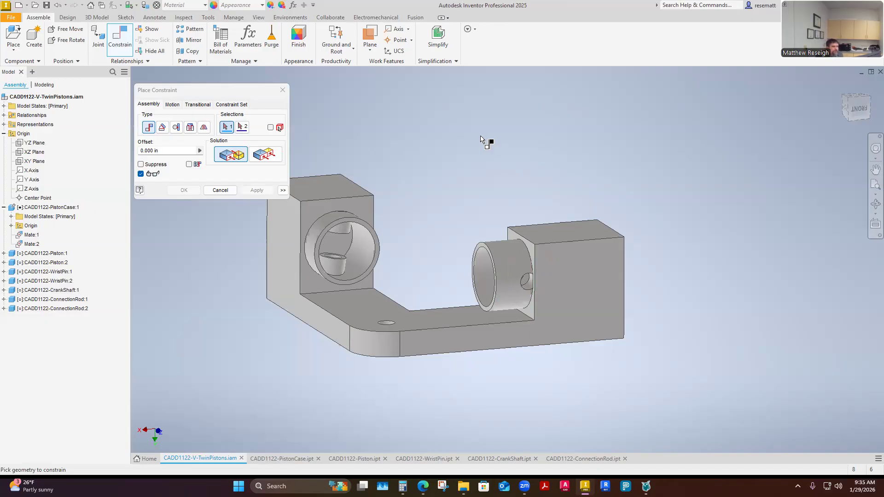
key("Escape")
Step: Expand Relationships and CADD1122-Piston:1 in the model tree and examine which geometry Mate:1 and Mate:2 connect
left_click(259, 18)
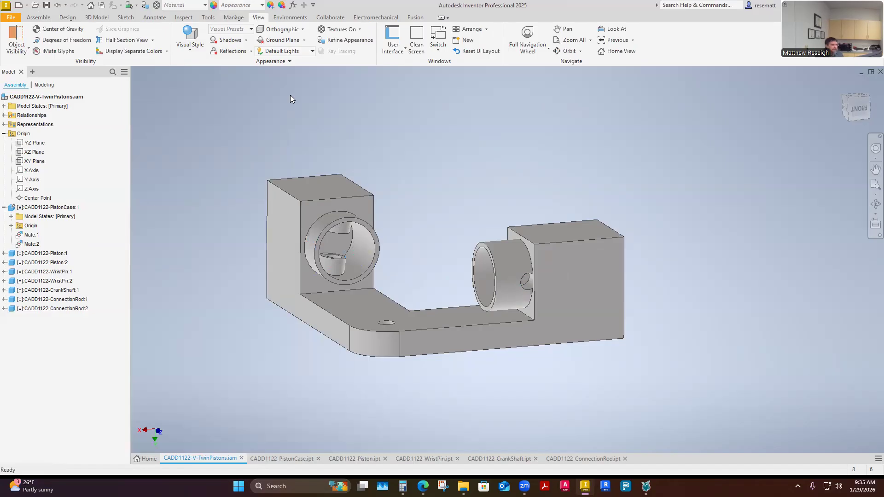
left_click(4, 115)
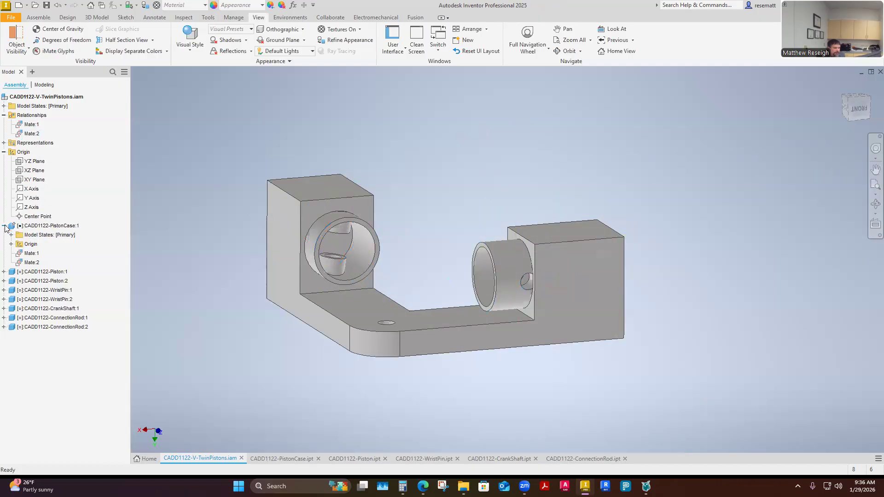
left_click(4, 272)
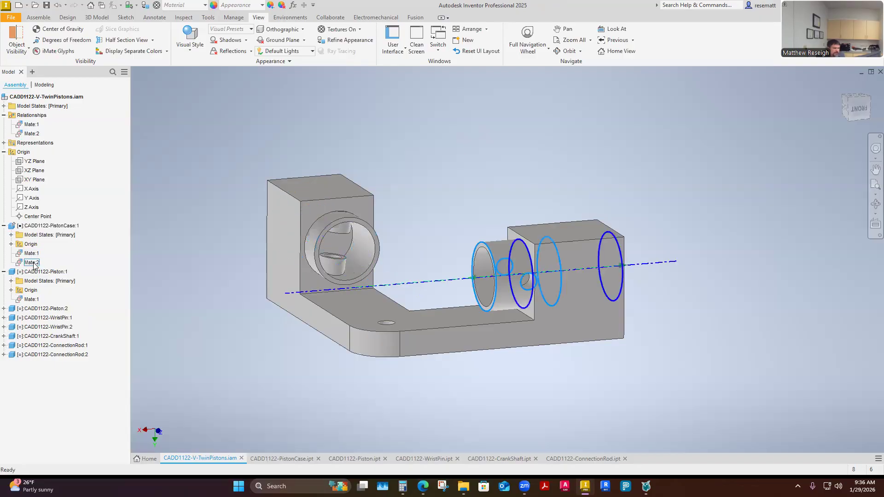
left_click(33, 302)
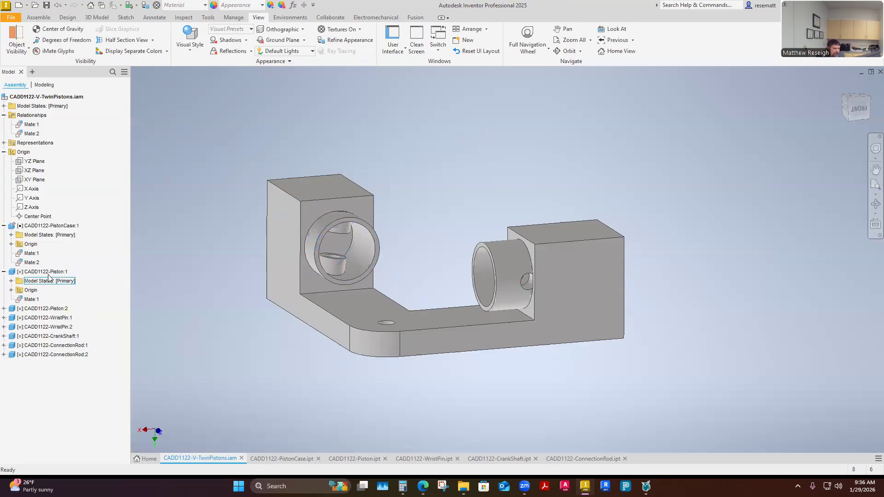
left_click(30, 262)
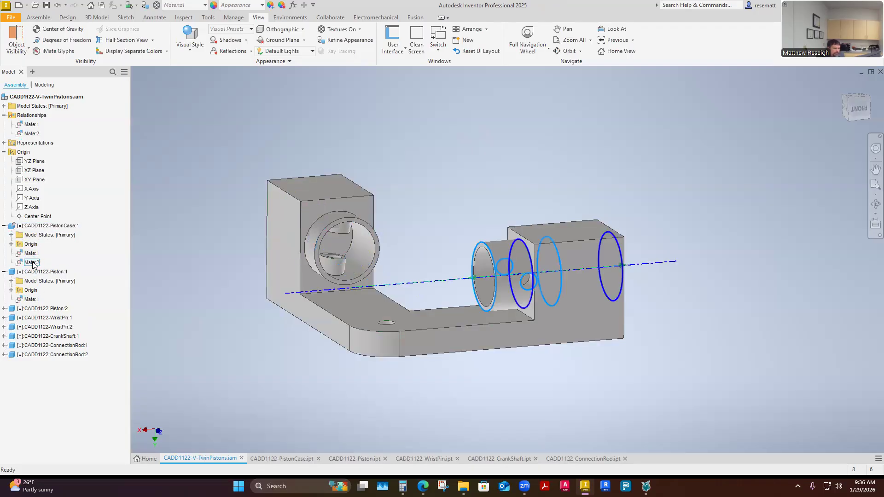
left_click(34, 134)
left_click(33, 126)
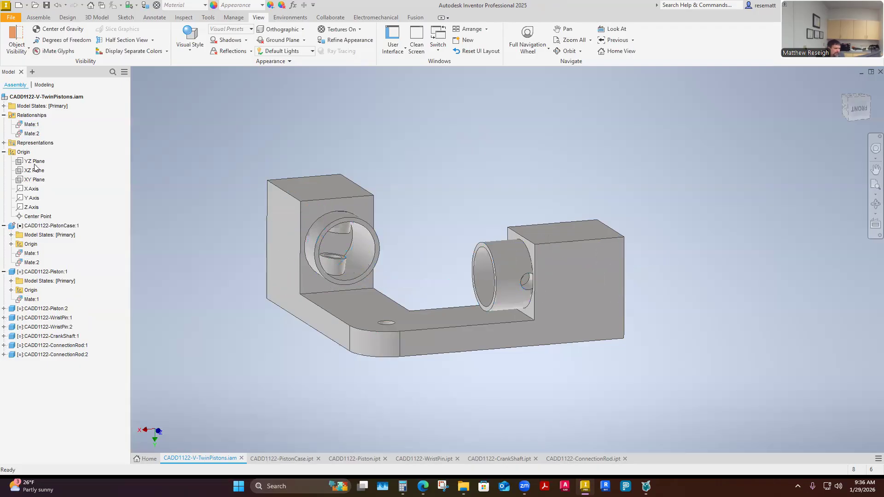
left_click(33, 134)
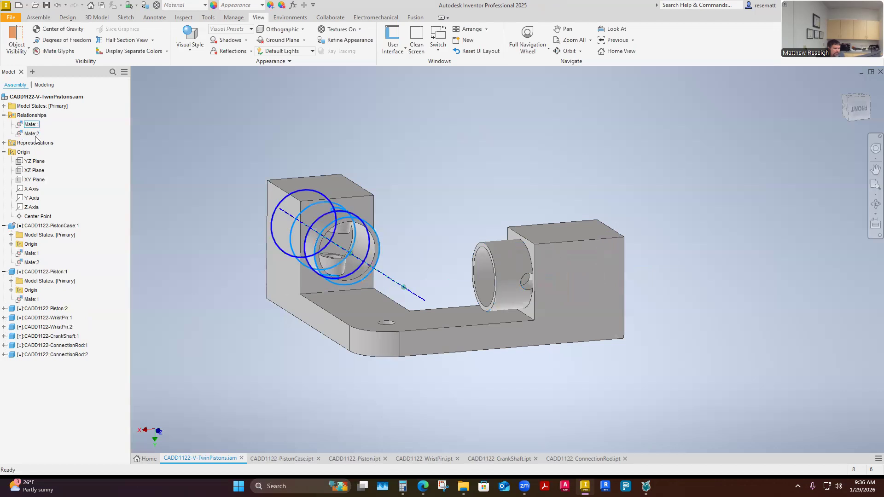
Step: Open Mate:1 under the piston case for editing, review its offset choices, and close it without changes
left_click(31, 254)
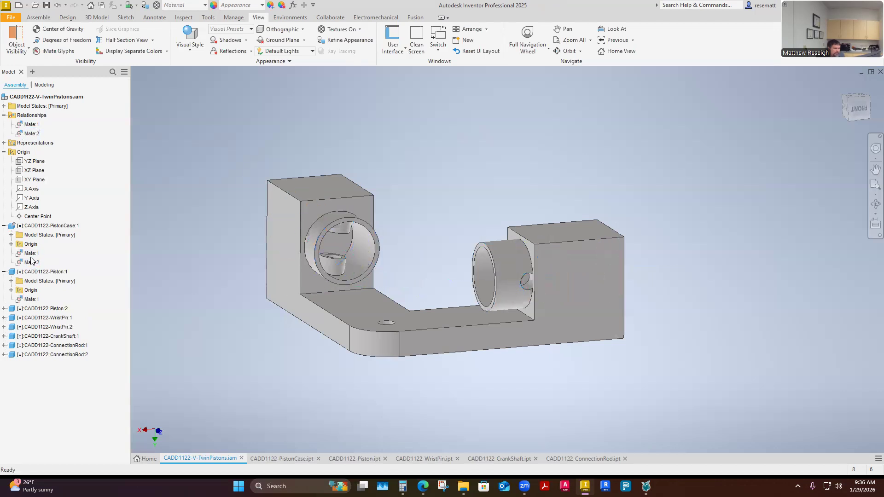
right_click(31, 254)
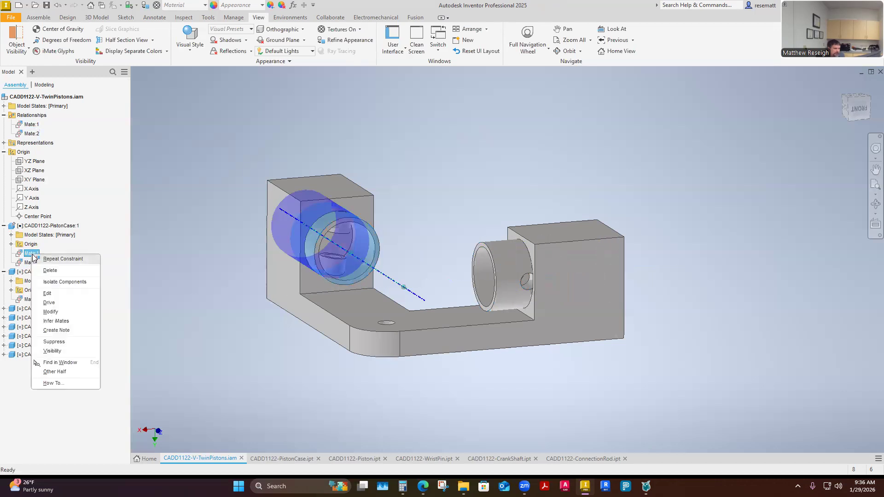
left_click(48, 294)
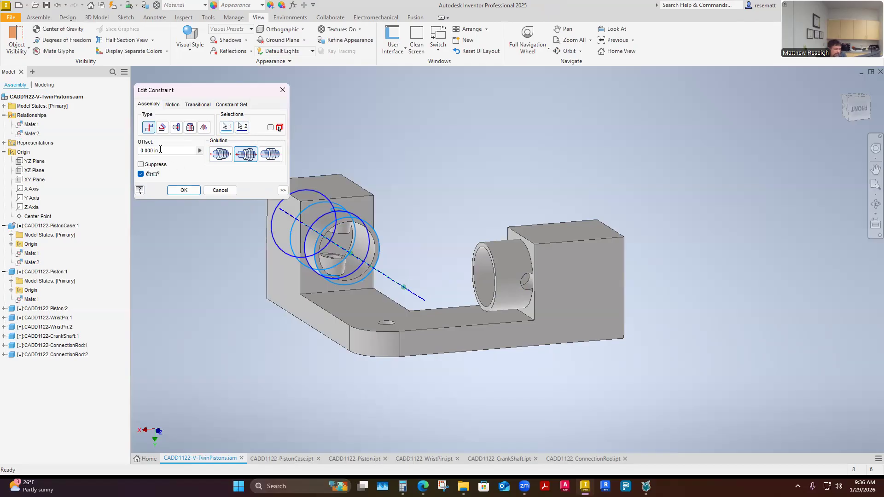
left_click(199, 150)
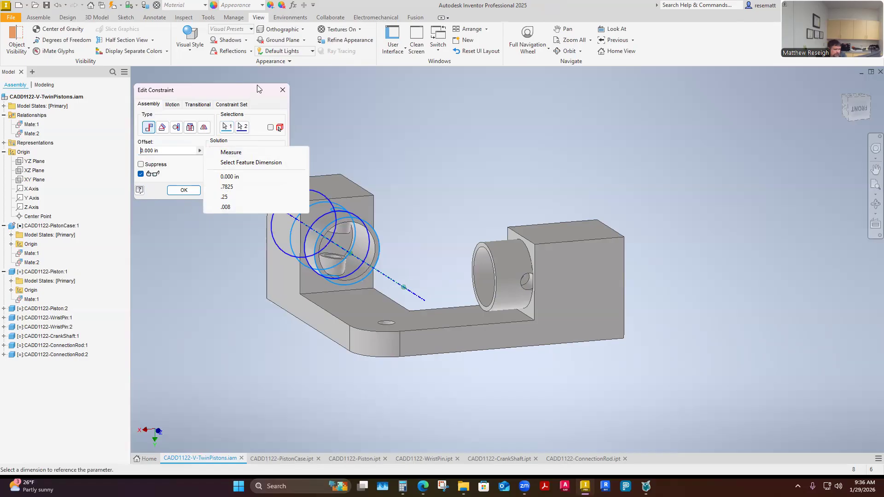
left_click(176, 191)
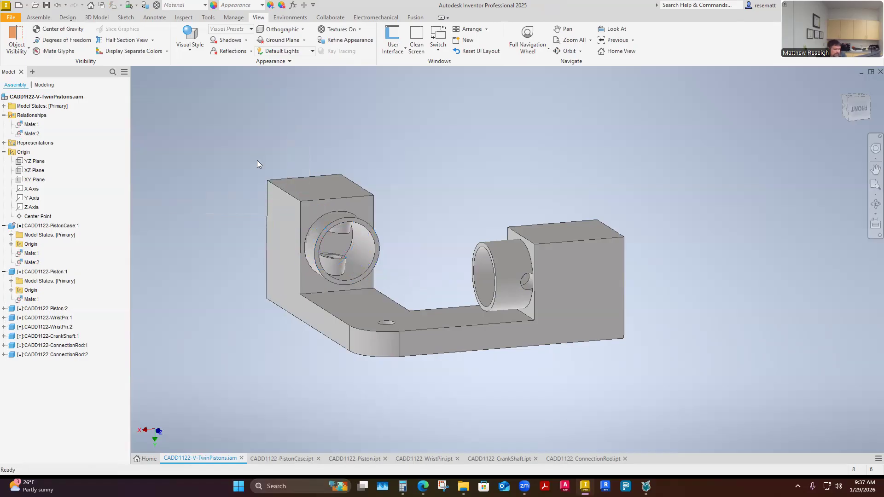
left_click(32, 299)
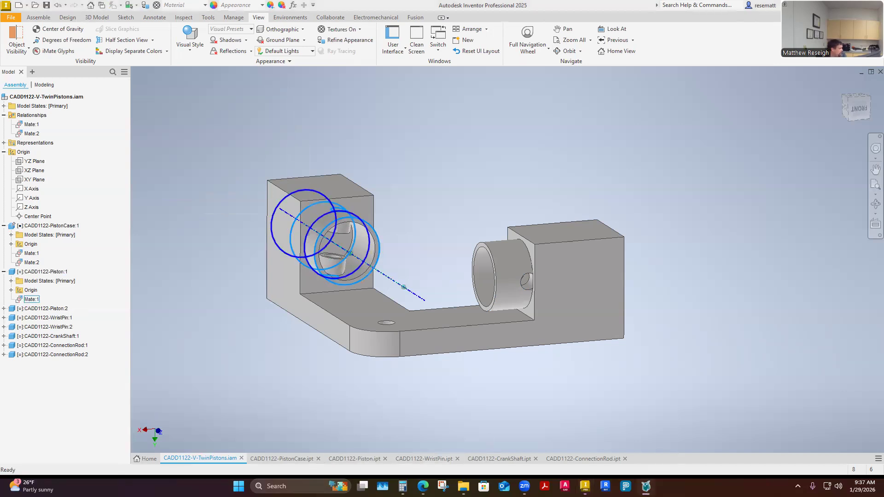
left_click(323, 356)
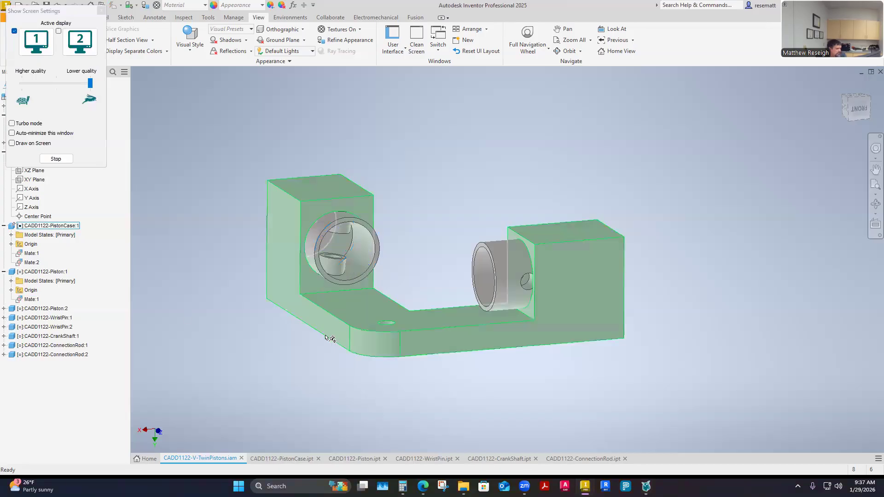
left_click(32, 46)
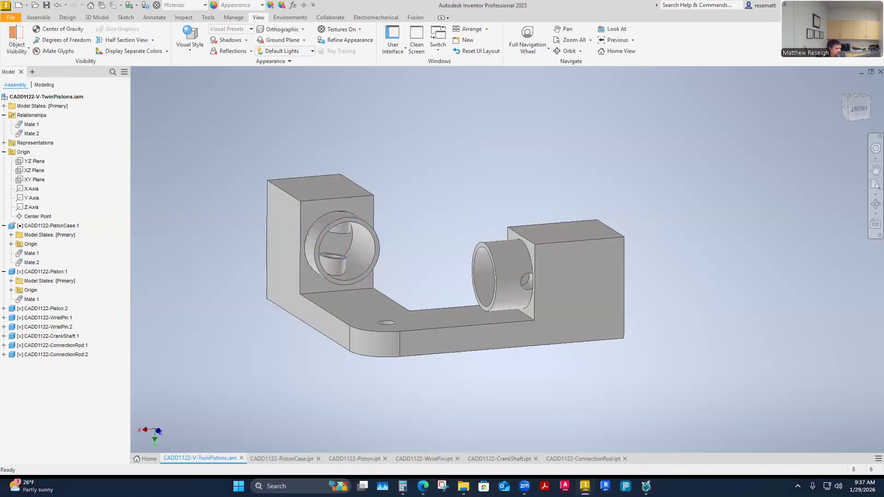
left_click(35, 162)
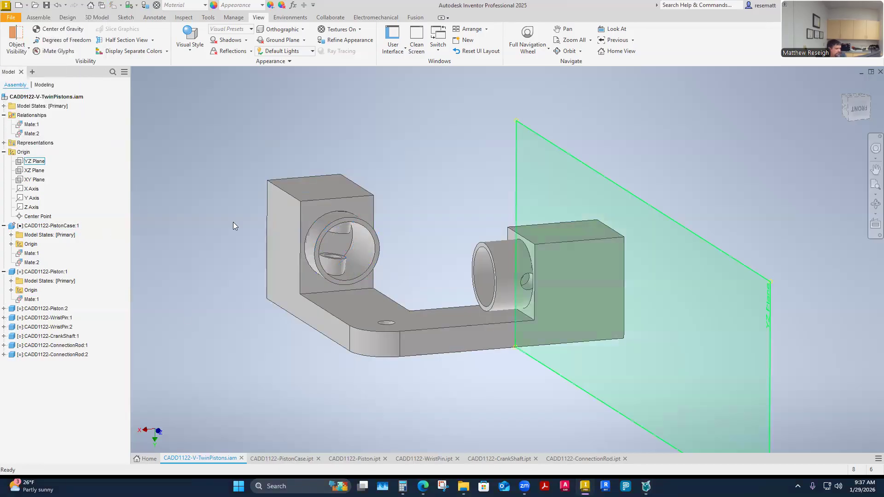
left_click(261, 322)
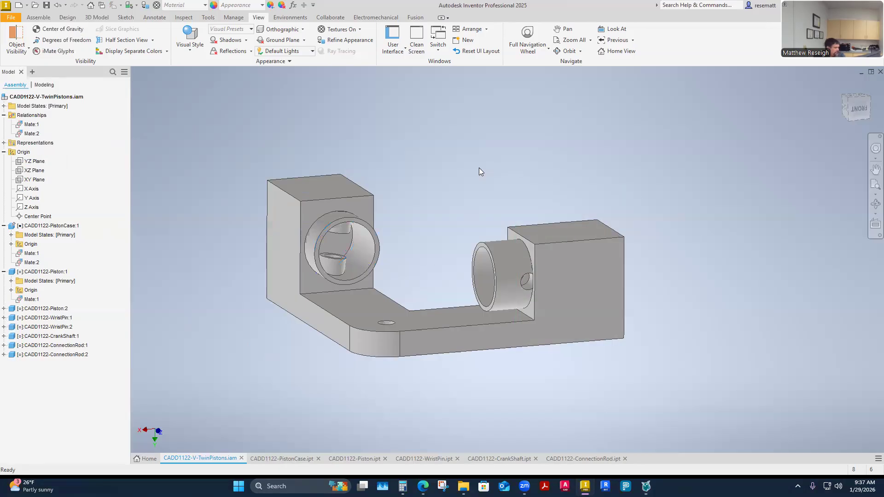
Step: Mate the axis of CADD1122-WristPin:2 to the axis of the pin hole in CADD1122-Piston:2 with a 0.000 in offset
middle_click_drag(486, 168, 599, 308, "shift")
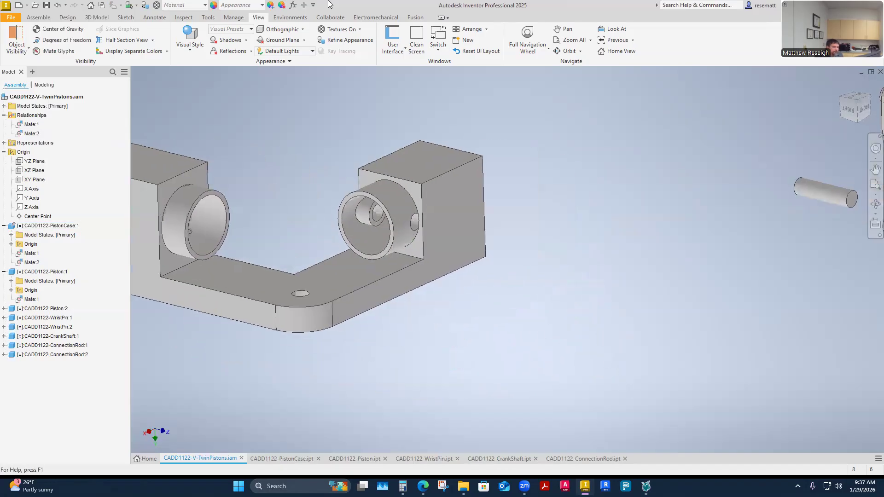
left_click(40, 17)
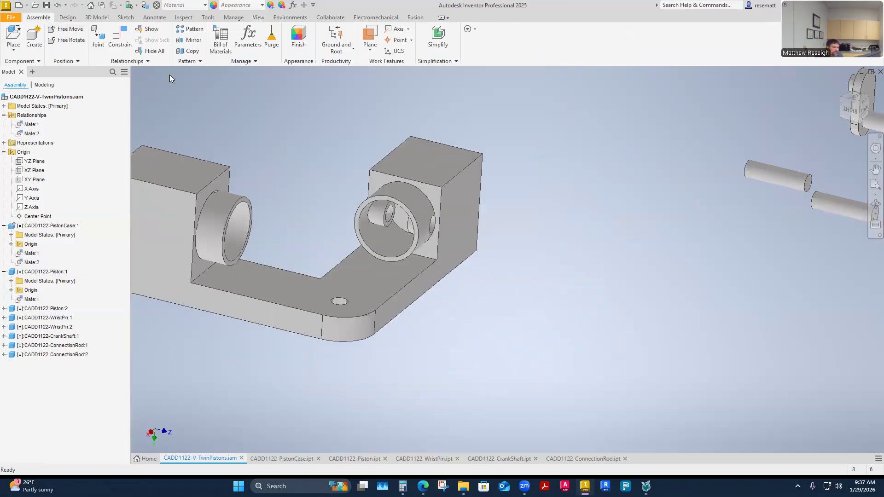
left_click(119, 42)
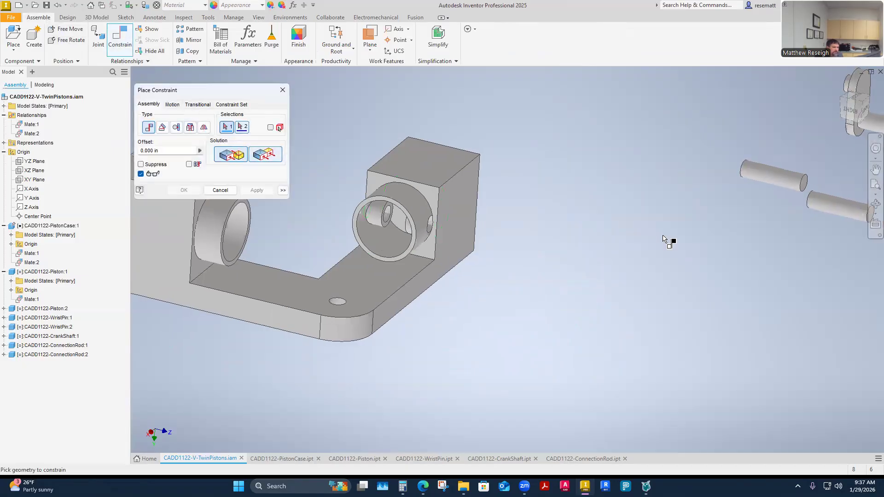
left_click(757, 190)
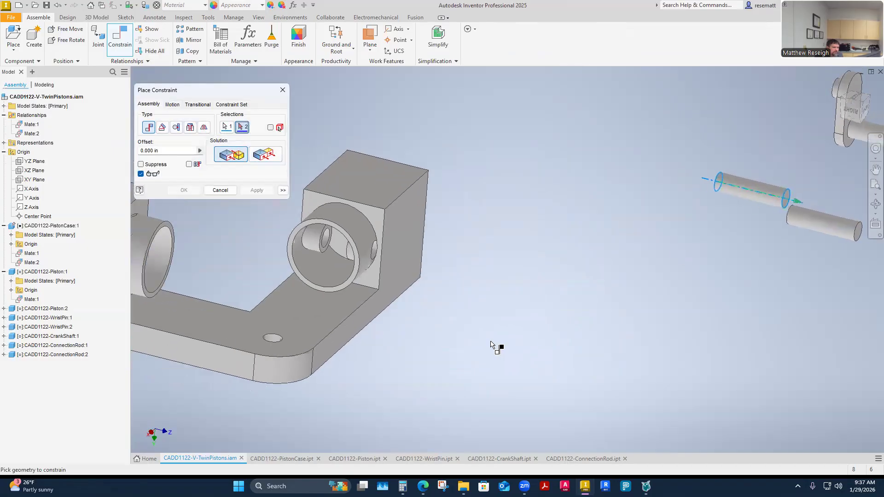
scroll(479, 297, "up", 3)
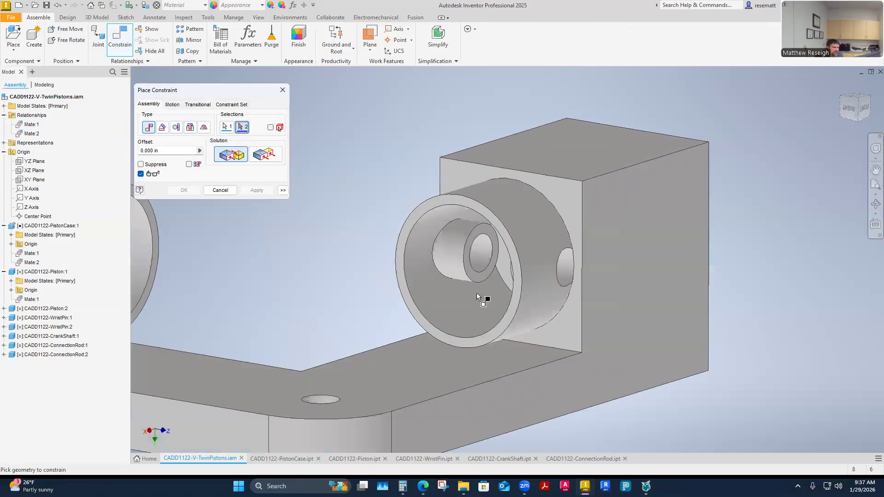
left_click(476, 283)
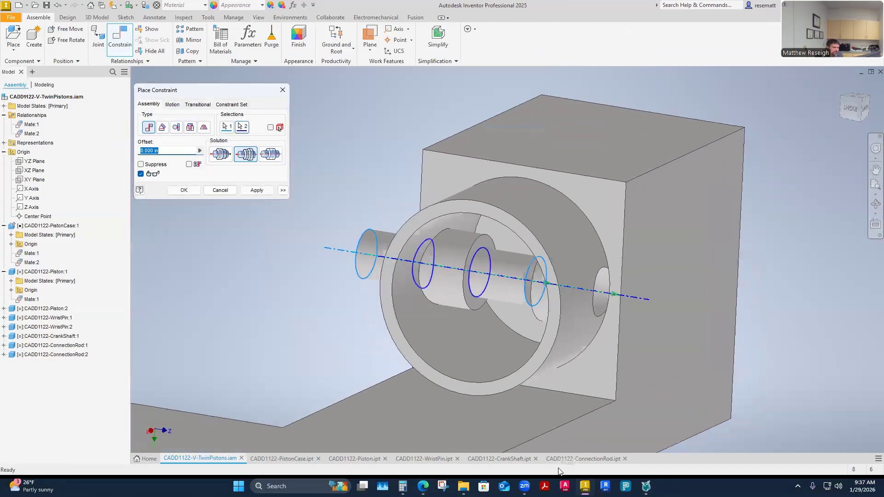
left_click(254, 190)
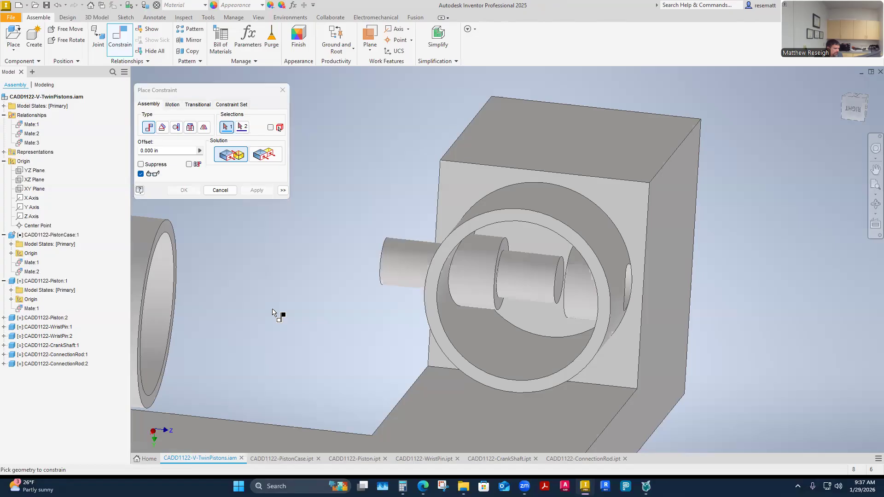
key("Escape")
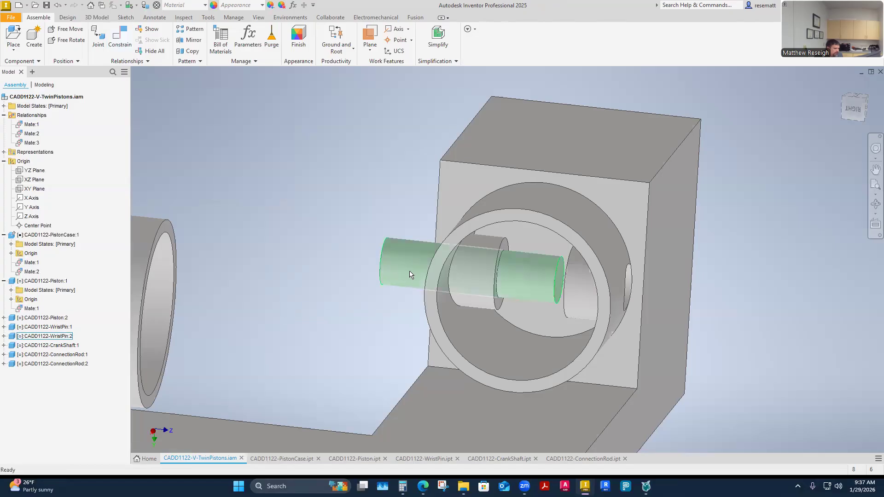
Step: Slide CADD1122-WristPin:2 along its axis until it sits roughly centred between the two pin bosses inside the piston
left_click_drag(399, 272, 462, 289)
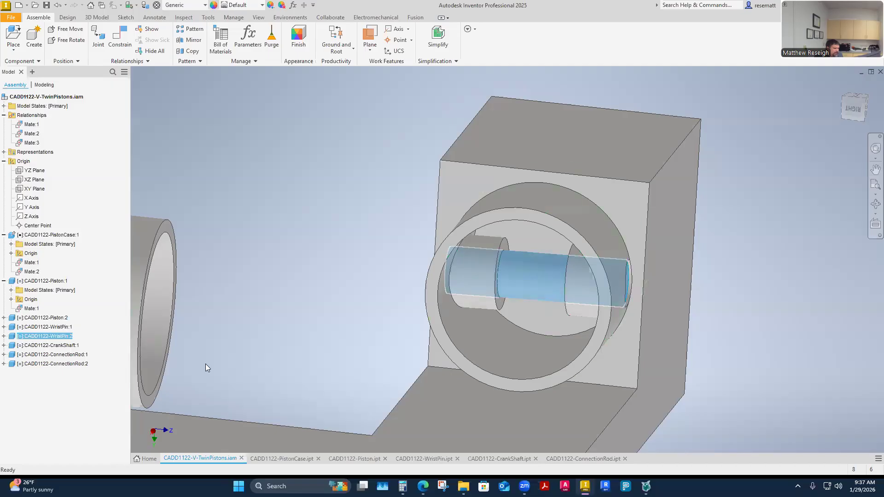
left_click(309, 308)
left_click(532, 282)
Step: Examine the origin planes of CADD1122-WristPin:2 in the model tree and highlight its XY Plane
left_click(4, 336)
left_click(11, 355)
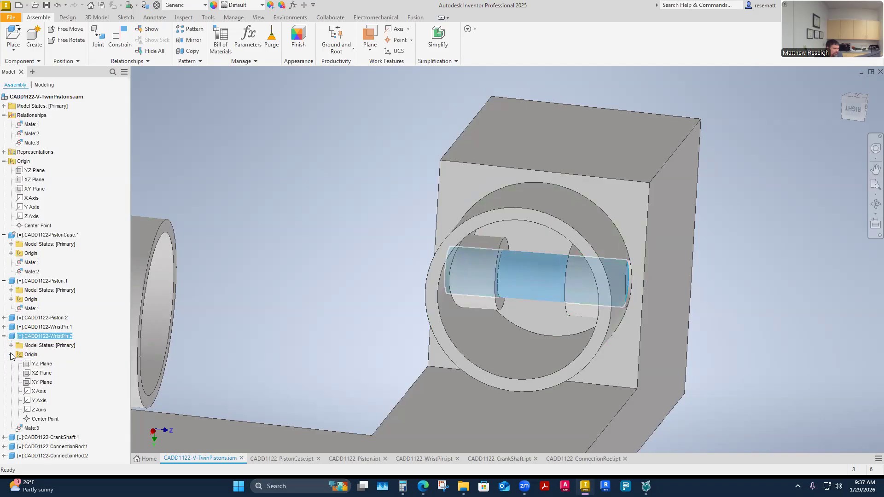
left_click(41, 382)
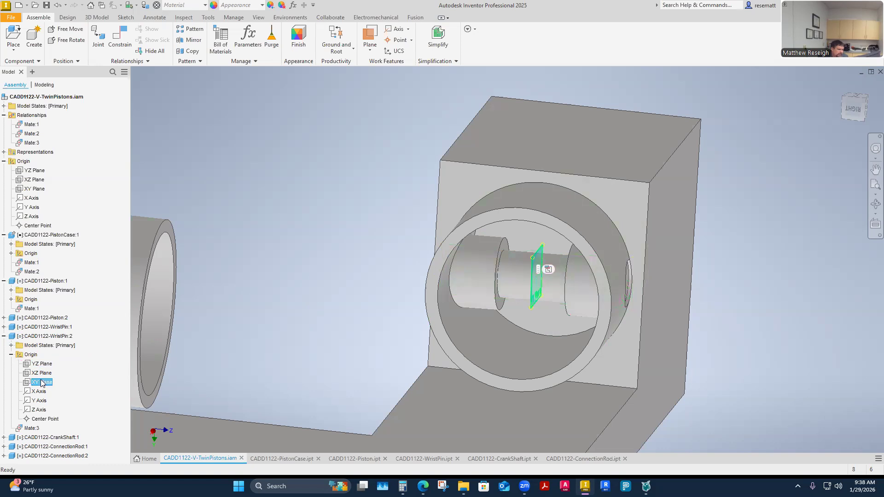
left_click(513, 216)
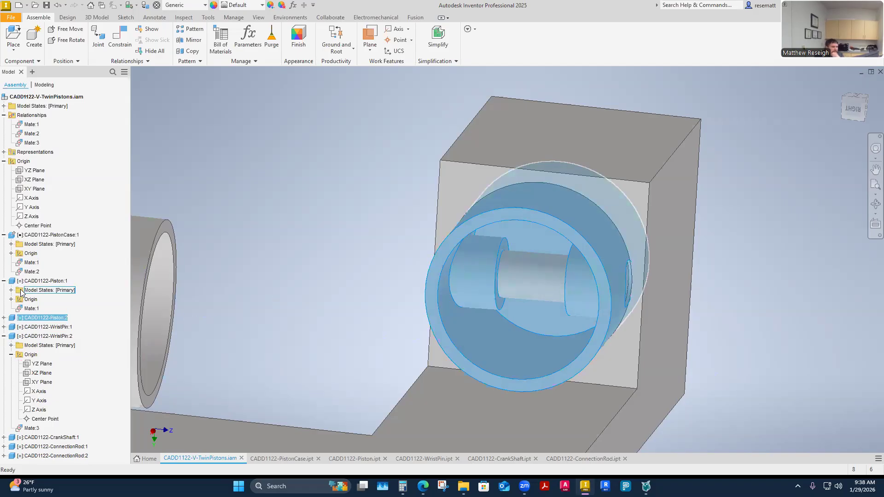
left_click(11, 300)
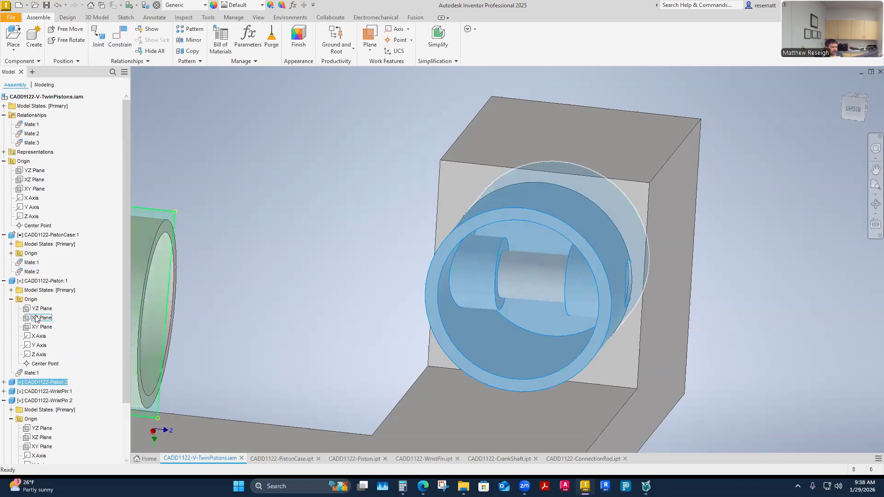
left_click(11, 300)
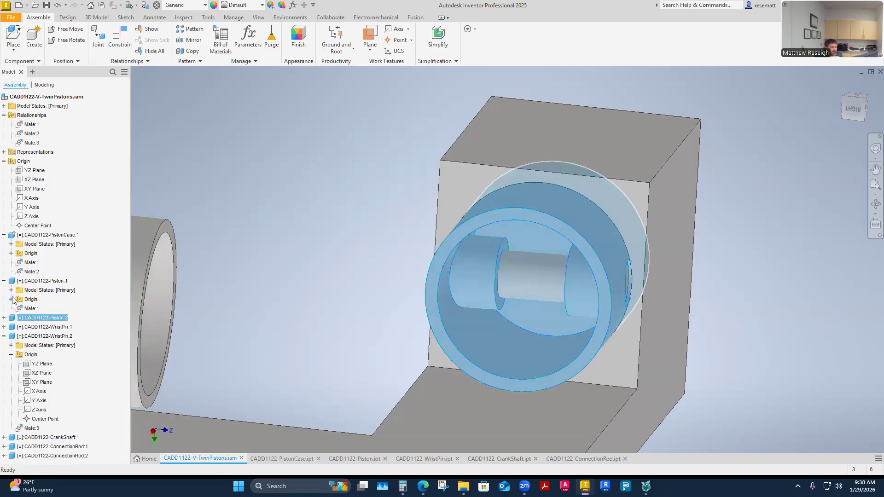
left_click(11, 300)
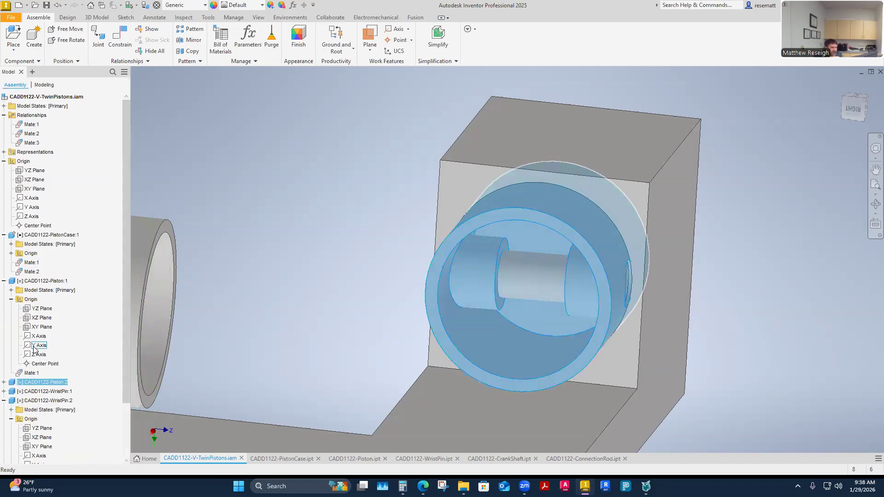
scroll(33, 350, "down", 1)
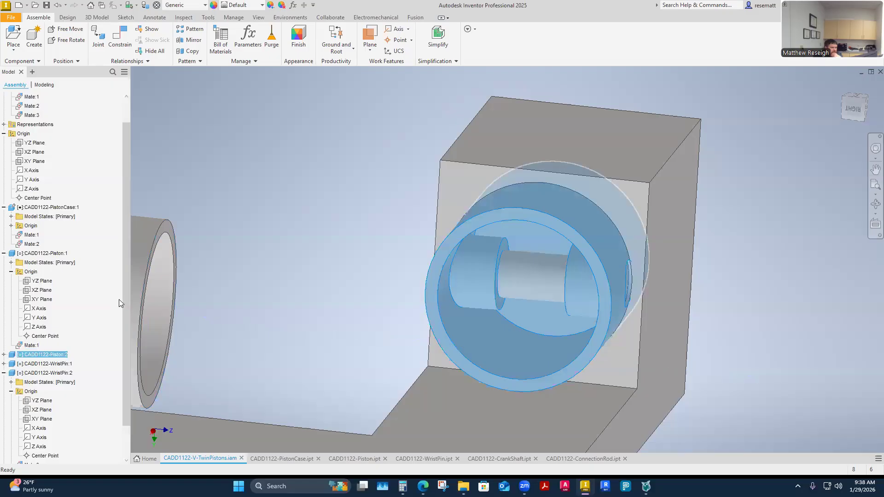
left_click(11, 262)
left_click(11, 263)
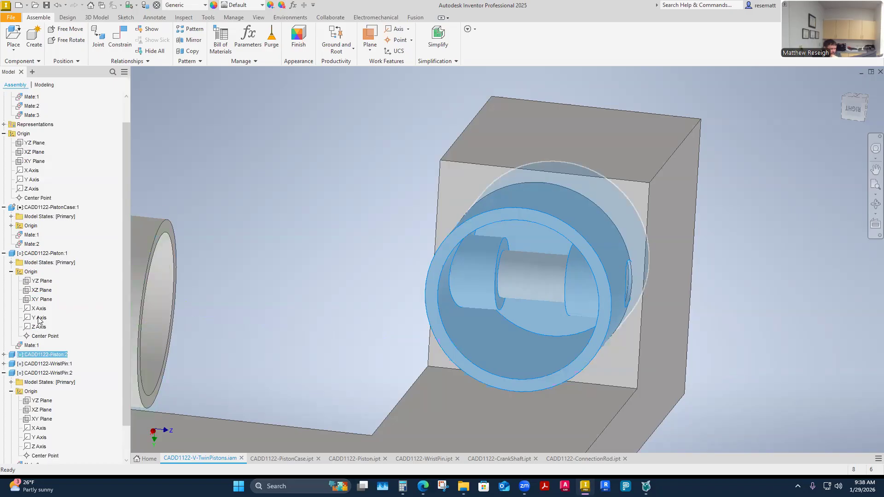
scroll(36, 343, "down", 2)
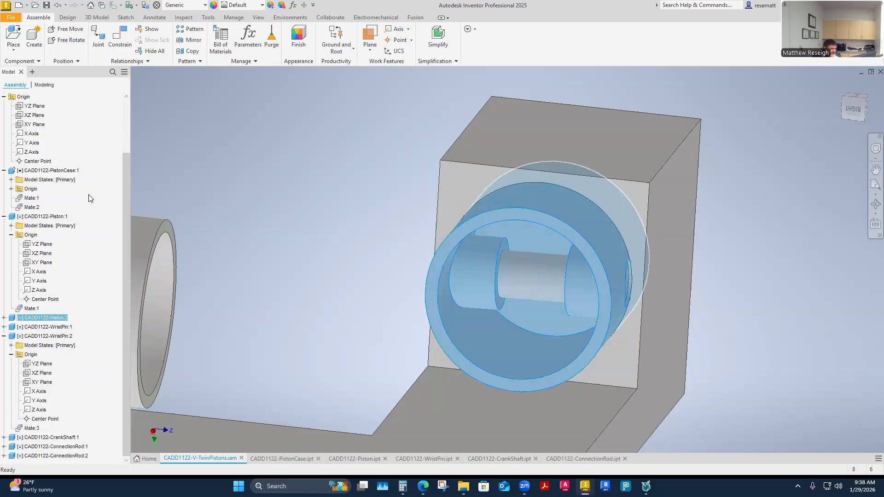
key("Escape")
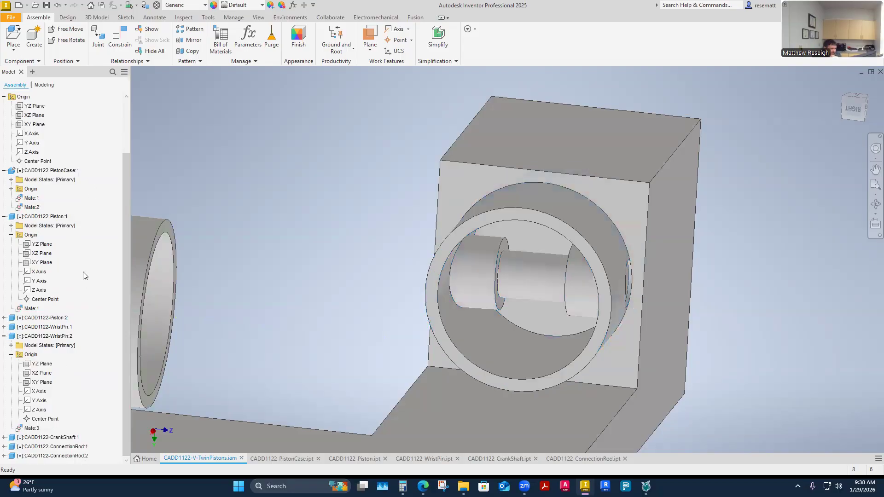
Step: Collapse the entire model tree and reopen only the CADD1122-PistonCase:1 node
right_click(93, 279)
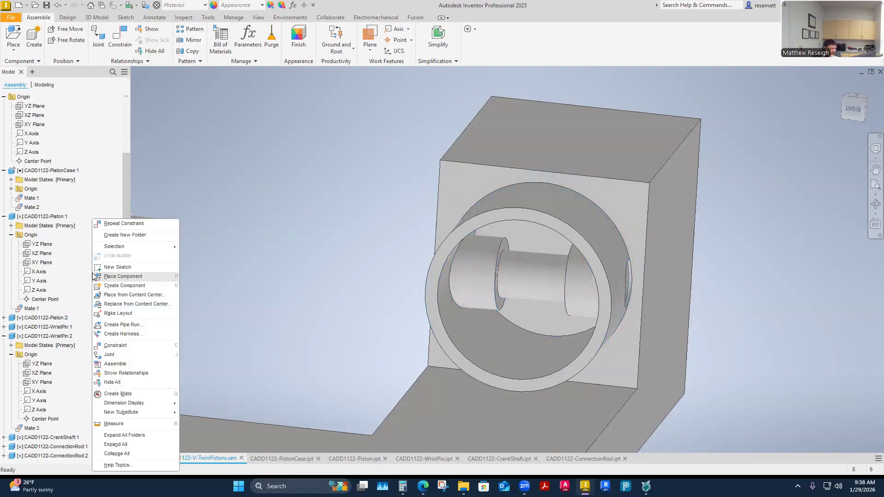
left_click(116, 454)
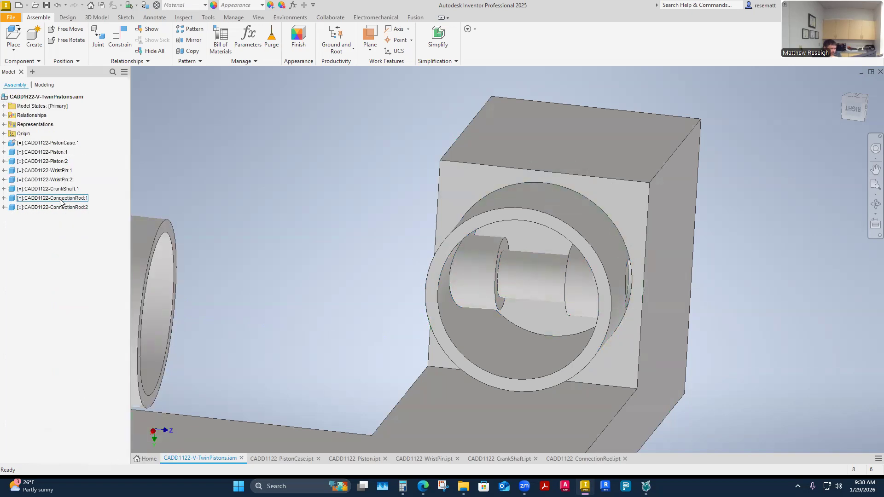
left_click(4, 143)
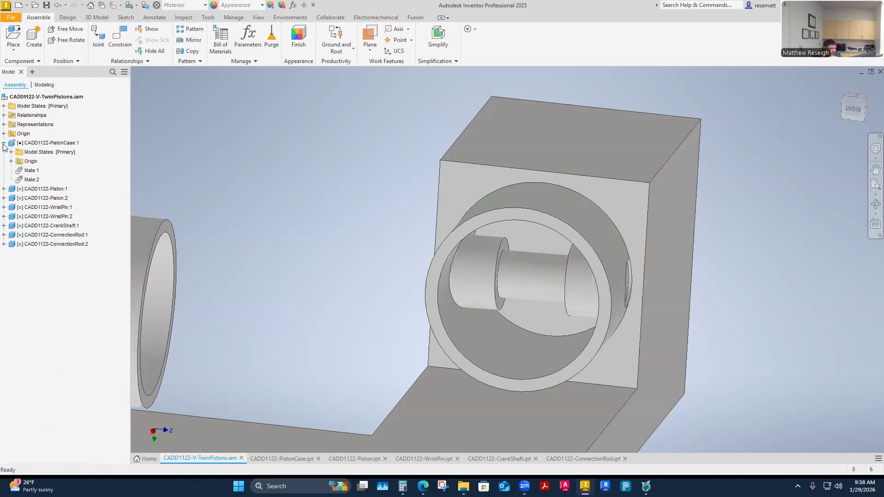
Step: Expand the Origin folder of CADD1122-WristPin:2 and check that its XY Plane crosses the pin's mid-length
left_click(524, 284)
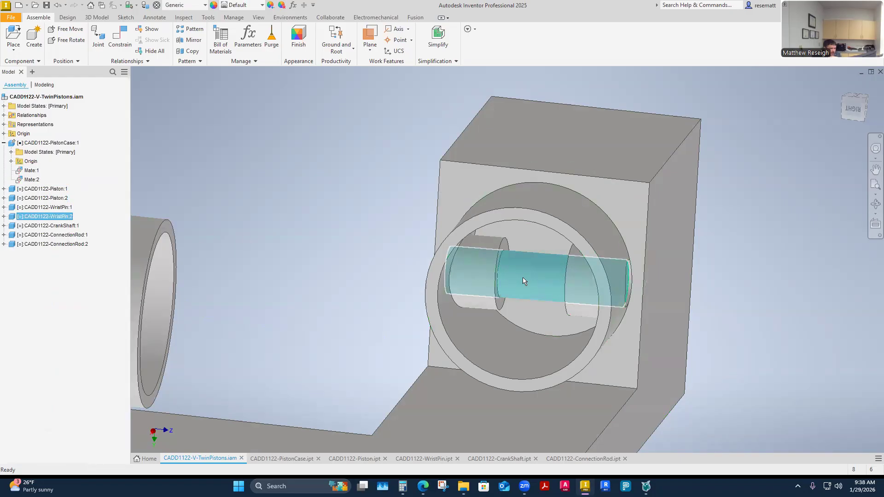
left_click(4, 216)
left_click(11, 235)
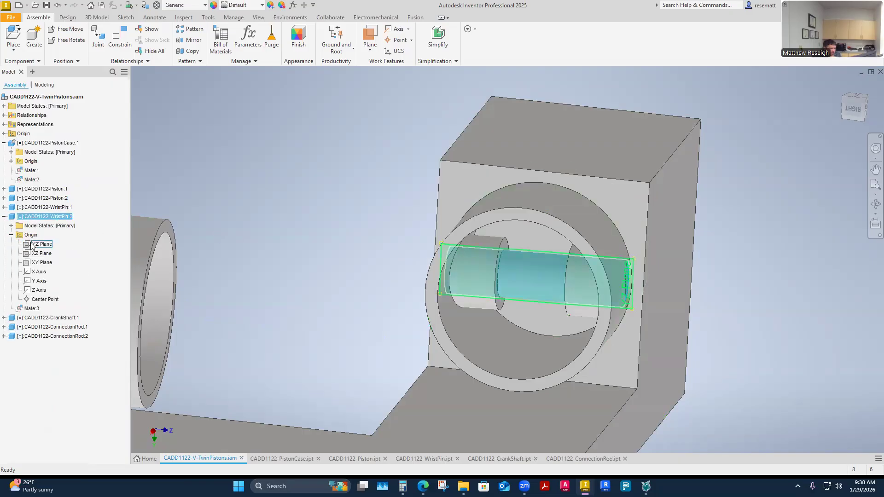
left_click(35, 265)
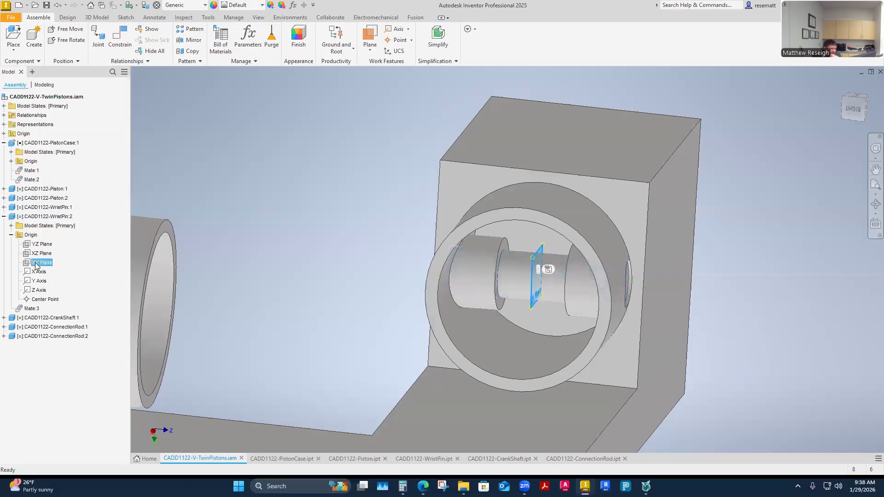
left_click(262, 247)
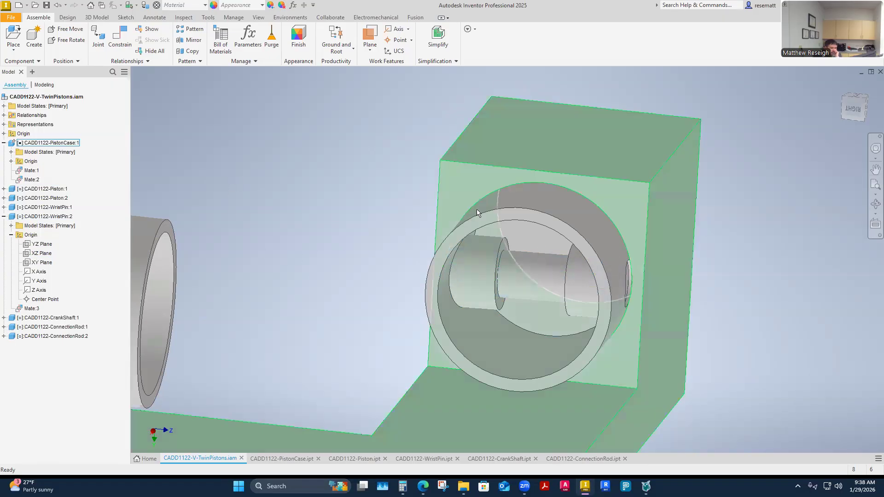
Step: Expand the Origin folder of CADD1122-Piston:2 and compare where its YZ, XZ and XY planes cut the piston
left_click(501, 217)
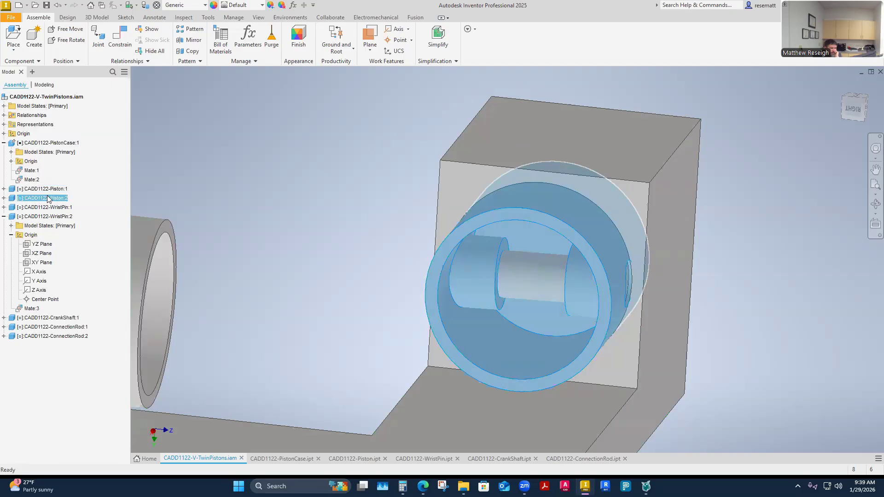
left_click(3, 198)
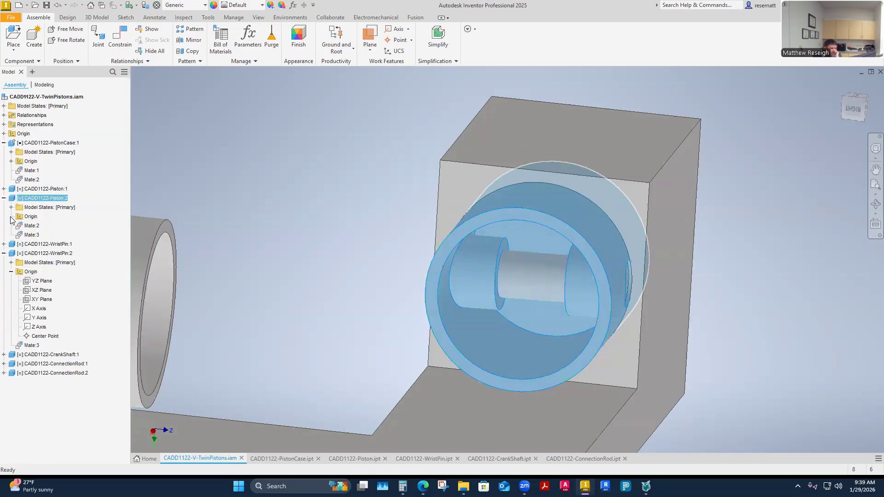
left_click(11, 217)
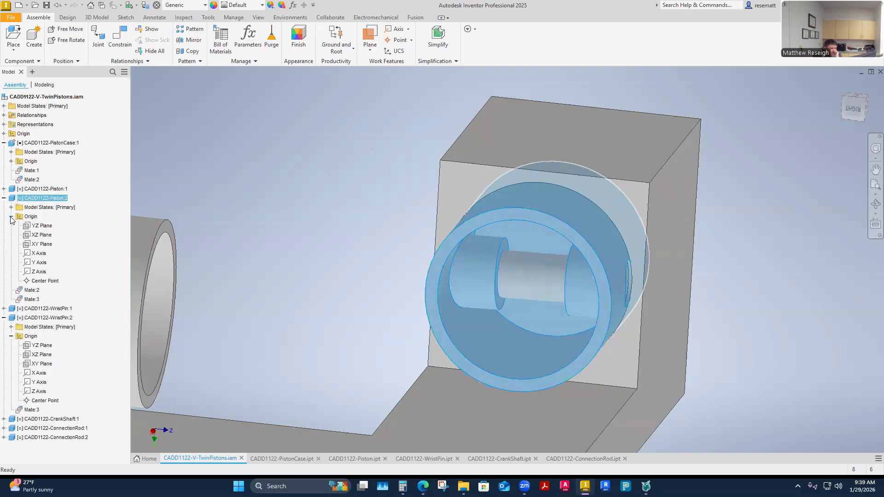
left_click(41, 226)
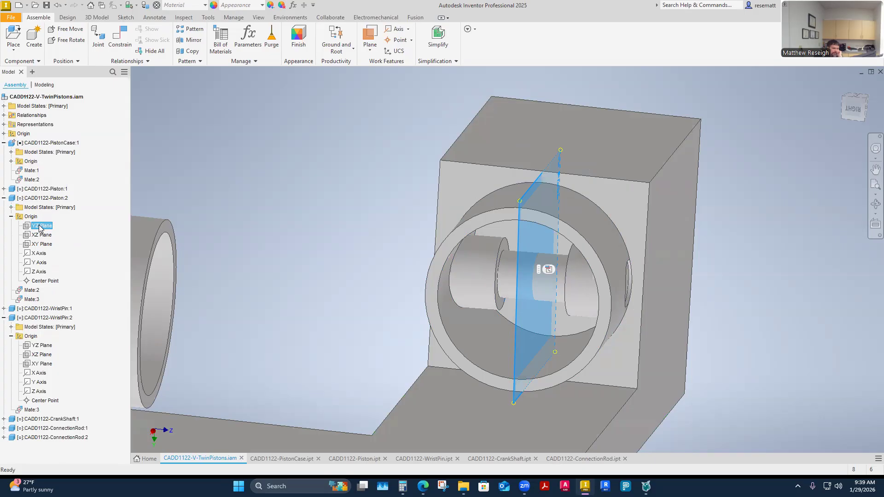
left_click(39, 237)
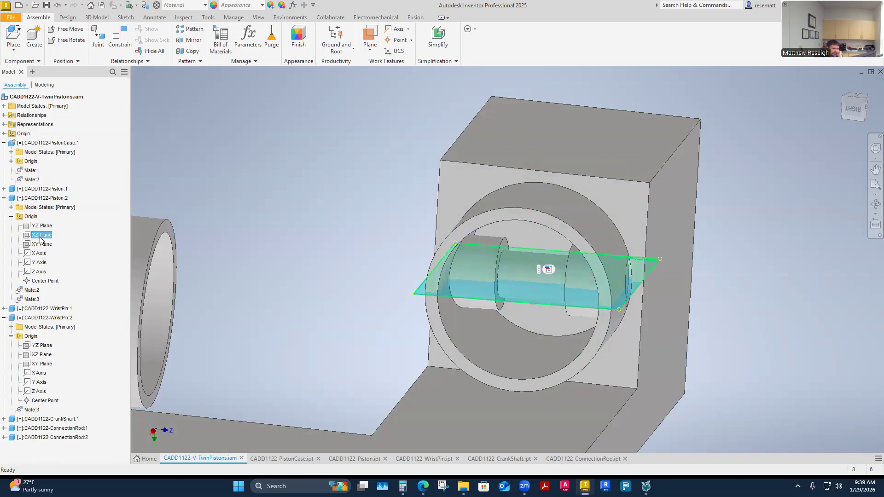
left_click(42, 245)
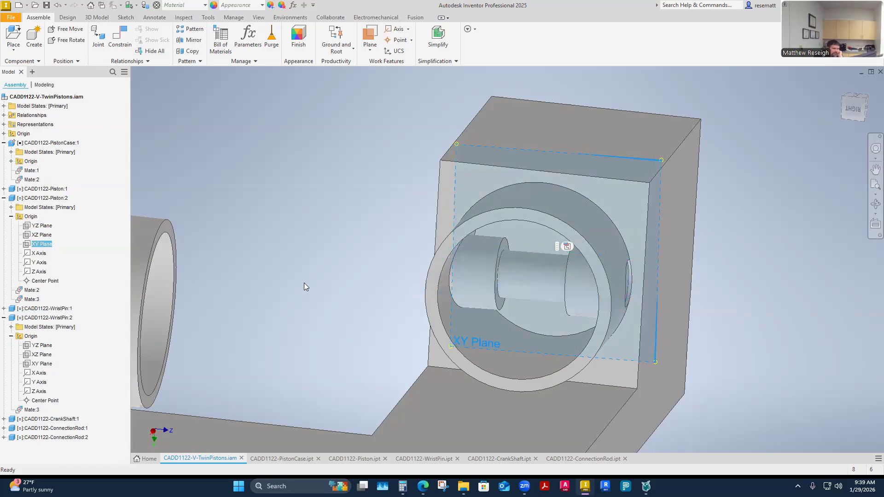
Step: Constrain the XY Plane of CADD1122-WristPin:2 flush with the YZ Plane of CADD1122-Piston:2 at a 0.000 in offset
left_click(539, 280)
mouse_move(539, 280)
left_mouse_down()
mouse_move(531, 303)
mouse_move(543, 310)
mouse_move(534, 287)
mouse_move(543, 280)
mouse_move(533, 289)
left_mouse_up()
left_click(294, 298)
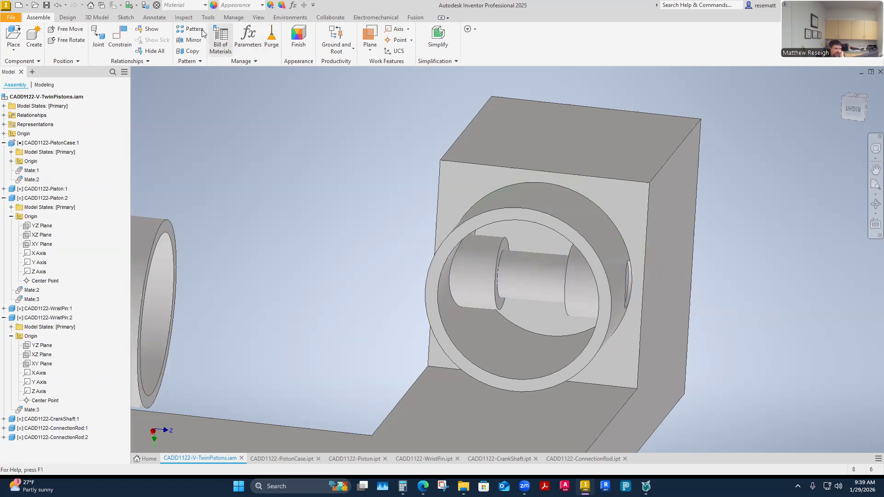
left_click(123, 45)
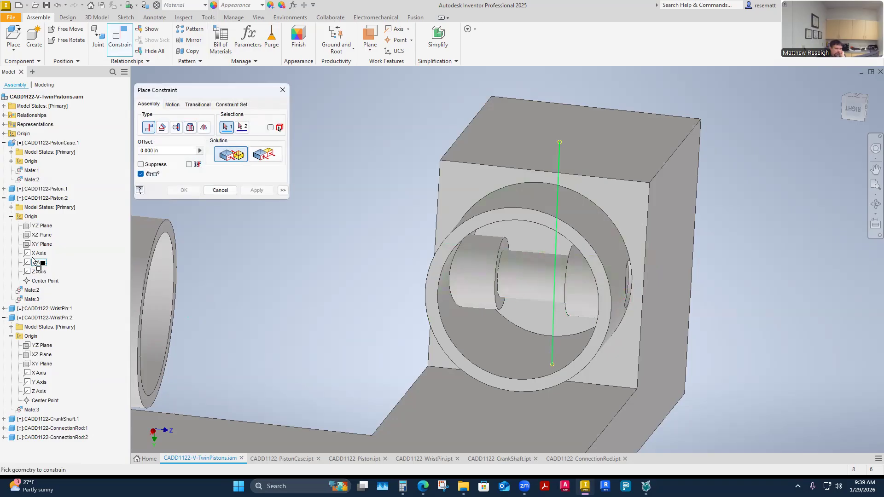
left_click(40, 366)
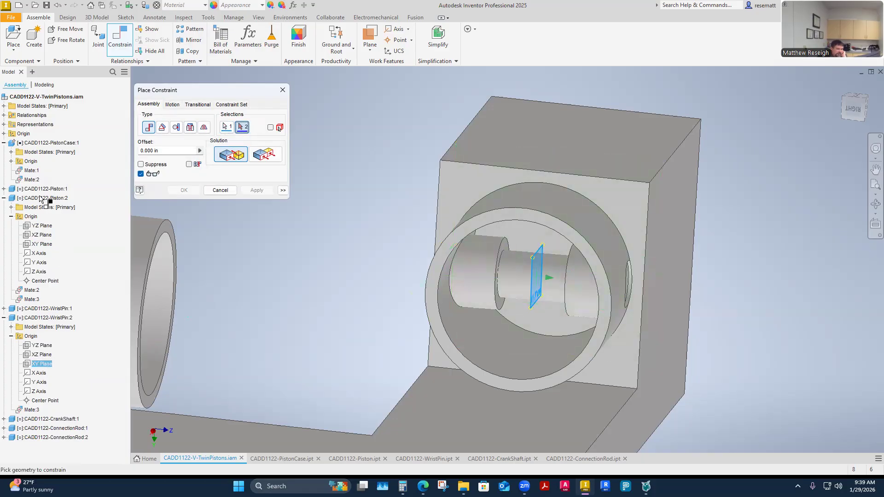
left_click(44, 226)
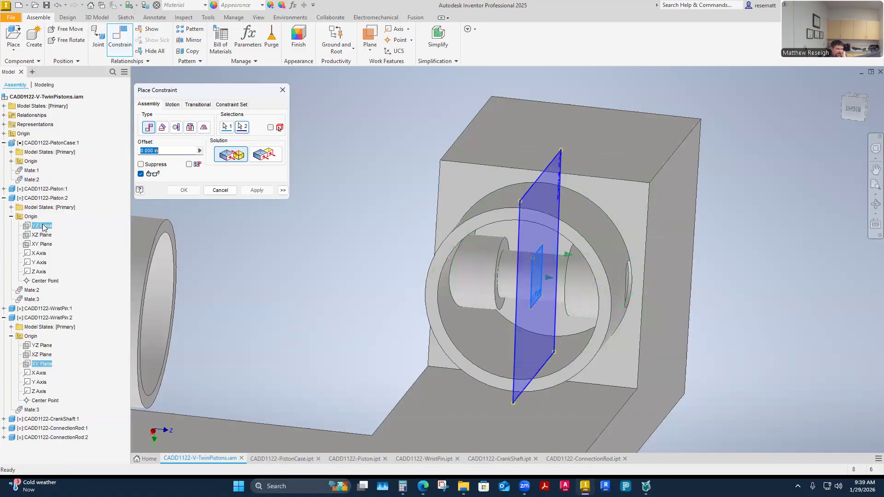
left_click(257, 190)
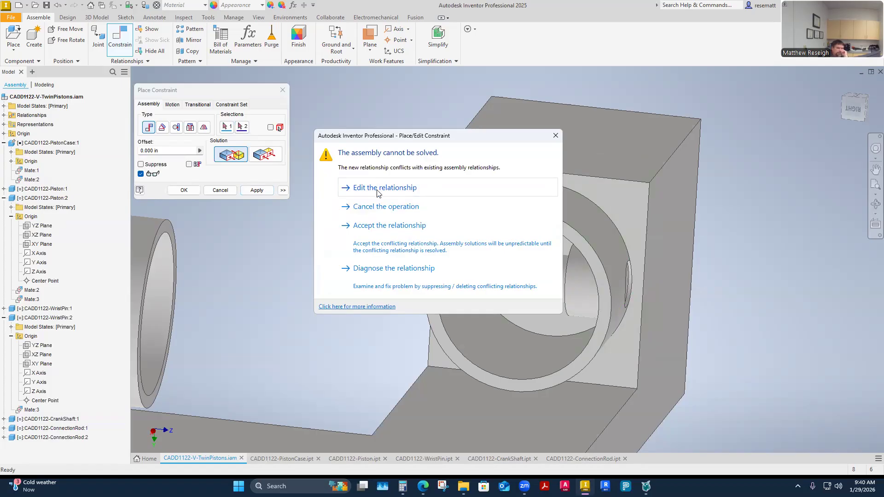
left_click(377, 189)
left_click(265, 158)
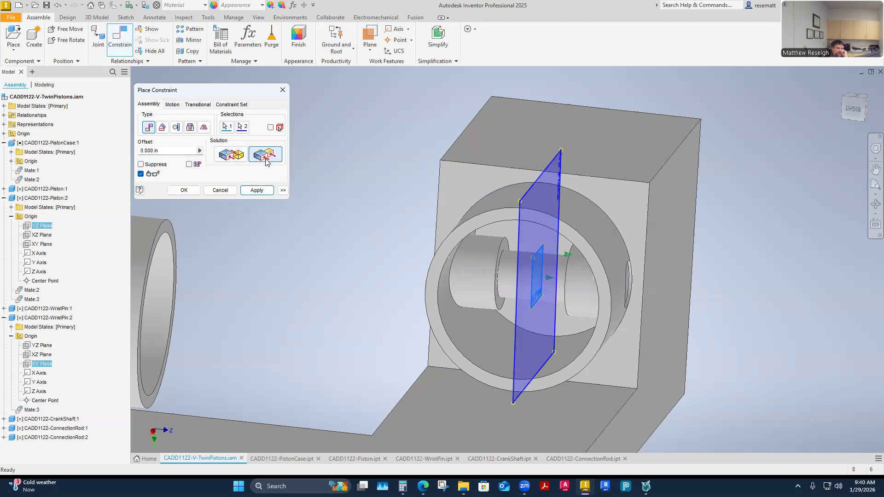
left_click(251, 192)
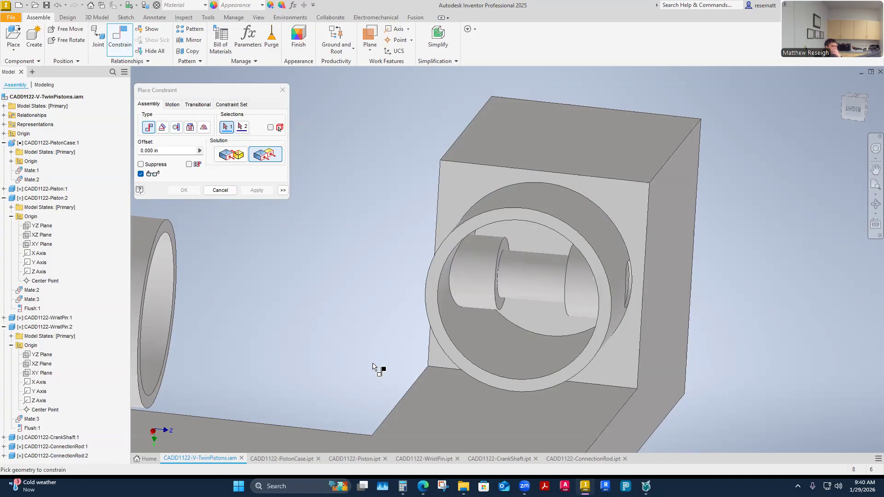
left_click(283, 90)
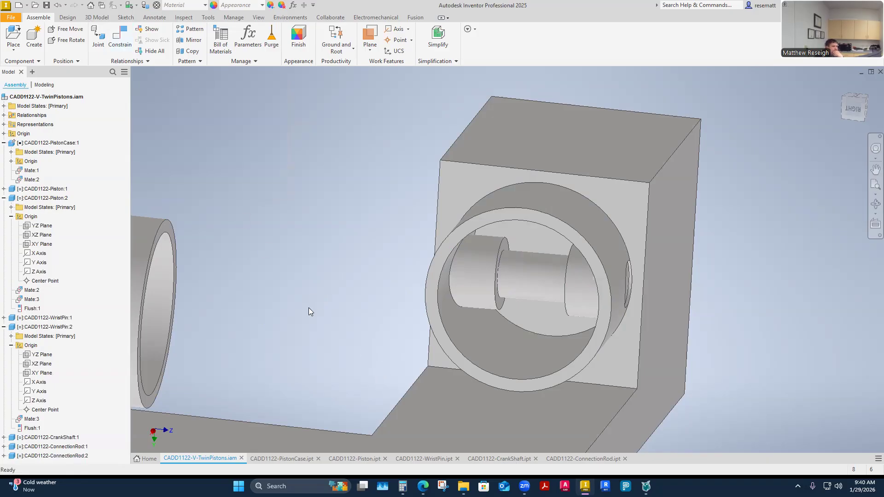
Step: In the CADD1122-WristPin part, compare Extrusion1's default, flipped and symmetric directions, keep symmetric, and examine where the XY Plane crosses the pin
left_click(426, 459)
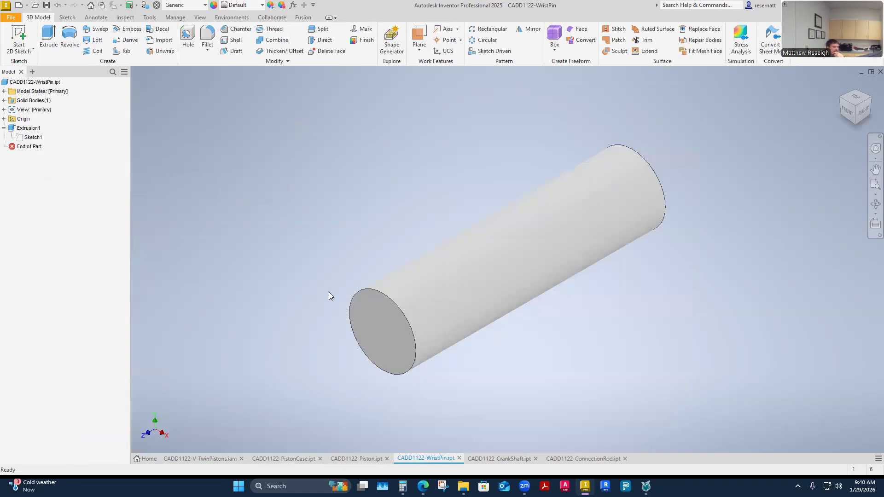
left_click(29, 128)
right_click(32, 131)
left_click(51, 204)
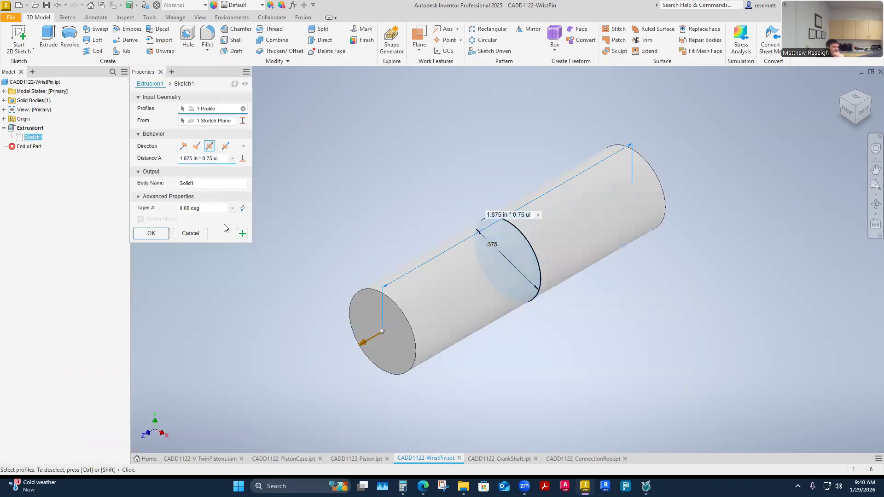
left_click(183, 146)
left_click(197, 146)
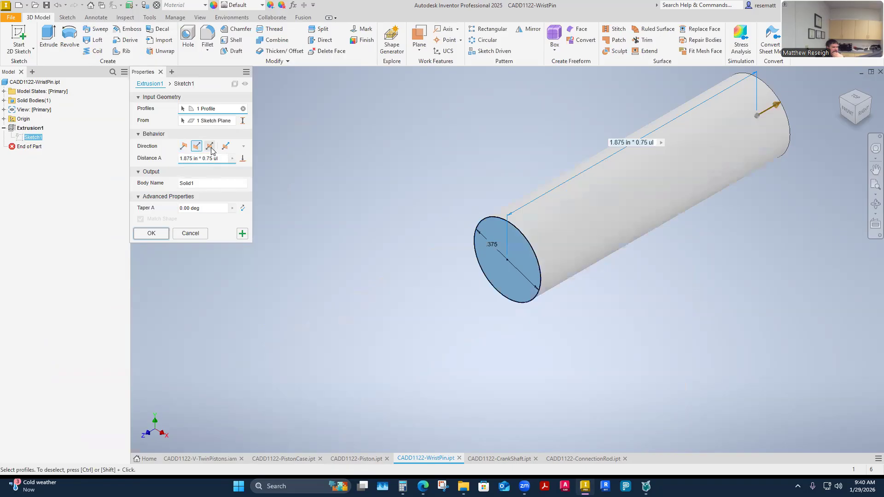
left_click(211, 148)
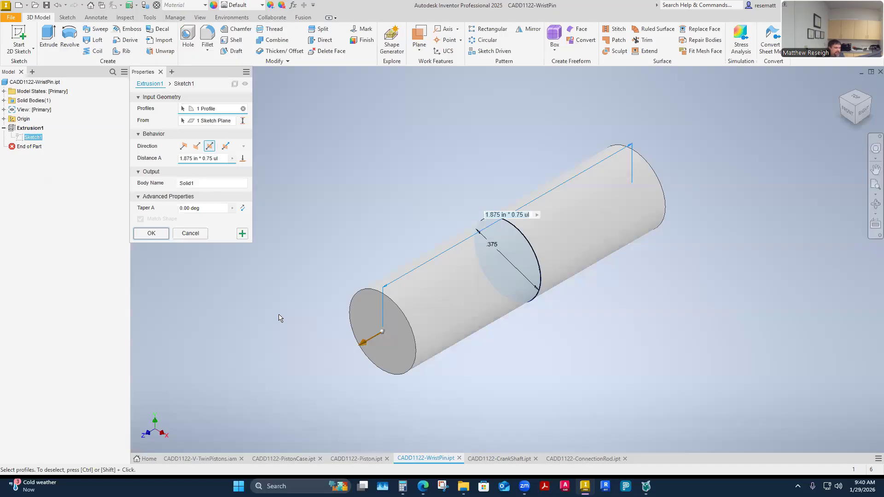
left_click(151, 233)
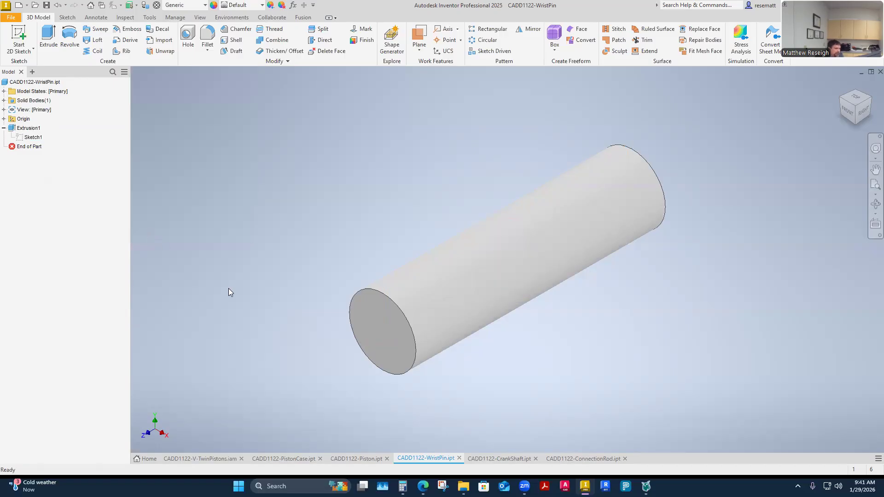
left_click(4, 119)
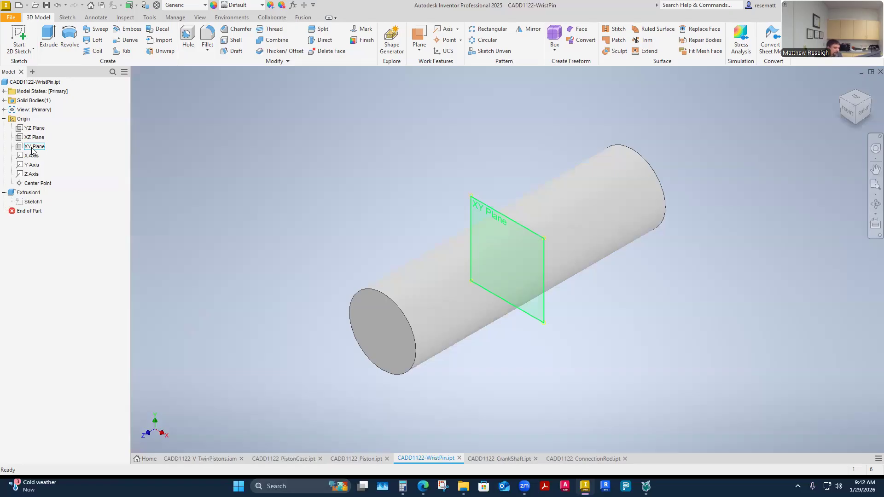
Step: Return to the CADD1122-V-TwinPistons assembly and inspect the case, both pistons and the loose parts beside them from several angles
left_click(203, 458)
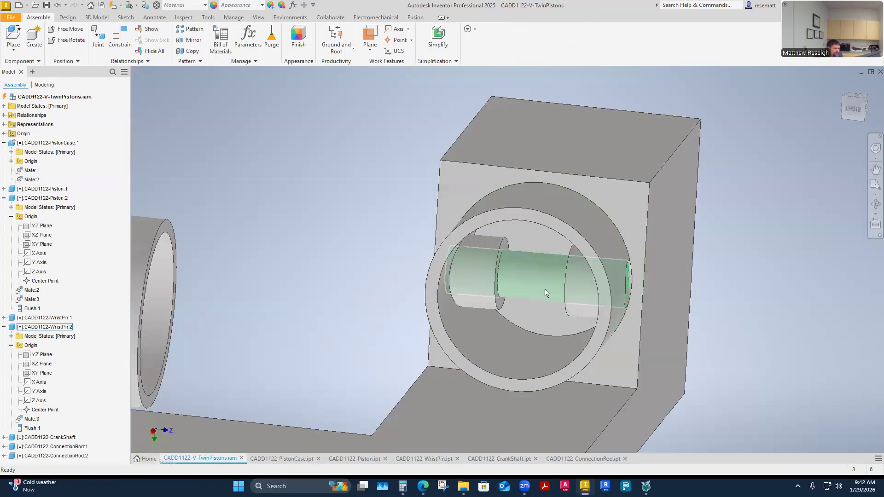
middle_click_drag(300, 269, 601, 134, "shift")
scroll(494, 230, "down", 1)
scroll(590, 208, "up", 2)
left_click(600, 132)
left_click(709, 210)
middle_click_drag(709, 210, 560, 224, "shift")
scroll(555, 184, "down", 2)
left_click(557, 154)
scroll(552, 174, "down", 2)
mouse_move(599, 148)
left_mouse_down()
mouse_move(609, 156)
mouse_move(599, 153)
left_mouse_up()
left_click(448, 183)
scroll(488, 198, "up", 1)
middle_click_drag(528, 209, 623, 178, "shift")
mouse_move(623, 178)
left_mouse_down()
mouse_move(634, 161)
mouse_move(617, 171)
left_mouse_up()
left_click(396, 152)
scroll(511, 221, "up", 3)
middle_click_drag(511, 226, 571, 308, "shift")
scroll(532, 335, "up", 4)
Step: Mate the axis of the loose wrist pin CADD1122-WristPin:1 to the pin-hole axis of CADD1122-Piston:1 with a 0.000 in offset
key("c")
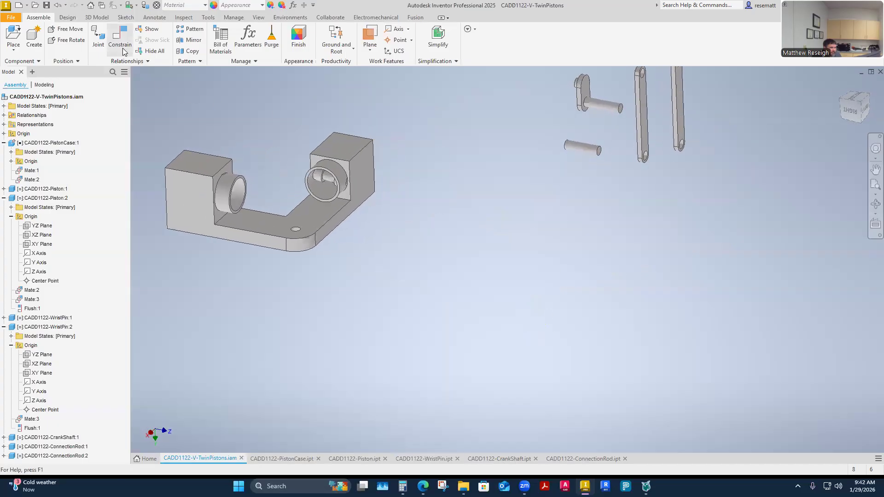
scroll(544, 216, "down", 3)
left_click(603, 170)
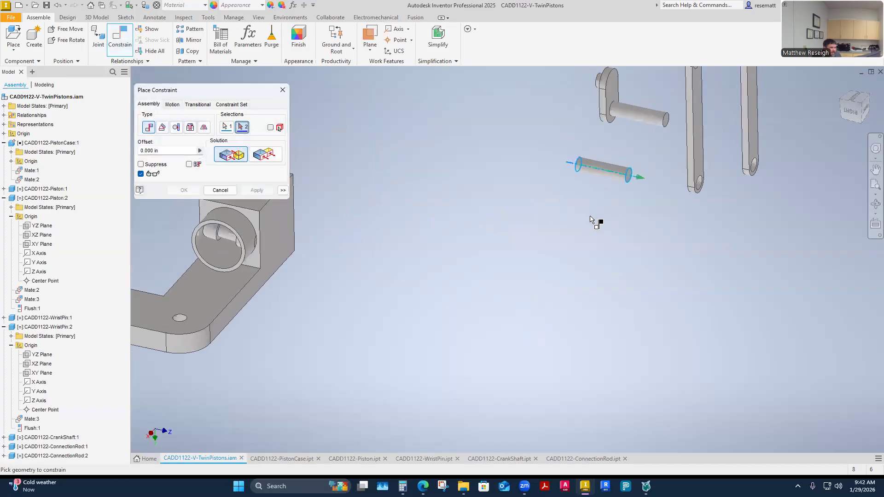
scroll(438, 320, "down", 5)
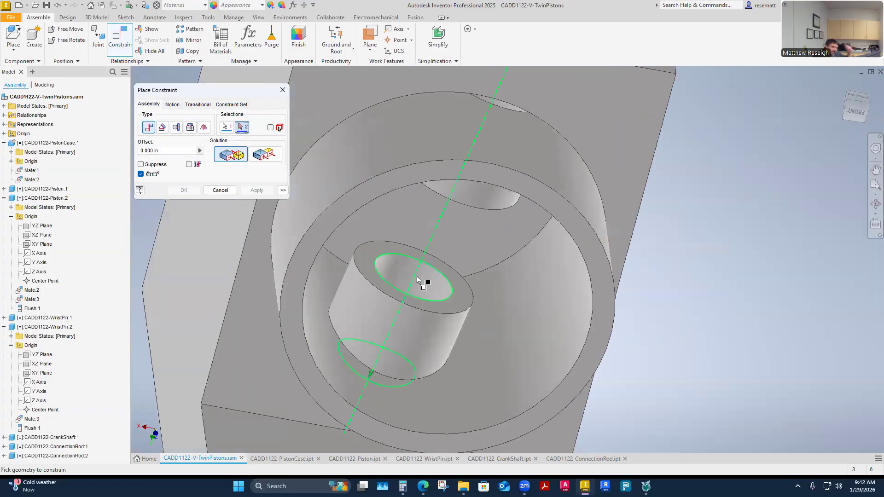
mouse_move(418, 280)
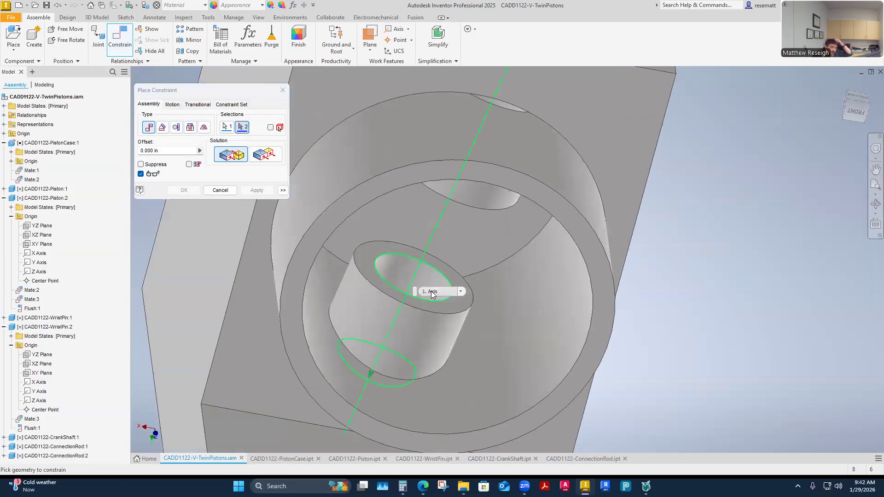
left_click(413, 273)
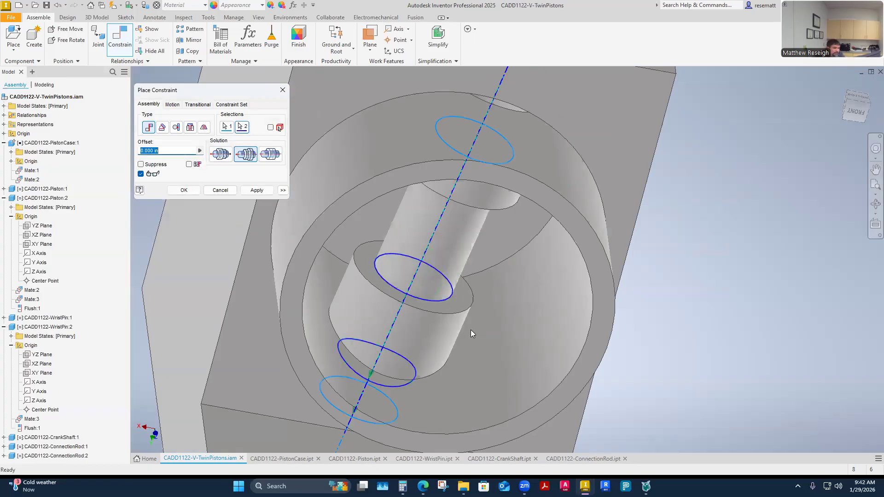
middle_click_drag(469, 330, 493, 304, "shift")
scroll(493, 304, "up", 2)
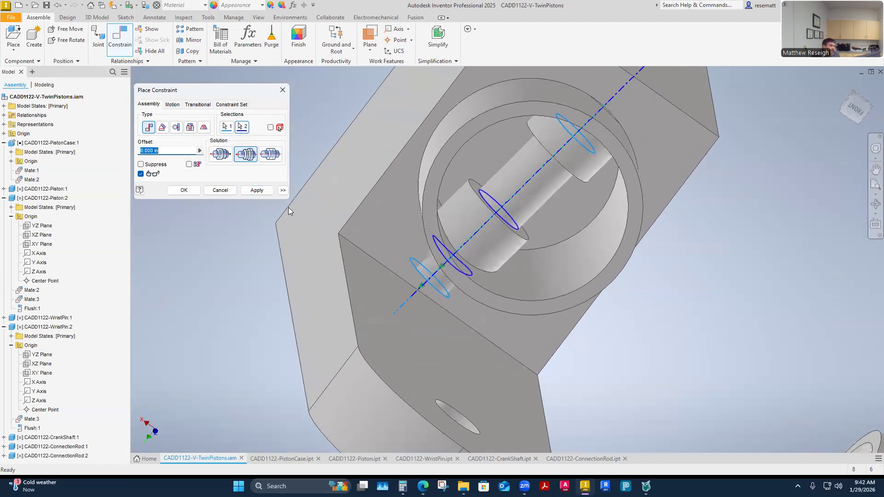
left_click(256, 190)
middle_click_drag(416, 338, 499, 272, "shift")
scroll(493, 207, "up", 3)
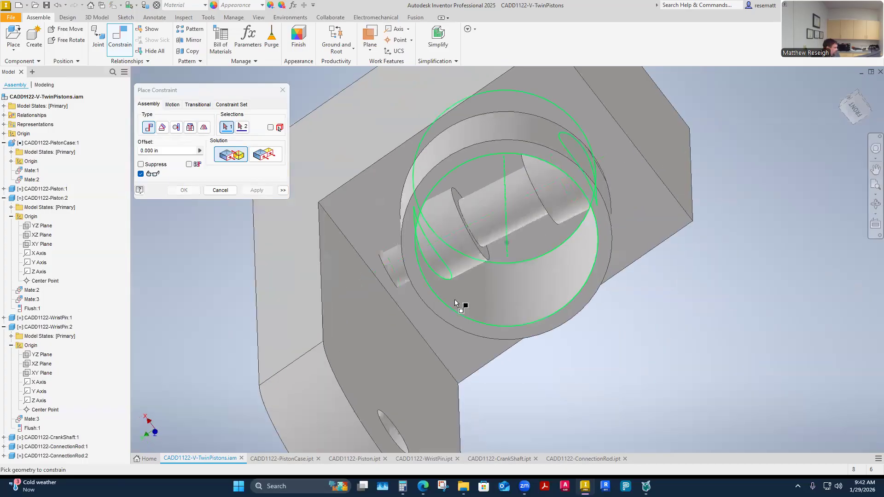
key("Escape")
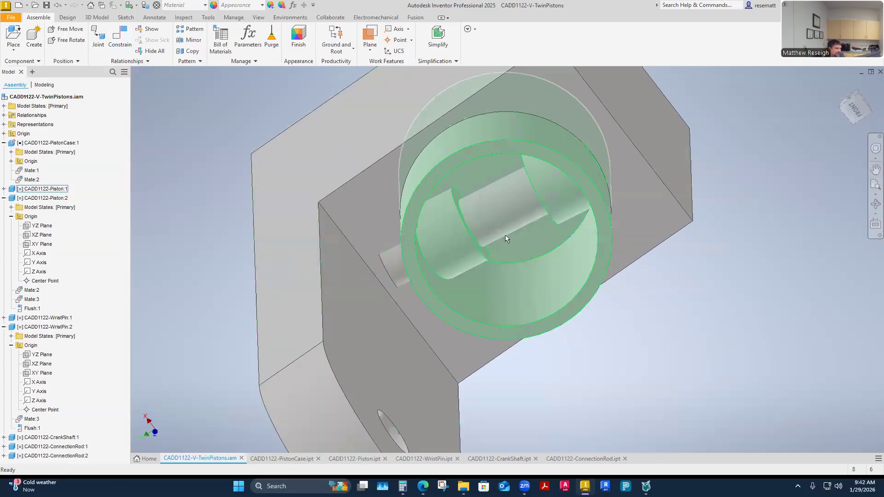
Step: Expand the Origin folders of CADD1122-WristPin:1 and CADD1122-Piston:1 and examine the pin's XY Plane and the piston's YZ Plane
left_click(4, 318)
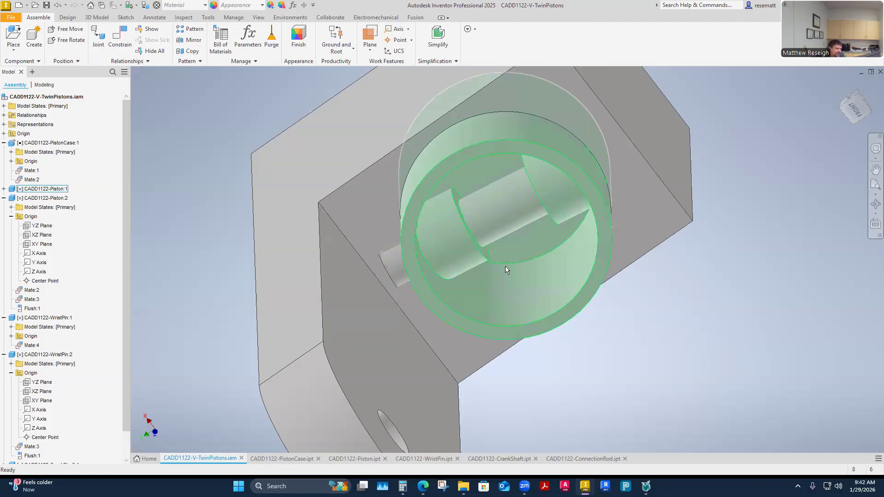
left_click(514, 222)
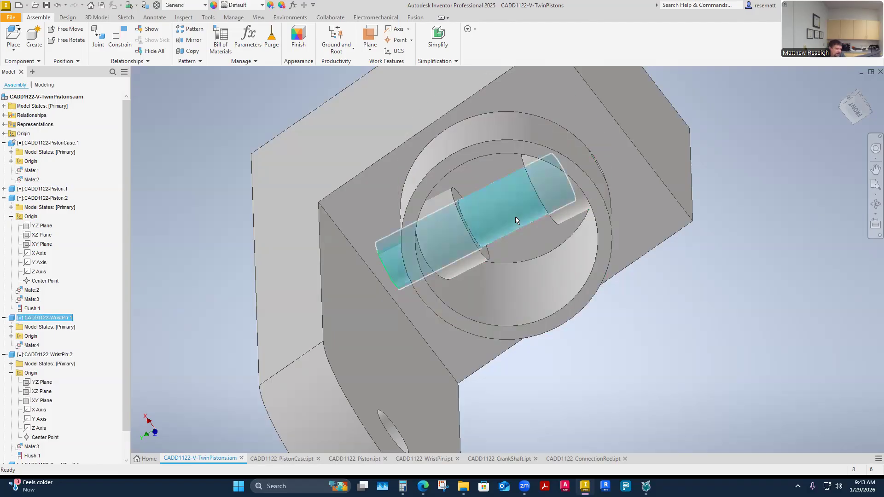
left_click(11, 336)
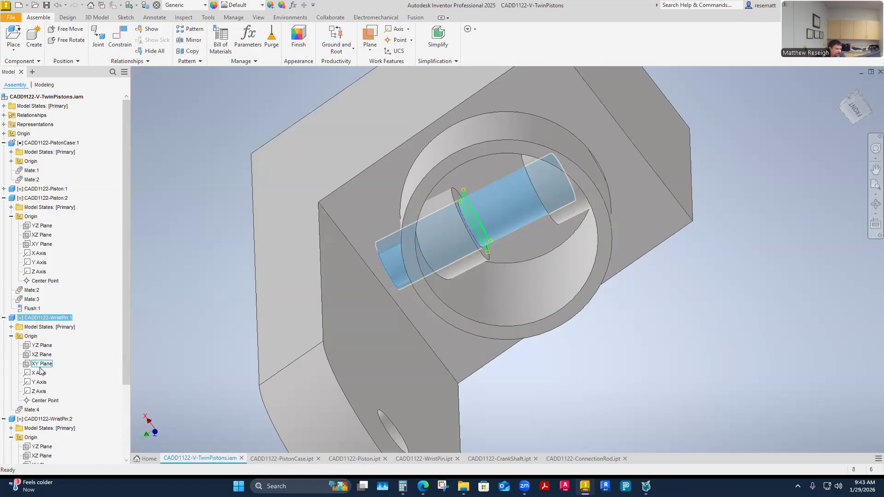
left_click(191, 302)
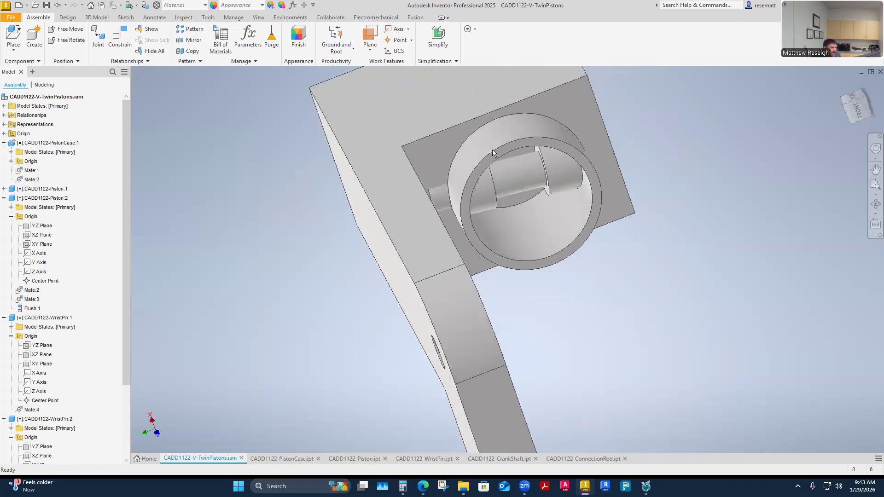
left_click(495, 152)
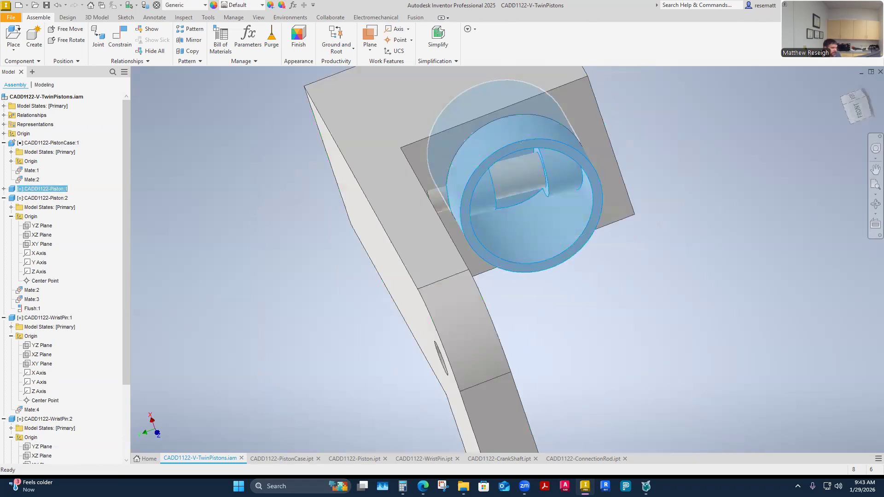
left_click(4, 198)
left_click(4, 189)
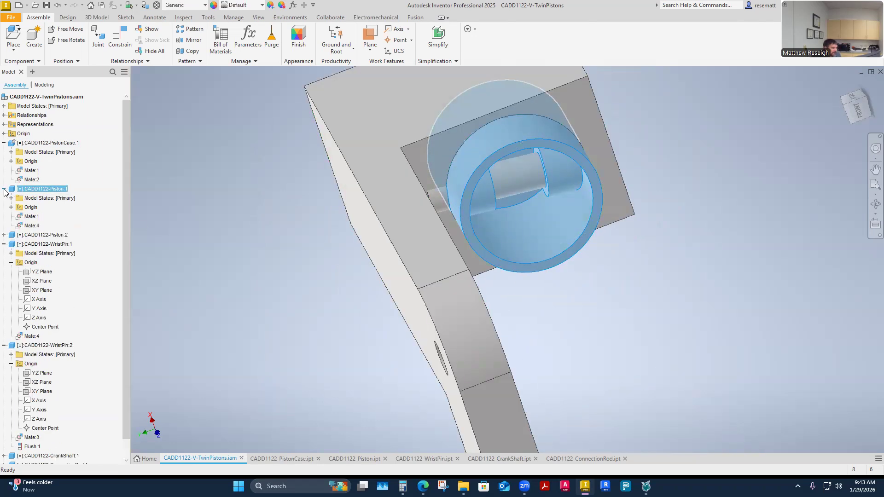
left_click(11, 208)
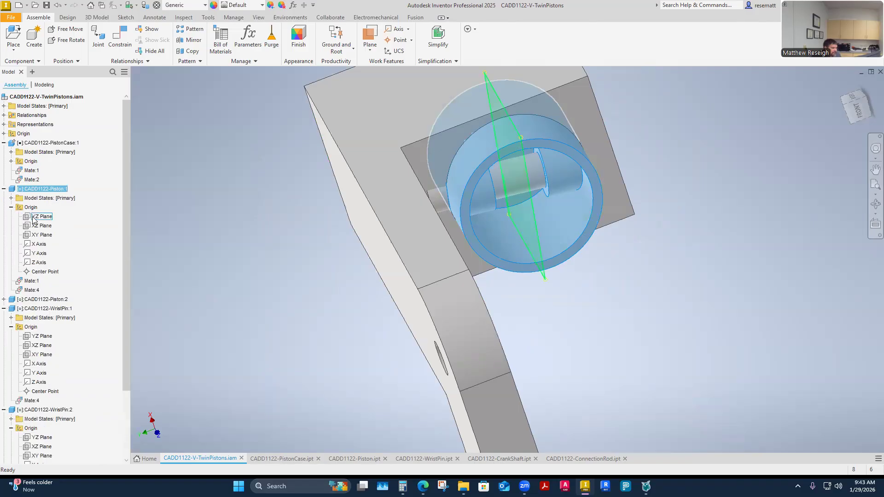
left_click(233, 256)
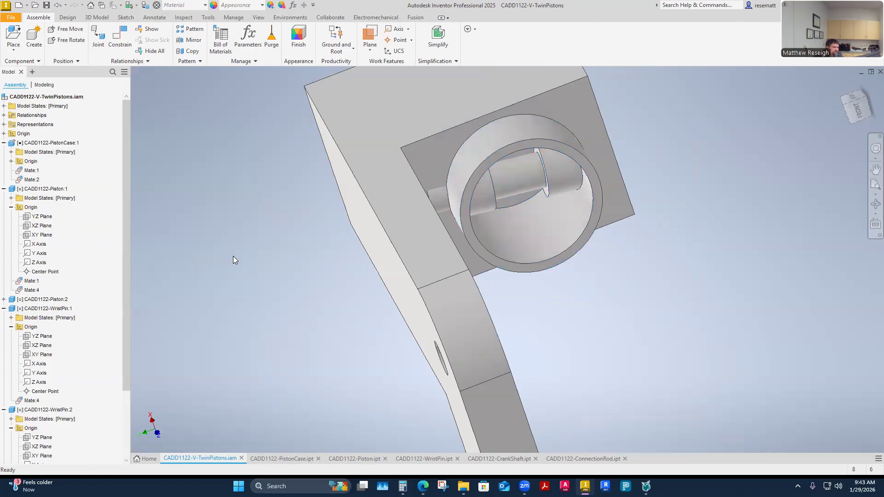
Step: Delete the Flush:1 constraint from CADD1122-WristPin:2 and check the pin's placement inside its piston
middle_click_drag(292, 275, 414, 261, "shift")
left_click_drag(414, 262, 419, 287)
middle_click_drag(419, 288, 442, 296, "shift")
left_click_drag(442, 296, 465, 321)
middle_click_drag(381, 341, 454, 279, "shift")
left_click(265, 328)
left_click(458, 273)
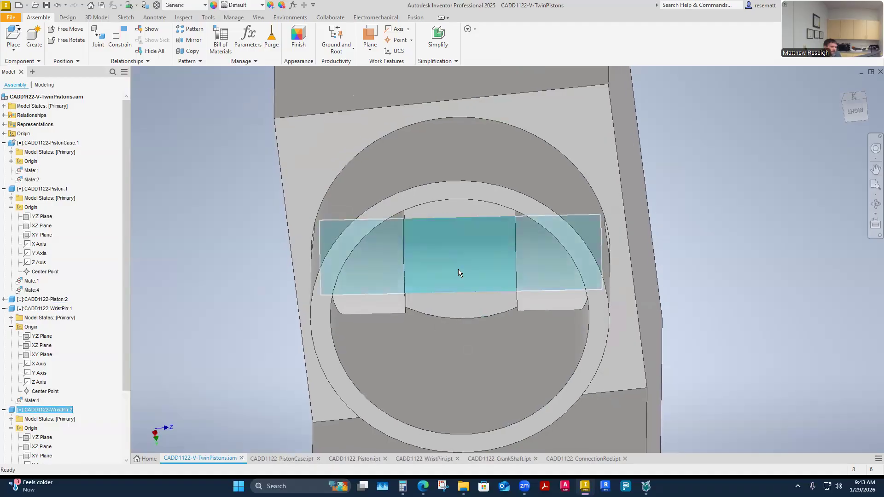
scroll(41, 409, "down", 3)
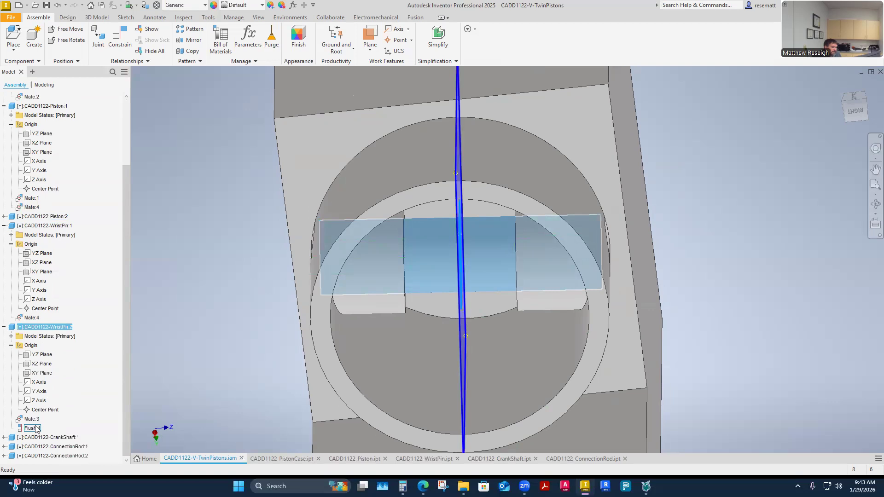
right_click(35, 427)
left_click(56, 352)
scroll(388, 315, "down", 1)
left_click_drag(388, 318, 471, 282)
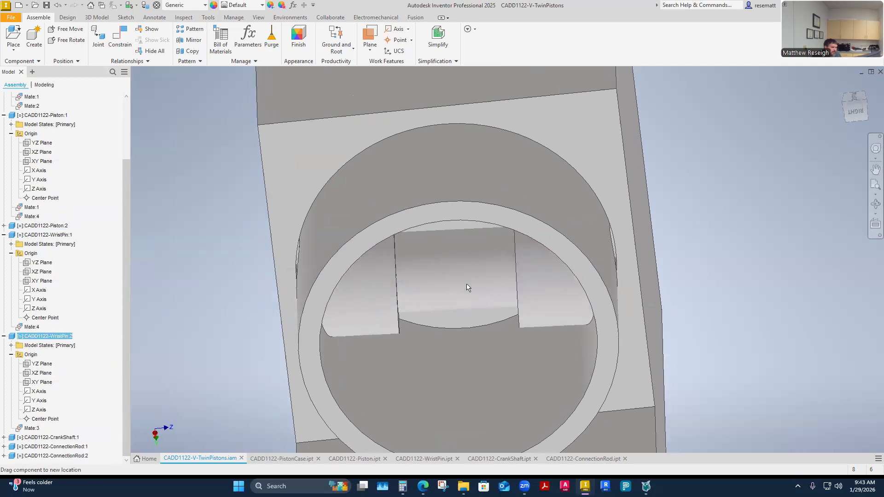
left_click_drag(399, 216, 443, 241)
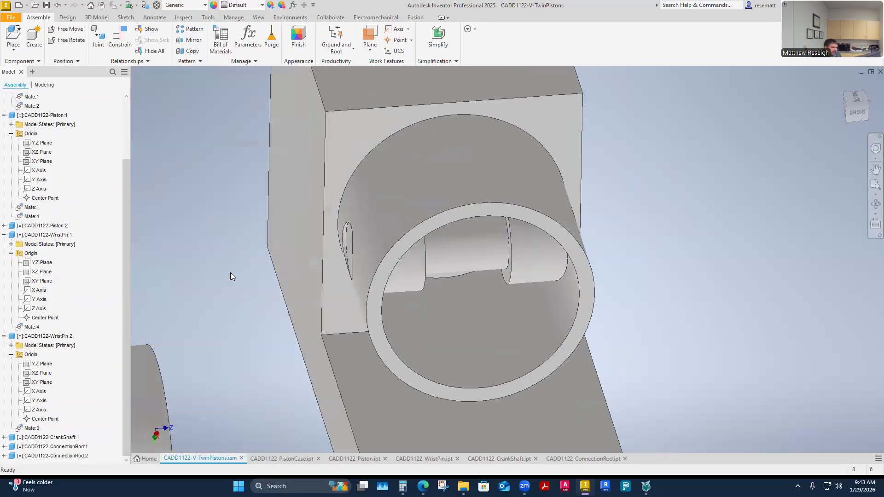
Step: Measure the gap between the two facing pin-boss faces inside the piston that holds CADD1122-WristPin:2
scroll(224, 282, "up", 2)
middle_click_drag(219, 291, 220, 291, "shift")
middle_click_drag(414, 270, 217, 260, "shift")
right_click(218, 260)
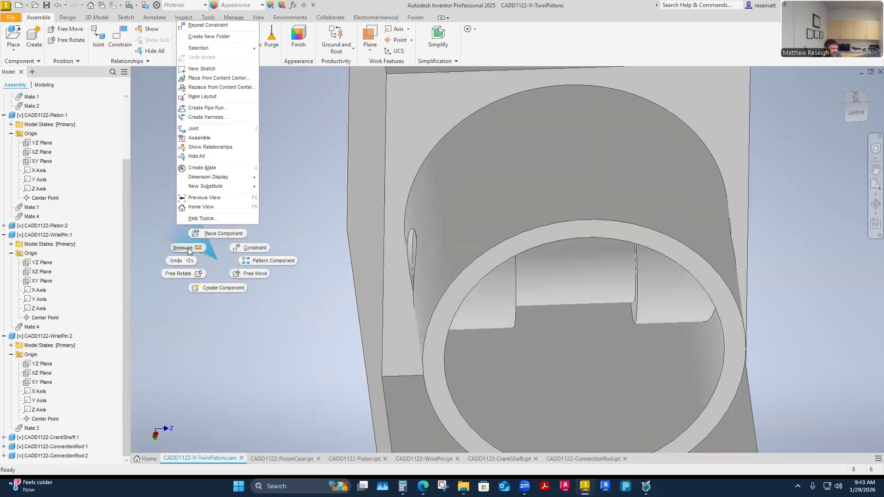
left_click(188, 247)
middle_click_drag(442, 317, 331, 348, "shift")
scroll(494, 317, "up", 2)
middle_click_drag(365, 318, 521, 317, "shift")
middle_click_drag(300, 290, 299, 317, "shift")
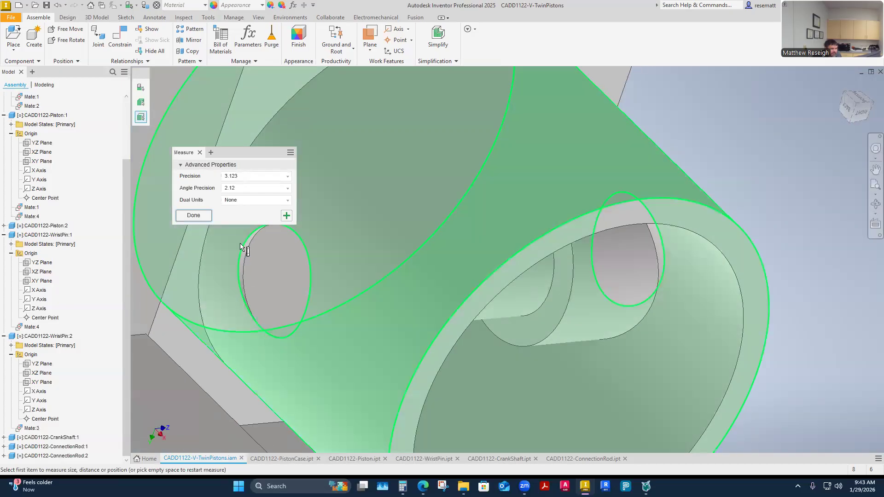
middle_click_drag(230, 263, 357, 271, "shift")
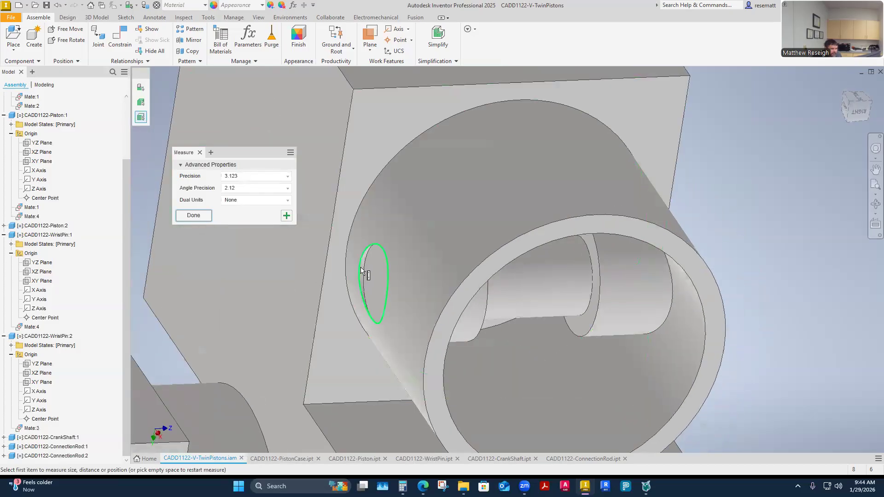
scroll(504, 332, "down", 4)
middle_click_drag(543, 343, 496, 273, "shift")
left_click(485, 295)
left_click(496, 271)
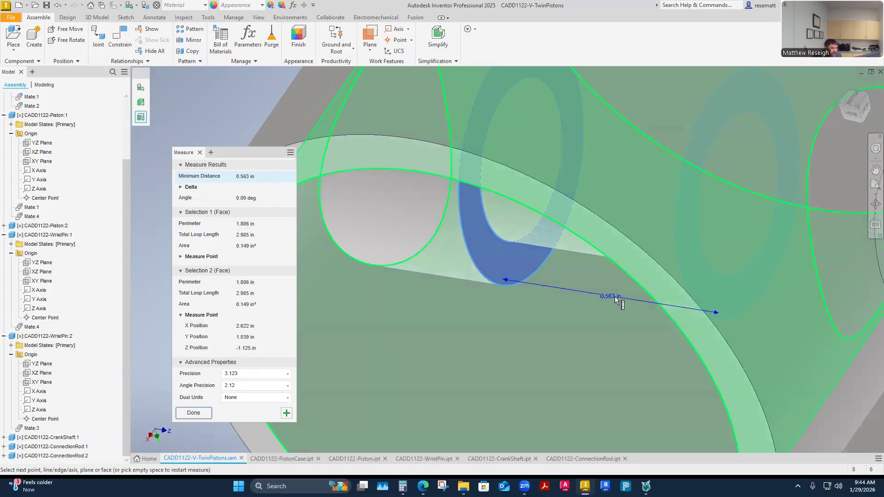
key("Escape")
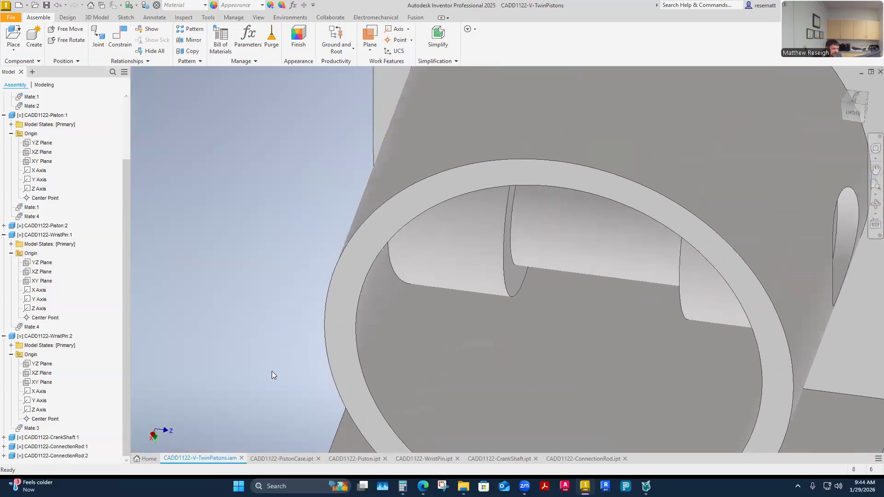
Step: Slide CADD1122-WristPin:2 partly out of its piston and measure the distance between the pin's two end faces
left_click_drag(536, 264, 738, 288)
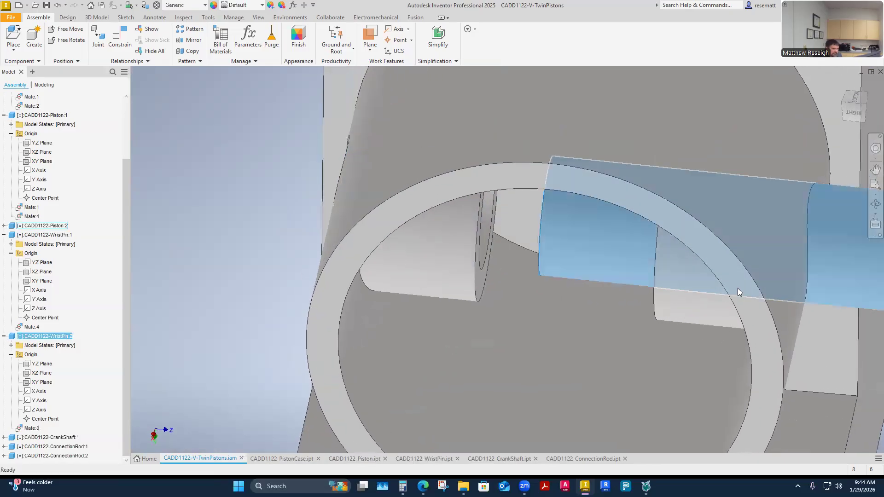
left_click(255, 288)
right_click(255, 288)
left_click(222, 272)
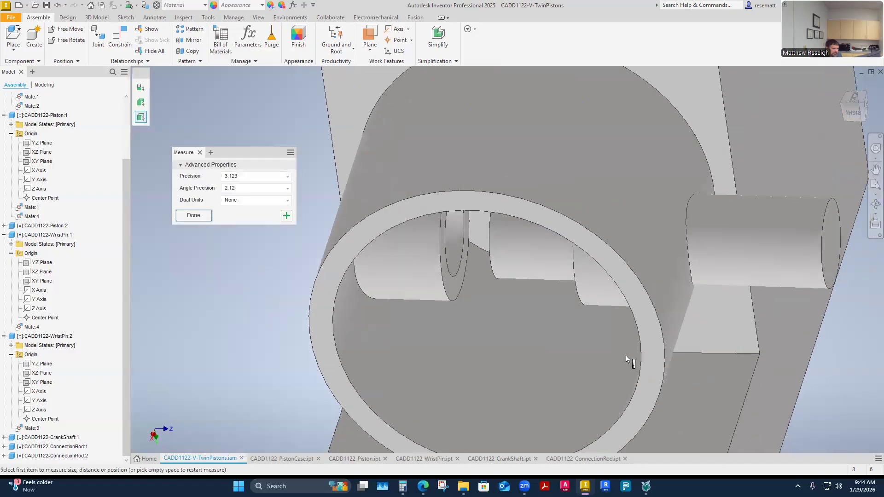
left_click(618, 302)
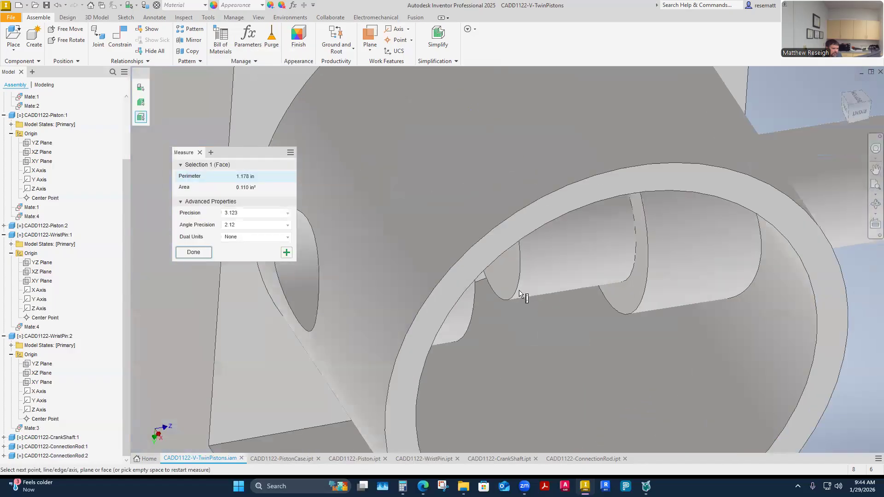
left_click(508, 283)
middle_click_drag(530, 351, 510, 326, "shift")
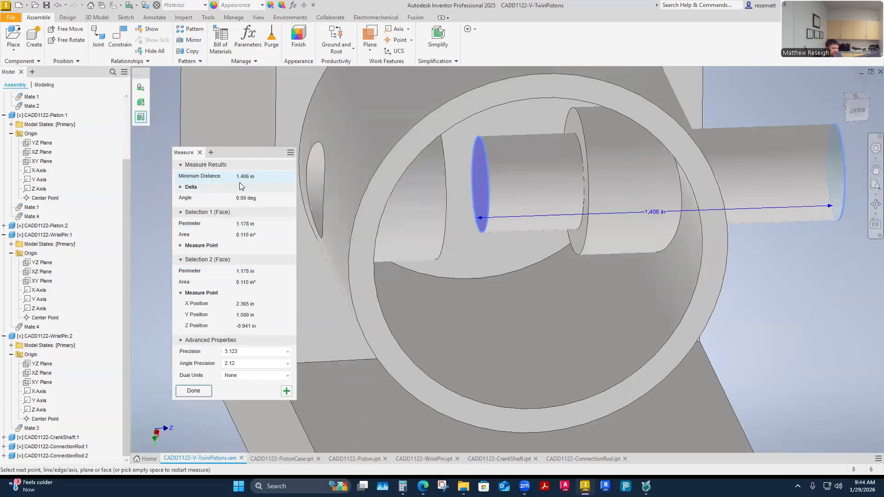
middle_click_drag(345, 420, 299, 411, "shift")
Step: Switch to Calculator, enter the wrist pin length 1.406, and return to the Inventor assembly
key("alt+Tab")
left_click(295, 155)
type("1.")
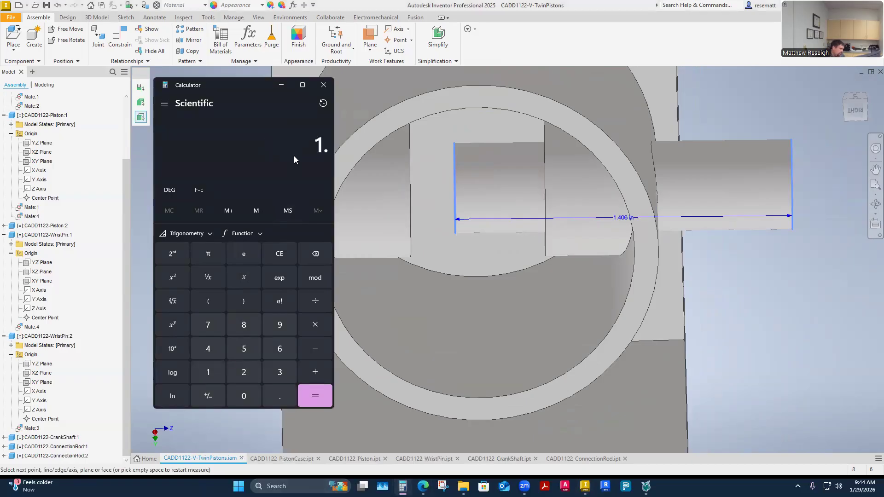
type("406")
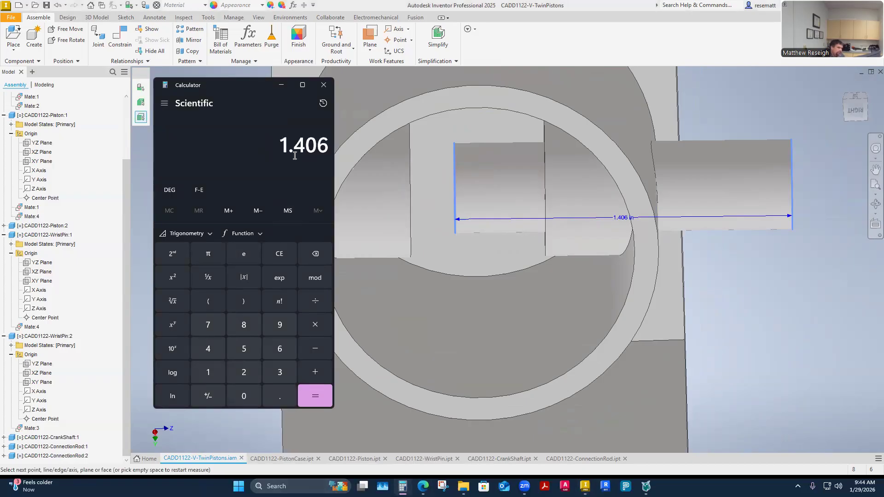
left_click(220, 444)
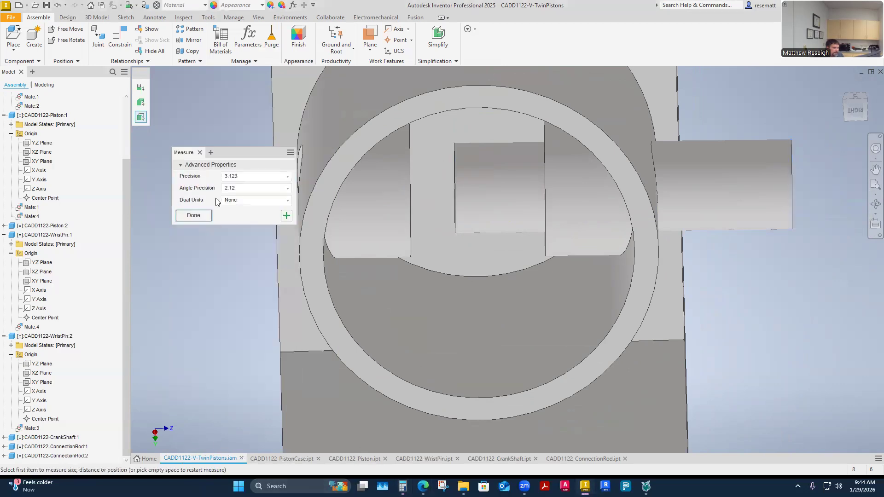
Step: Measure the length of CADD1122-WristPin:2 again between its inner and outer end faces
right_click(212, 313)
left_click(179, 300)
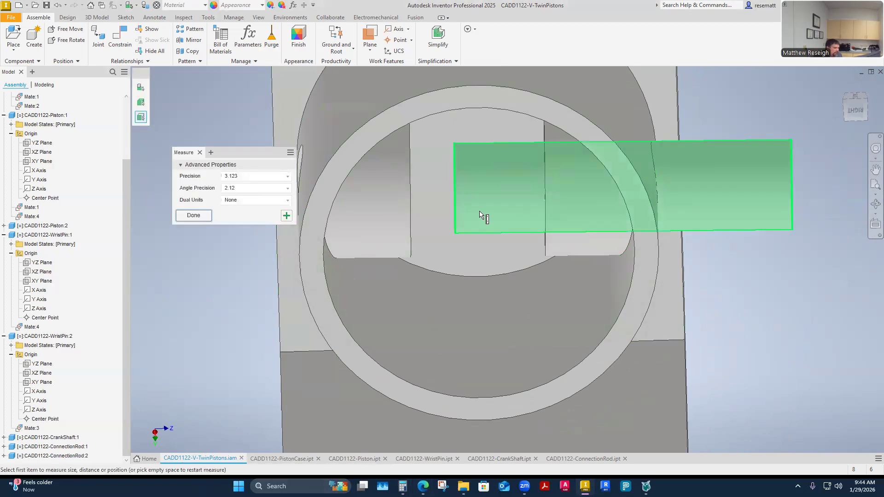
left_click(474, 193)
middle_click_drag(474, 193, 576, 231, "shift")
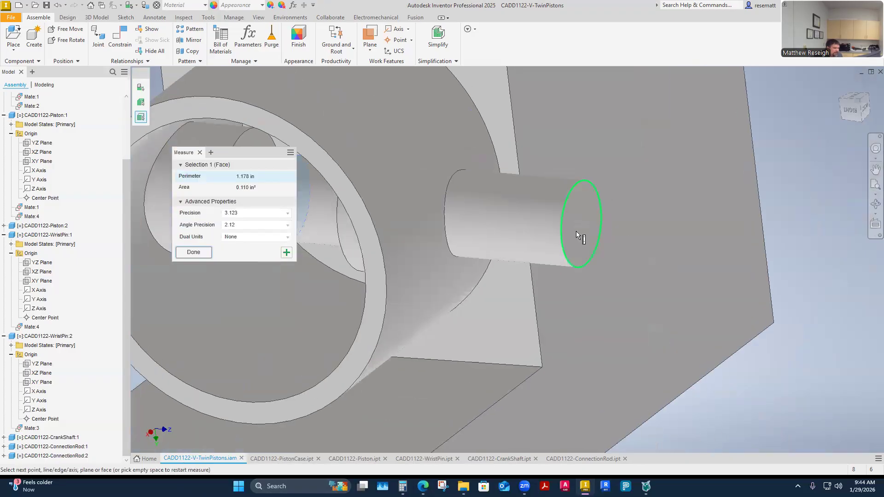
left_click(576, 231)
middle_click_drag(695, 369, 694, 365, "shift")
middle_click_drag(132, 333, 149, 325, "shift")
key("Escape")
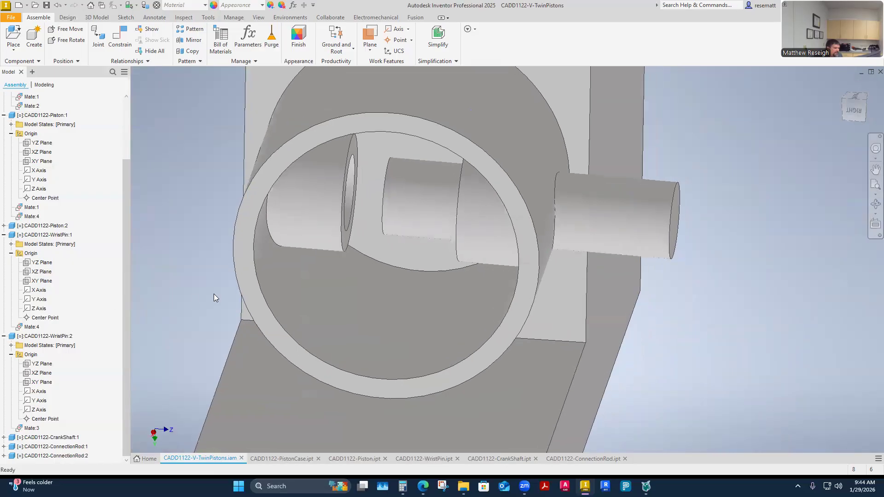
Step: Slide CADD1122-WristPin:2 back along its axis so that it spans both pin bosses inside the piston
scroll(210, 295, "up", 2)
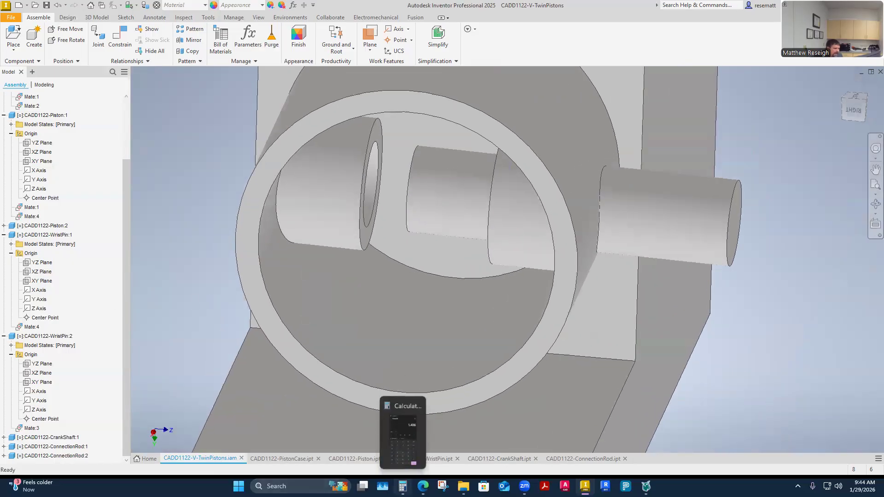
left_click(402, 486)
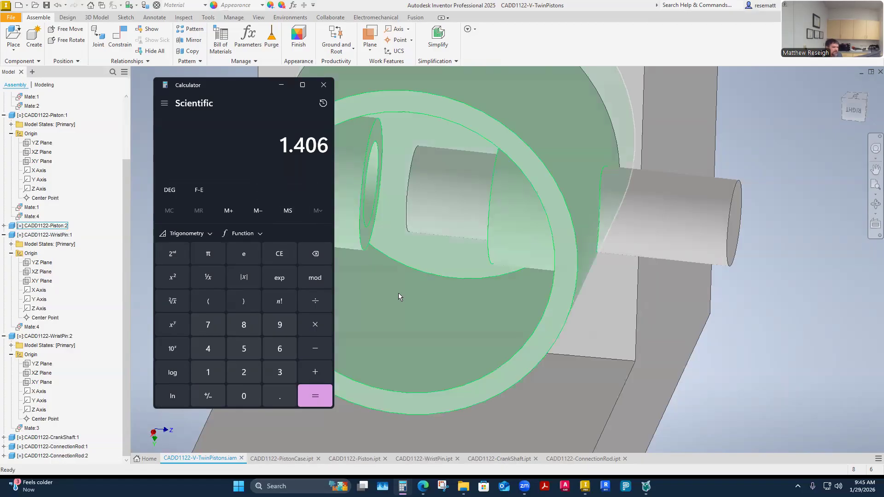
middle_click_drag(339, 356, 385, 352, "shift")
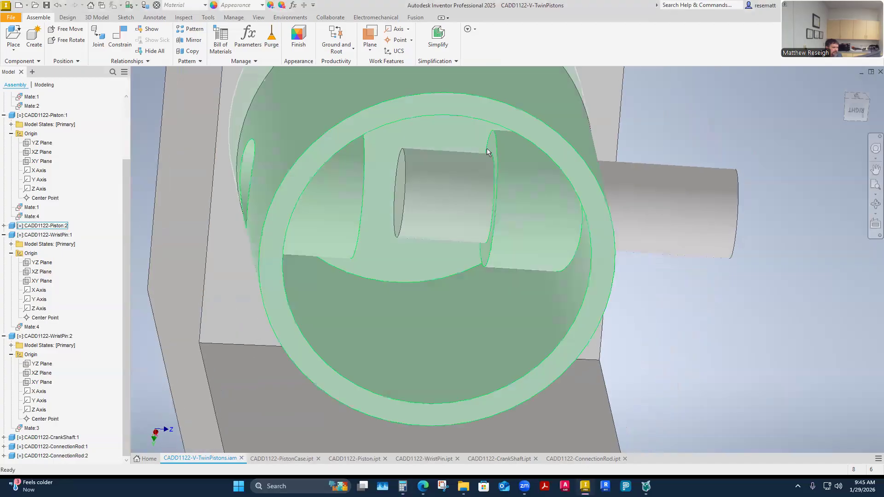
left_click_drag(426, 222, 358, 211)
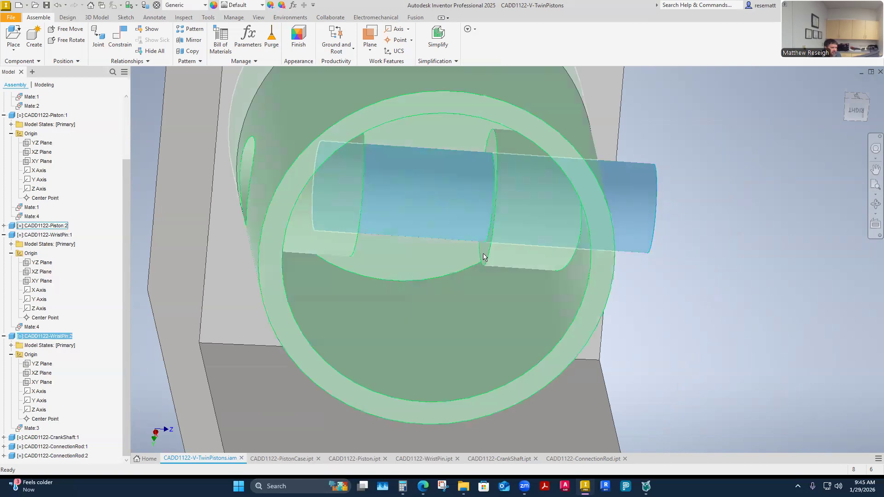
middle_click_drag(453, 251, 422, 250, "shift")
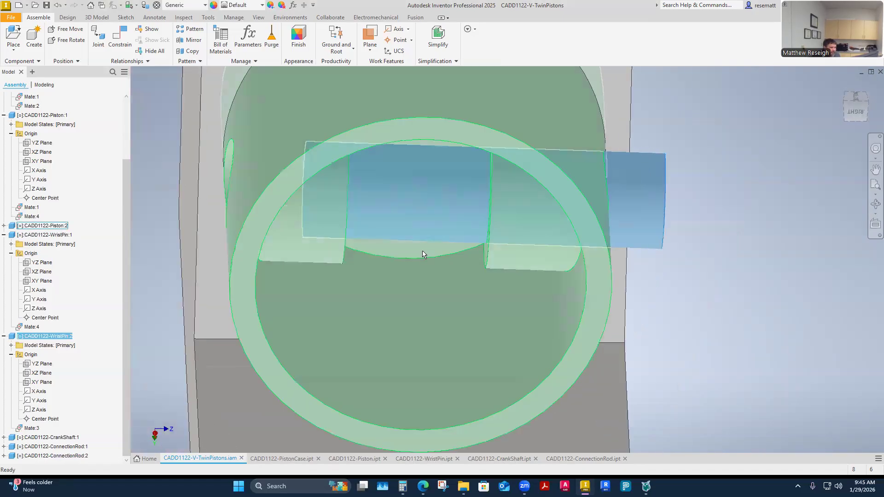
left_click_drag(371, 223, 414, 225)
left_click(641, 265)
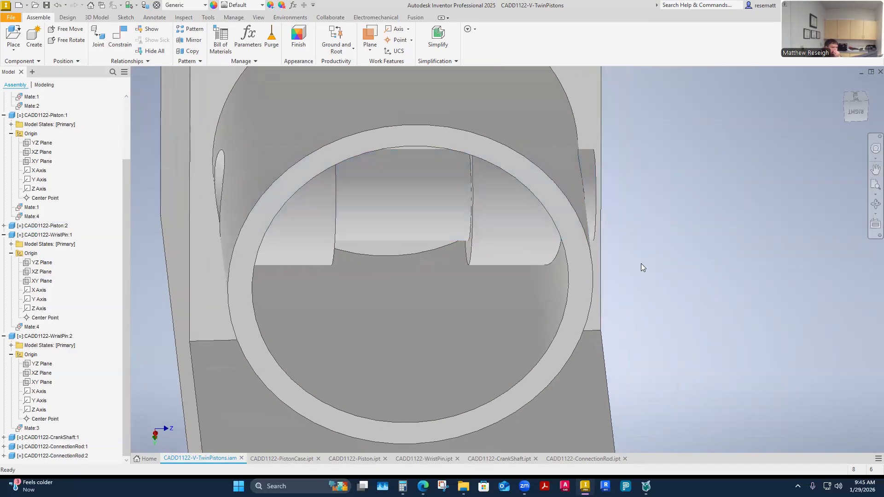
left_click(429, 217)
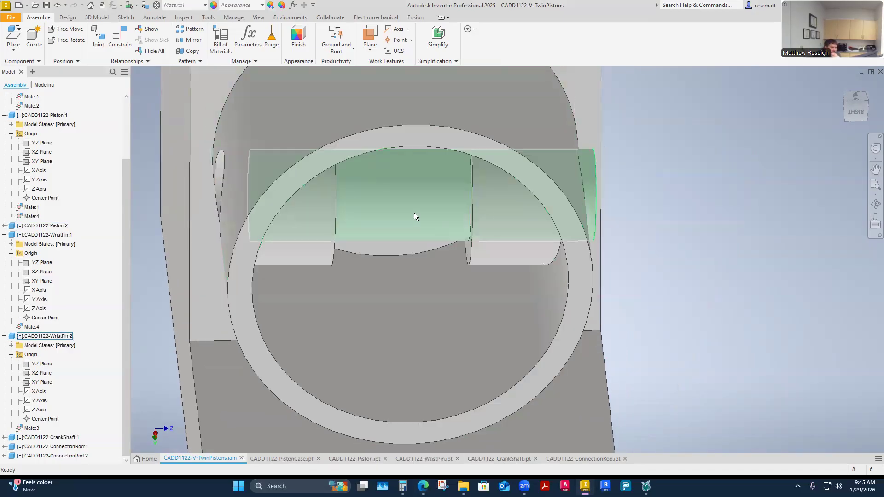
left_click(471, 217)
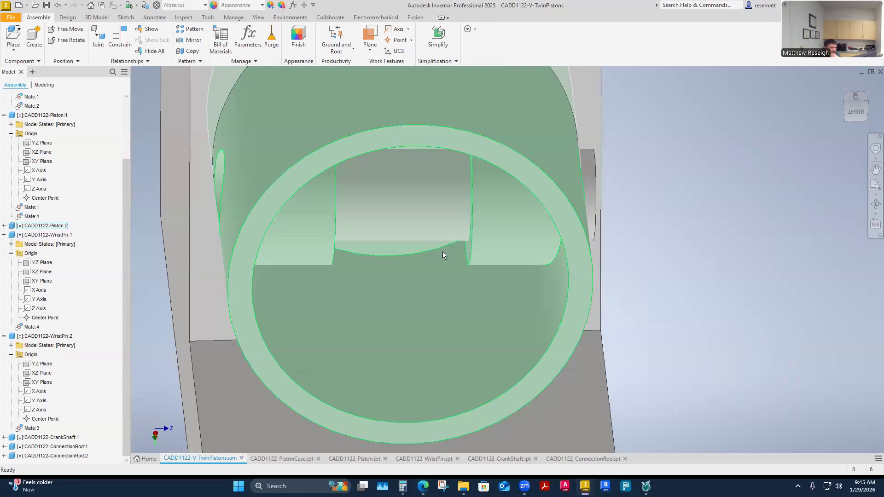
Step: Switch to Calculator, divide 1.406 by 2 to get half the wrist pin length, and return to Inventor
mouse_move(403, 487)
left_click(403, 435)
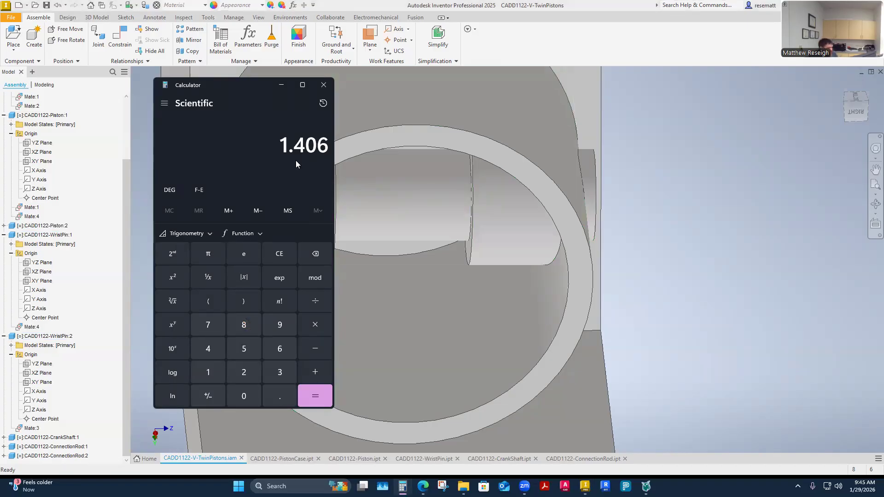
key("slash")
type("2")
key("Return")
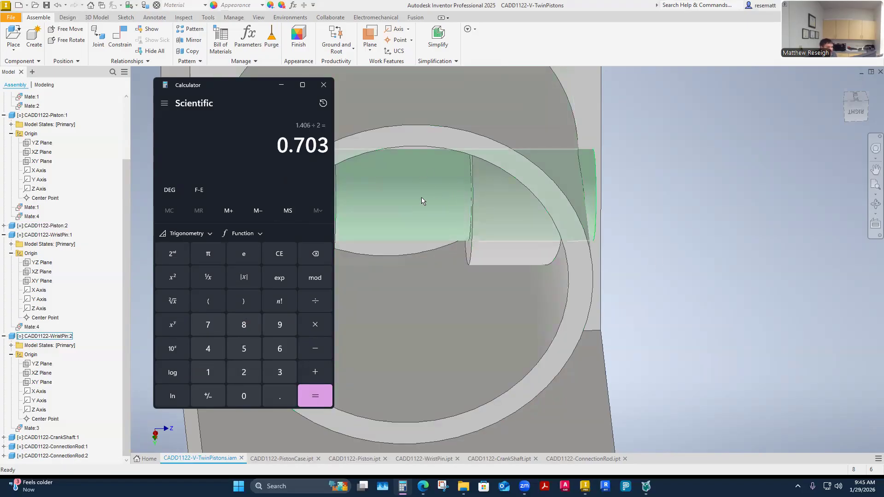
left_click(417, 227)
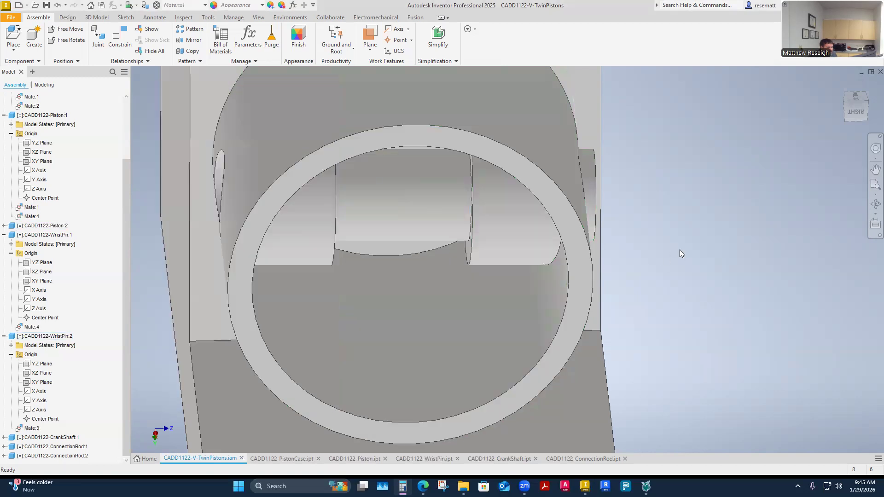
Step: Measure the distance between the two facing boss faces of CADD1122-Piston:2 once more
right_click(663, 288)
left_click(623, 273)
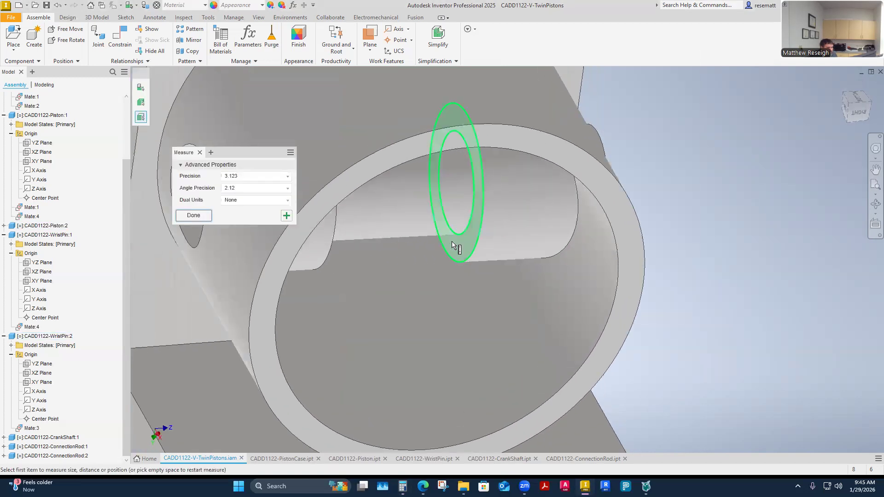
left_click(454, 245)
middle_click_drag(454, 258, 345, 259, "shift")
left_click(417, 263)
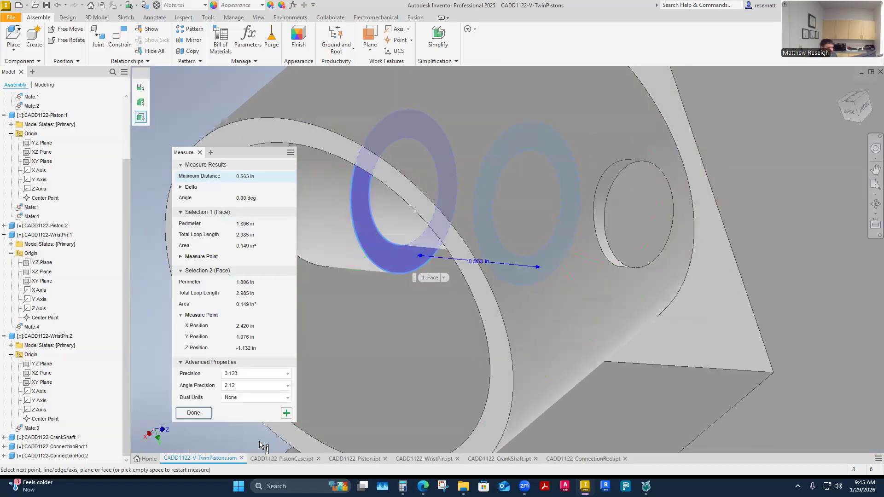
key("Escape")
Step: Switch to Calculator, clear the previous entry and divide the boss gap 0.563 by 2
left_click(402, 487)
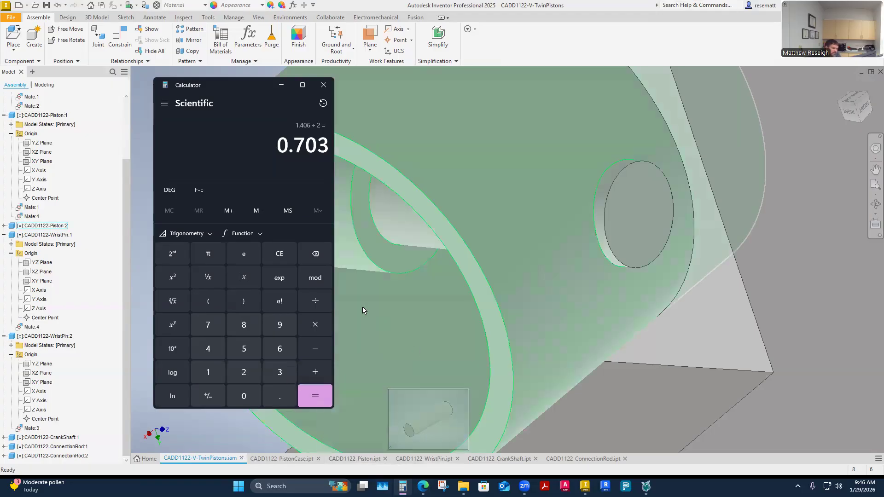
left_click(283, 254)
type(".")
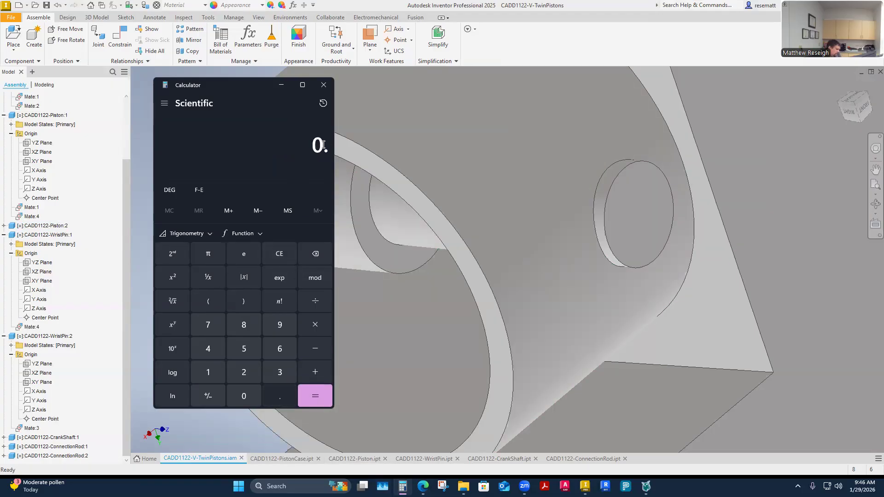
type("563/2")
key("Return")
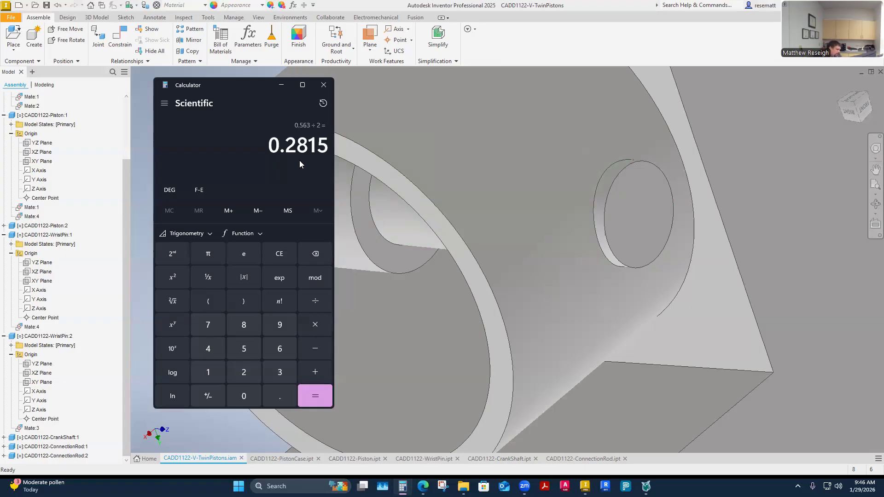
type(".28125")
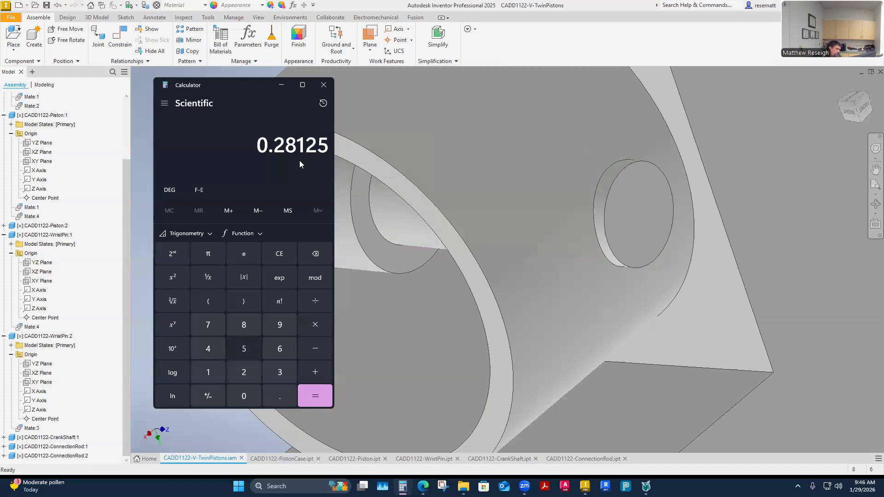
key("BackSpace")
key("BackSpace")
key("BackSpace")
key("BackSpace")
key("BackSpace")
key("BackSpace")
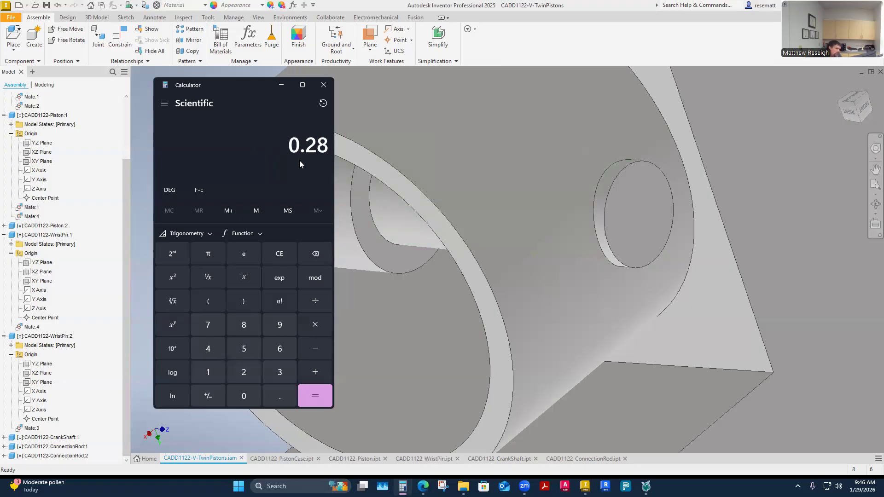
Step: Review the earlier calculations in the Calculator history and return to the main display
left_click(323, 103)
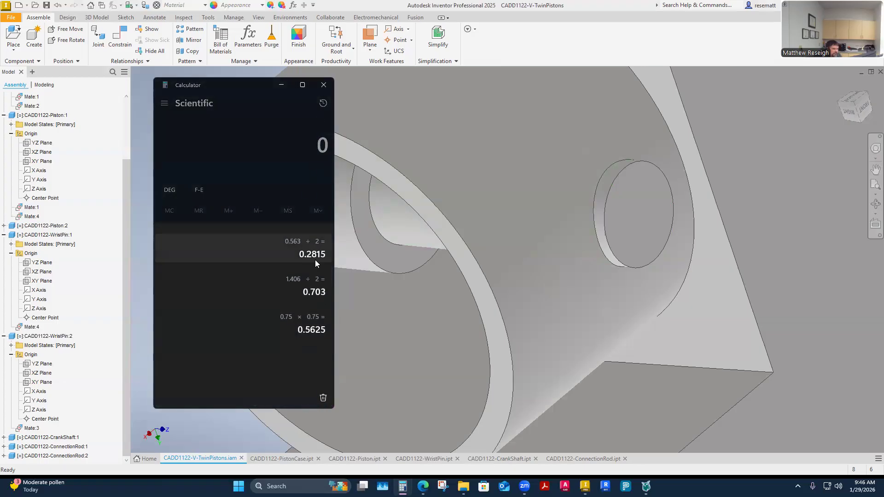
left_click(325, 147)
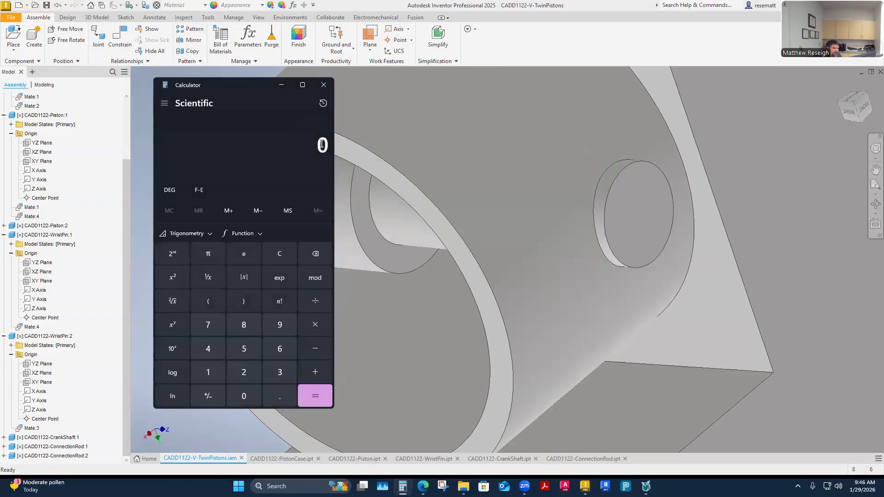
Step: Add half the boss gap, 0.2815, and half the wrist pin length, 0.703
type(".2815")
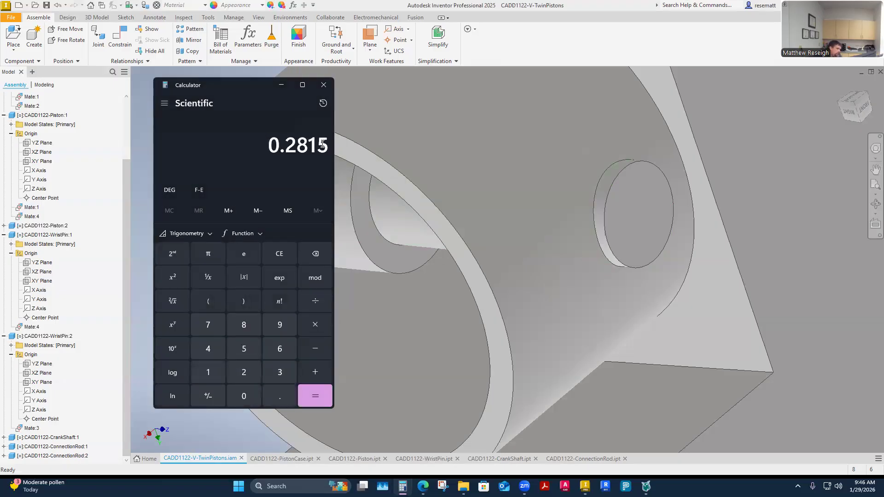
key("plus")
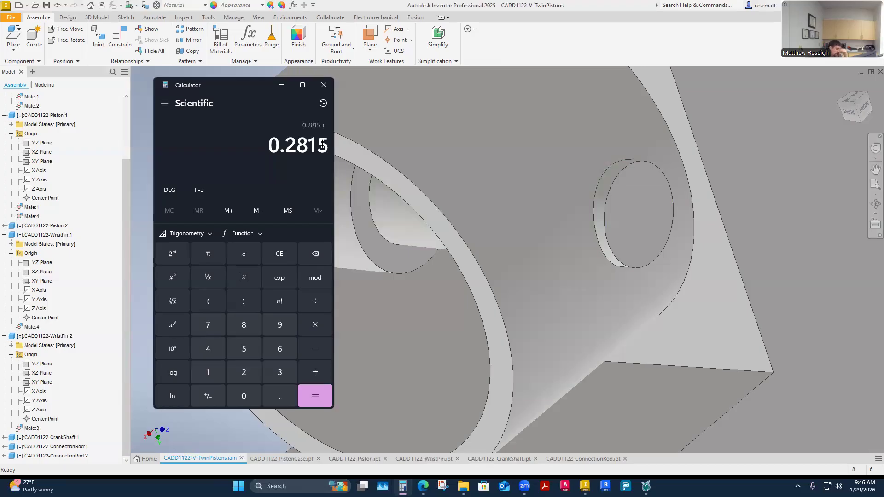
type(".703")
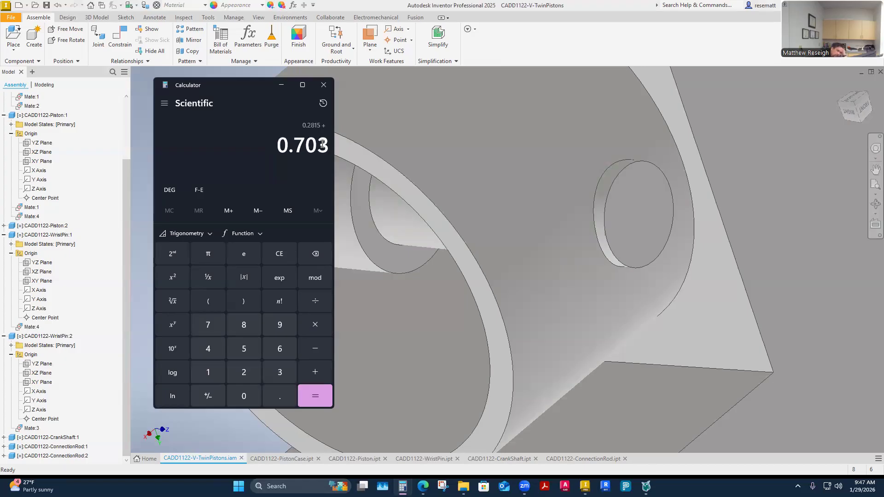
key("Return")
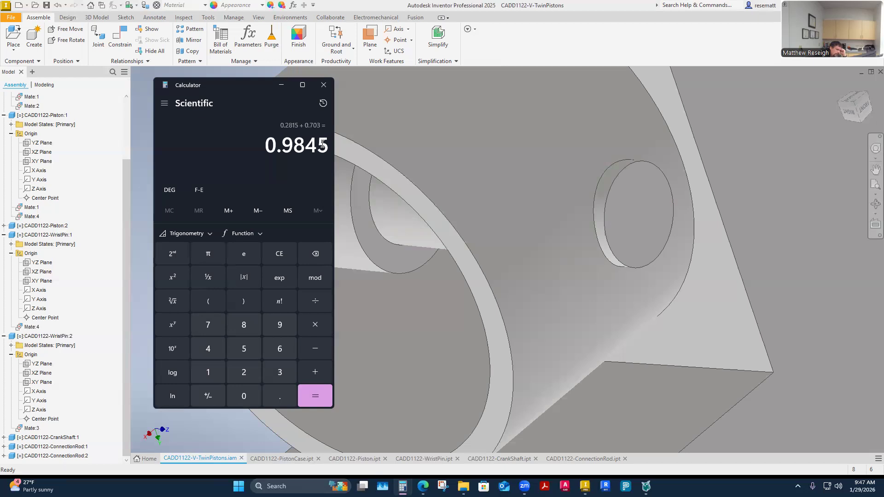
Step: Subtract half the boss gap, 0.2815, from half the wrist pin length, 0.703
type(".703 ")
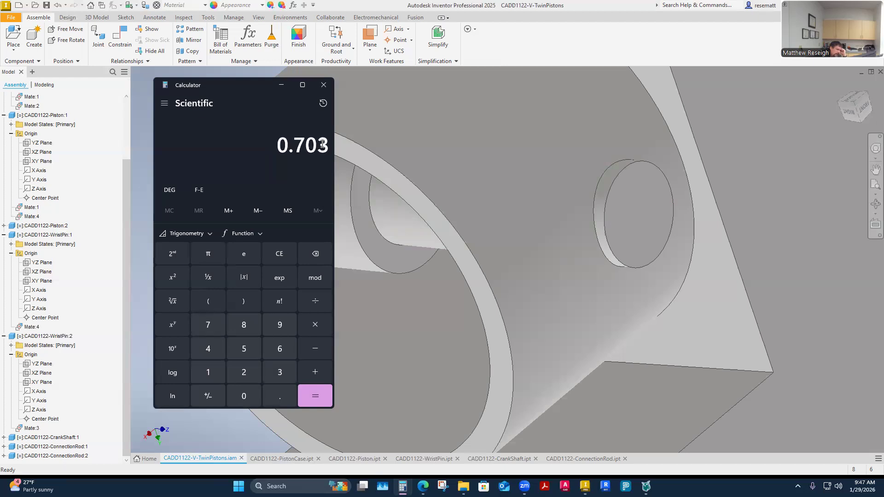
type("- 0.2815")
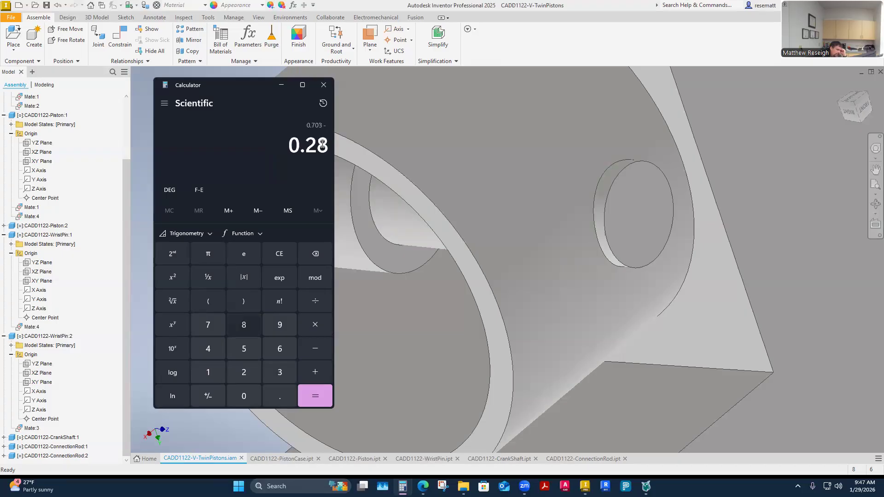
key("Return")
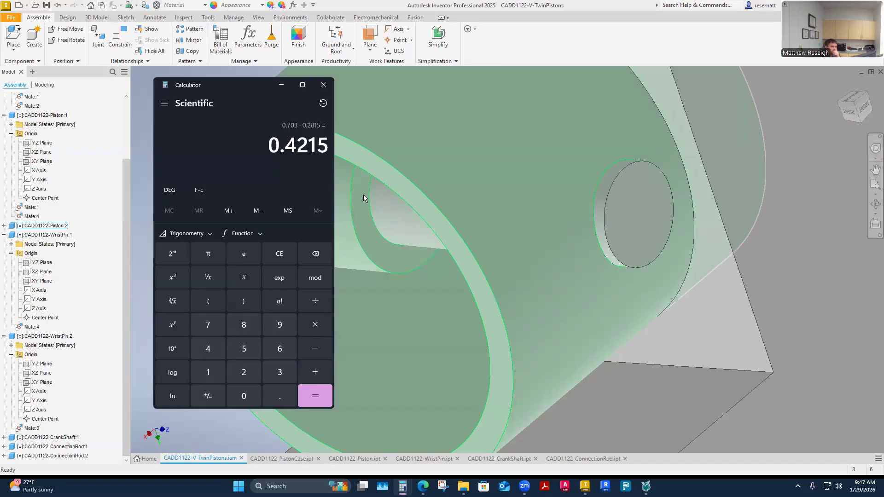
Step: Return to Inventor and check how CADD1122-WristPin:2 moves inside its piston
left_click(185, 421)
scroll(242, 318, "down", 3)
mouse_move(242, 317)
middle_mouse_down("shift")
mouse_move(274, 321)
mouse_move(251, 313)
middle_mouse_up("shift")
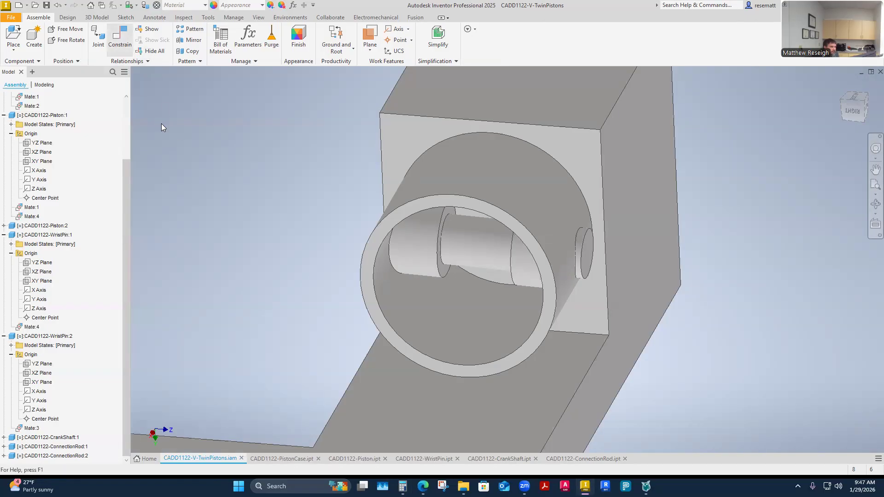
left_click(466, 254)
left_click_drag(466, 254, 477, 312)
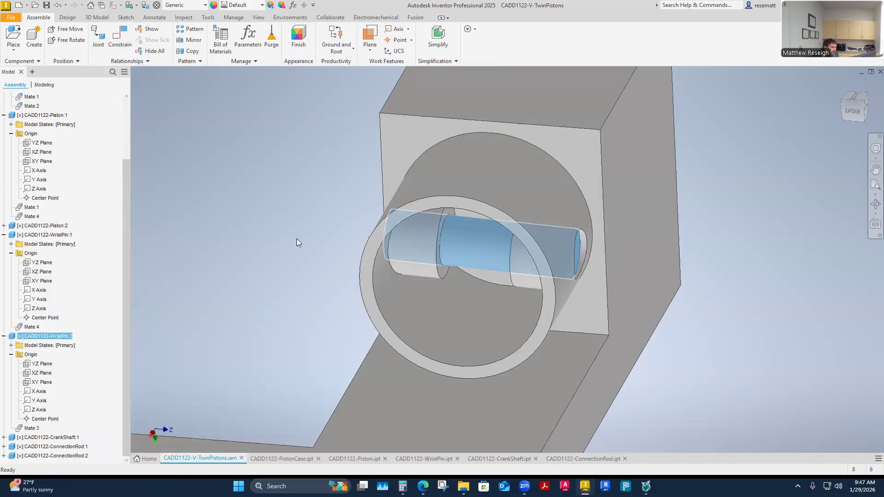
left_click(280, 229)
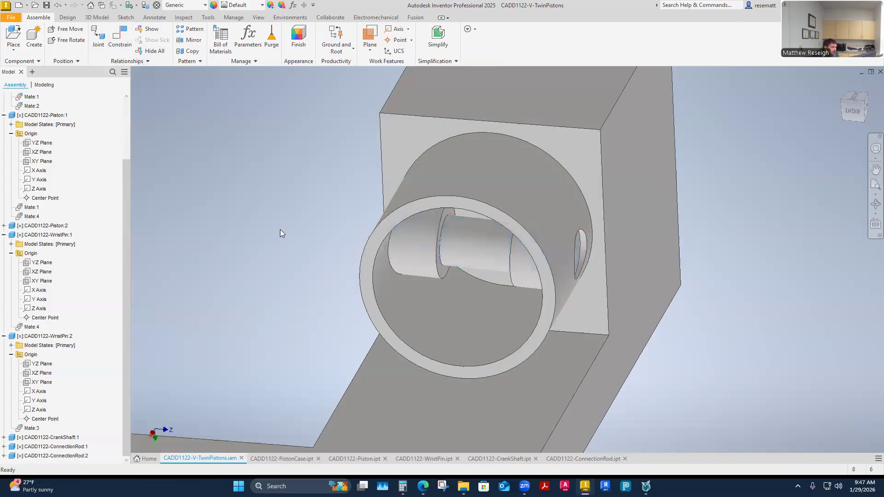
left_click(115, 43)
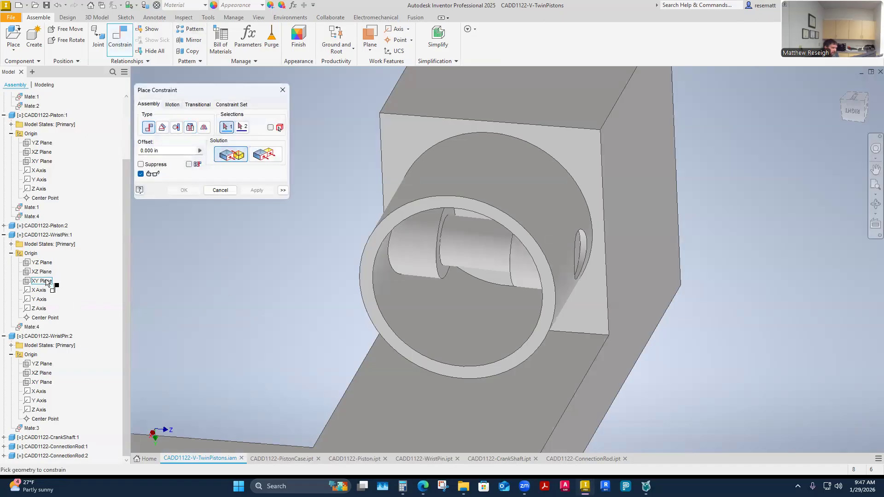
left_click(44, 365)
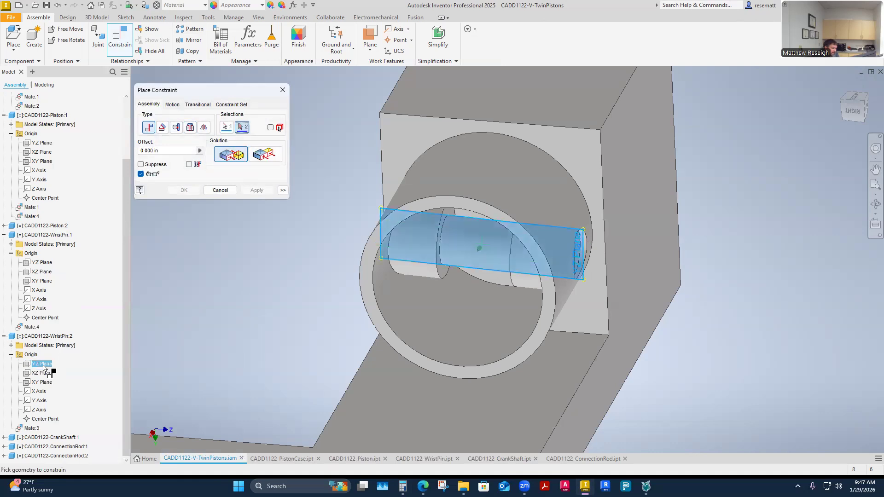
left_click(226, 126)
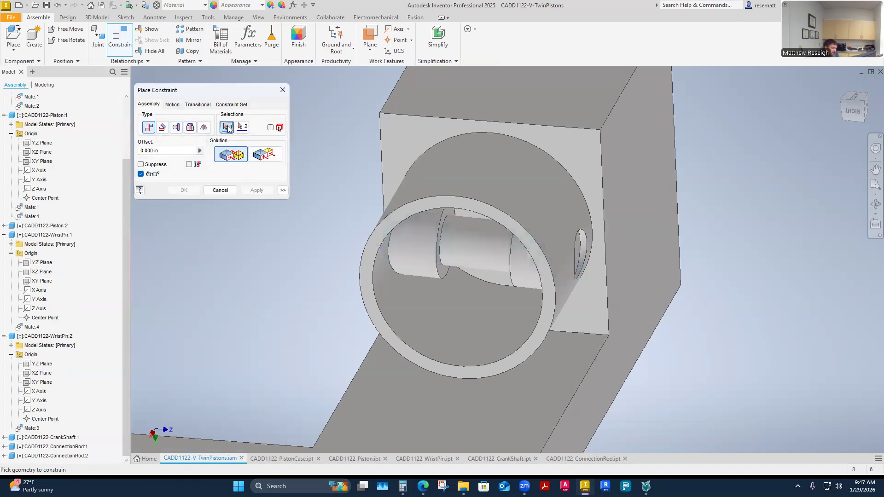
left_click(46, 383)
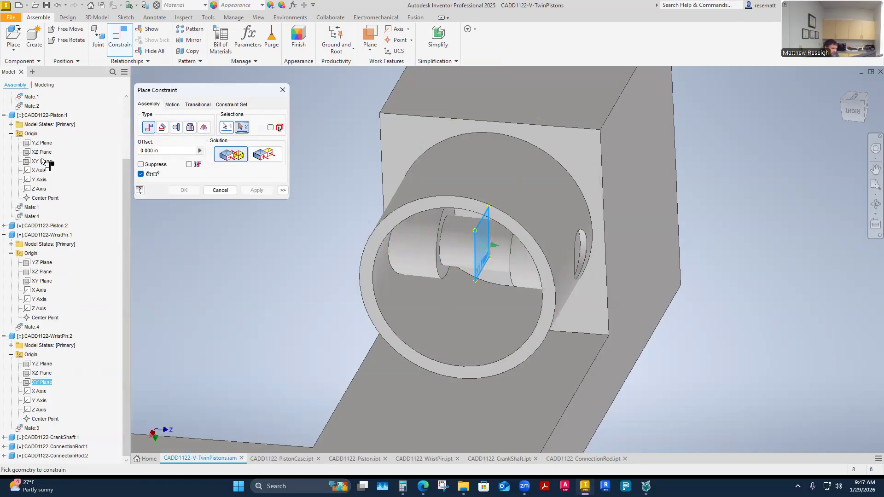
left_click(220, 190)
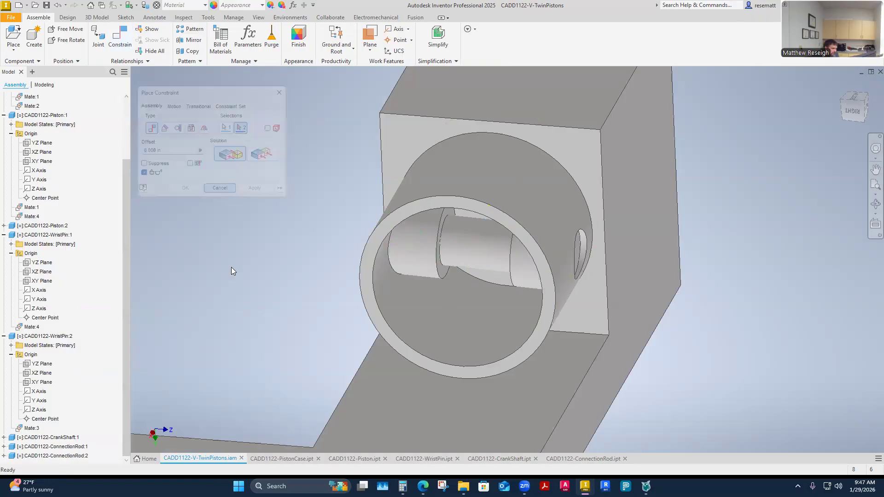
Step: Identify the piston around the wrist pin as CADD1122-Piston:2 and expand its origin geometry in the model browser
left_click(437, 197)
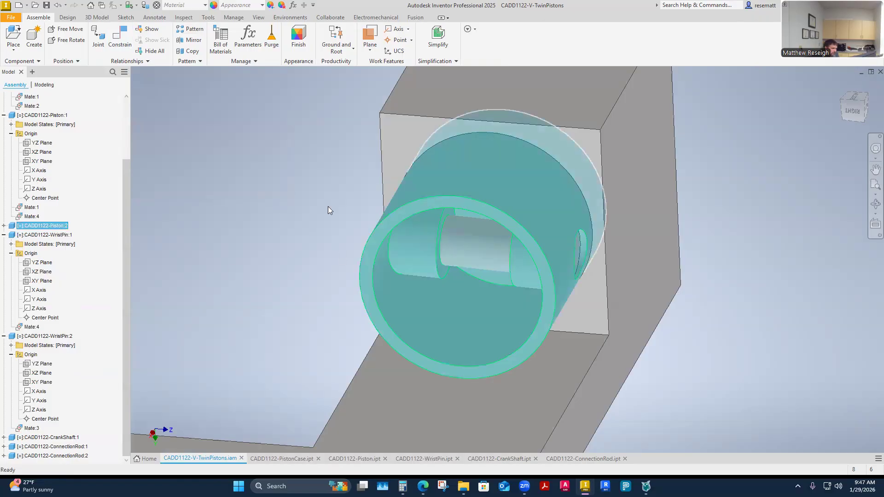
left_click(3, 226)
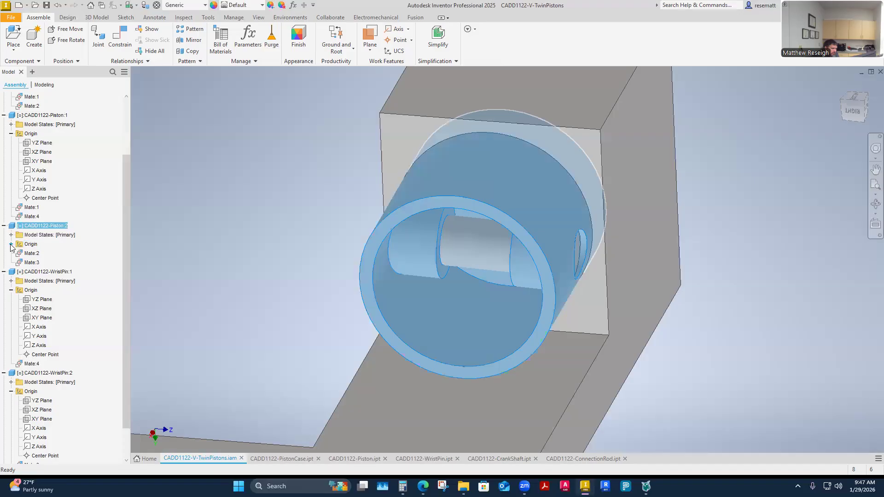
left_click(11, 244)
left_click(233, 211)
left_click(127, 40)
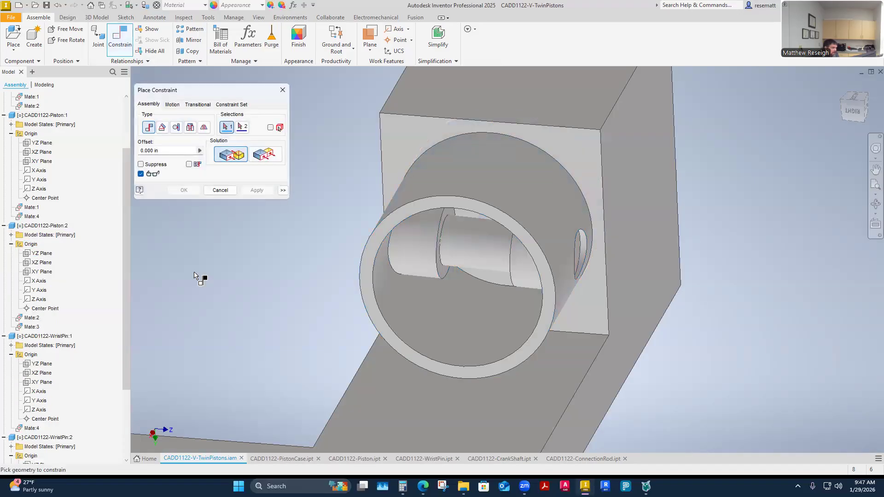
key("Escape")
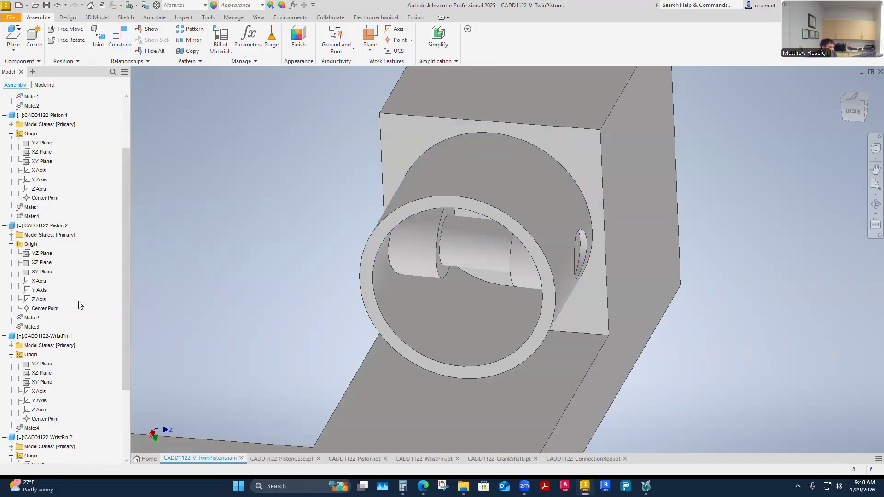
Step: Examine the origin planes of CADD1122-Piston:2 and the wrist pins to find the matching mid-planes
left_click(463, 220)
left_click(43, 254)
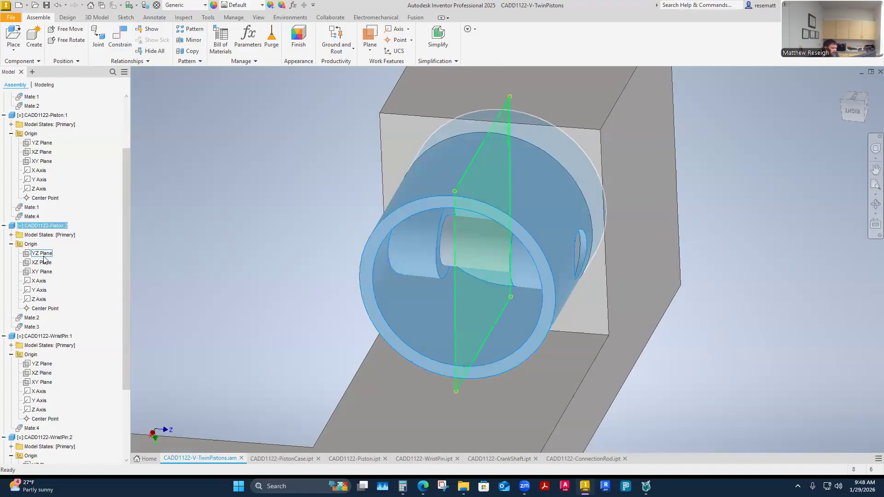
left_click(42, 254)
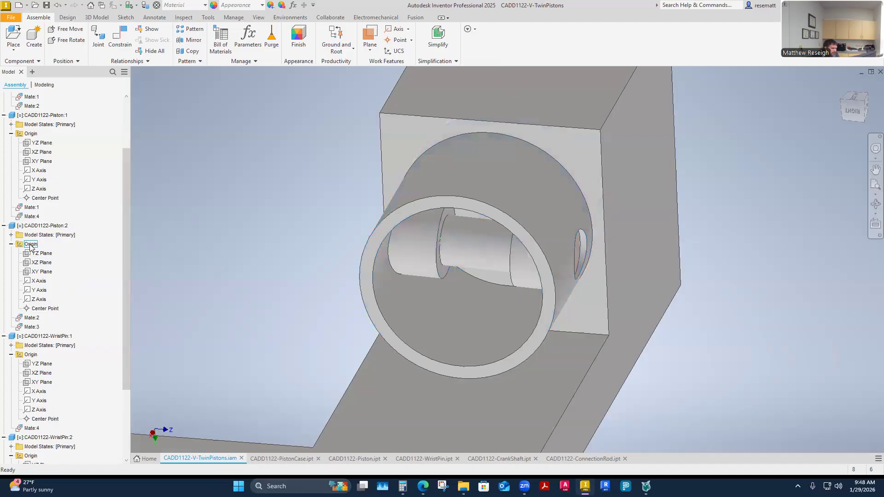
left_click(449, 263)
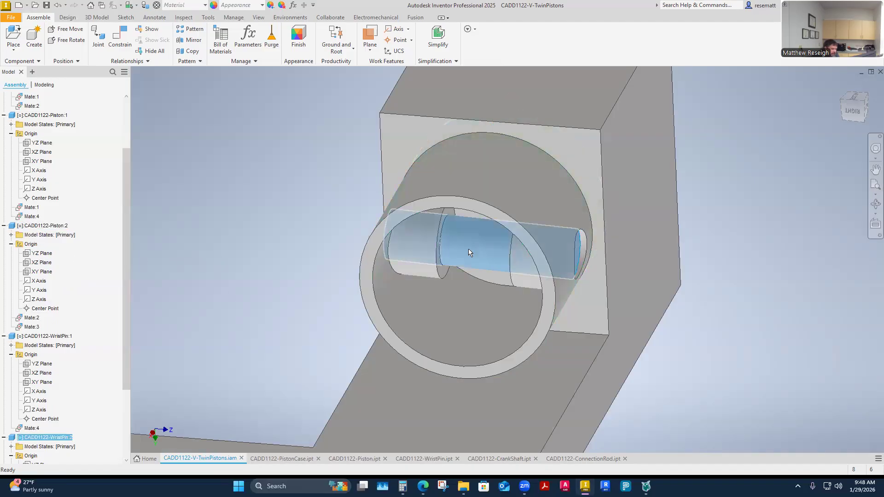
left_click(41, 364)
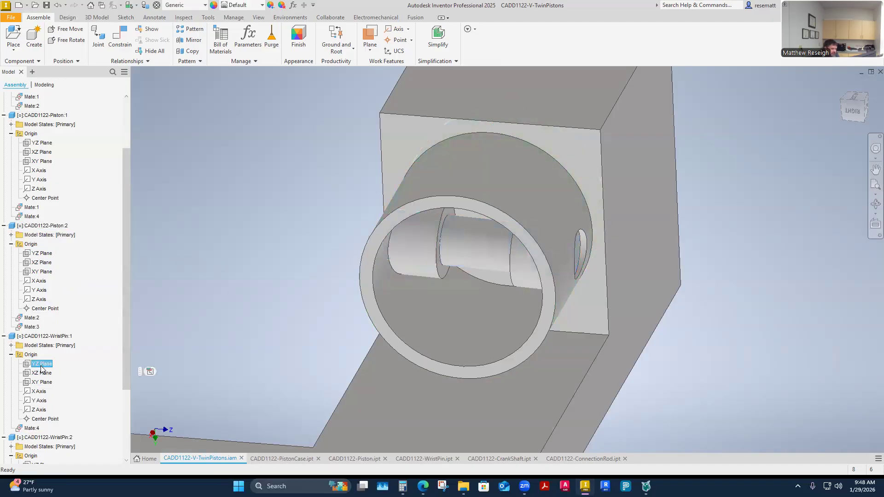
scroll(58, 432, "down", 3)
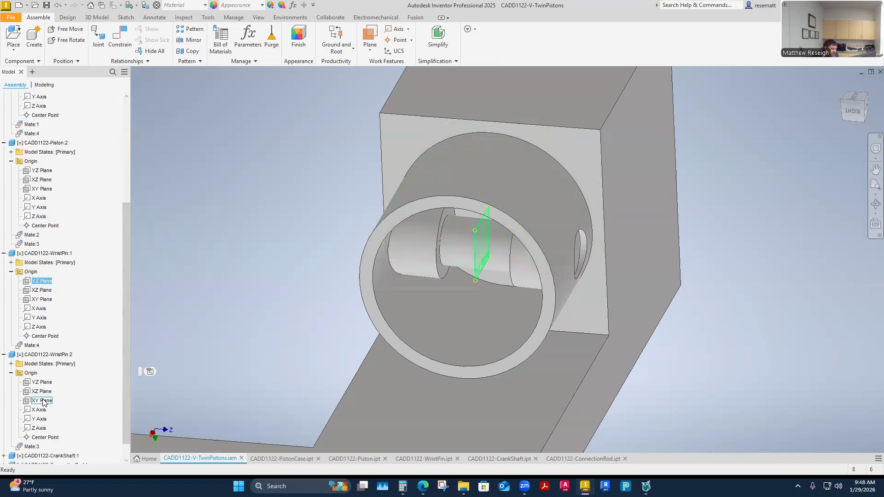
left_click(41, 400)
left_click(301, 293)
Step: Constrain the YZ plane of CADD1122-Piston:2 flush with the XY plane of CADD1122-WristPin:2 at 0.000 in offset
left_click(118, 40)
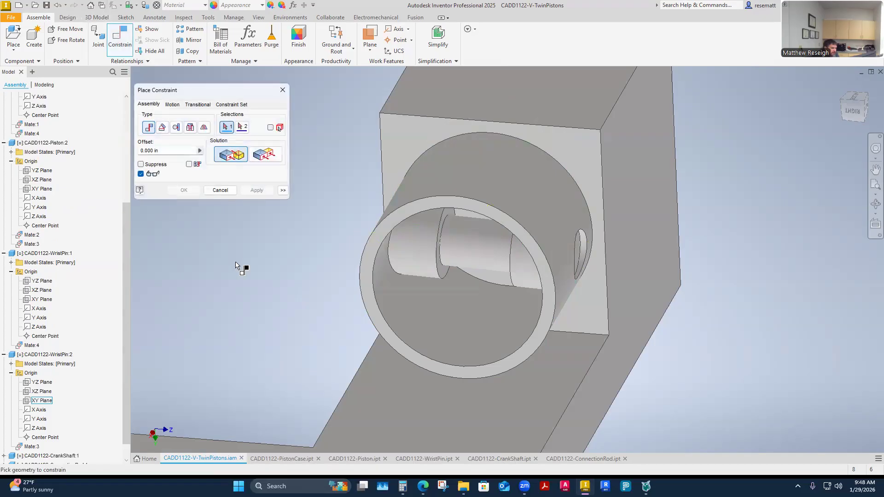
left_click(41, 171)
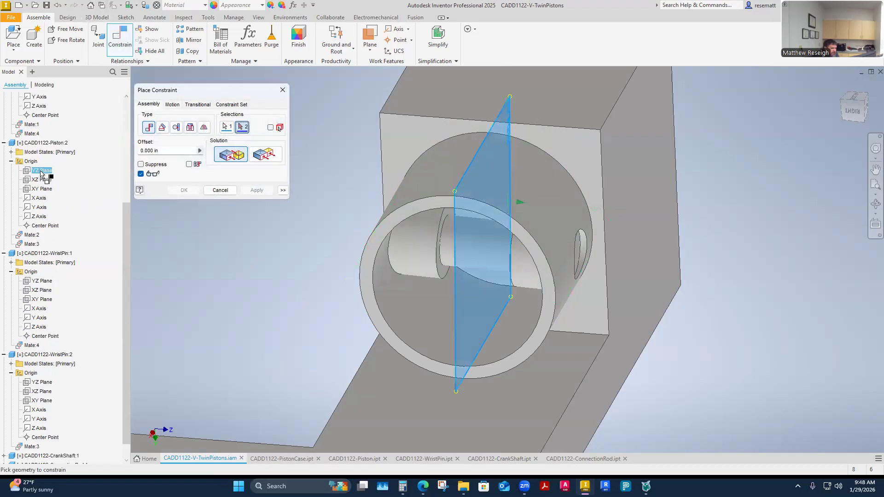
left_click(43, 401)
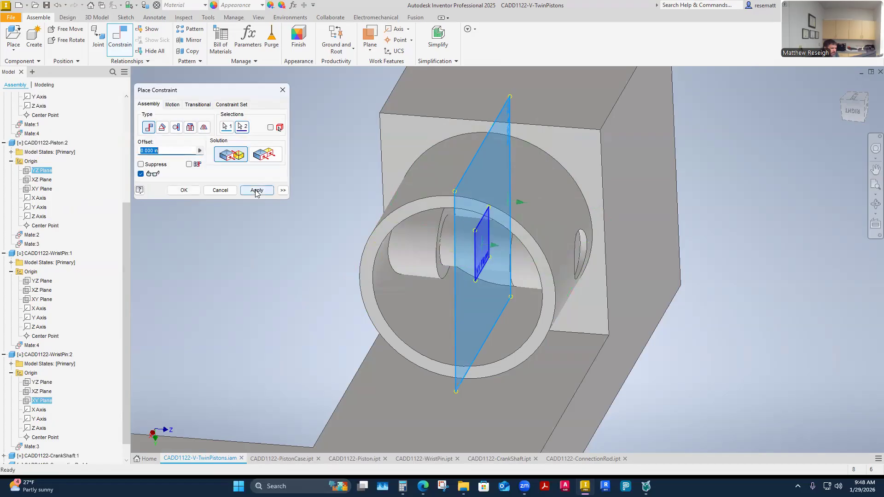
left_click(257, 190)
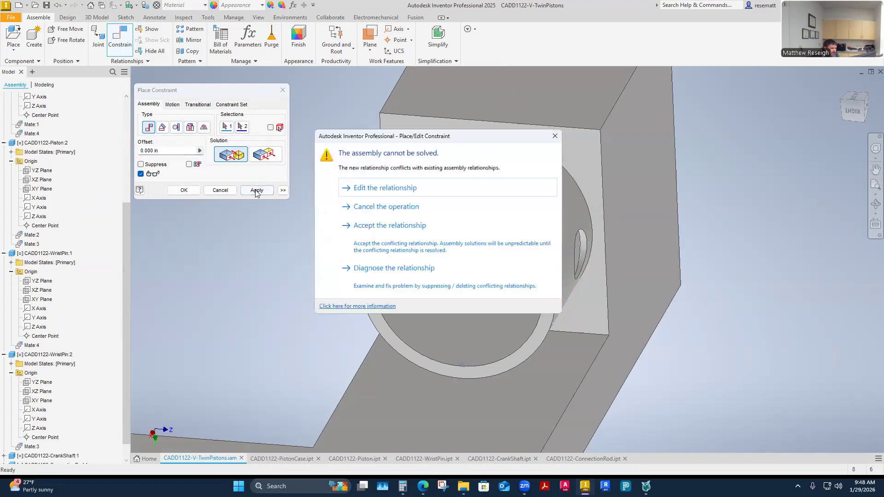
left_click(378, 190)
left_click(265, 154)
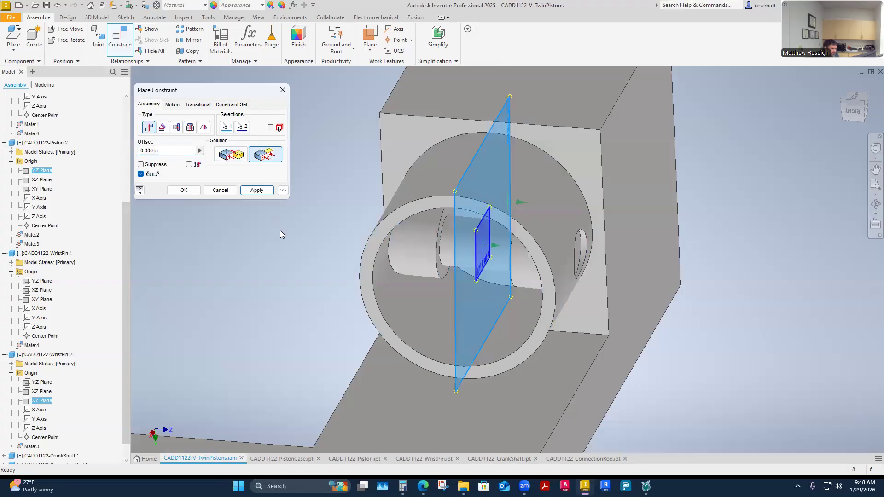
left_click(256, 190)
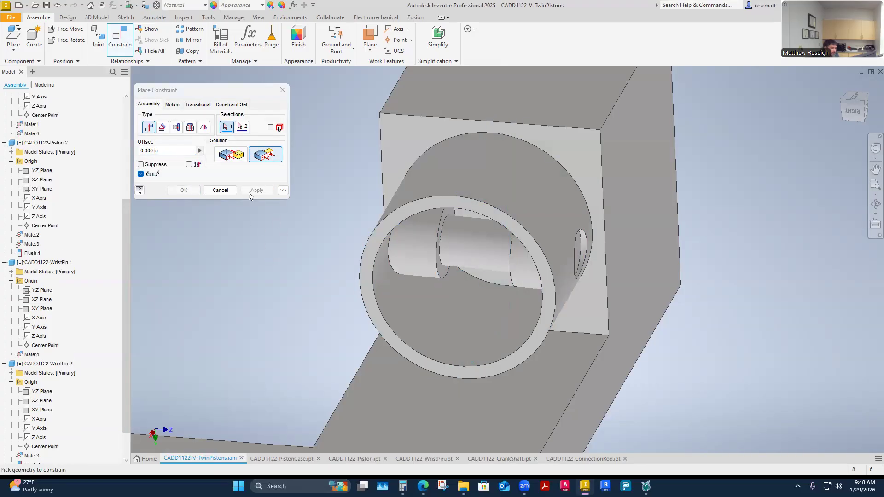
left_click(283, 90)
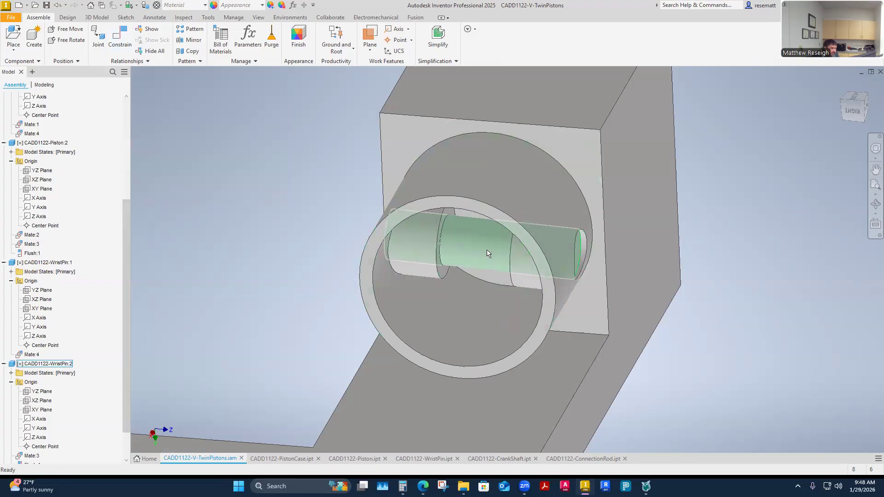
Step: Delete the flush constraint from CADD1122-WristPin:2
scroll(75, 381, "down", 2)
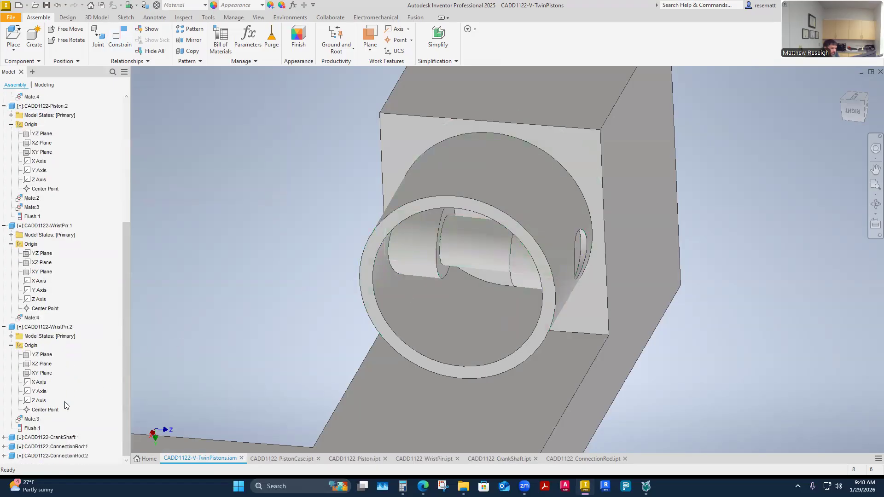
right_click(39, 429)
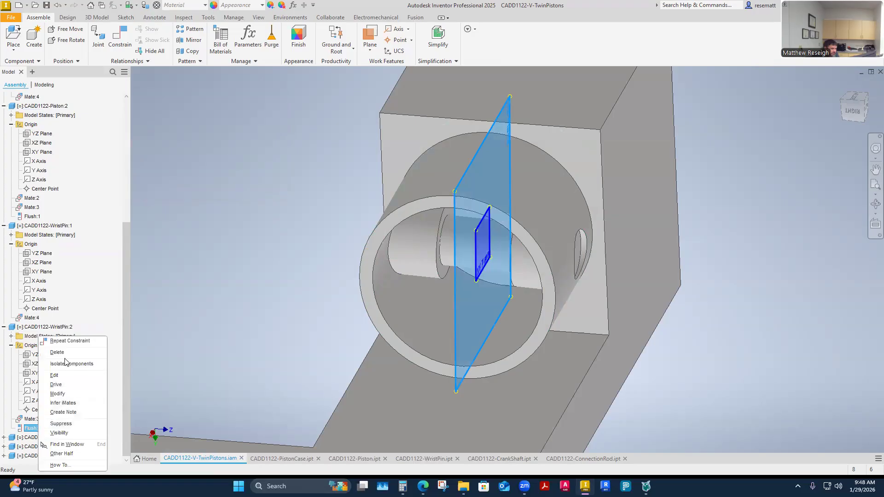
left_click(253, 321)
Step: Slide CADD1122-WristPin:2 partly out of its piston and switch to Calculator to view the computed offset
left_click_drag(460, 247, 416, 252)
left_click(257, 293)
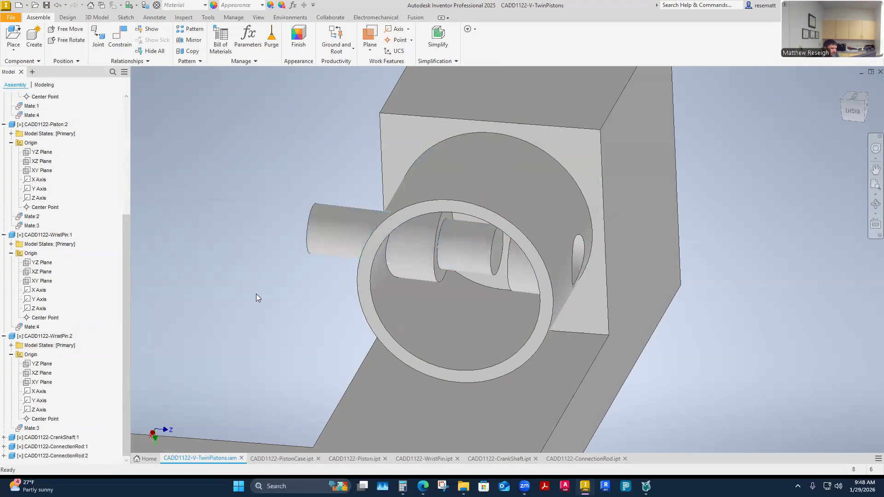
right_click(256, 294)
left_click(405, 483)
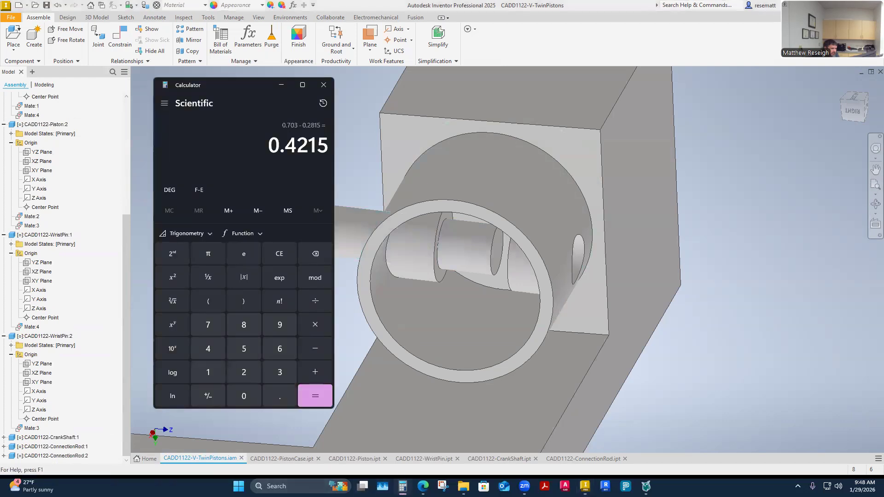
Step: Set up a mate between the end face of CADD1122-WristPin:2 and the piston's inner boss face with a .4215 in offset
left_click(744, 354)
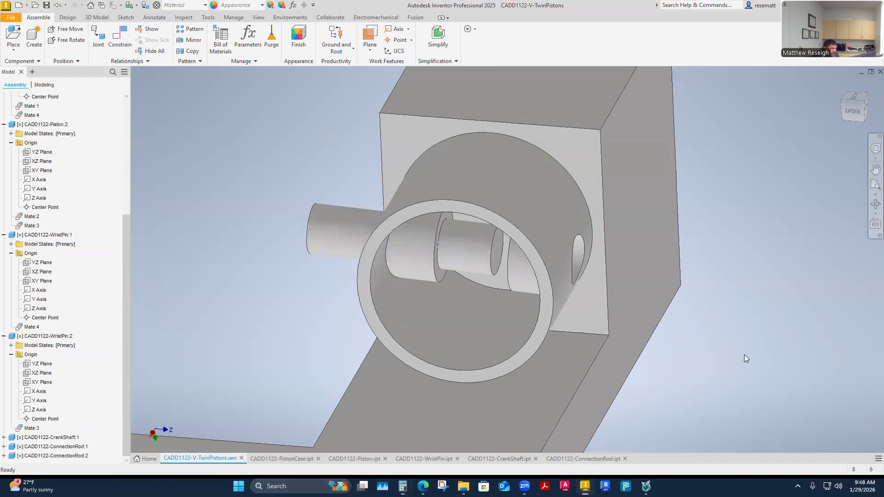
left_click(121, 41)
scroll(500, 269, "down", 2)
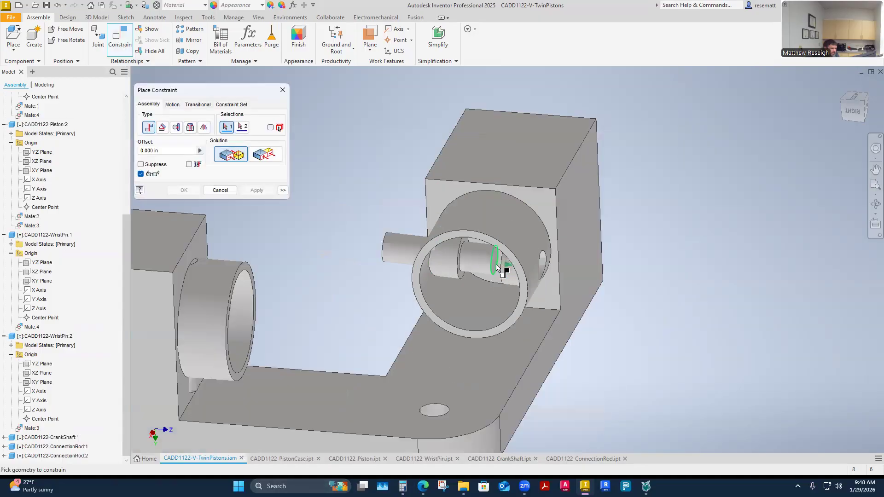
scroll(497, 269, "up", 3)
left_click(493, 267)
scroll(490, 266, "down", 3)
middle_click_drag(502, 293, 422, 302, "shift")
scroll(386, 276, "up", 3)
left_click(375, 243)
scroll(410, 294, "down", 3)
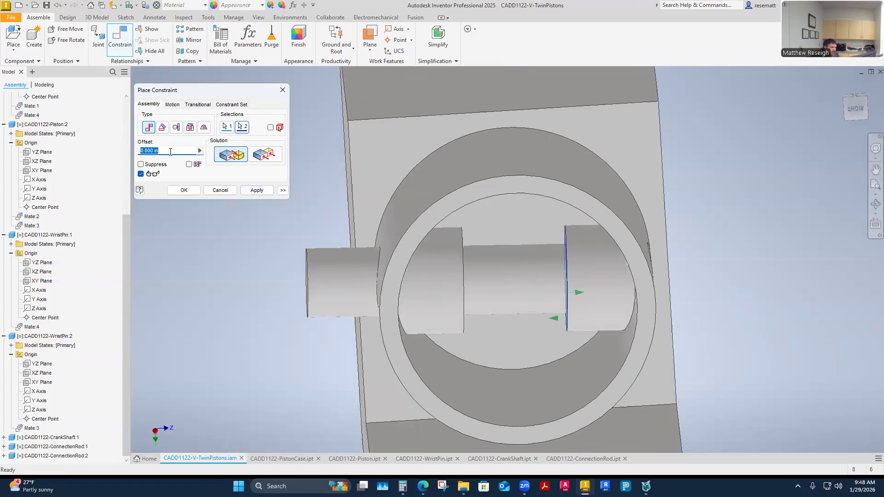
type(".4215")
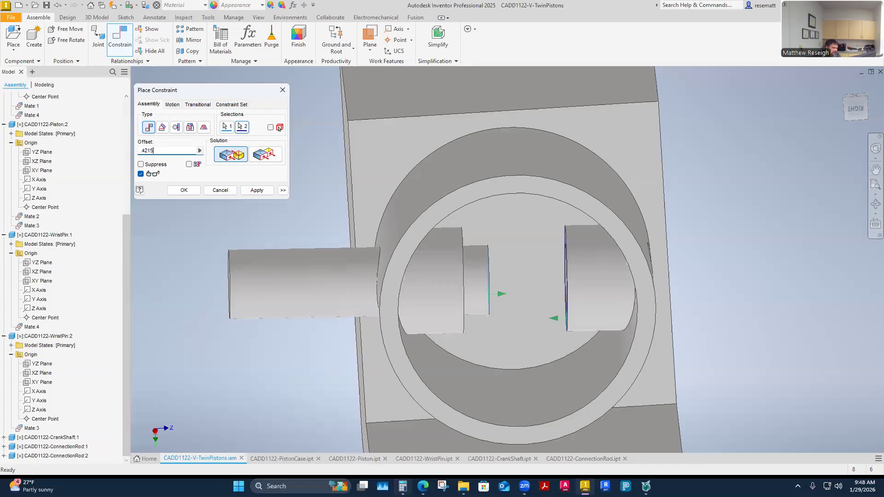
Step: Check the computed offset in Calculator, set the mate offset to -.4215 in and apply the constraint
left_click(402, 487)
left_click(336, 417)
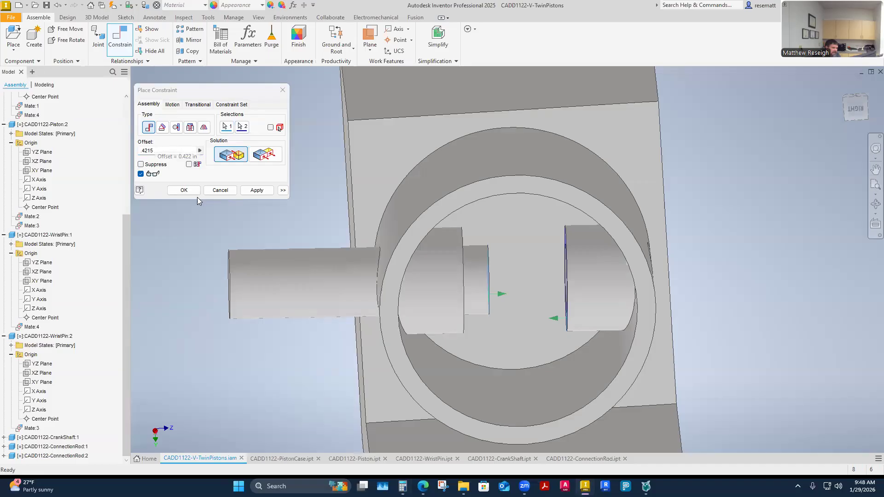
left_click(267, 156)
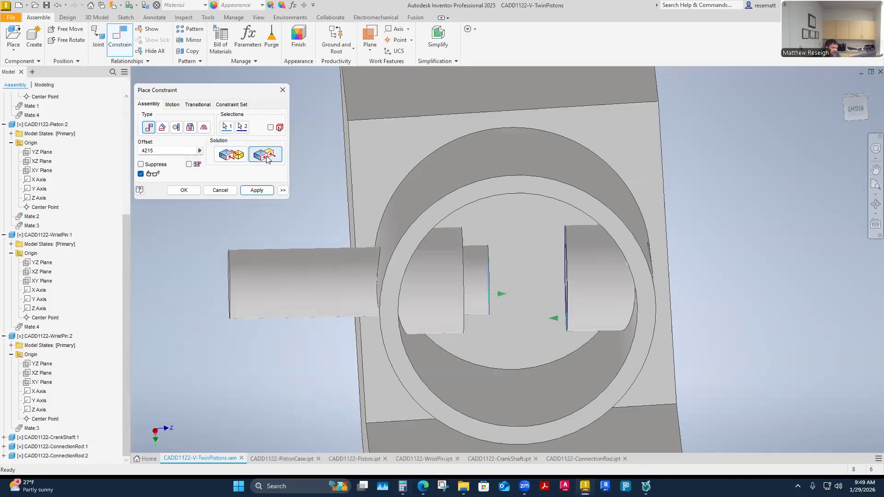
left_click(236, 157)
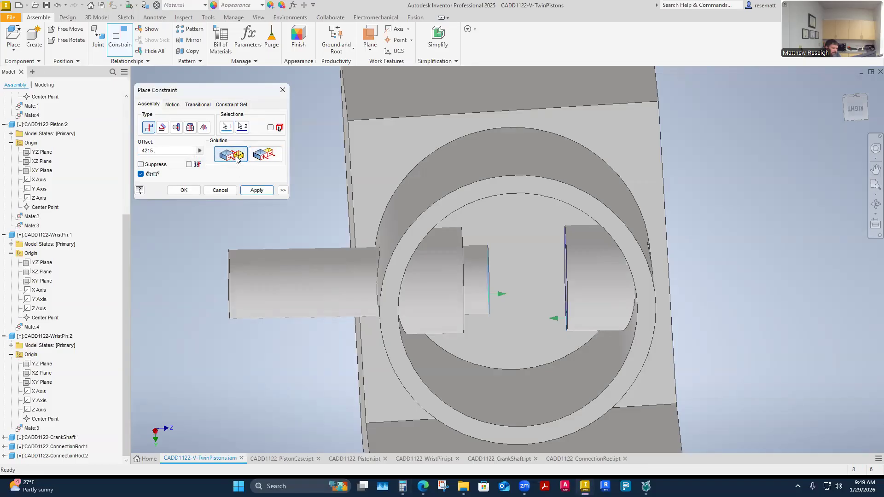
left_click(140, 151)
type("-")
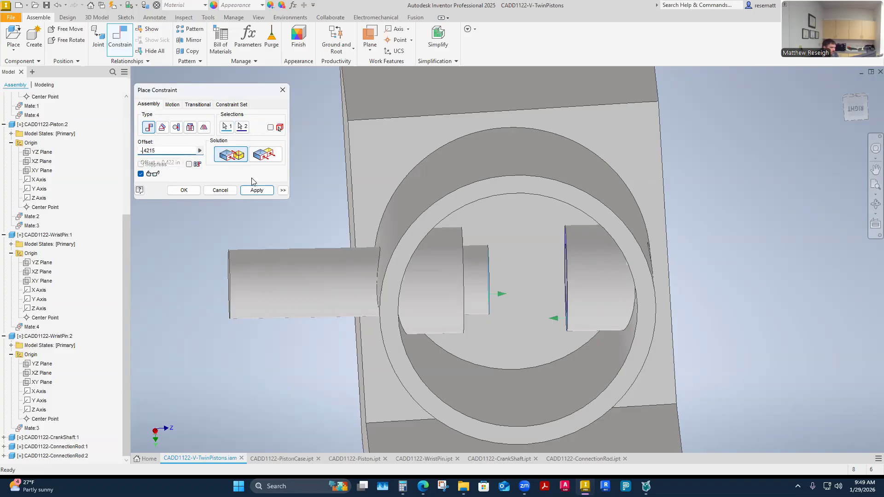
left_click(174, 192)
Step: Try moving CADD1122-WristPin:2 within its piston and delete its offset mate constraint
middle_click_drag(451, 315, 411, 341, "shift")
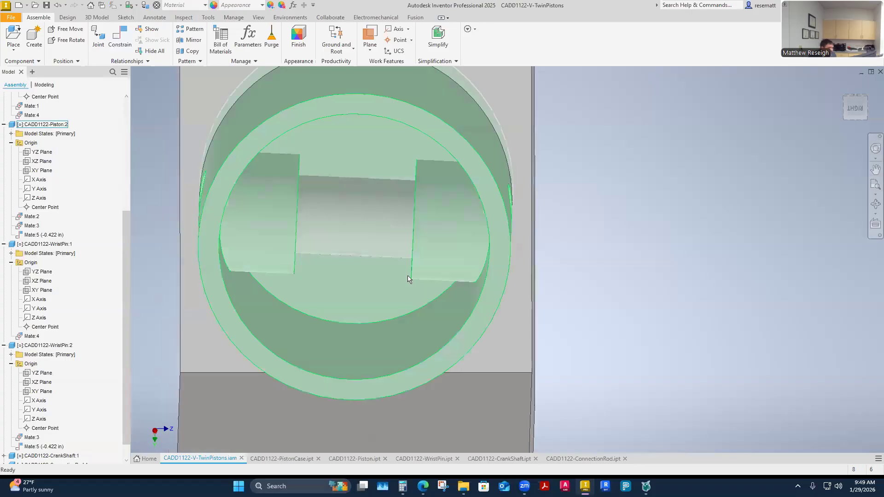
left_click_drag(352, 243, 396, 228)
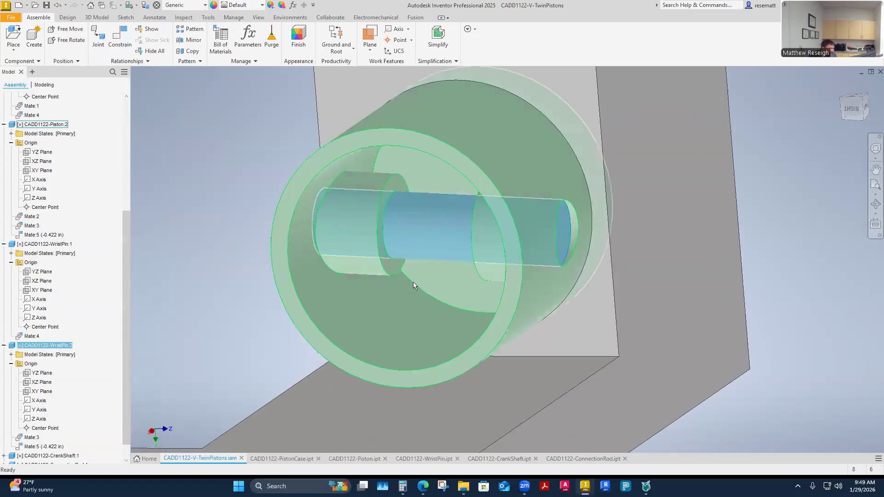
scroll(55, 428, "down", 1)
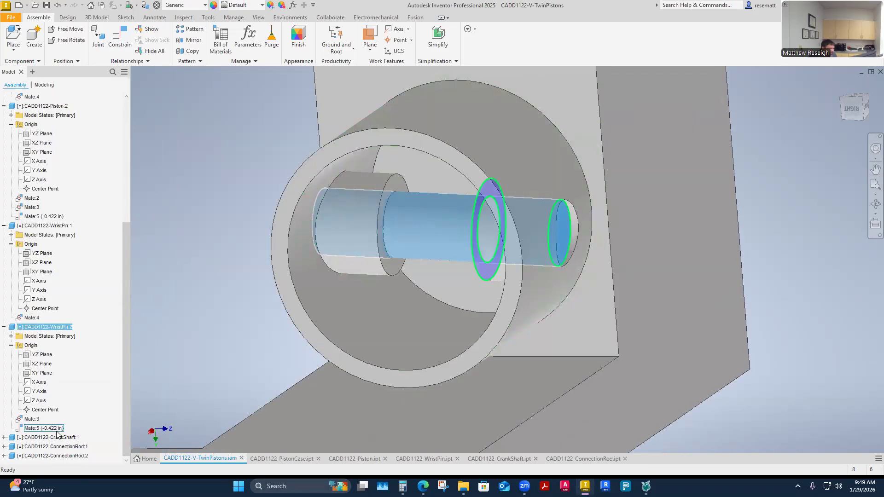
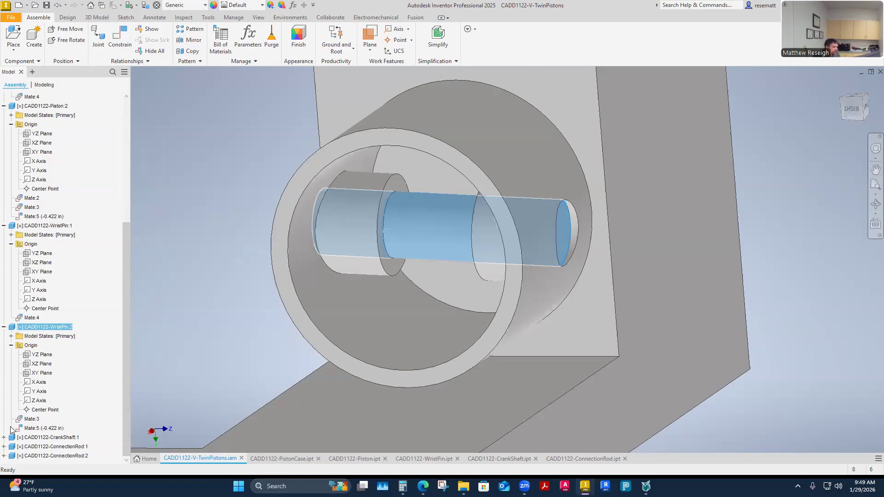
middle_click_drag(213, 283, 513, 183, "shift")
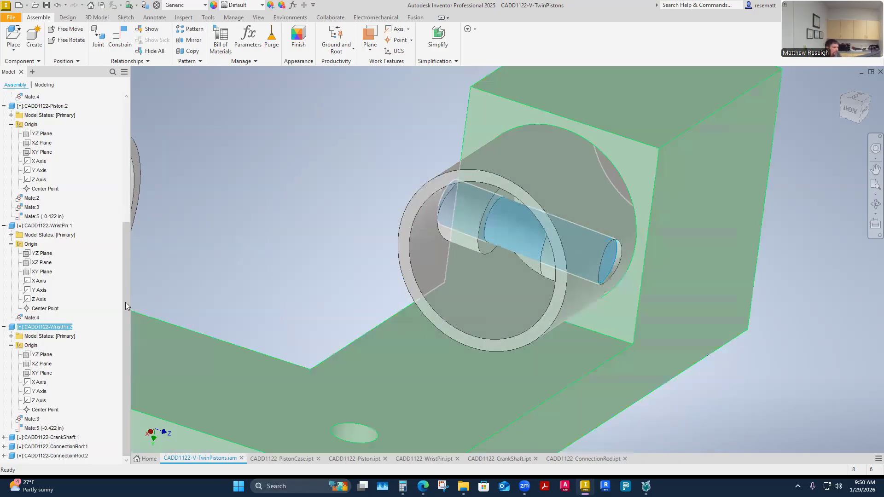
double_click(46, 428)
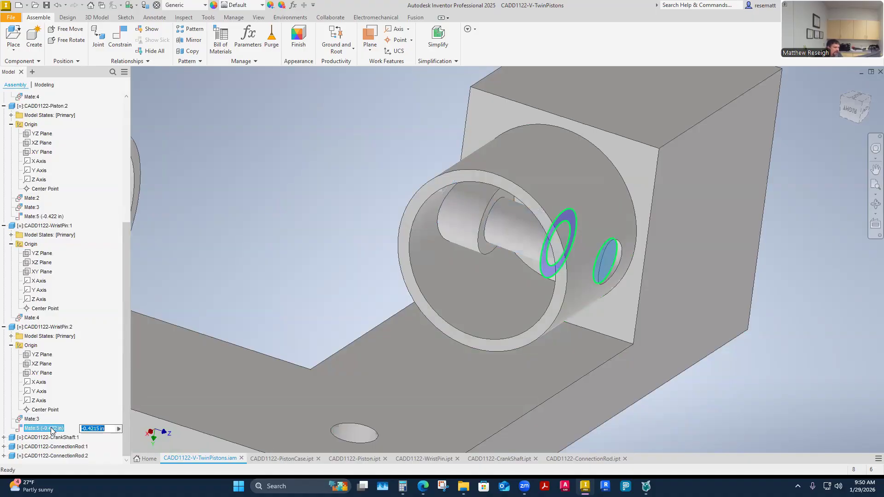
key("Escape")
right_click(51, 429)
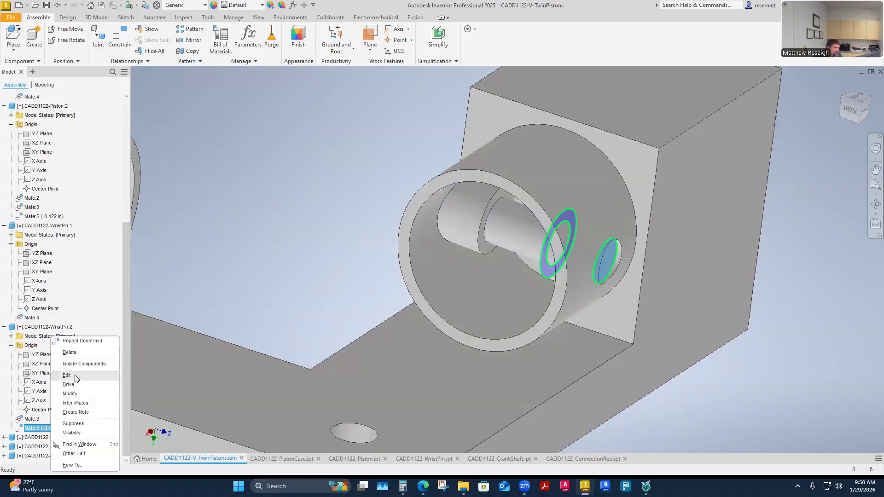
left_click(70, 353)
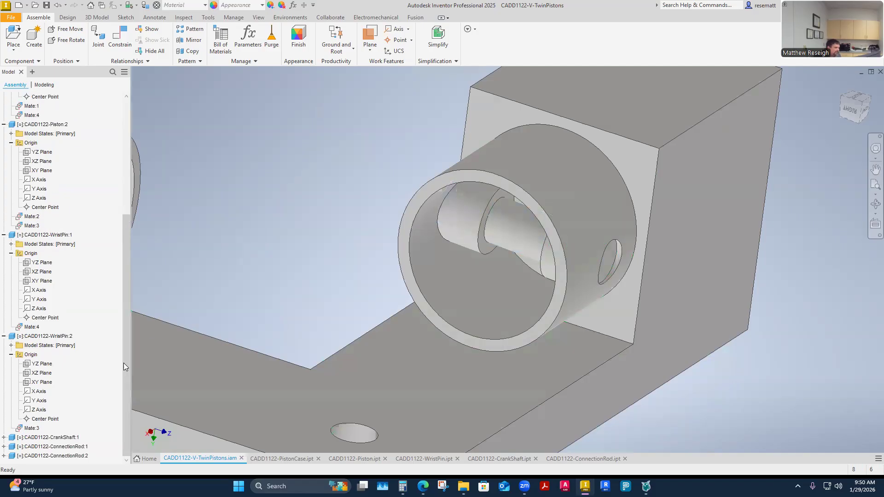
Step: Constrain the XY plane of CADD1122-WristPin:2 flush with the YZ plane of CADD1122-Piston:2 at 0.000 in offset
left_click(42, 382)
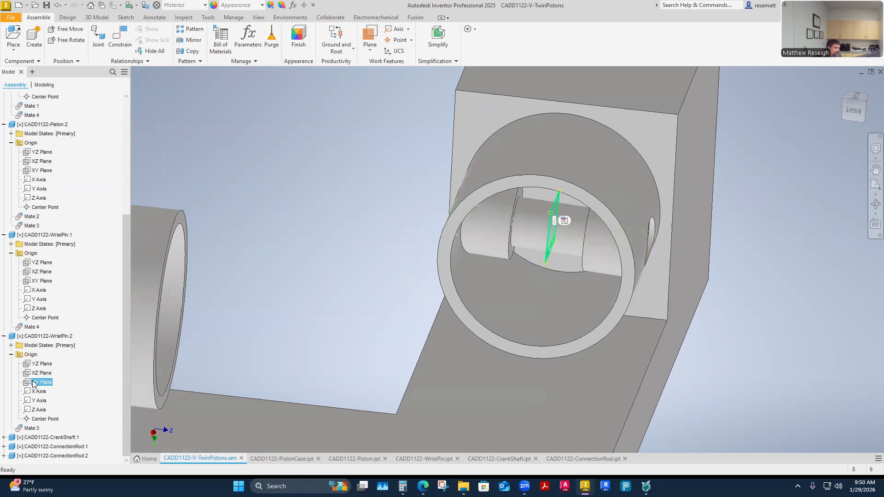
middle_click_drag(323, 263, 307, 267, "shift")
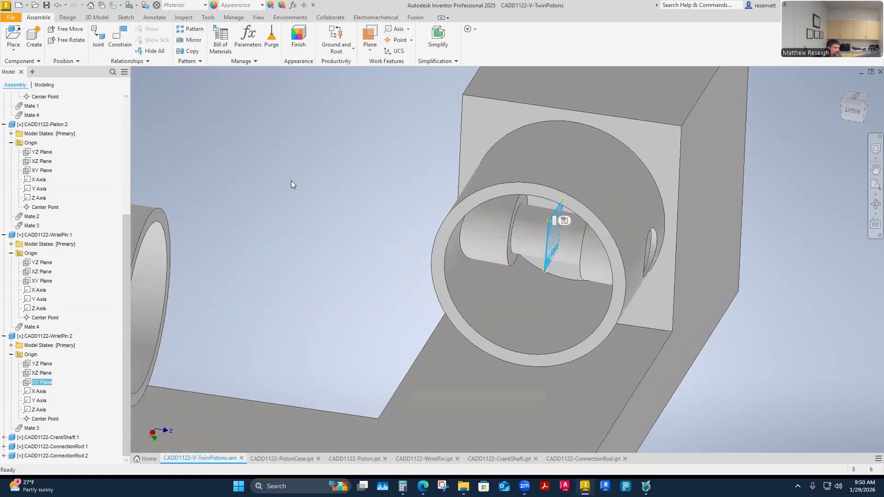
left_click(115, 37)
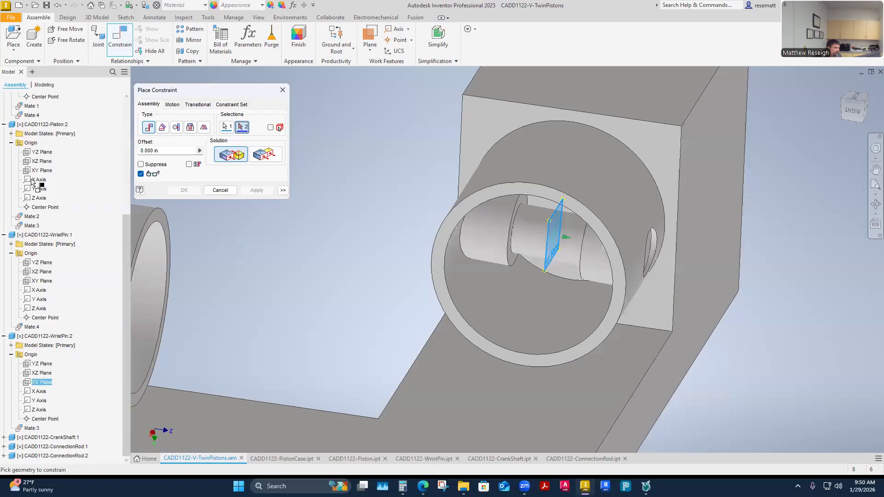
left_click(40, 152)
left_click(258, 191)
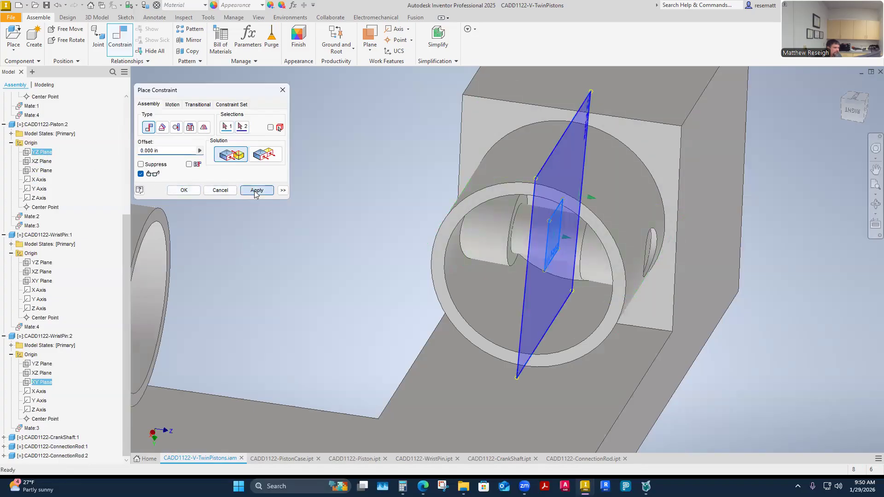
left_click(265, 155)
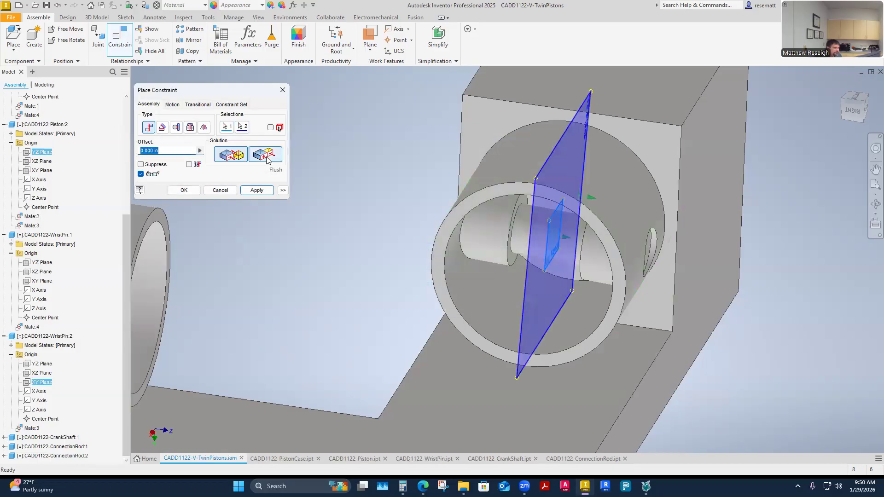
left_click(259, 189)
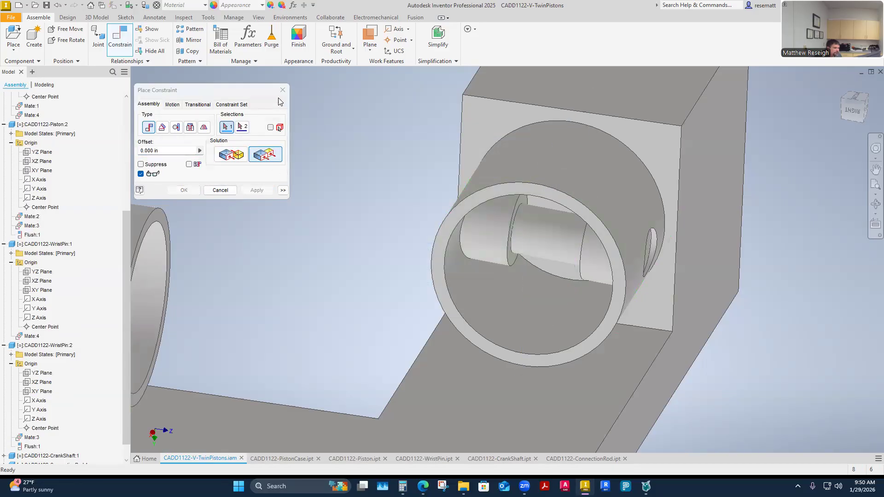
key("Escape")
Step: Constrain the XY plane of CADD1122-WristPin:1 flush with the YZ plane of CADD1122-Piston:1 at 0.000 in offset
key("F6")
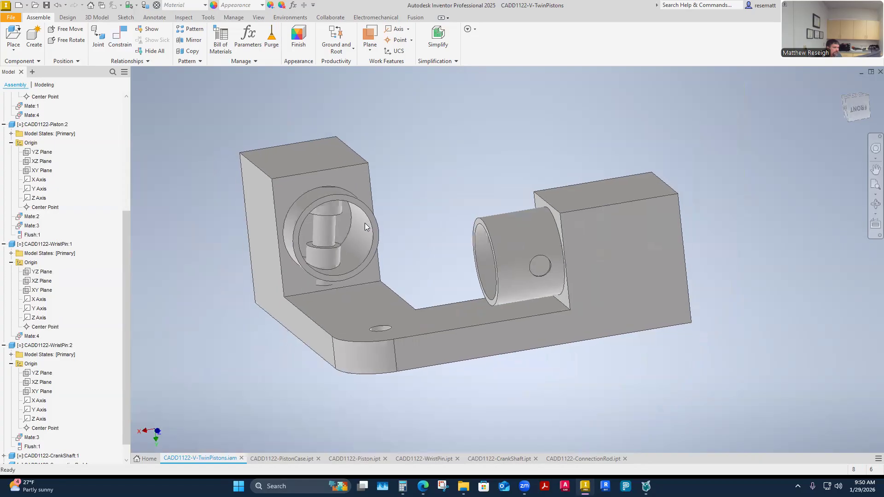
left_click(295, 234)
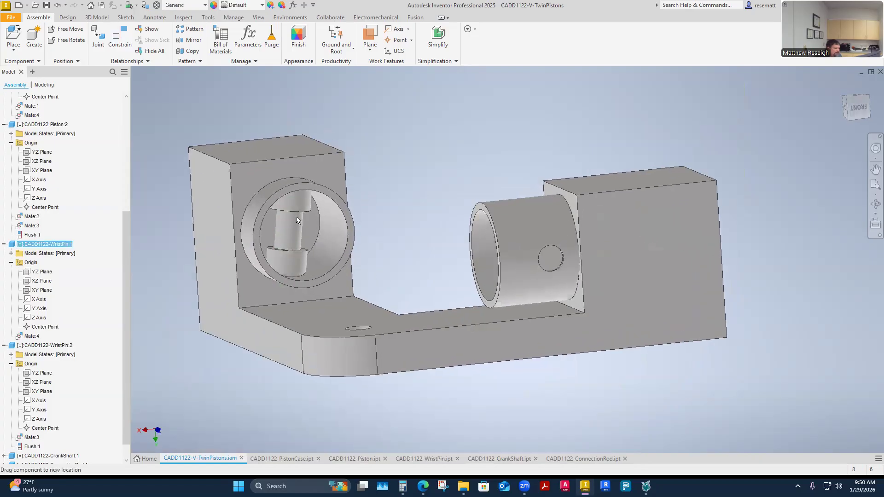
scroll(337, 236, "down", 1)
scroll(337, 236, "down", 1)
left_click(251, 207)
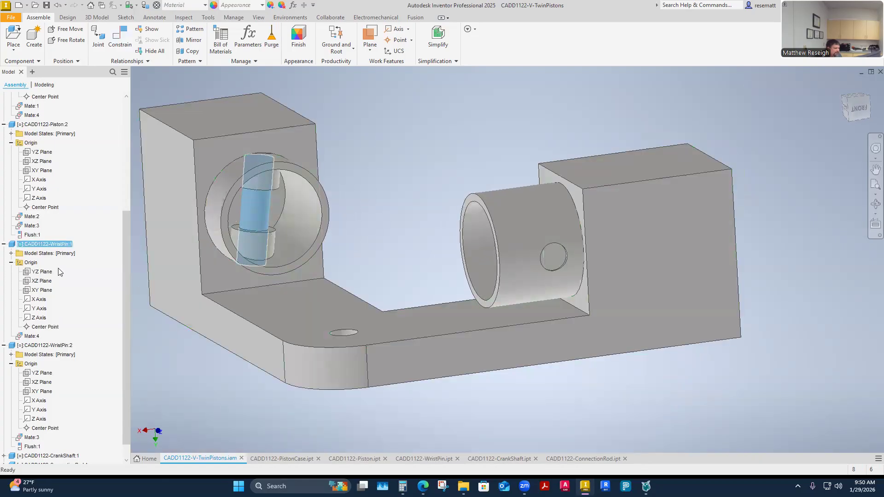
left_click(41, 290)
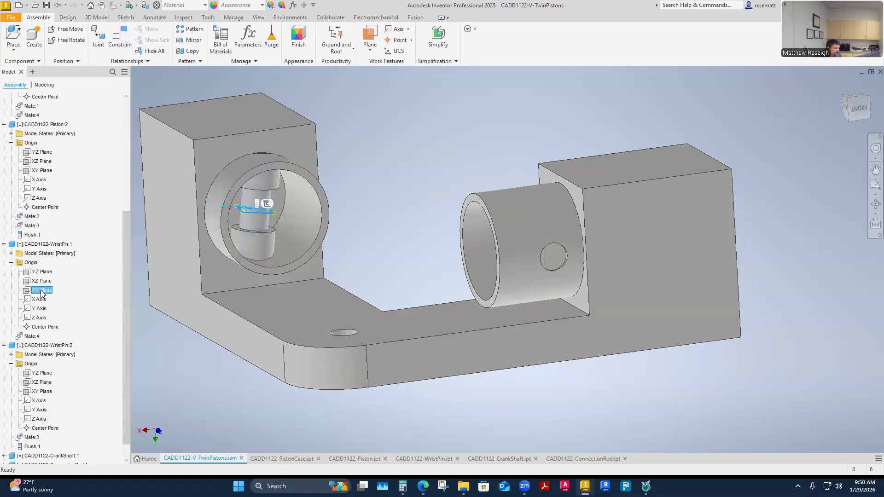
key("c")
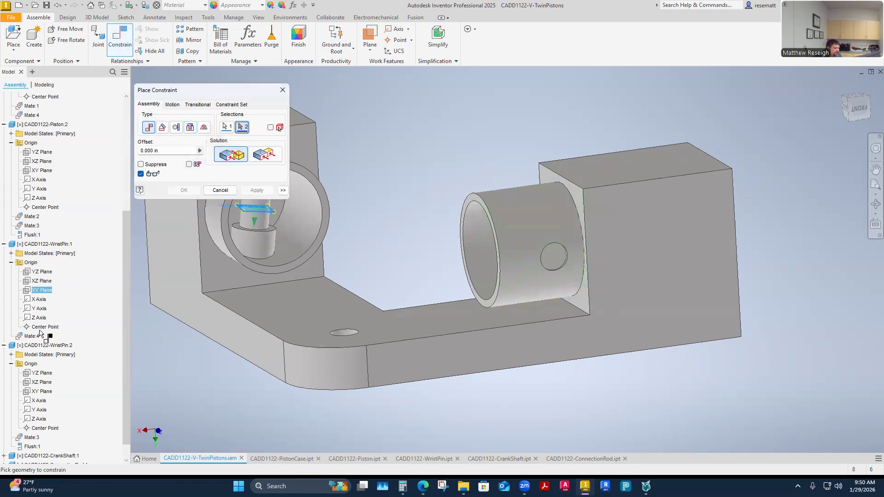
scroll(40, 404, "up", 2)
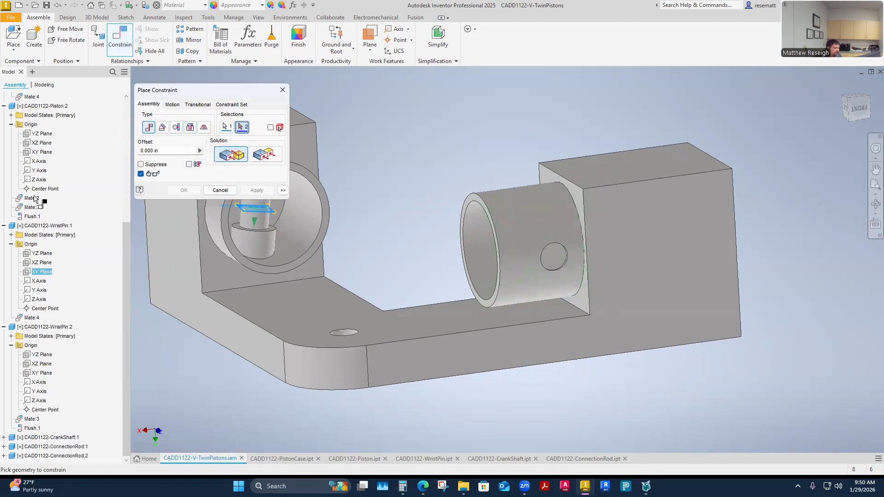
scroll(26, 164, "up", 3)
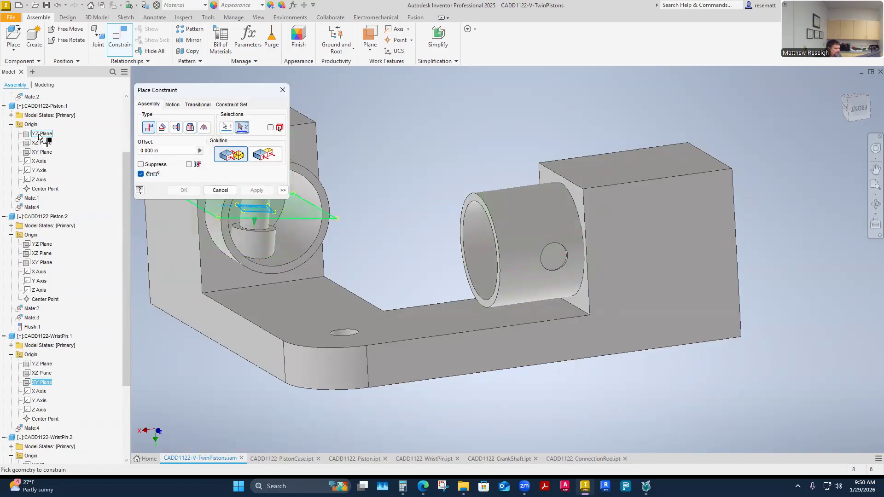
left_click(40, 136)
left_click(261, 192)
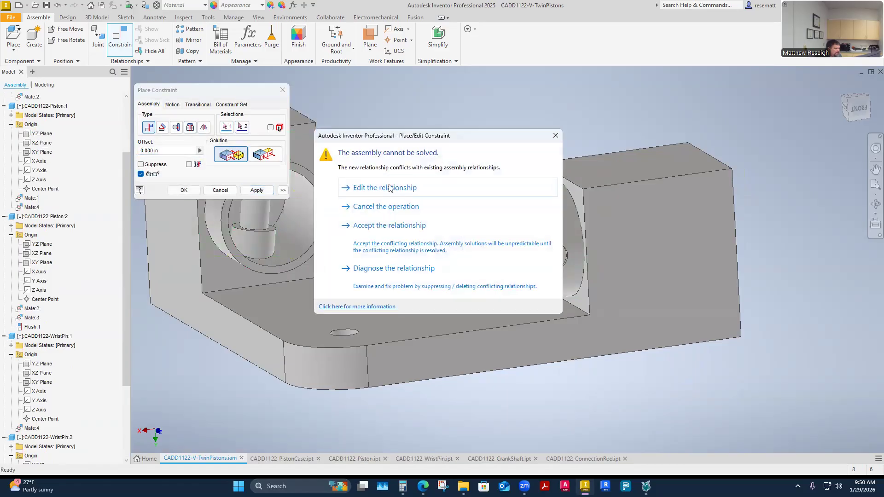
left_click(426, 176)
left_click(266, 155)
left_click(256, 192)
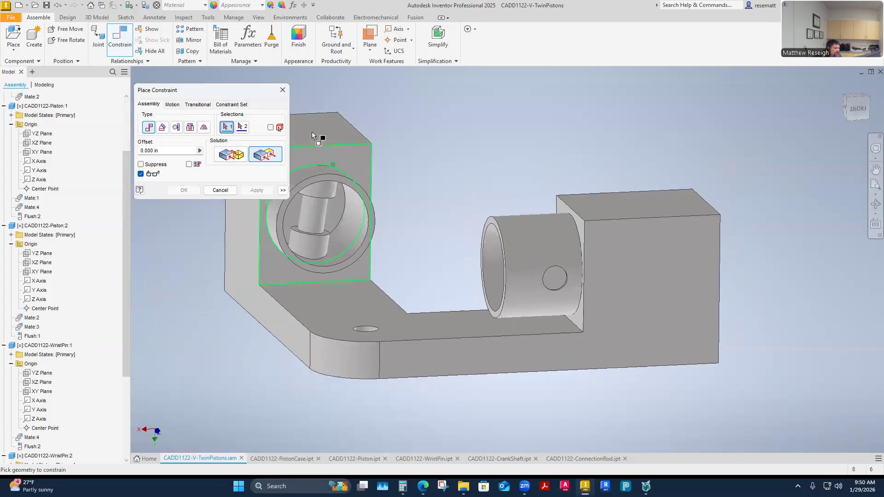
Step: Move the crankshaft and both connecting rods from their far-off positions closer to the piston case
left_click(283, 91)
left_click(316, 209)
left_click(440, 199)
middle_click_drag(440, 199, 510, 269, "shift")
scroll(510, 270, "down", 5)
scroll(522, 313, "up", 1)
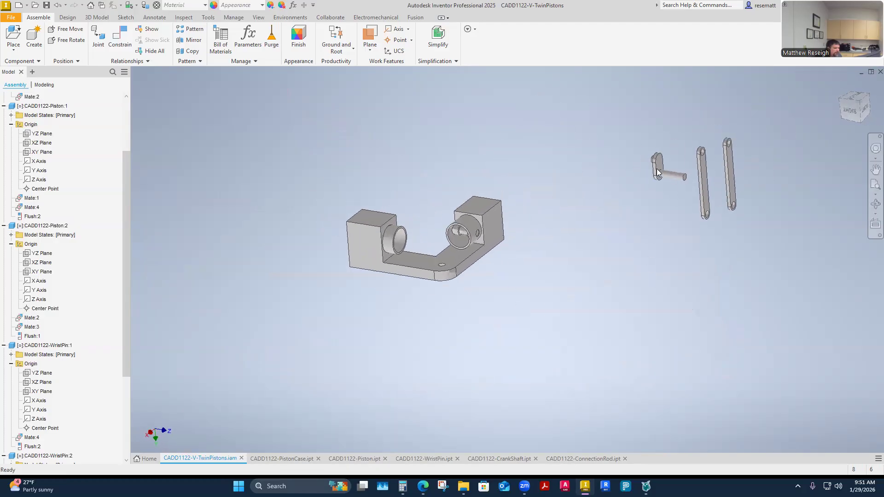
left_click_drag(658, 162, 534, 259)
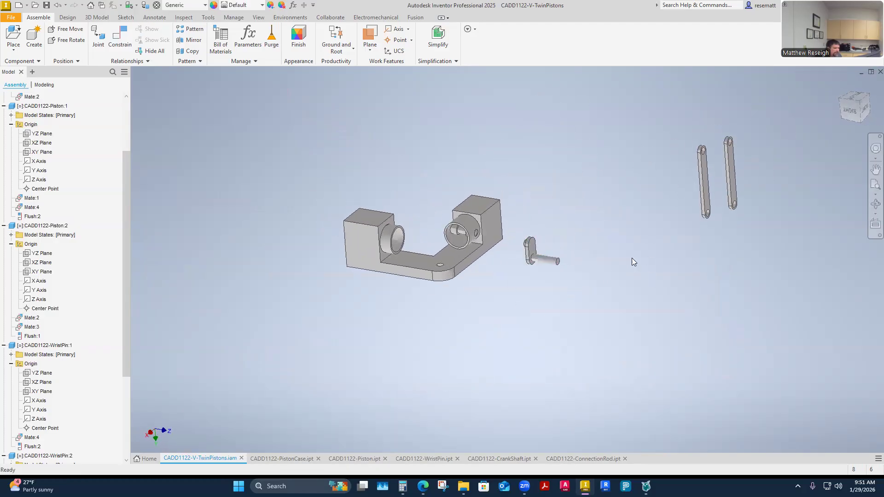
left_click_drag(703, 185, 567, 203)
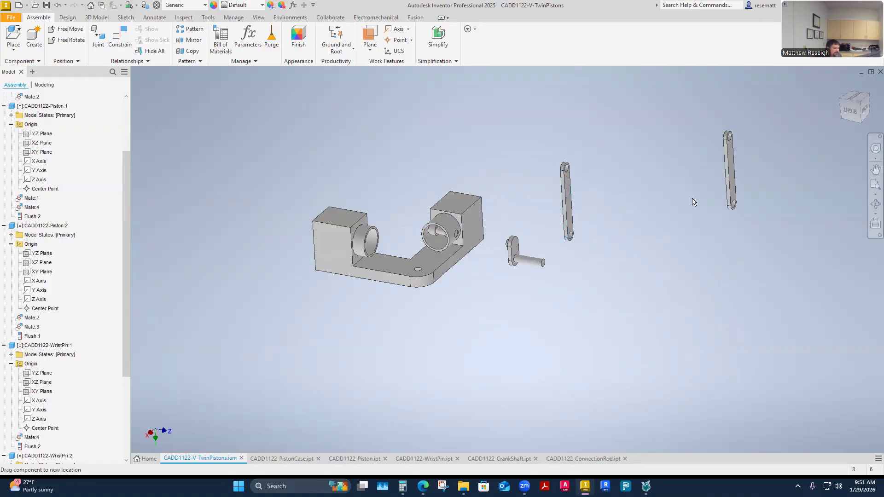
left_click_drag(727, 185, 615, 185)
scroll(499, 274, "up", 3)
scroll(500, 294, "up", 4)
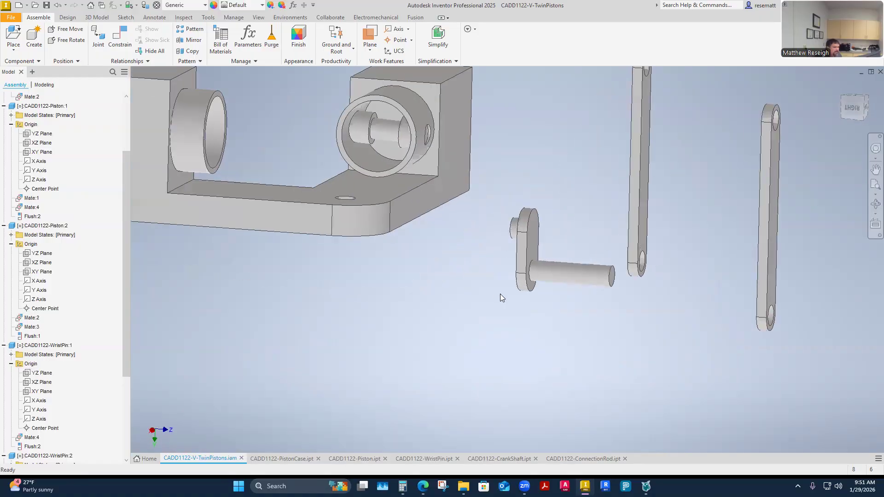
Step: Constrain the crankshaft's long shaft axis to the hole in the piston case's rounded corner with a 0.000 in Mate
middle_click_drag(500, 294, 584, 228, "shift")
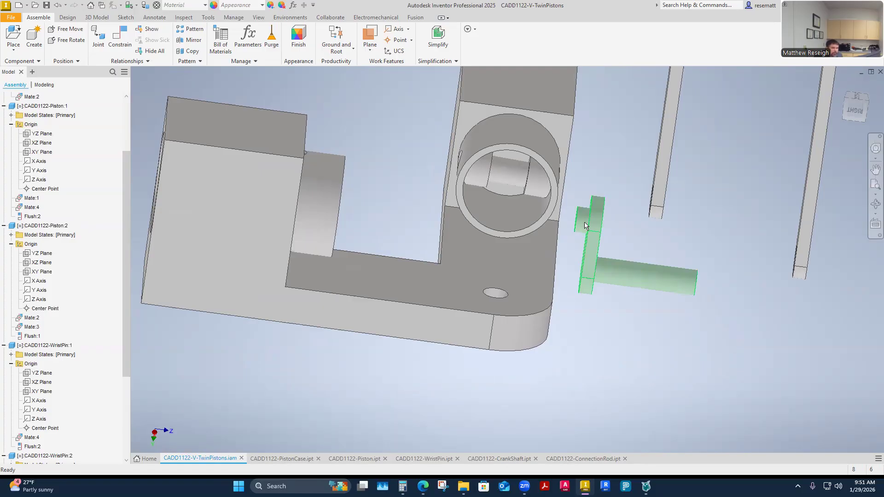
middle_click_drag(566, 305, 513, 207, "shift")
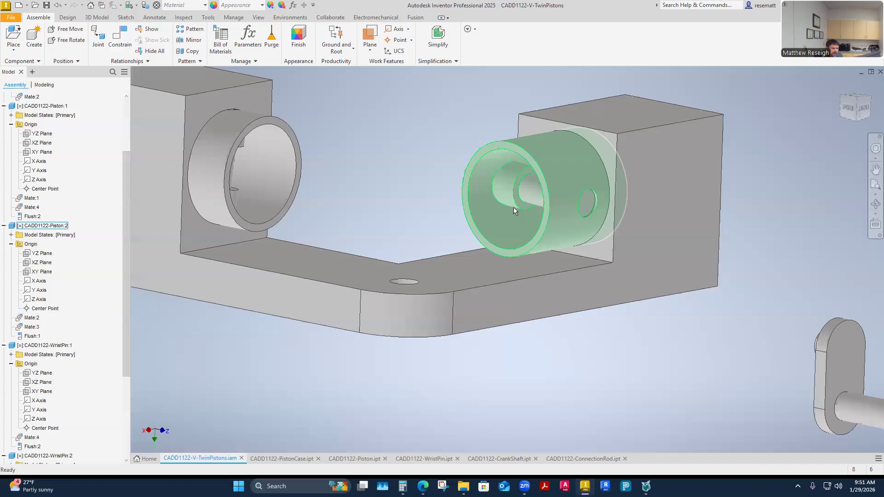
middle_click_drag(555, 262, 575, 246, "shift")
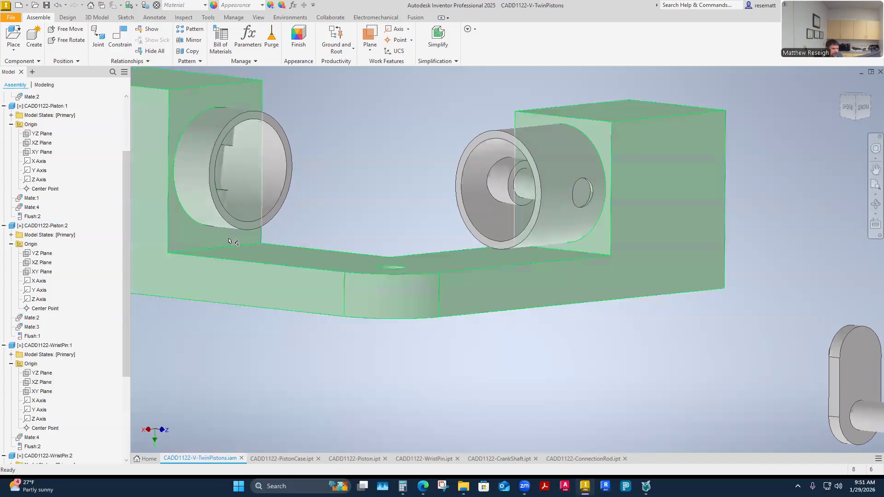
middle_click_drag(226, 247, 751, 294, "shift")
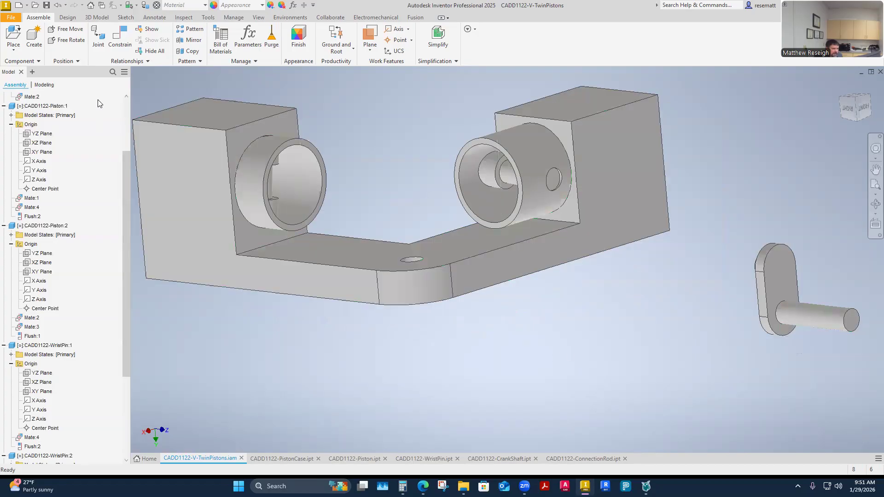
left_click(121, 41)
middle_click_drag(426, 255, 728, 252, "shift")
left_click(725, 249)
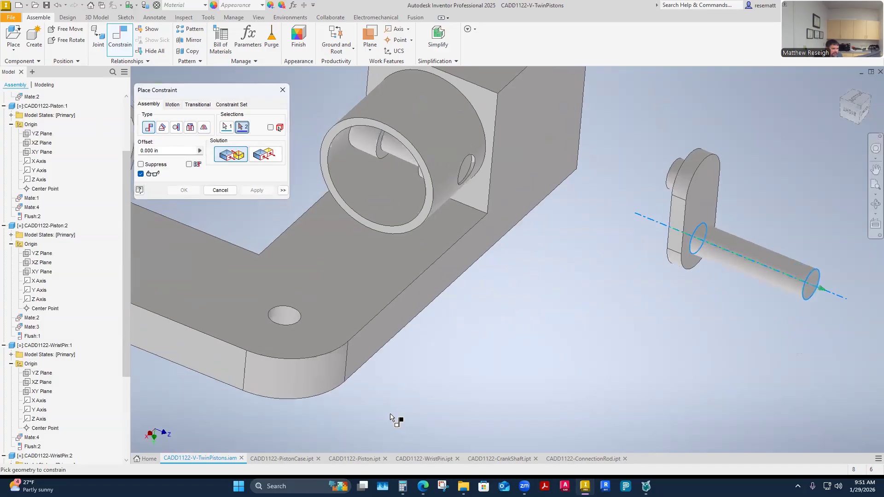
scroll(340, 316, "down", 5)
left_click(327, 301)
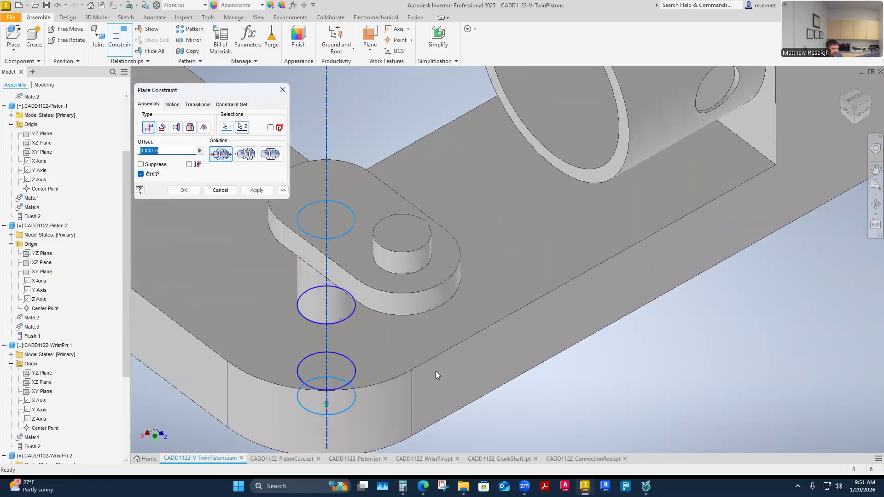
scroll(568, 403, "up", 4)
middle_click_drag(568, 403, 319, 253, "shift")
left_click(183, 192)
Step: Swing the crankshaft about its hole and bring the loose connecting rods closer to the piston case
middle_click_drag(542, 328, 477, 228, "shift")
left_click(476, 227)
left_click_drag(477, 228, 518, 230)
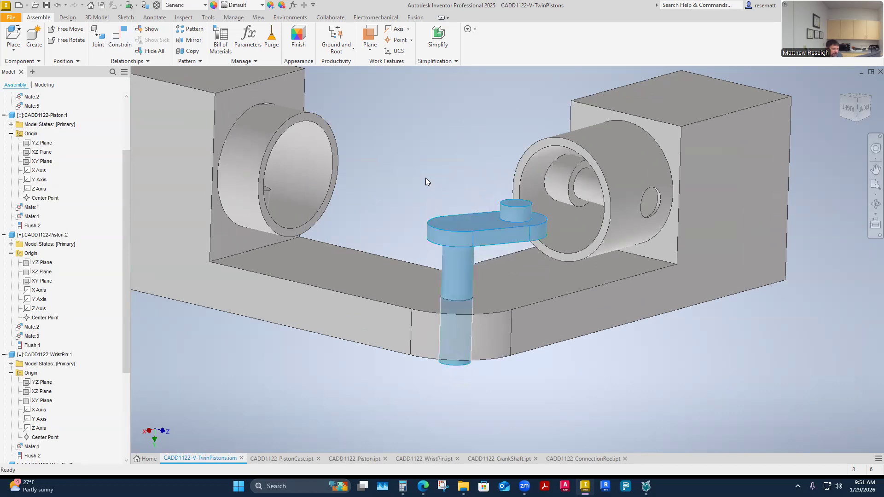
left_click(425, 178)
scroll(614, 248, "down", 5)
left_click_drag(728, 268, 540, 299)
middle_click_drag(460, 309, 525, 316, "shift")
scroll(471, 246, "up", 4)
scroll(376, 214, "down", 3)
left_click_drag(515, 315, 426, 246)
left_click(425, 246)
scroll(459, 256, "down", 4)
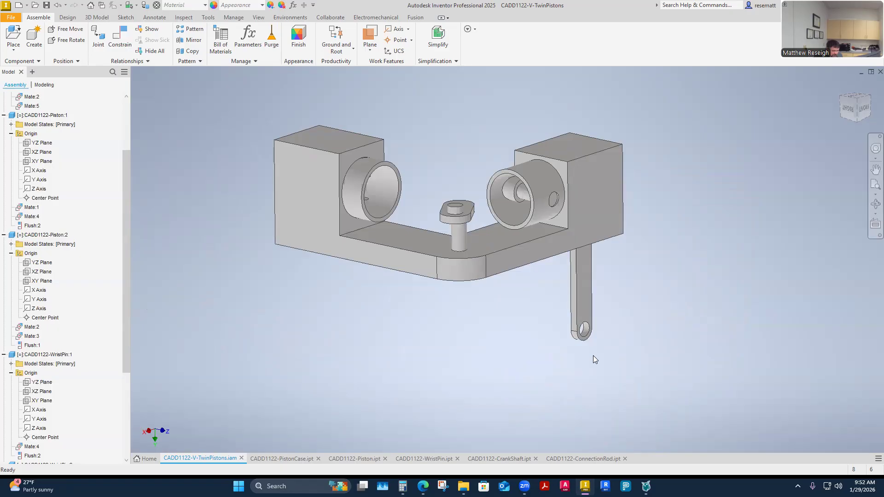
Step: Slide the crankshaft down through its hole and rotate the right-hand piston until its wrist pin stands roughly upright
middle_click_drag(452, 340, 451, 264, "shift")
left_click_drag(451, 227, 454, 253)
middle_click_drag(521, 326, 541, 196, "shift")
mouse_move(505, 189)
left_mouse_down()
mouse_move(493, 182)
mouse_move(504, 179)
mouse_move(498, 185)
left_mouse_up()
left_click_drag(526, 214, 582, 220)
middle_click_drag(684, 311, 533, 358, "shift")
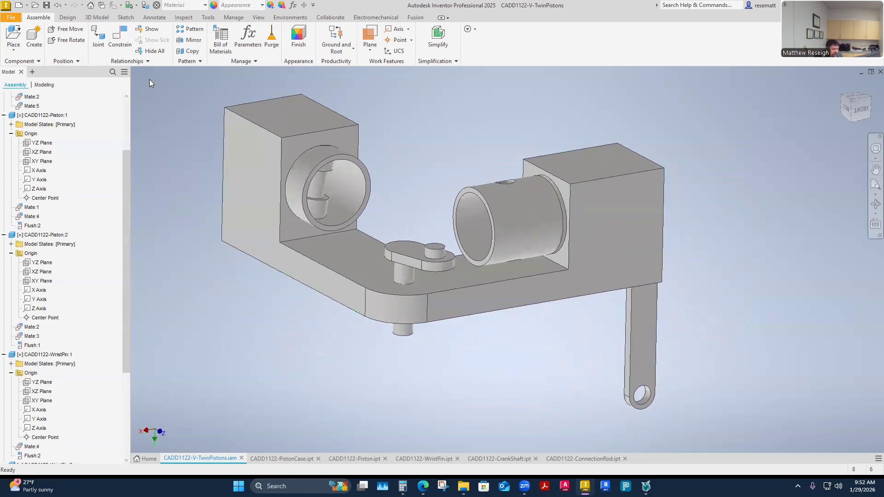
scroll(510, 284, "up", 8)
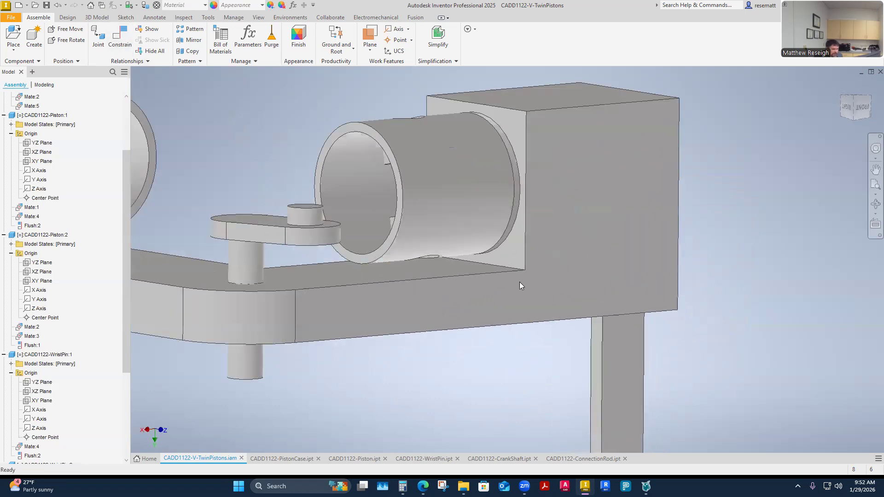
left_click(501, 265)
scroll(543, 362, "down", 5)
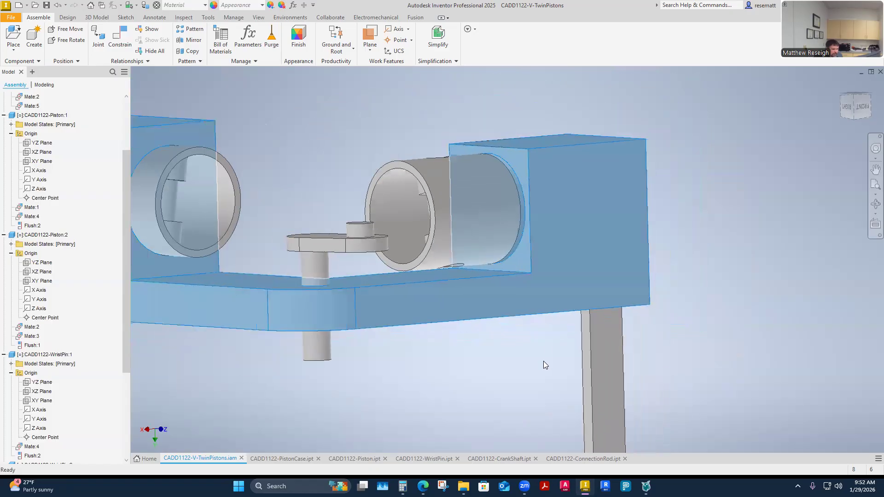
left_click(543, 361)
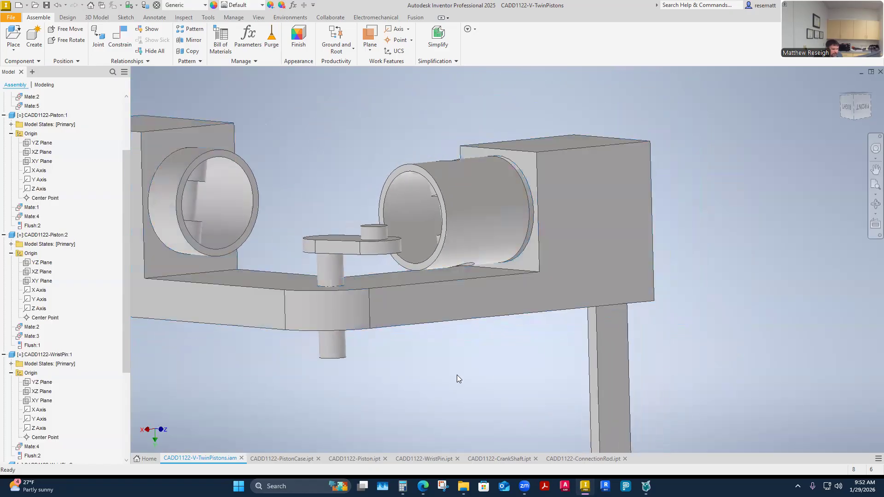
middle_click_drag(457, 375, 268, 261, "shift")
middle_click_drag(530, 378, 530, 368, "shift")
middle_click_drag(583, 397, 582, 403, "shift")
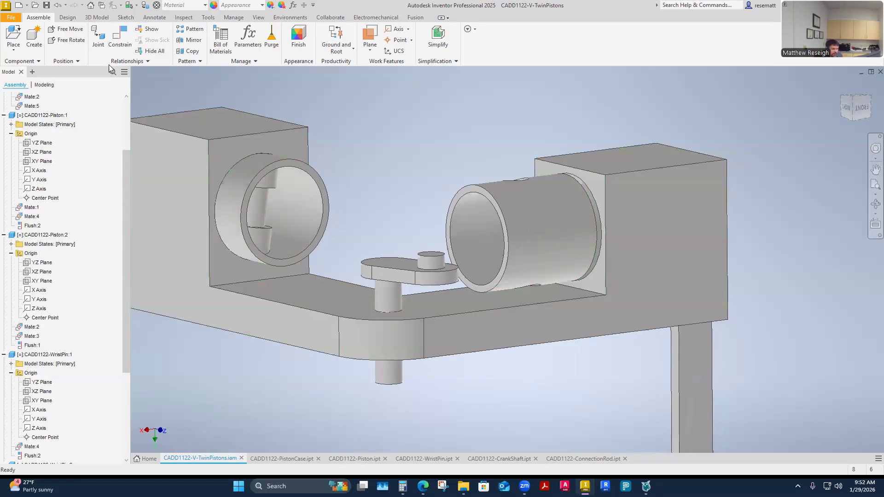
Step: Constrain one connecting rod's end hole to the axis of the right-hand piston's wrist pin with a 0.000 in Mate
left_click(122, 42)
scroll(636, 348, "up", 2)
middle_click_drag(636, 348, 614, 413, "shift")
scroll(617, 411, "down", 4)
scroll(613, 411, "down", 1)
scroll(613, 408, "up", 1)
middle_click_drag(607, 352, 614, 380, "shift")
scroll(611, 354, "up", 2)
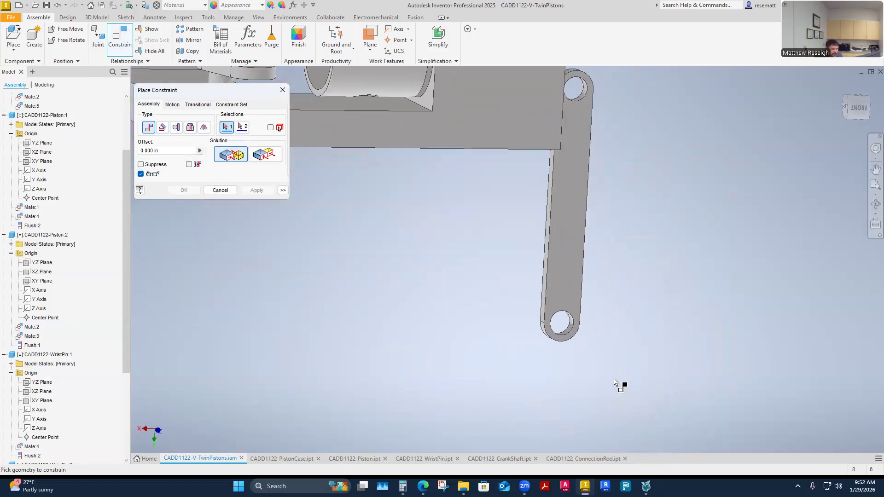
scroll(615, 380, "down", 2)
left_click(573, 426)
scroll(573, 426, "down", 1)
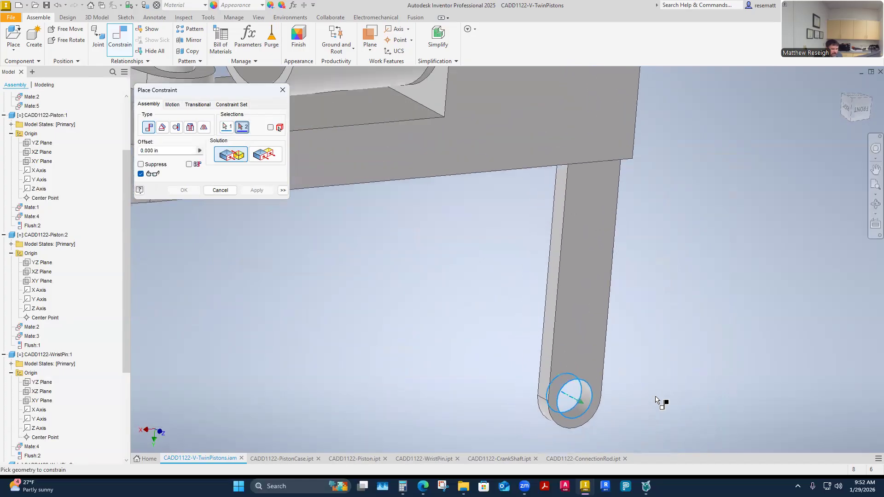
scroll(655, 397, "up", 3)
middle_click_drag(656, 397, 587, 291, "shift")
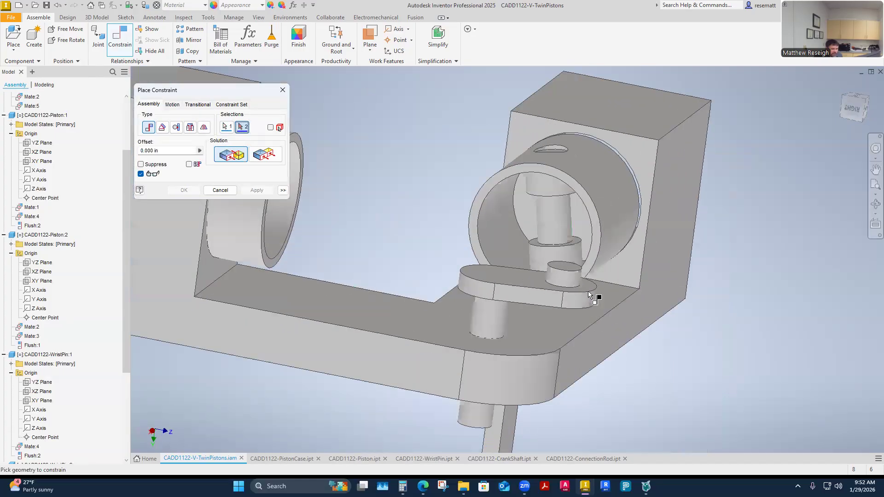
scroll(586, 287, "down", 3)
left_click(587, 253)
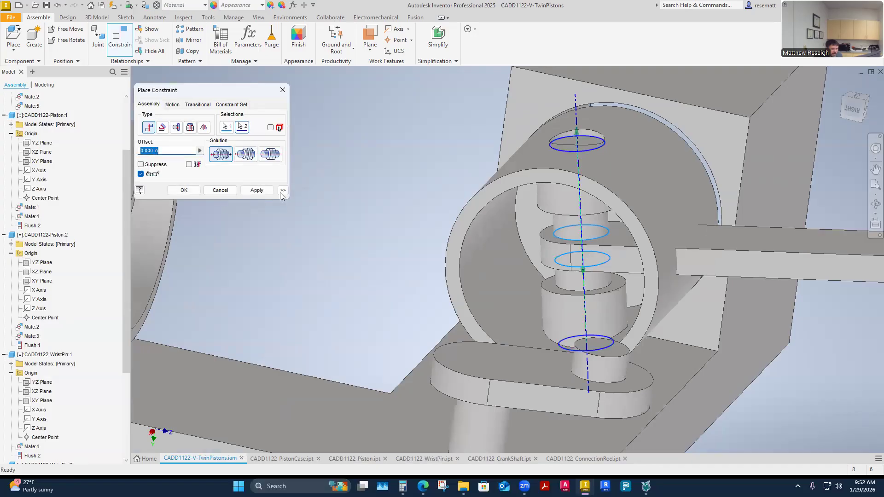
left_click(263, 192)
Step: Constrain the hole at the connecting rod's free end to the crankshaft's short crank pin with a 0.000 in Mate
scroll(490, 273, "up", 4)
middle_click_drag(490, 273, 620, 333, "shift")
scroll(617, 340, "down", 5)
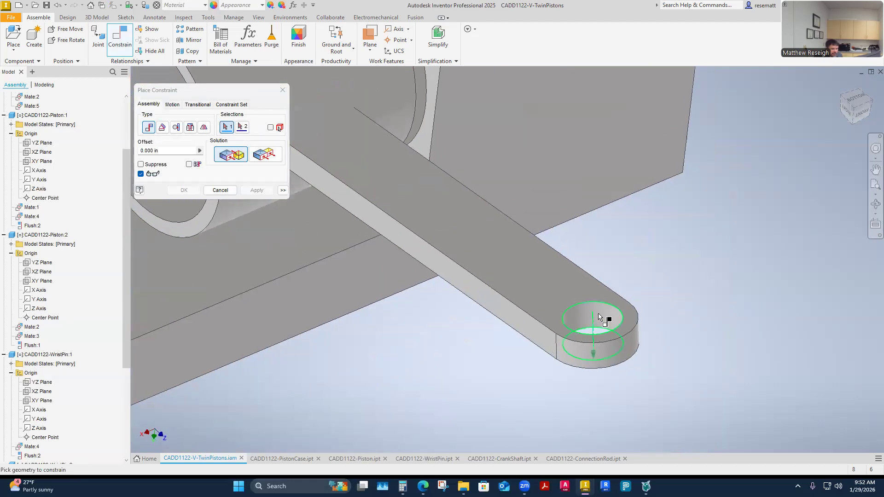
left_click(599, 317)
scroll(592, 346, "up", 3)
scroll(547, 345, "down", 5)
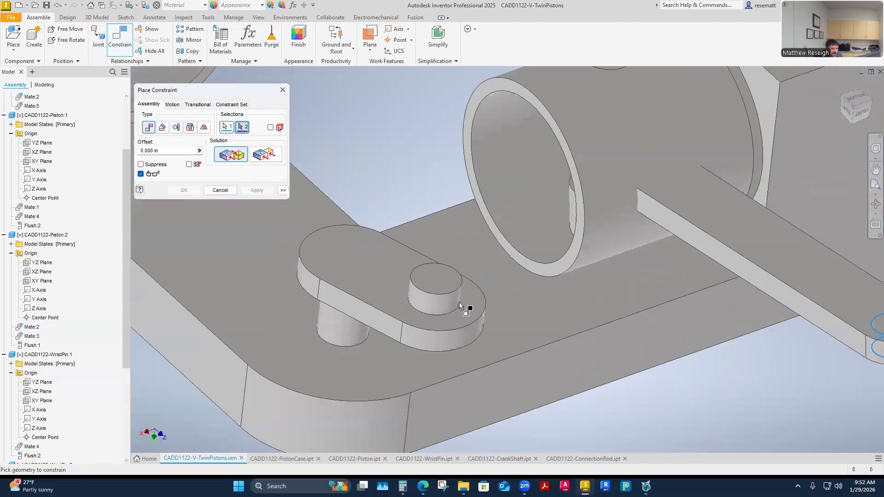
scroll(460, 302, "down", 2)
left_click(420, 349)
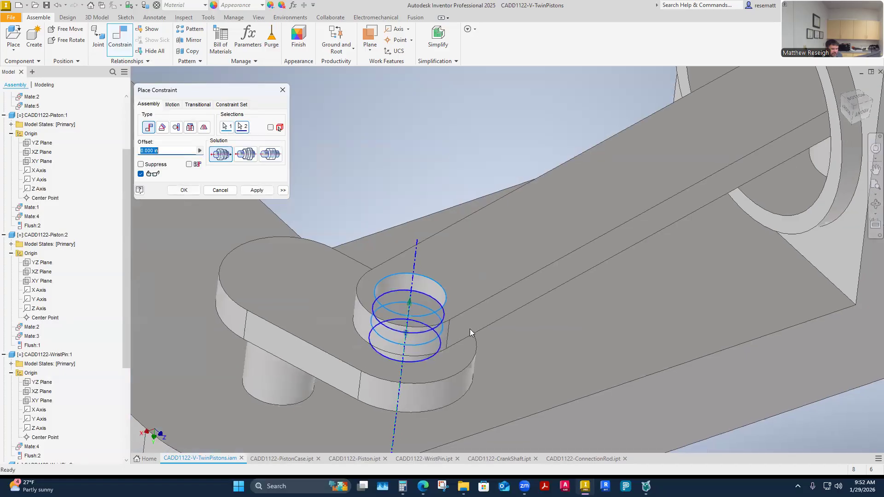
scroll(546, 355, "up", 5)
middle_click_drag(546, 355, 540, 358, "shift")
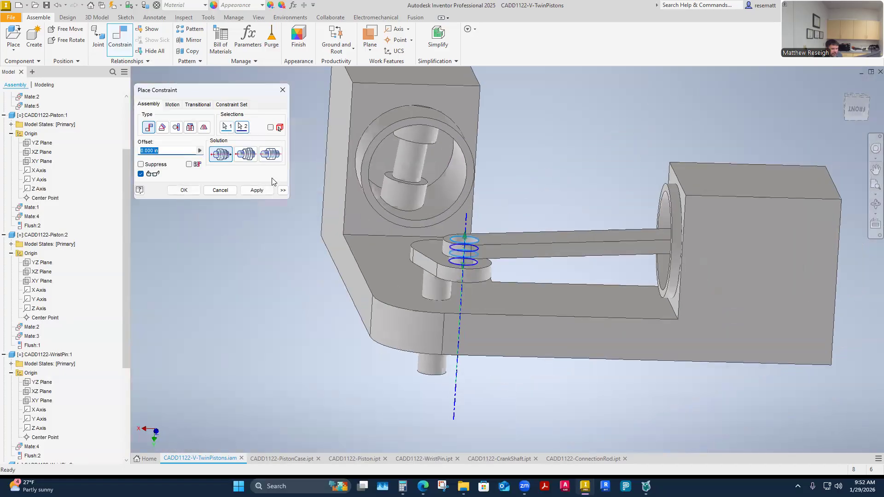
left_click(184, 191)
Step: Move the crankshaft and attached connecting rod by hand to examine how the rod swings and slides along its pins
mouse_move(235, 287)
middle_mouse_down("shift")
mouse_move(361, 336)
mouse_move(578, 378)
mouse_move(464, 256)
mouse_move(468, 247)
middle_mouse_up("shift")
scroll(469, 247, "up", 1)
left_click_drag(469, 247, 453, 224)
left_click(466, 253)
scroll(516, 285, "down", 2)
left_click(564, 349)
middle_click_drag(564, 349, 461, 204, "shift")
left_click_drag(461, 208, 478, 254)
middle_click_drag(468, 177, 518, 183, "shift")
left_click_drag(518, 183, 529, 213)
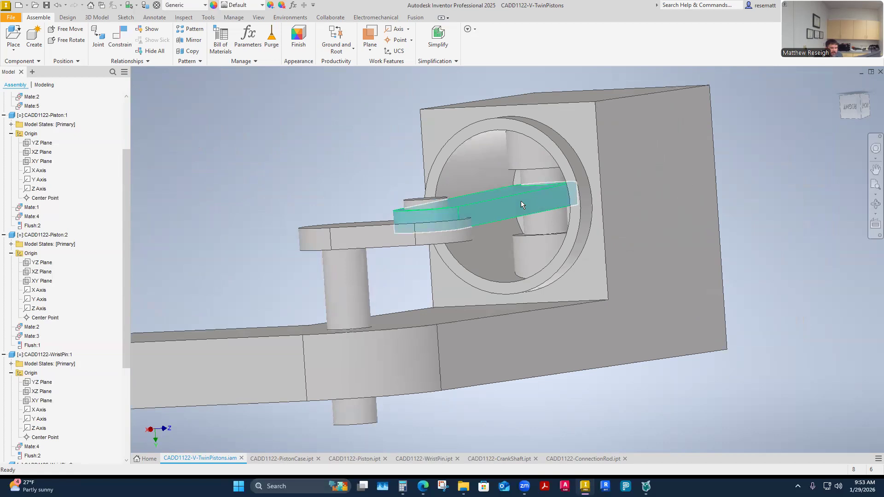
Step: Open the connecting rod part and review its origin planes and the extrusion's direction and distance settings
right_click(521, 203)
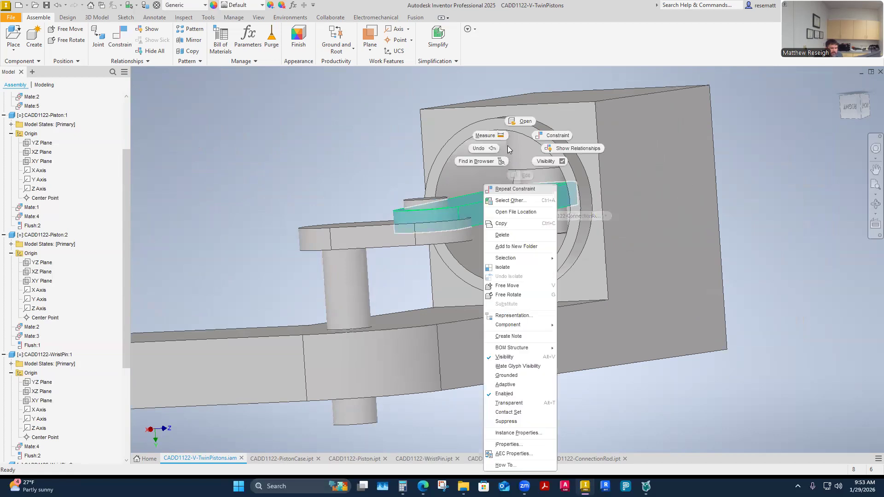
left_click(520, 121)
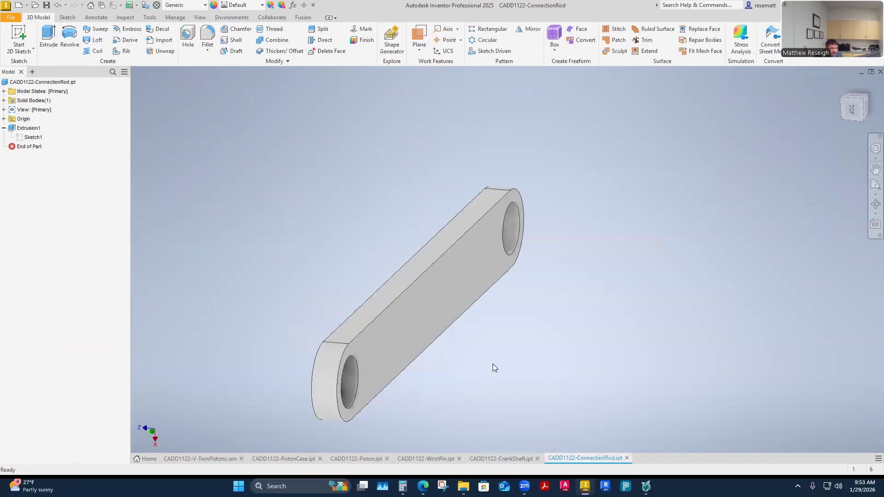
left_click(4, 119)
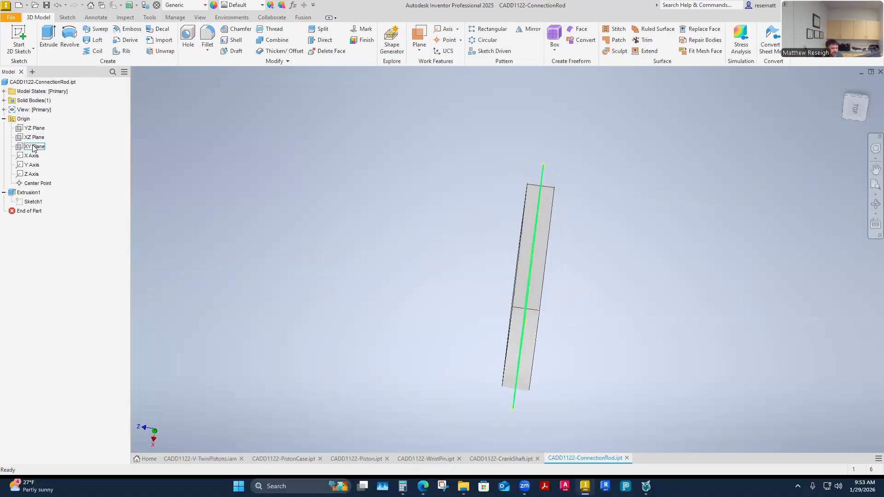
left_click(25, 193)
right_click(26, 193)
left_click(48, 269)
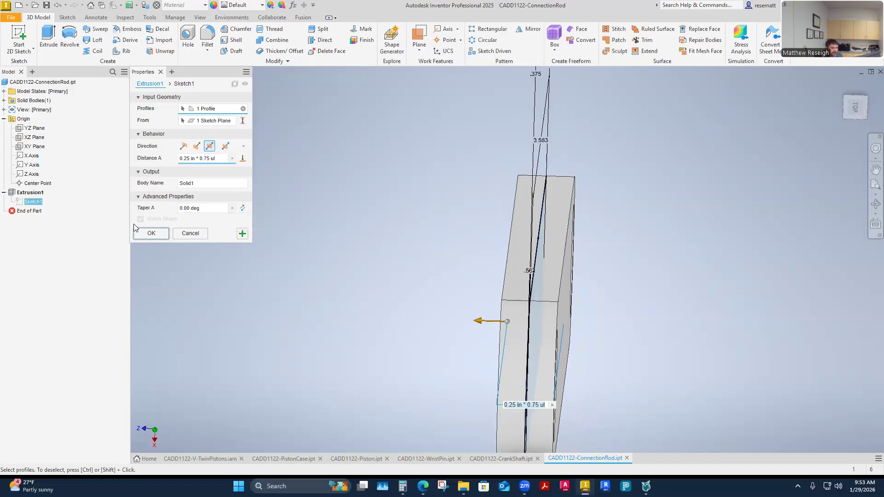
left_click(150, 234)
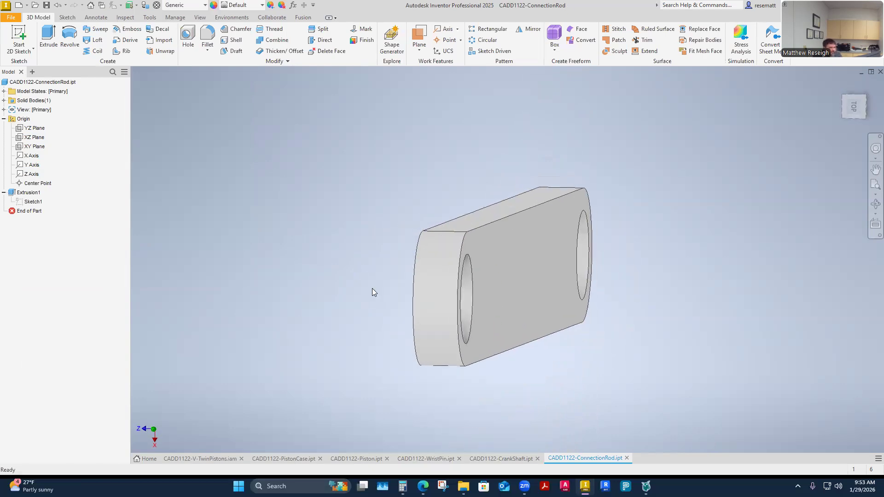
Step: Switch to the V-twin assembly, identify the right-hand wrist pin's XY plane and slide the connecting rod along its pins by hand
left_click(216, 459)
mouse_move(528, 211)
left_mouse_down()
mouse_move(530, 229)
mouse_move(539, 209)
left_mouse_up()
left_click(280, 158)
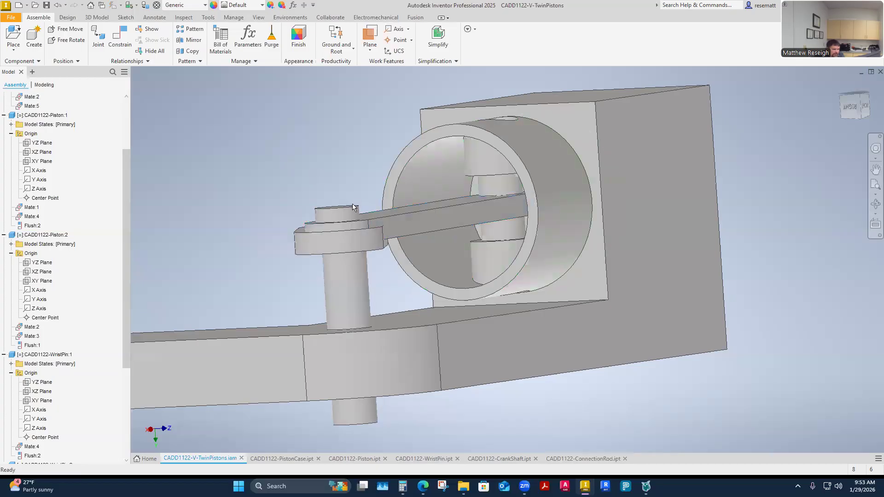
left_click(512, 226)
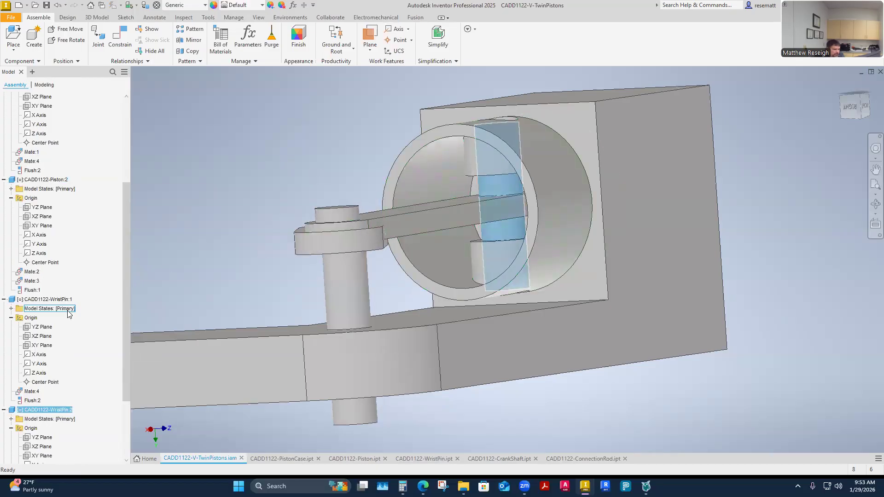
scroll(60, 341, "down", 3)
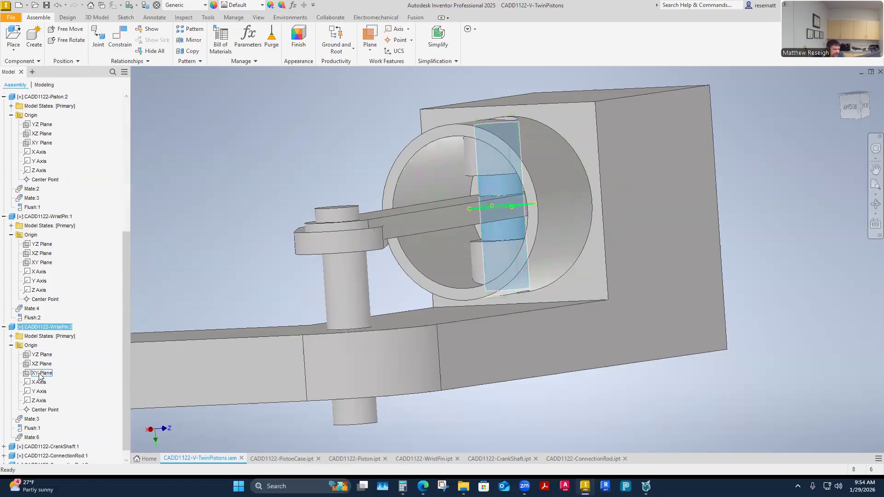
left_click(40, 374)
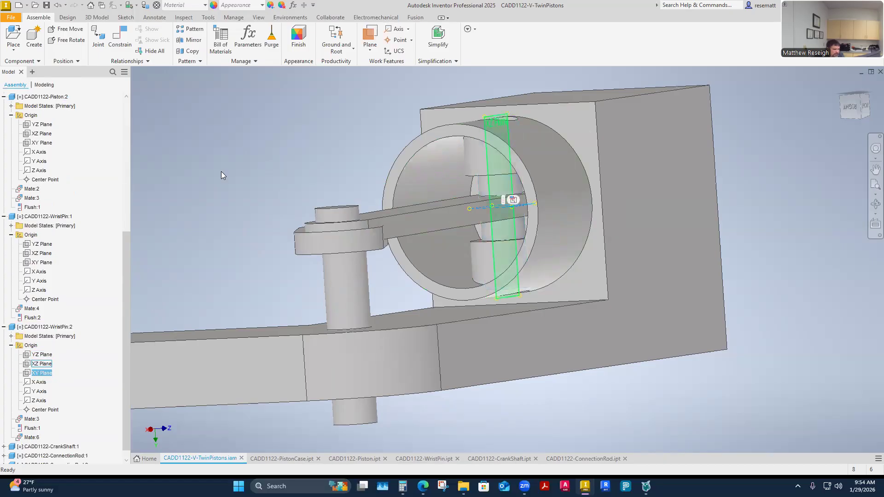
left_click_drag(397, 228, 399, 193)
left_click(209, 179)
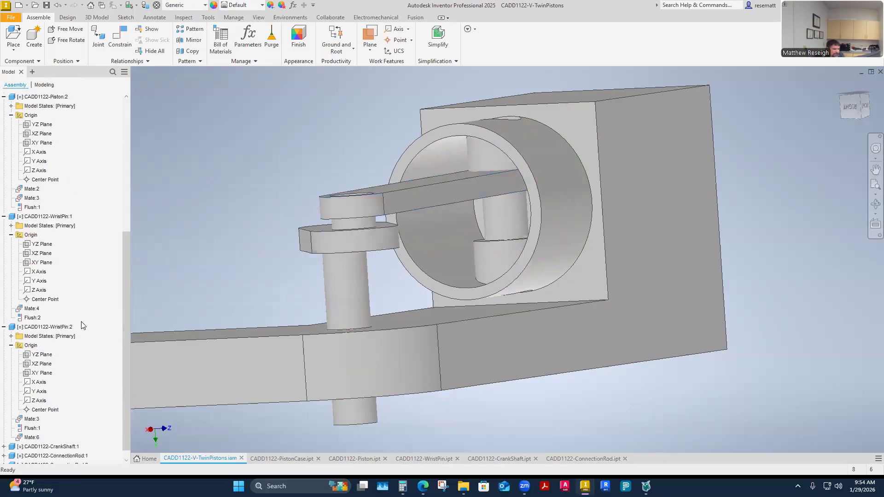
Step: Collapse the model tree, then expand the origin planes of the second wrist pin and the first connecting rod
right_click(91, 268)
left_click(115, 458)
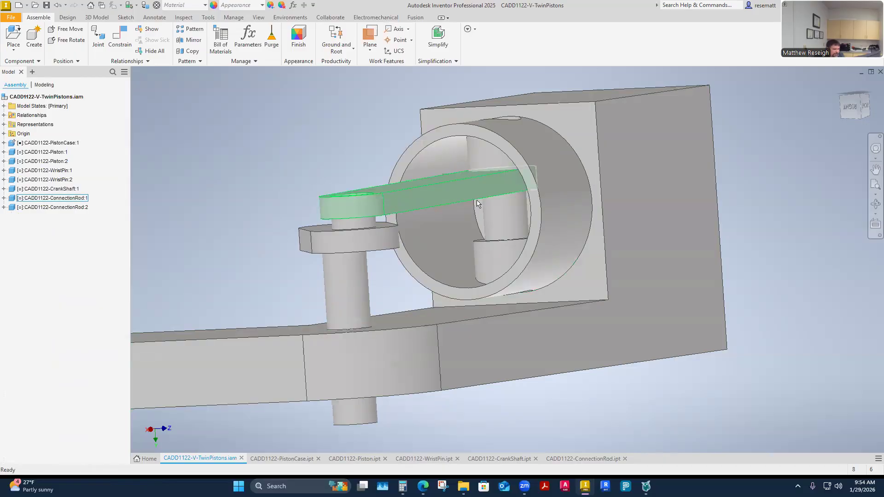
left_click(504, 221)
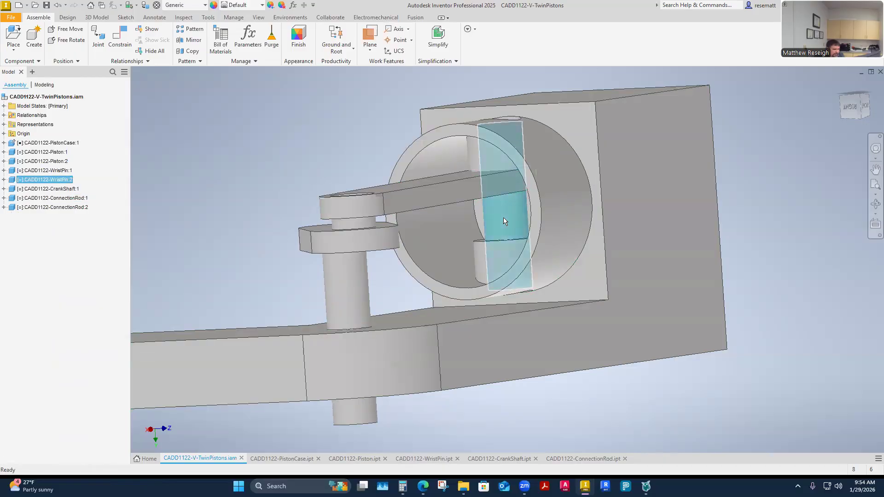
left_click(4, 180)
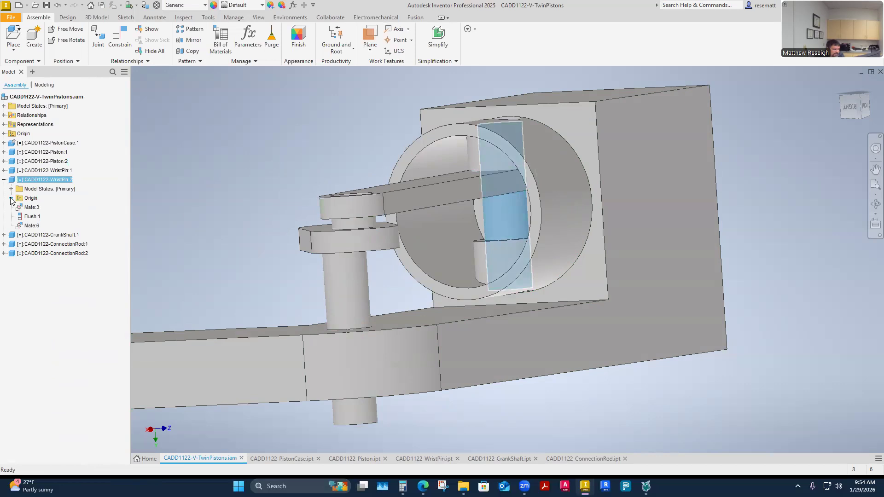
left_click(11, 198)
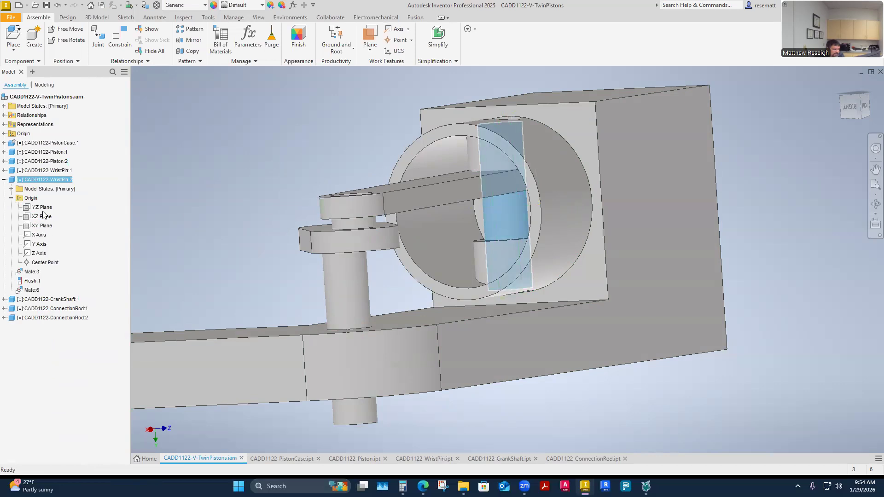
left_click(413, 202)
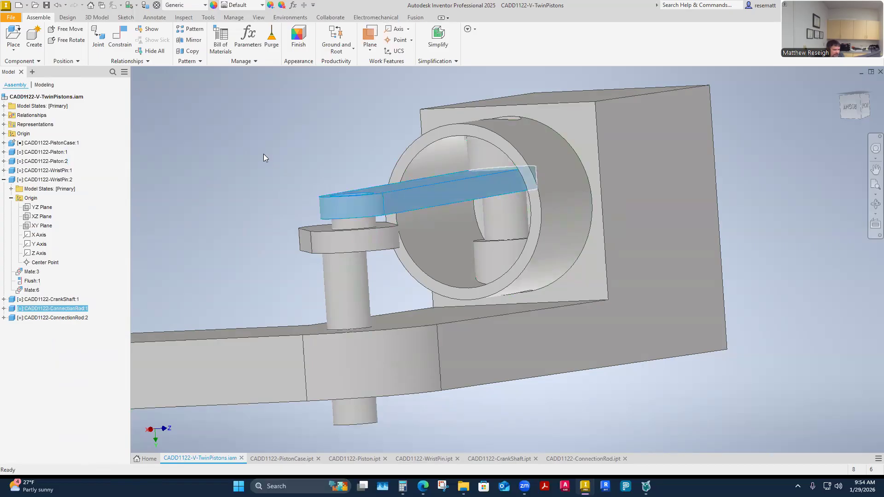
left_click(4, 309)
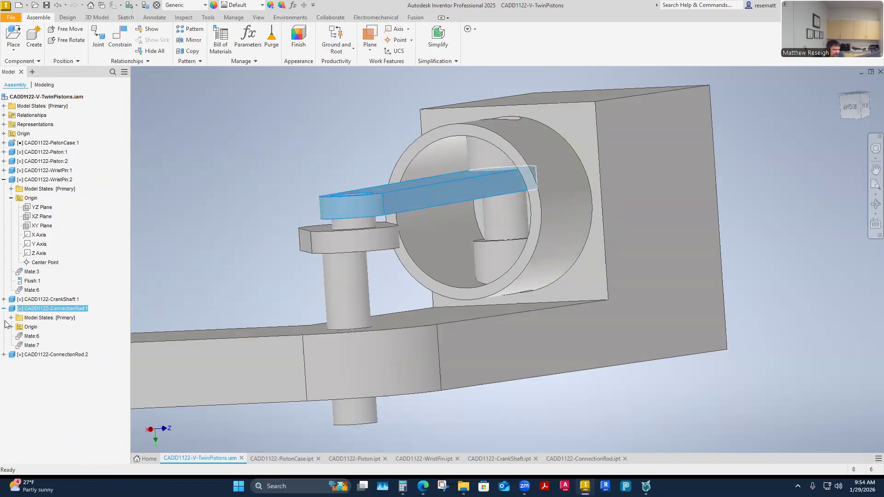
left_click(12, 327)
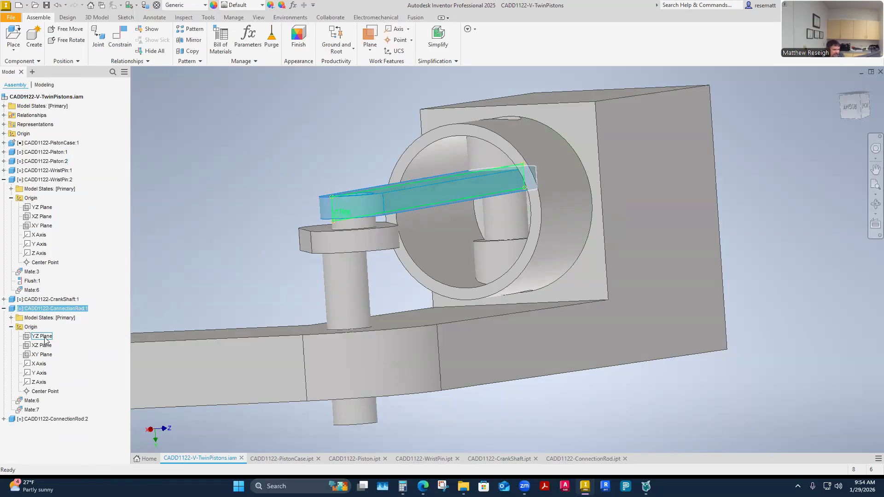
left_click(209, 215)
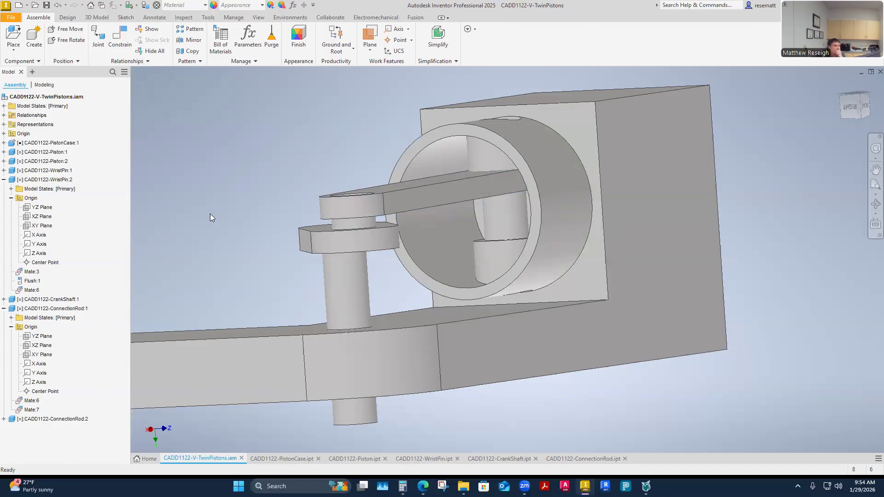
Step: Open the connecting rod part's sketch and check the expression behind its hole-to-hole distance, leaving it as it is
left_click(587, 460)
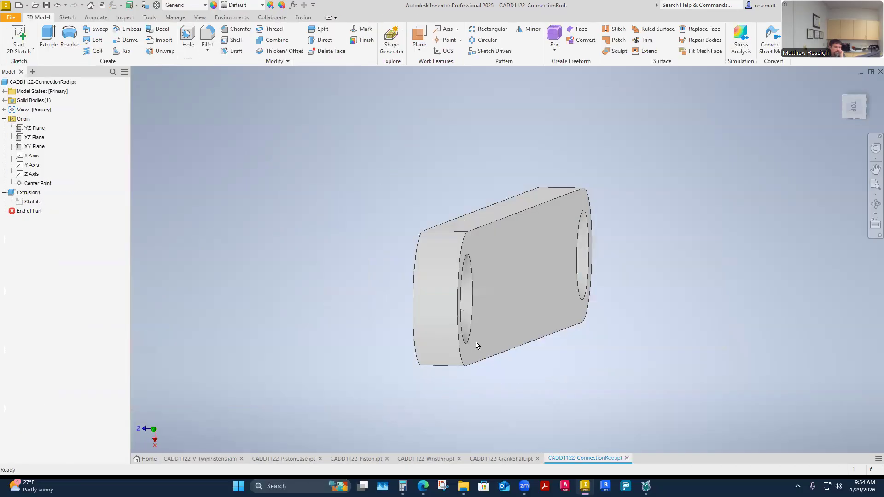
left_click(35, 205)
right_click(35, 205)
left_click(50, 231)
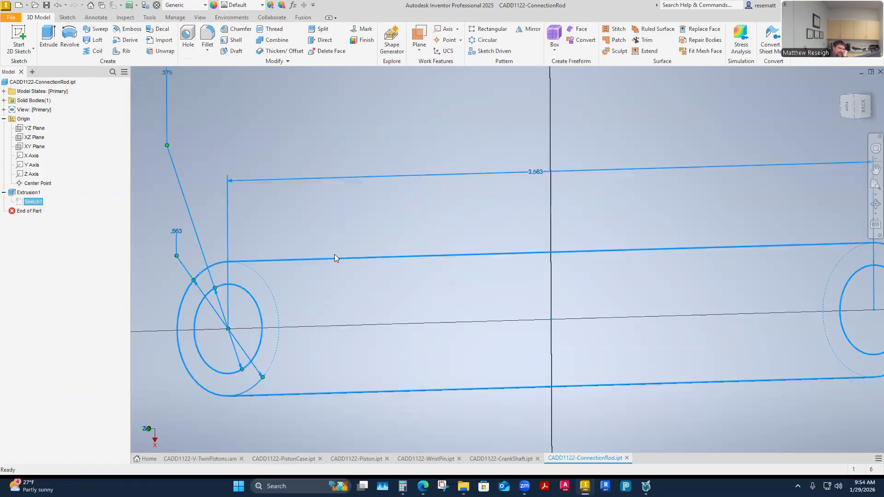
double_click(494, 212)
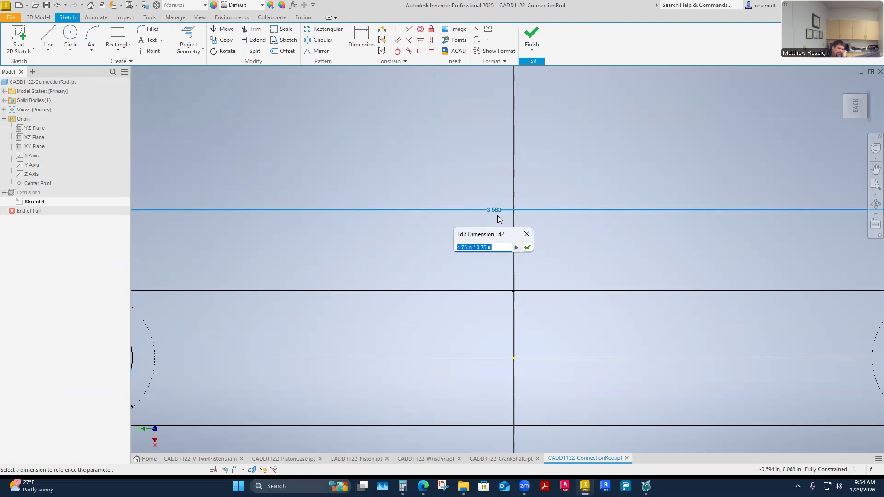
left_click(531, 36)
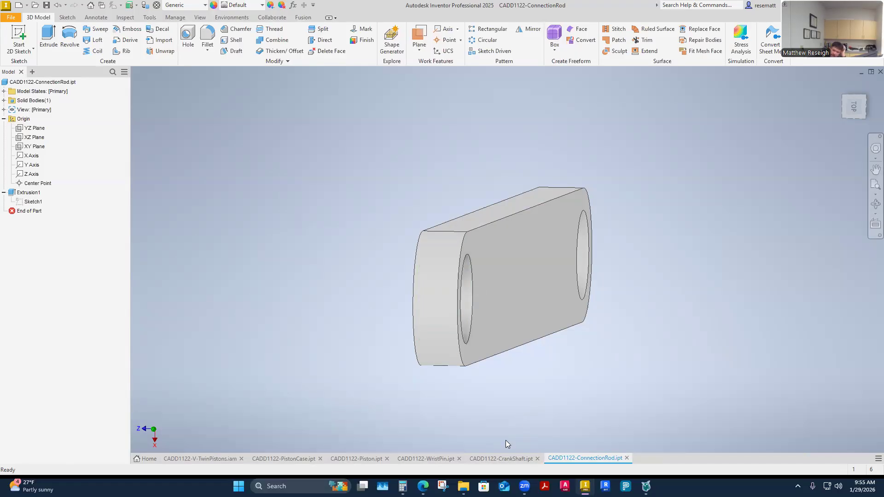
Step: Return to the assembly and move the piston, rod and crankshaft by hand to examine their motion from several angles
left_click(202, 459)
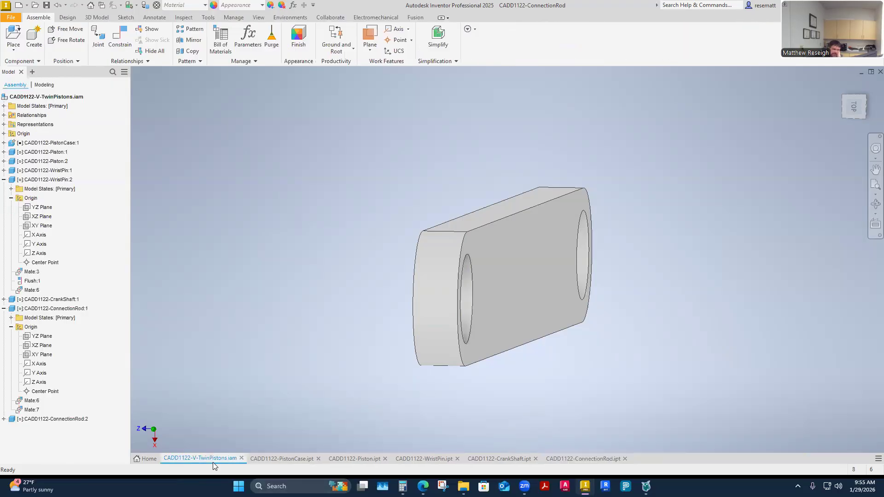
left_click_drag(545, 222, 617, 207)
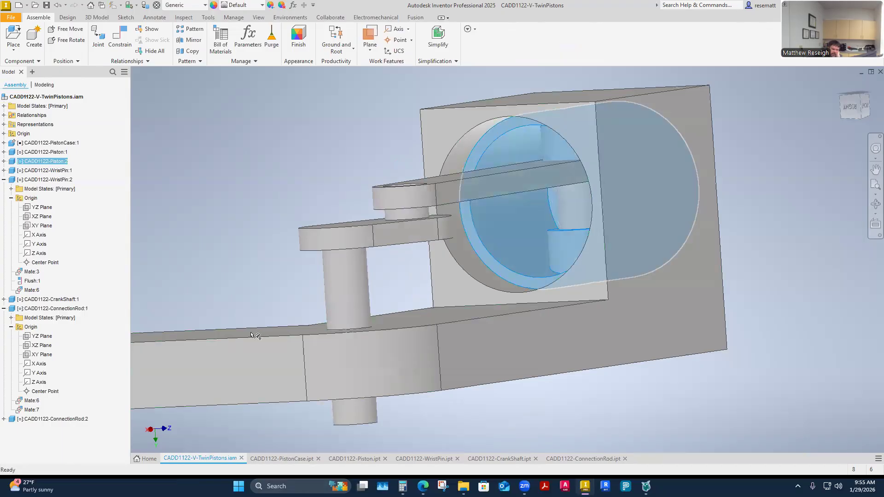
middle_click_drag(234, 269, 560, 230, "shift")
middle_click_drag(619, 236, 352, 233, "shift")
left_click(295, 185)
left_click_drag(391, 213, 286, 212)
left_click(436, 389)
middle_click_drag(436, 390, 538, 302, "shift")
left_click_drag(521, 254, 480, 279)
left_click_drag(444, 289, 442, 285)
left_click(347, 134)
middle_click_drag(368, 295, 407, 221, "shift")
left_click_drag(421, 217, 345, 230)
left_click(397, 144)
middle_click_drag(397, 144, 421, 229, "shift")
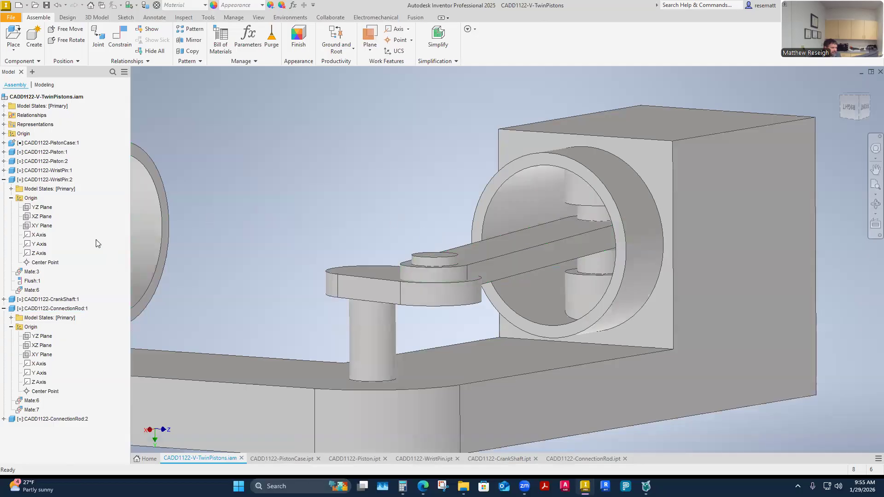
Step: Constrain the second wrist pin's XY plane to the first connecting rod's XY plane with a 0.000 in Mate
left_click(42, 180)
left_click(187, 237)
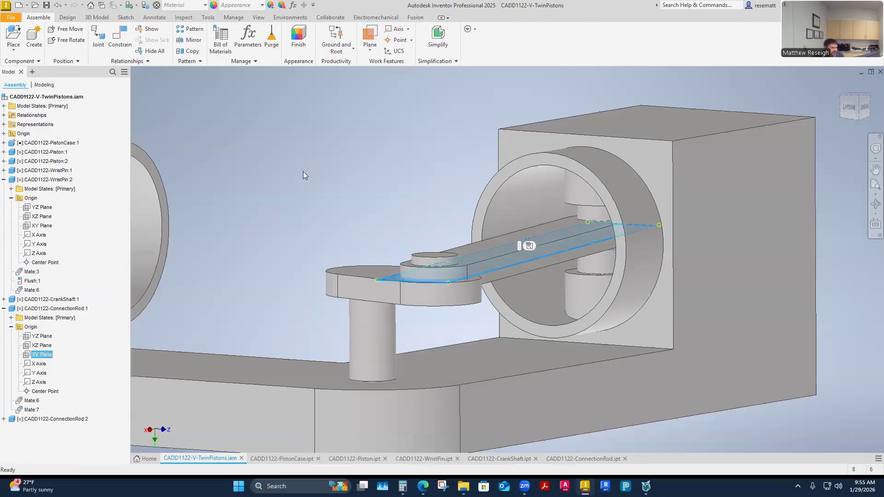
middle_click_drag(391, 198, 434, 297, "shift")
left_click(433, 298)
middle_click_drag(426, 159, 152, 60, "shift")
left_click(120, 39)
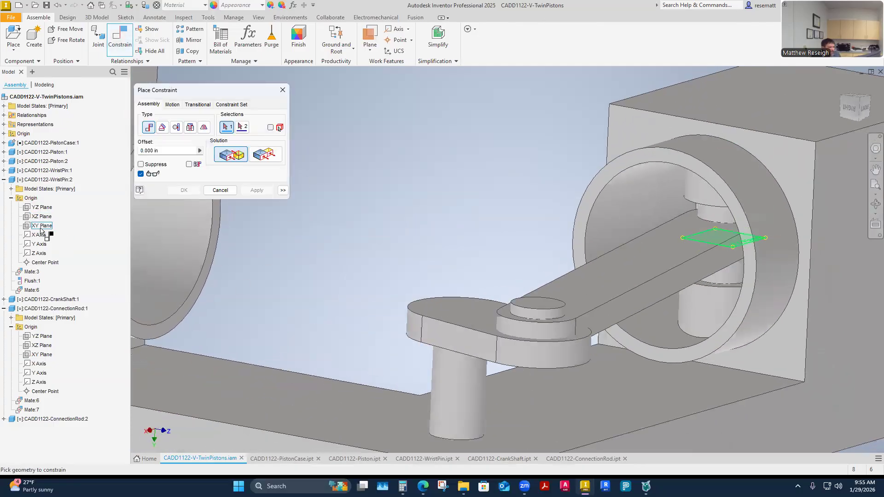
left_click(42, 226)
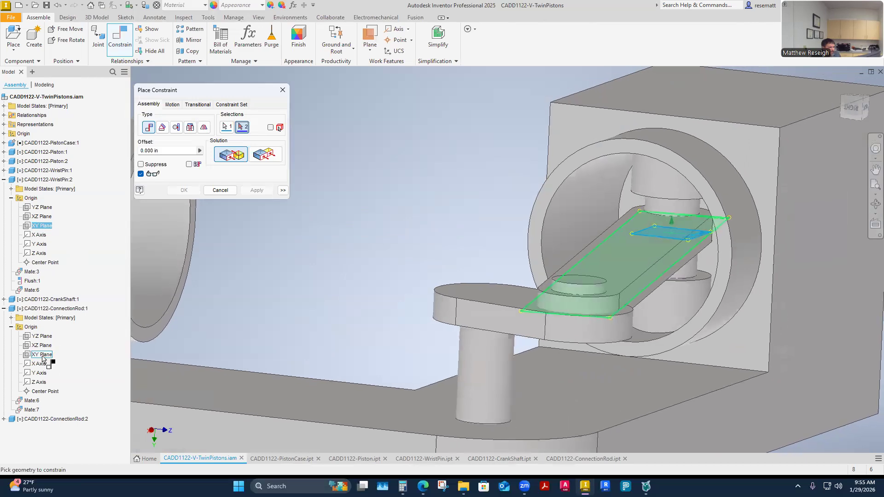
left_click(41, 355)
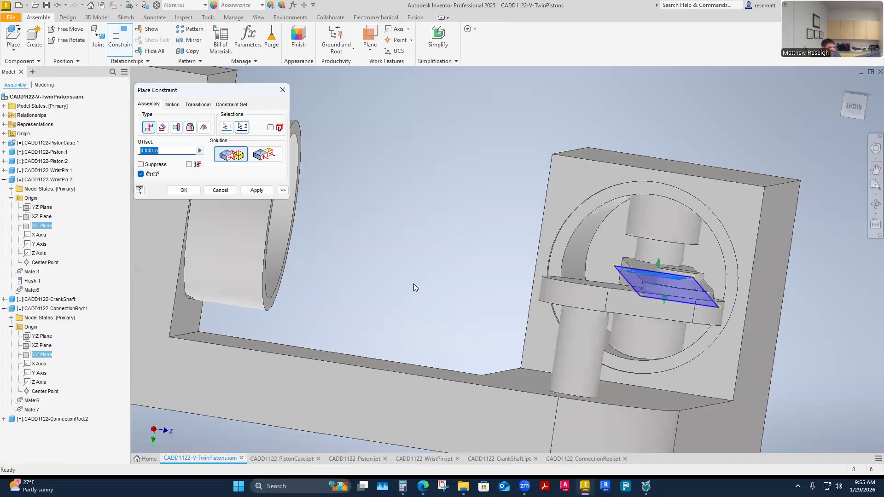
left_click(257, 192)
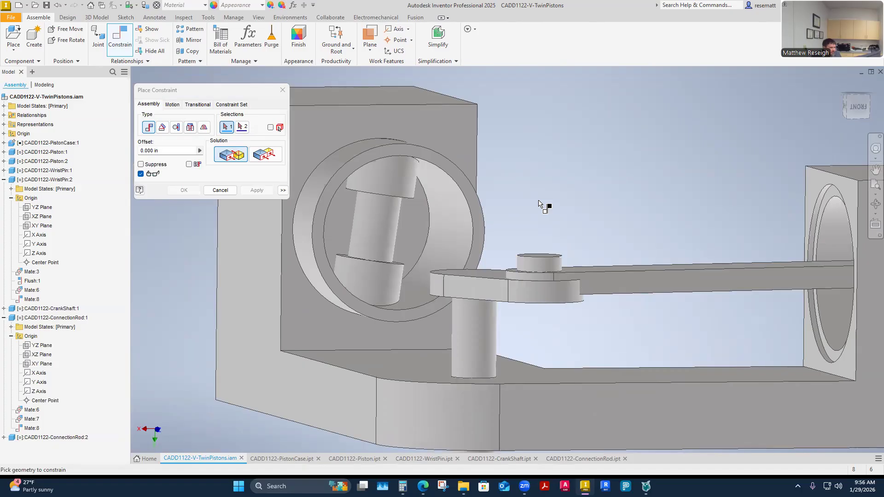
key("Escape")
Step: Rotate the crankshaft by hand and inspect up close how the connecting rod's end sits on the crank pin
left_click_drag(625, 271, 604, 310)
left_click(596, 242)
middle_click_drag(592, 328, 502, 256, "shift")
left_click_drag(502, 256, 497, 275)
left_click(561, 182)
middle_click_drag(608, 225, 588, 279, "shift")
scroll(589, 279, "up", 1)
scroll(589, 279, "up", 1)
middle_click_drag(673, 313, 646, 207, "shift")
left_click(648, 203)
scroll(694, 260, "down", 2)
middle_click_drag(694, 261, 586, 278, "shift")
left_click(524, 306)
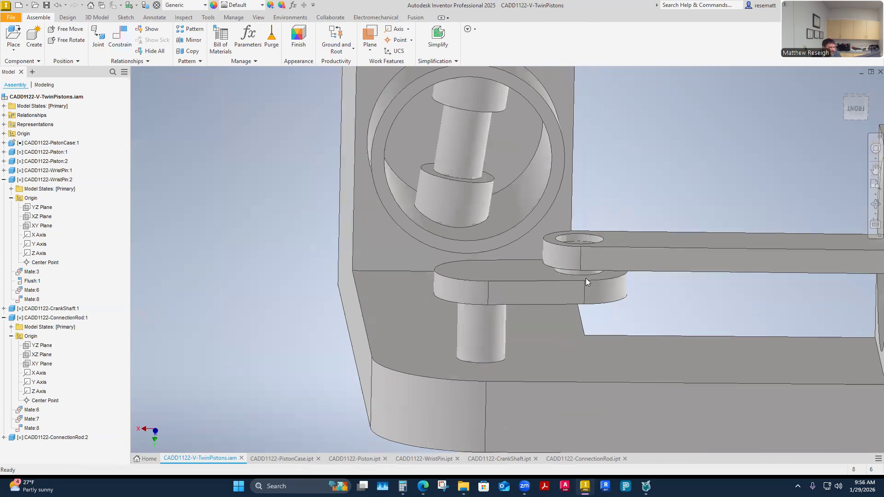
Step: Turn the crankshaft through its travel and examine the clearance and motion of the rod, piston and case from several angles
mouse_move(532, 296)
left_mouse_down()
mouse_move(532, 279)
mouse_move(533, 330)
mouse_move(534, 283)
mouse_move(539, 318)
mouse_move(538, 302)
left_mouse_up()
left_click(698, 195)
scroll(697, 195, "down", 4)
middle_click_drag(700, 198, 529, 196, "shift")
mouse_move(529, 199)
left_mouse_down()
mouse_move(571, 207)
mouse_move(534, 177)
mouse_move(534, 184)
left_mouse_up()
middle_click_drag(534, 226, 594, 239, "shift")
middle_click_drag(639, 208, 476, 207, "shift")
middle_click_drag(538, 162, 552, 197, "shift")
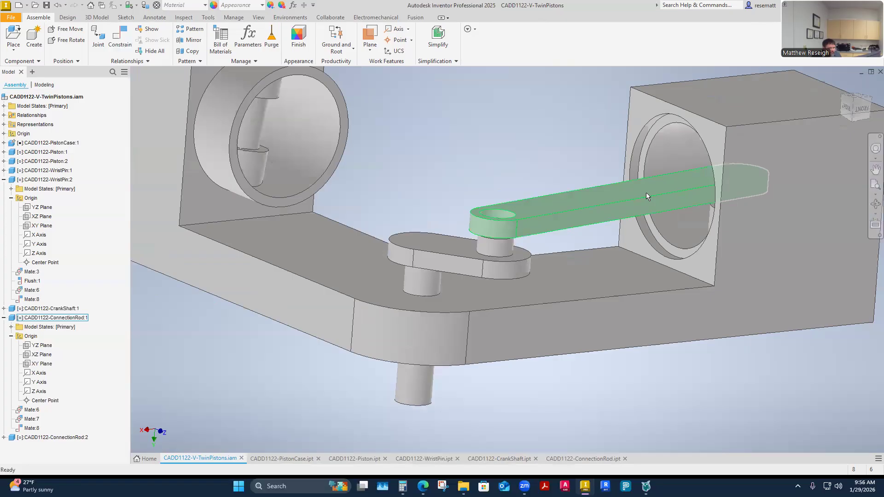
middle_click_drag(590, 203, 635, 258, "shift")
left_click(632, 262)
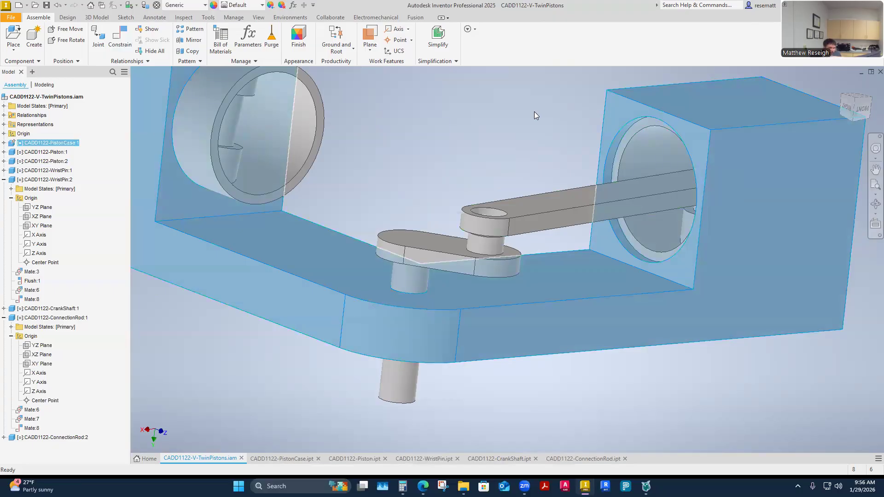
left_click(435, 130)
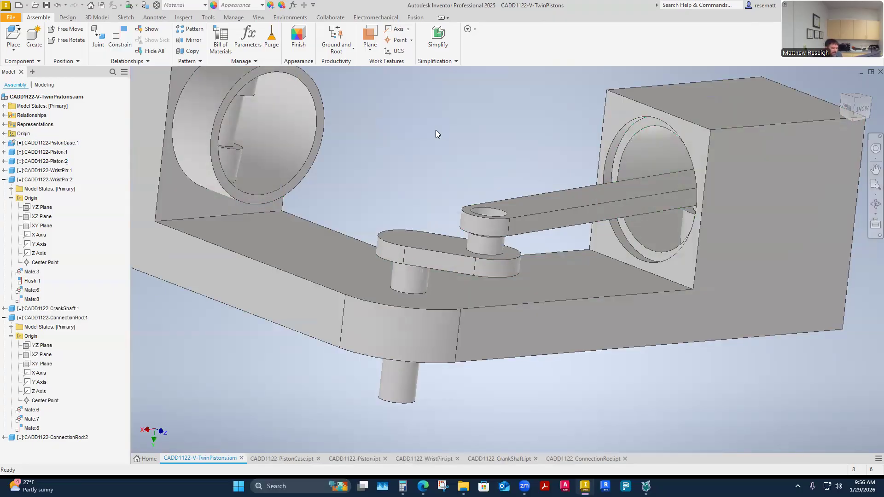
left_click_drag(427, 246, 442, 225)
left_click(456, 180)
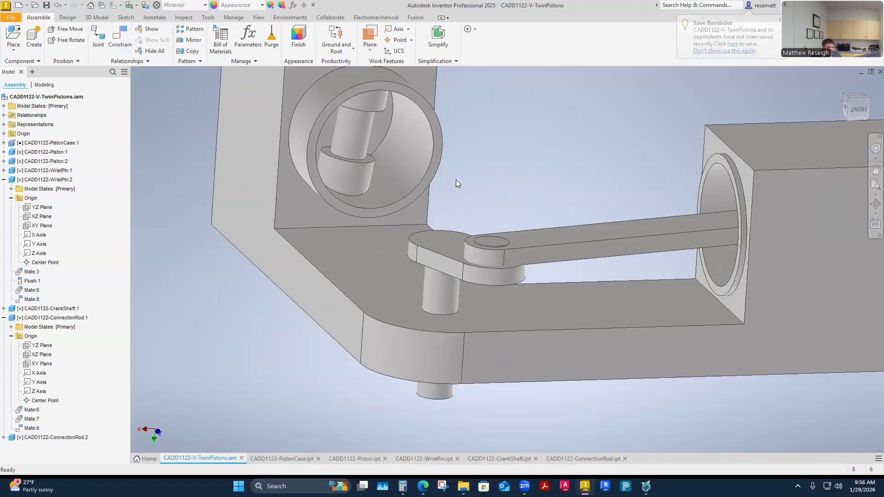
left_click_drag(452, 264, 449, 307)
middle_click_drag(529, 160, 543, 198, "shift")
left_click_drag(564, 237, 527, 85)
left_click(527, 86)
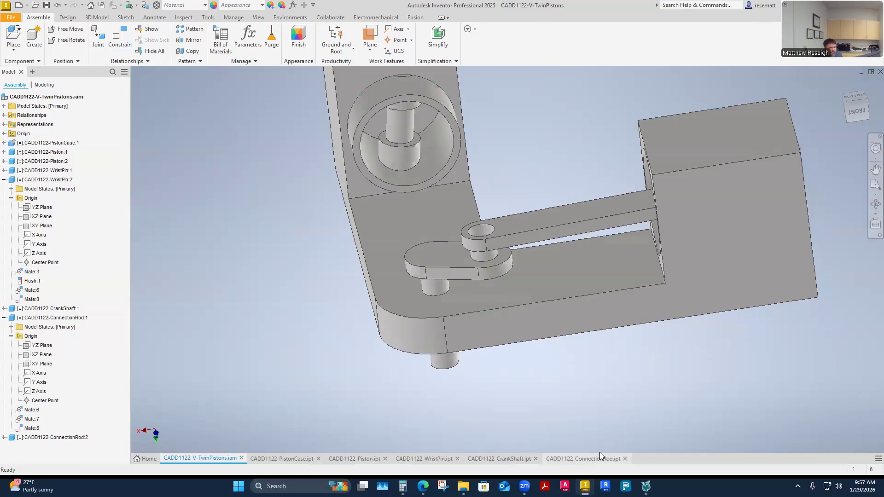
Step: Reopen the connecting rod part and review its sketch's hole-to-hole distance and end diameter dimensions
left_click(599, 453)
right_click(30, 202)
left_click(45, 223)
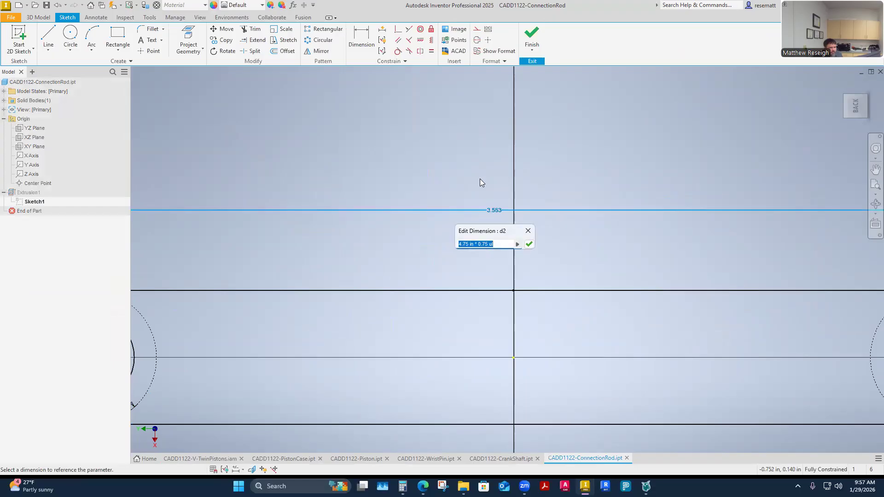
left_click(530, 234)
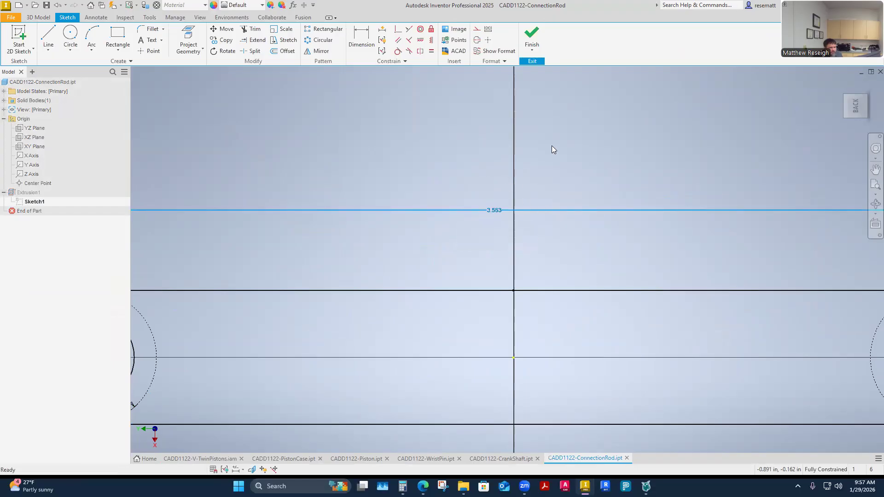
scroll(552, 146, "down", 2)
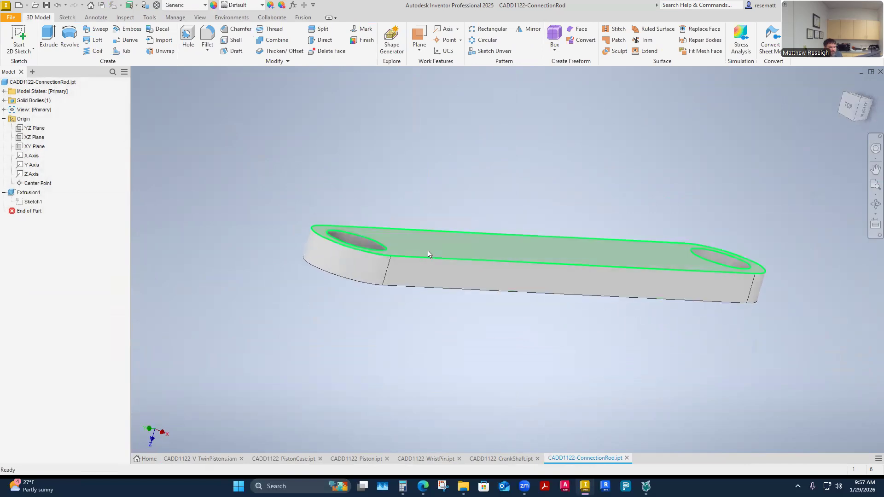
left_click(30, 202)
mouse_move(202, 249)
middle_mouse_down("shift")
mouse_move(223, 292)
mouse_move(253, 261)
middle_mouse_up("shift")
scroll(568, 229, "down", 1)
scroll(568, 229, "down", 1)
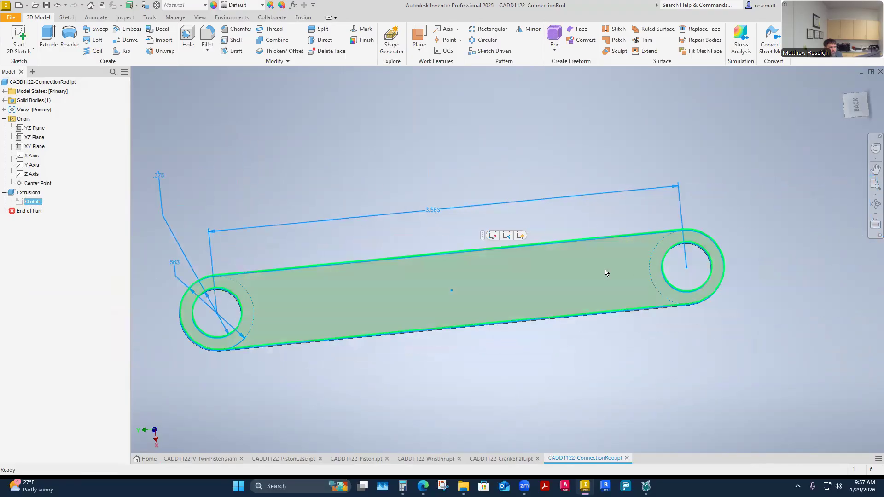
Step: Open the connecting rod's extrusion feature, review its direction and distance settings, cancel without changes, and examine the rod's thickness
scroll(606, 272, "down", 1)
right_click(28, 193)
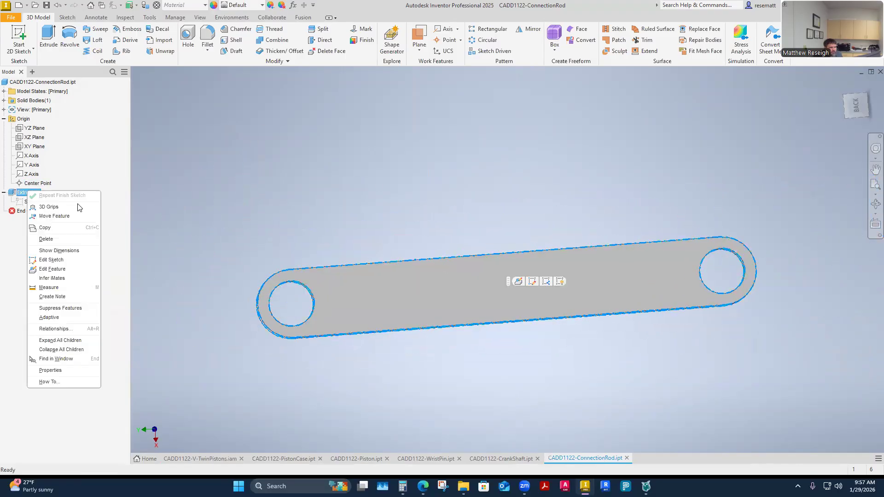
left_click(52, 270)
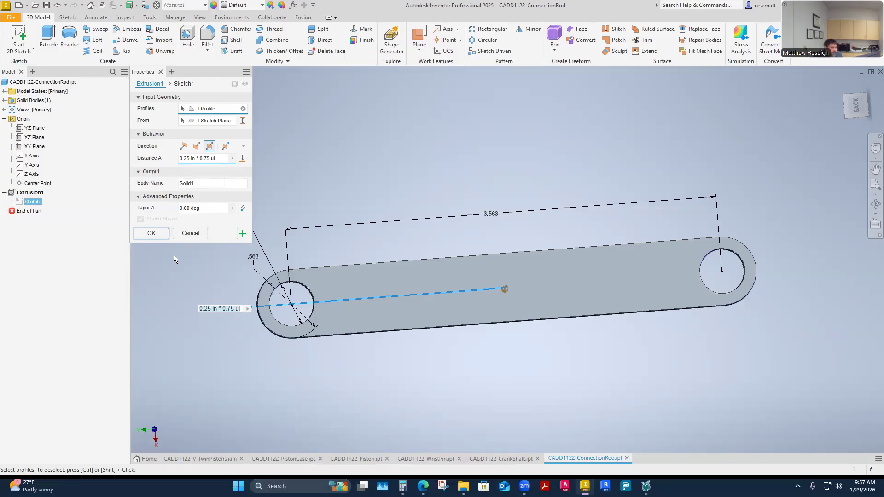
left_click(185, 233)
middle_click_drag(340, 174, 475, 322, "shift")
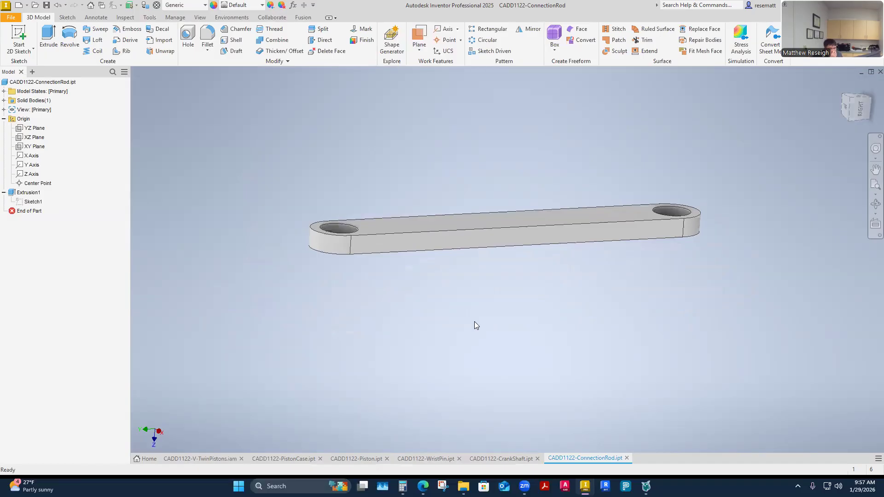
Step: Switch to the V-TwinPistons assembly and mate the first connecting rod's underside to the crankshaft arm's facing surface with 0.000 in offset
left_click(201, 460)
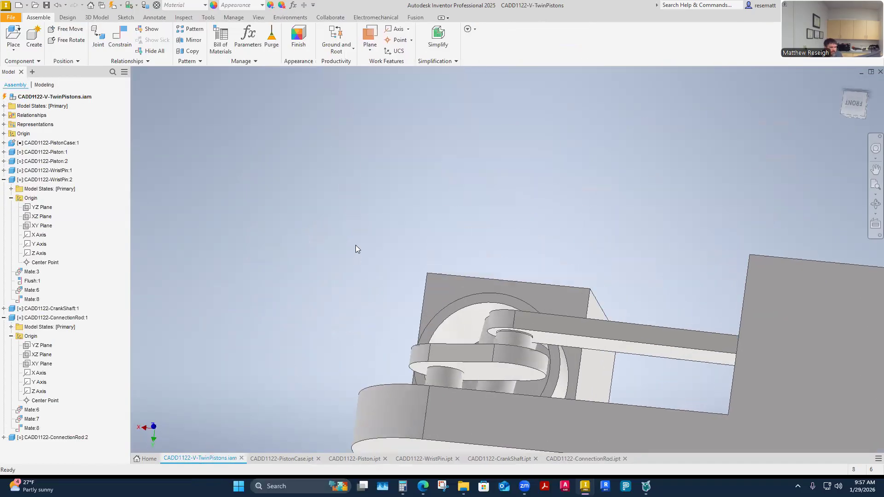
key("c")
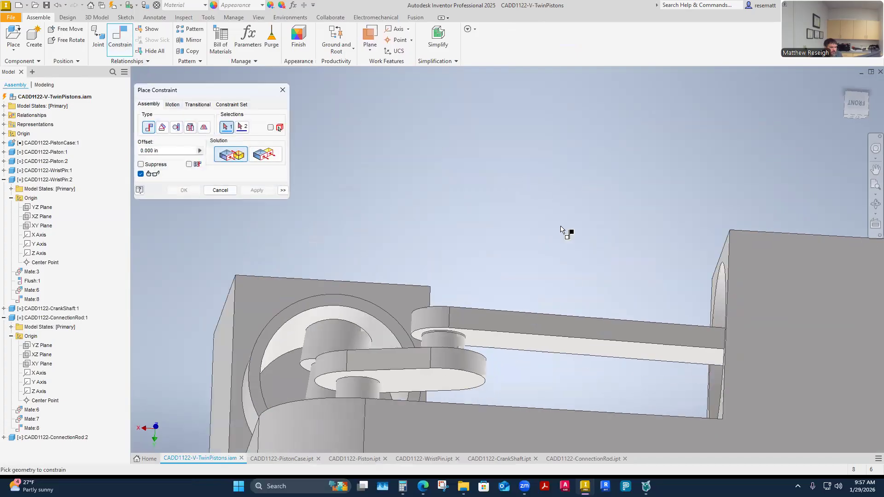
left_click(456, 318)
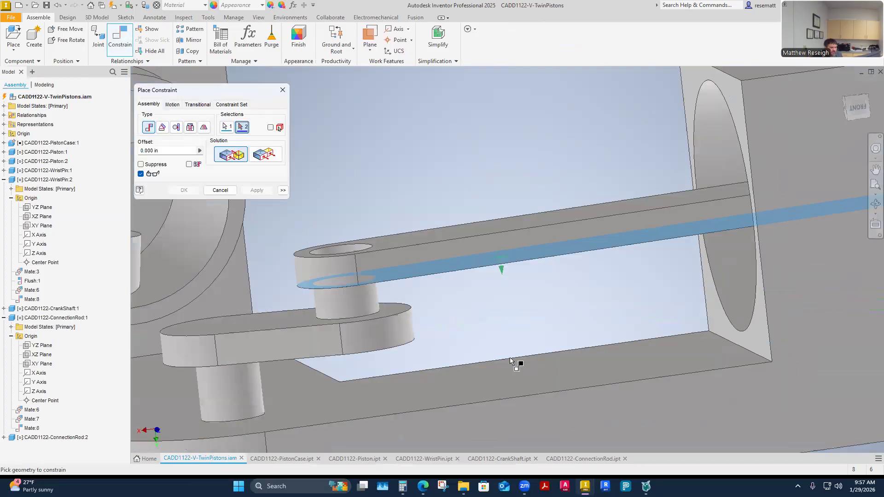
left_click(437, 236)
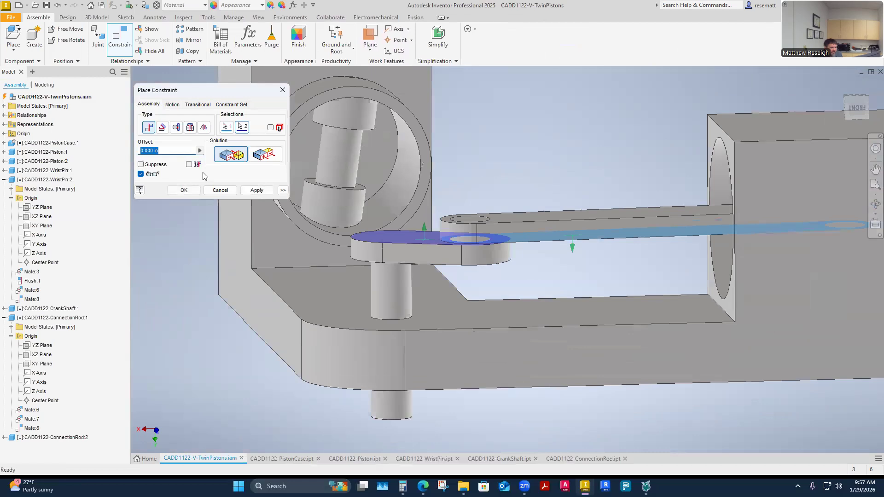
left_click(258, 191)
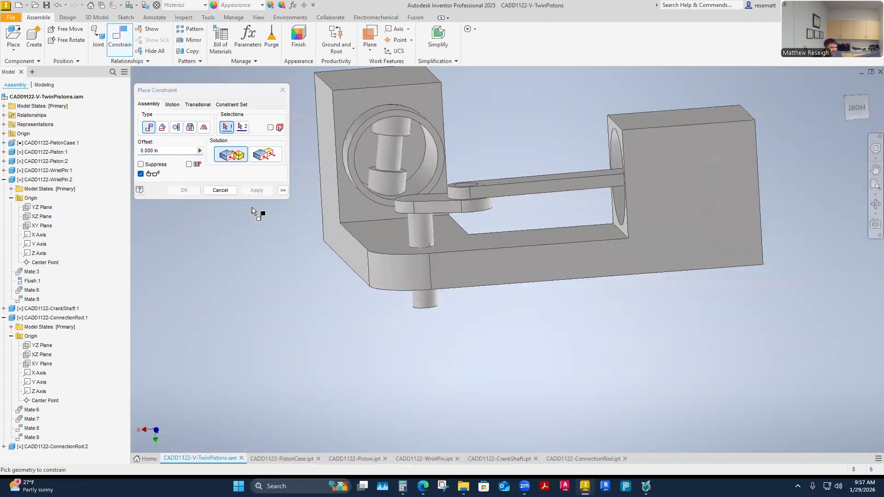
left_click(282, 92)
Step: Turn the crankshaft by hand and examine how the first rod sits on the crank pin and how the linkage moves
scroll(415, 251, "up", 4)
mouse_move(400, 270)
middle_mouse_down("shift")
mouse_move(415, 252)
mouse_move(452, 397)
mouse_move(402, 278)
middle_mouse_up("shift")
left_click_drag(401, 277, 440, 254)
mouse_move(440, 253)
middle_mouse_down("shift")
mouse_move(450, 269)
mouse_move(418, 272)
mouse_move(483, 262)
mouse_move(479, 278)
mouse_move(509, 290)
mouse_move(404, 278)
middle_mouse_up("shift")
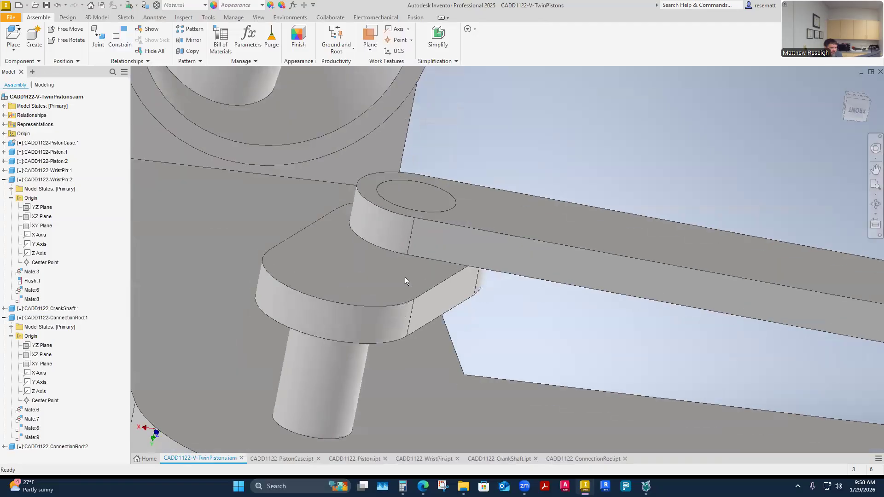
middle_click_drag(549, 297, 362, 223, "shift")
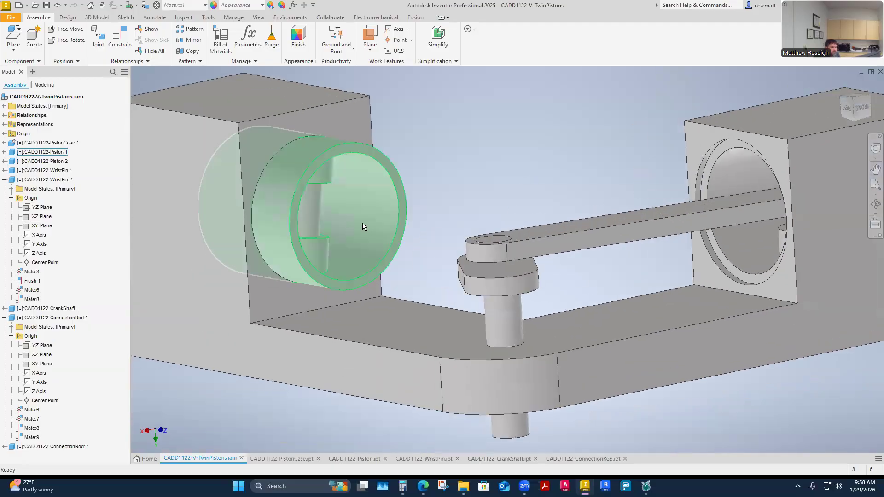
middle_click_drag(537, 138, 575, 229, "shift")
left_click_drag(571, 230, 545, 234)
left_click(725, 170)
middle_click_drag(726, 173, 581, 261, "shift")
left_click_drag(581, 262, 676, 241)
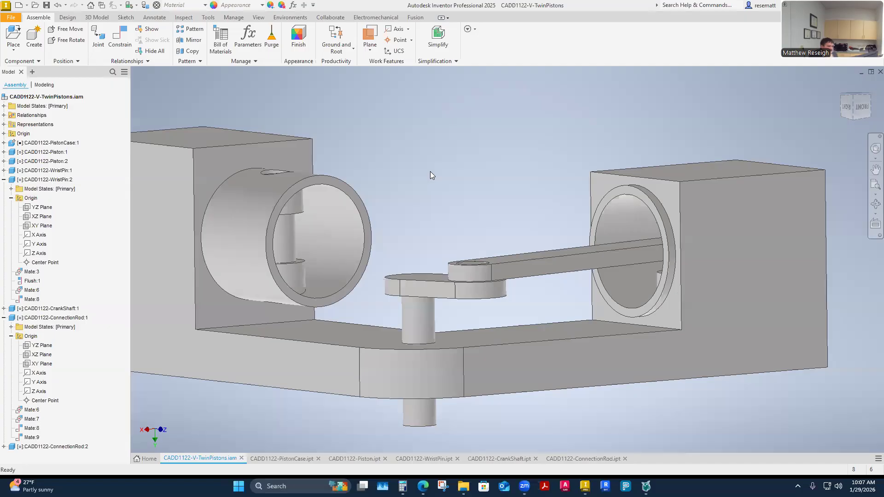
Step: Examine the crankshaft, first connecting rod and both pistons within the case from several angles
middle_click_drag(494, 217, 644, 290, "shift")
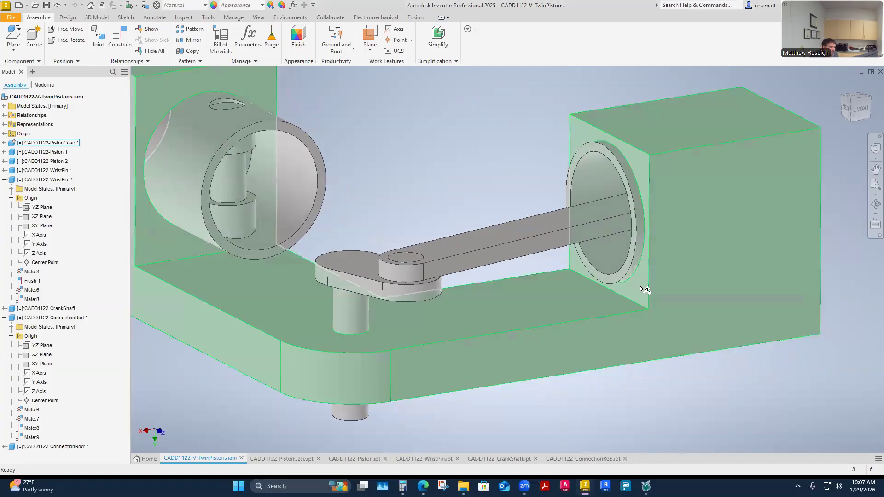
middle_click_drag(414, 271, 498, 226, "shift")
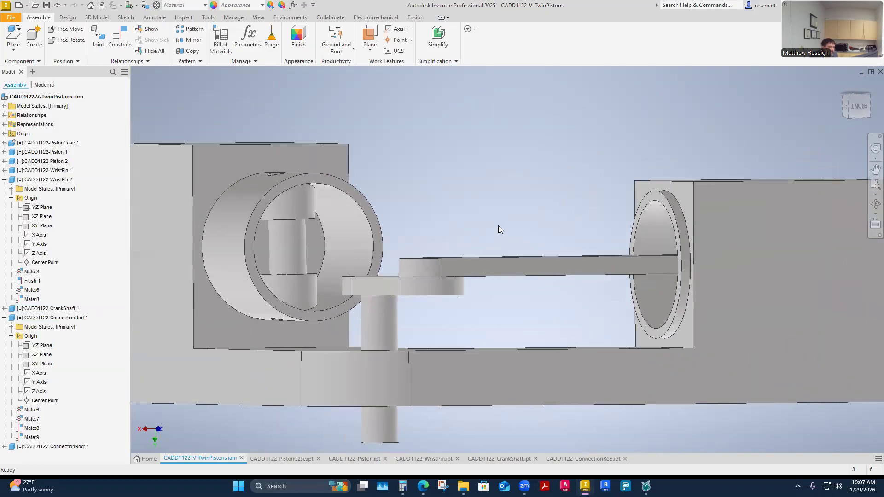
middle_click_drag(498, 225, 498, 226, "shift")
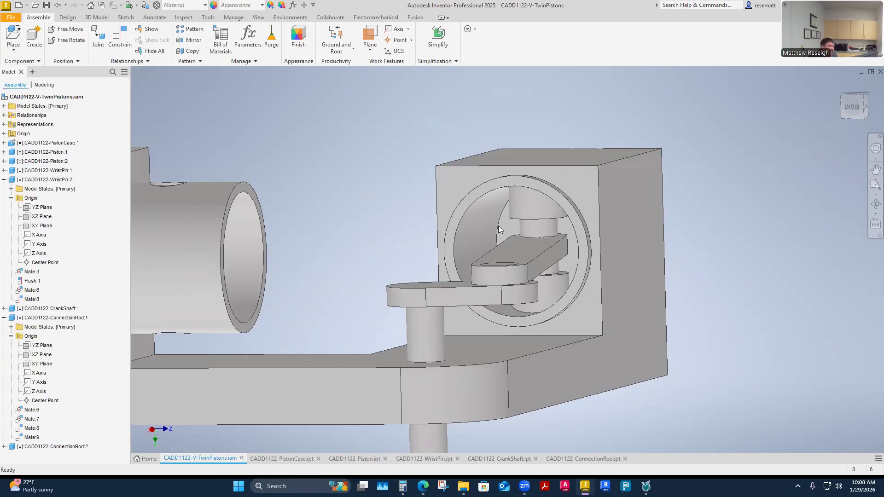
middle_click_drag(498, 225, 474, 258, "shift")
left_click(487, 276)
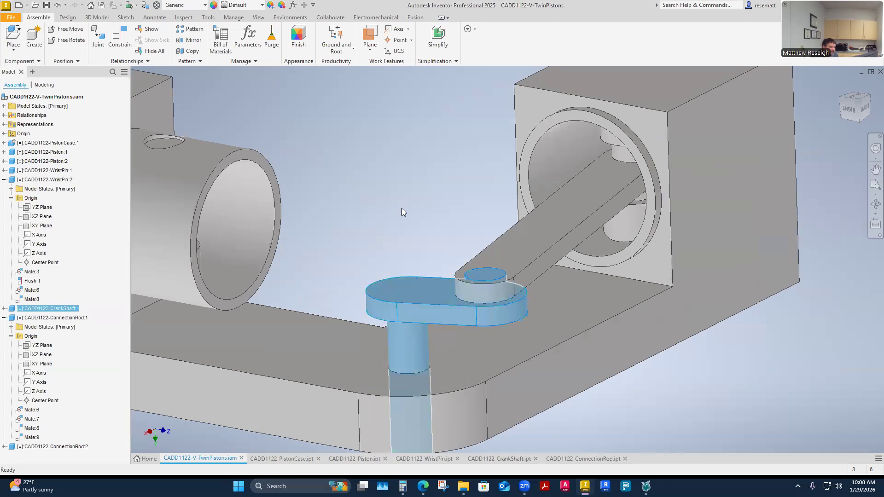
middle_click_drag(402, 208, 402, 208, "shift")
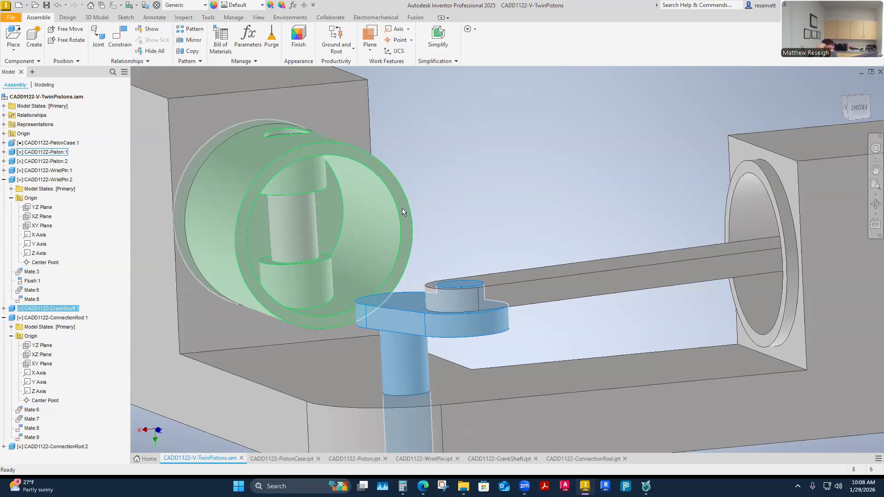
left_click(543, 173)
middle_click_drag(543, 173, 557, 203, "shift")
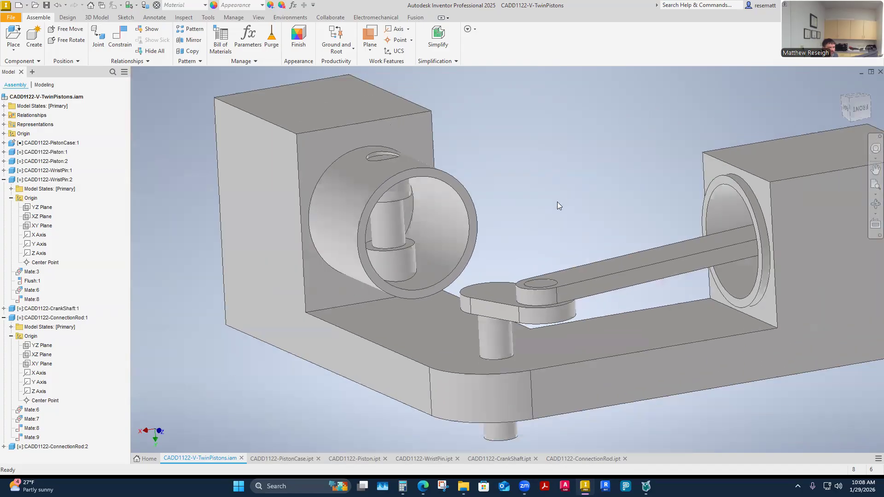
scroll(558, 205, "down", 3)
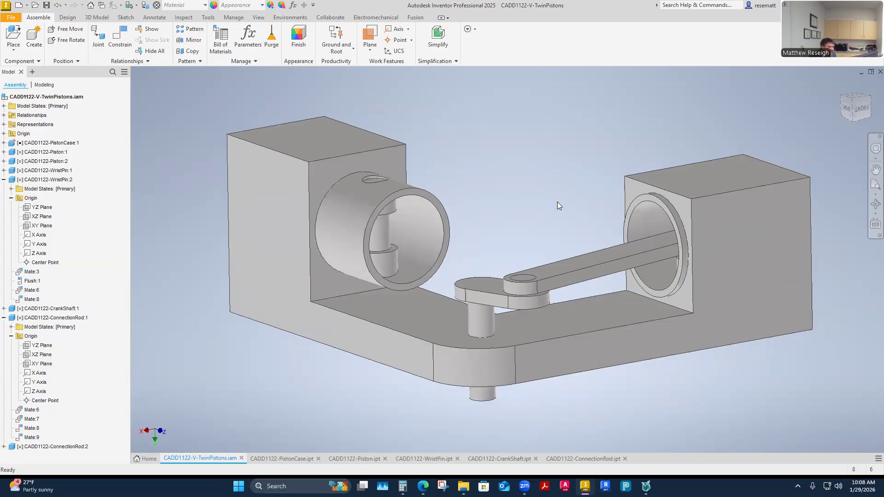
key("F6")
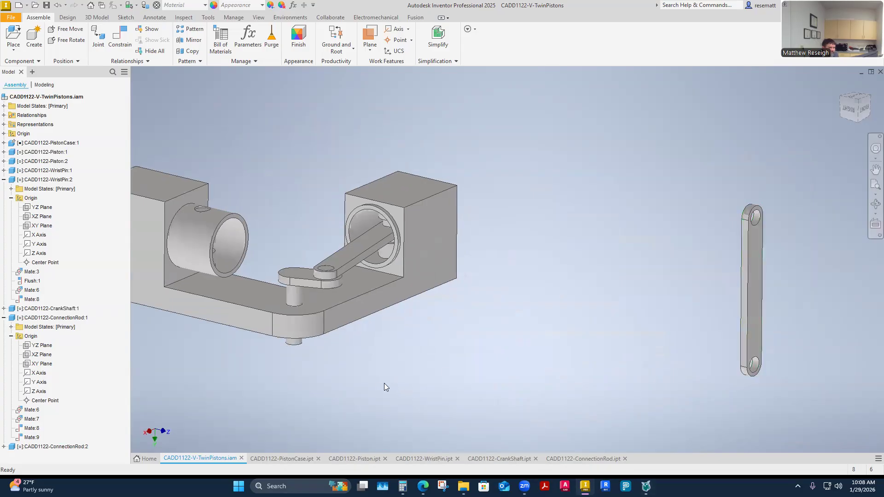
Step: Collapse all expanded entries in the assembly's model tree
left_click(118, 39)
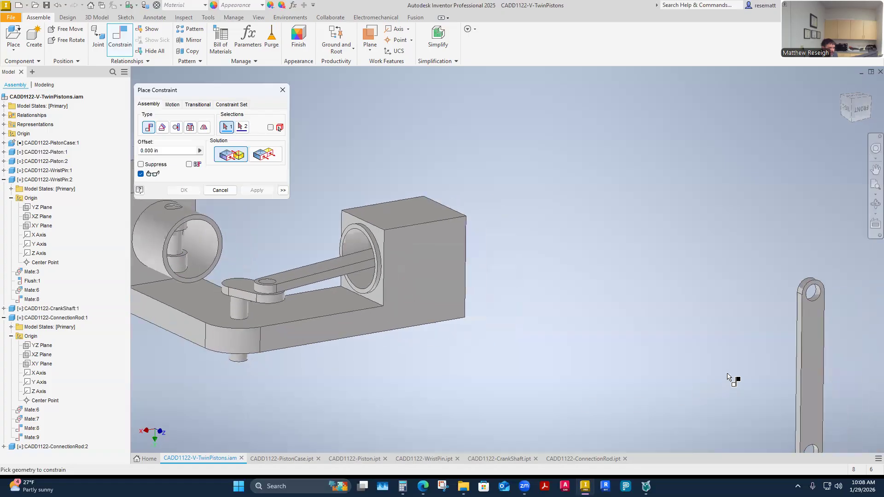
key("Escape")
right_click(102, 267)
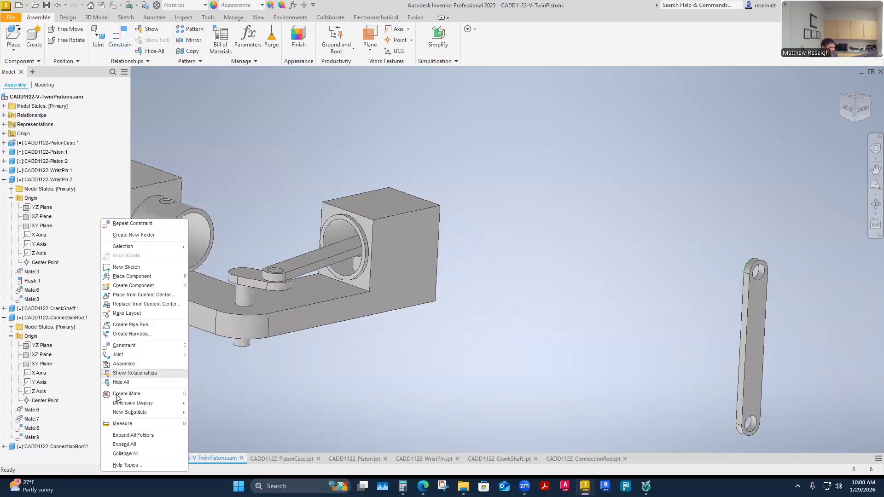
left_click(111, 455)
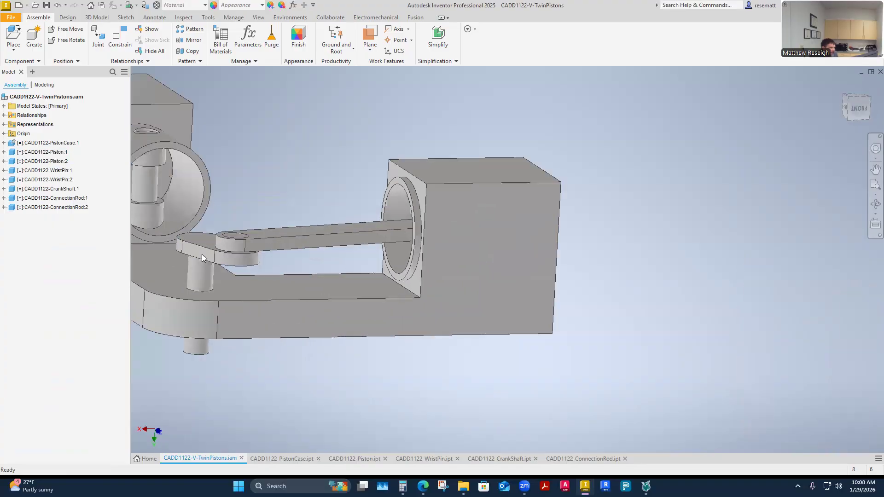
Step: Expand the origin geometry of the first wrist pin and the unconstrained second connecting rod in the model tree
left_click(241, 224)
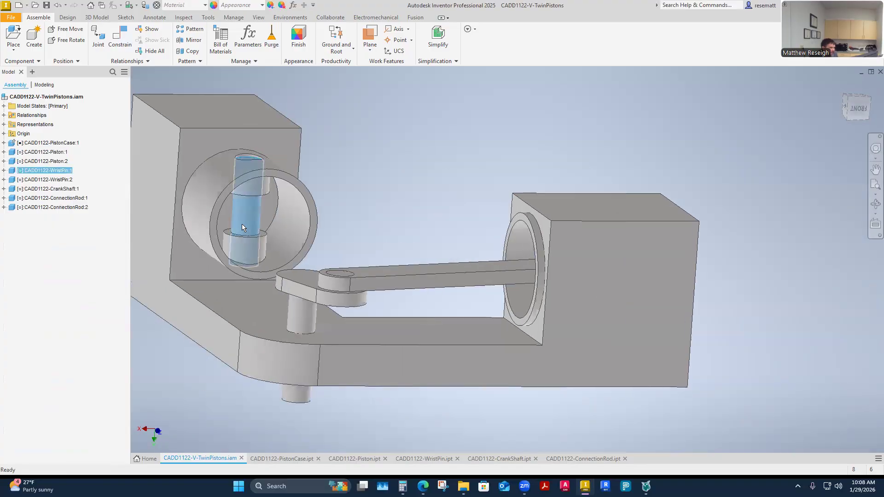
left_click(4, 171)
left_click(11, 188)
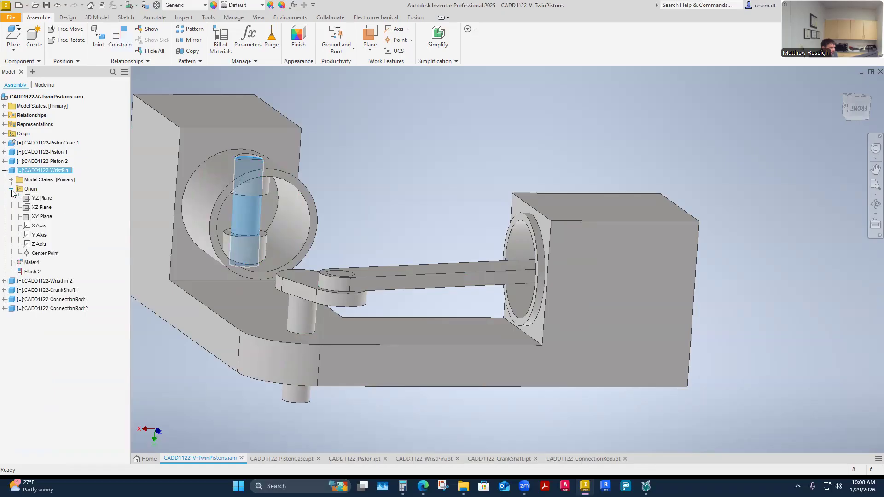
left_click(374, 168)
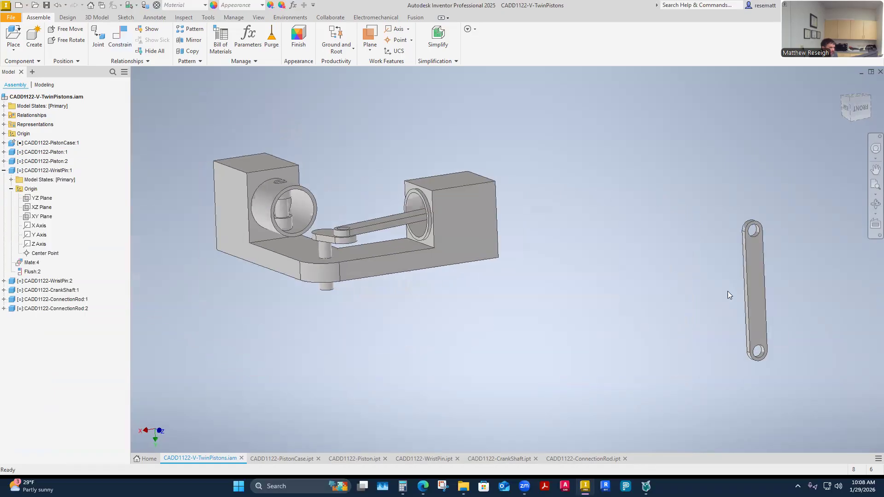
left_click(727, 295)
left_click(4, 309)
left_click(11, 327)
left_click(258, 365)
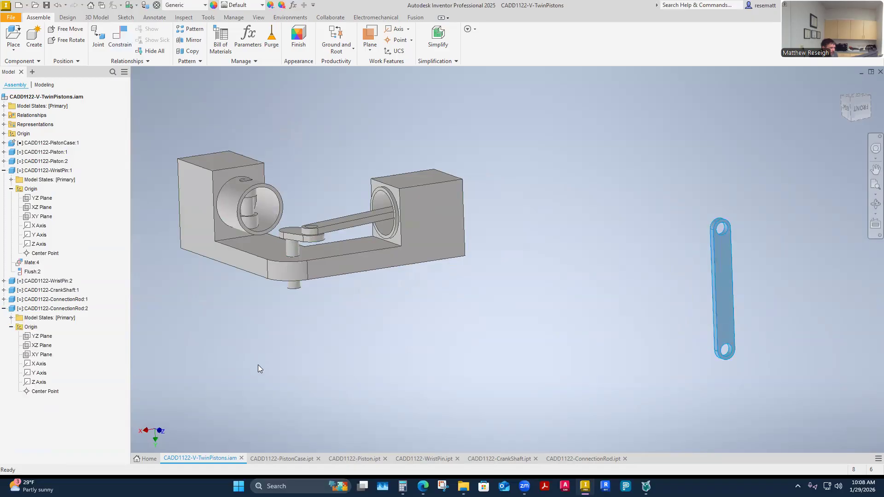
Step: Constrain the second connecting rod's XY plane to the first wrist pin's XY plane with a 0.000 in Mate
left_click(120, 42)
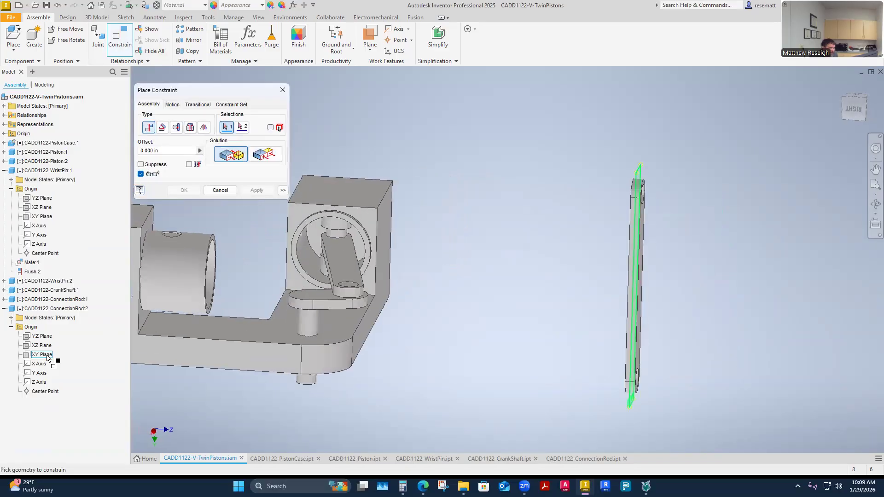
left_click(47, 355)
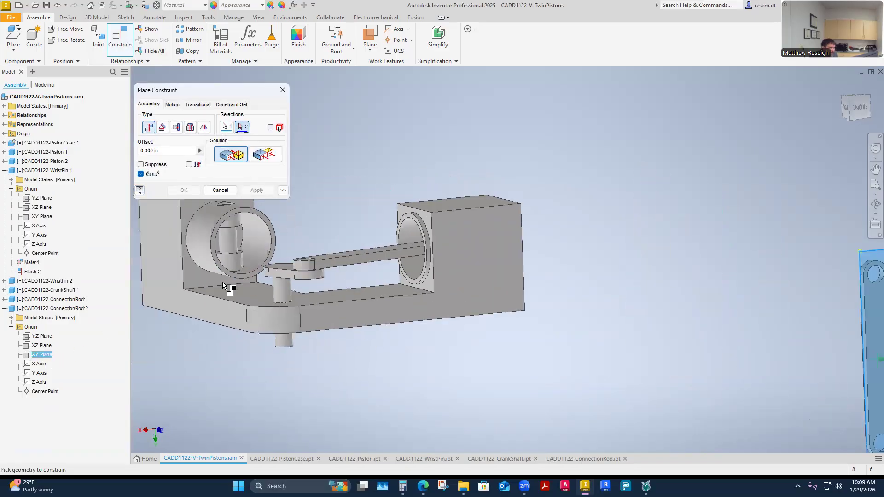
left_click(39, 217)
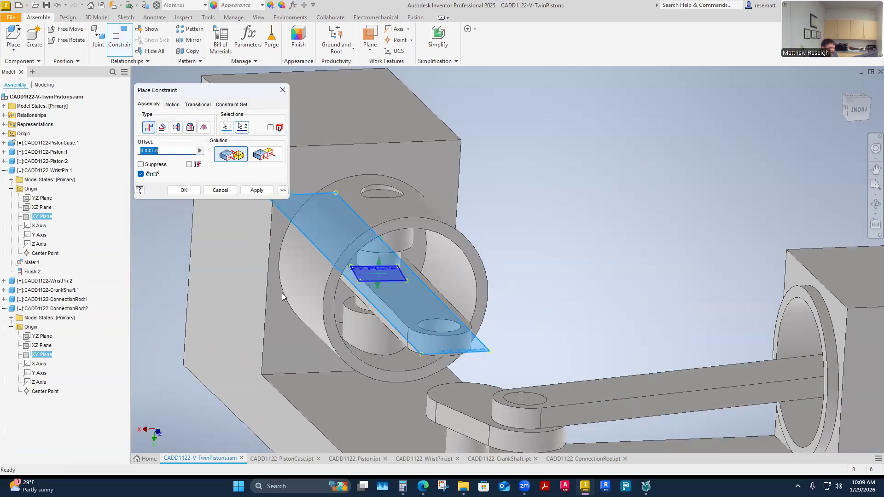
left_click(257, 190)
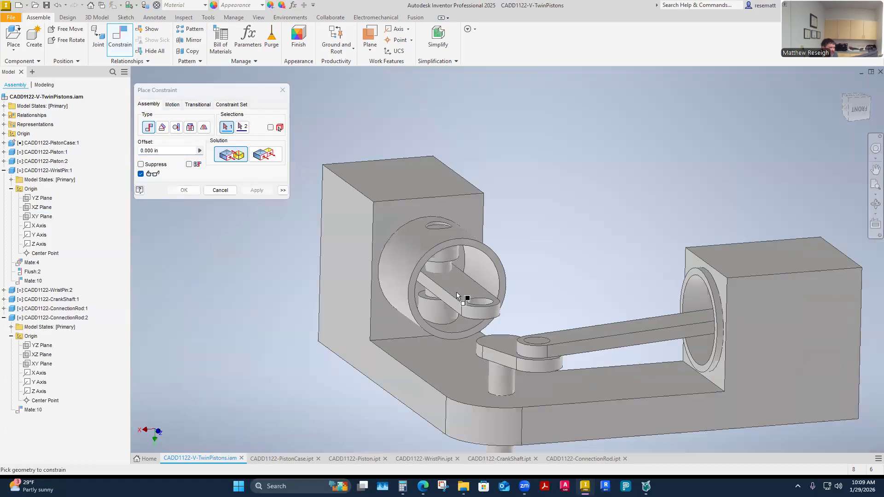
key("Escape")
Step: Pull the second connecting rod partly out of the first piston to expose its hole and the wrist pin
left_click_drag(466, 306, 454, 354)
left_click(574, 228)
middle_click_drag(547, 250, 516, 259, "shift")
left_click_drag(566, 261, 685, 258)
left_click(465, 192)
middle_click_drag(496, 213, 584, 276, "shift")
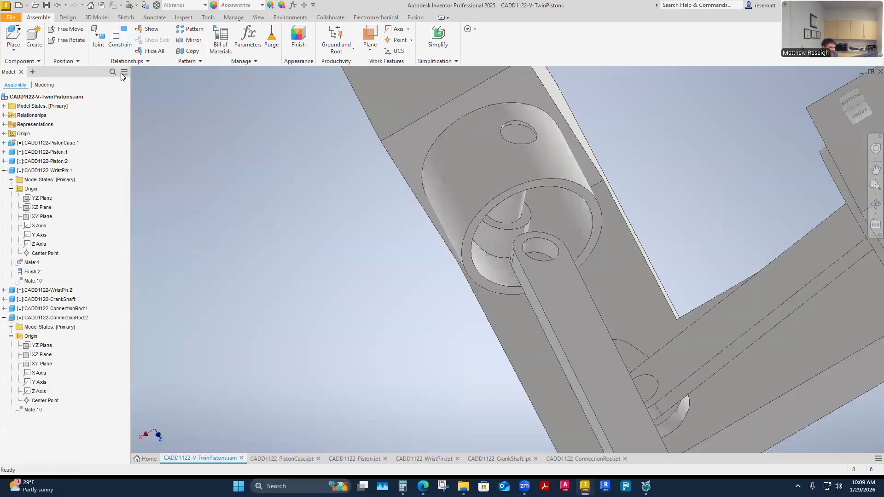
Step: Mate the axis of the second connecting rod's piston-end hole to the first wrist pin's axis with 0.000 in offset
left_click(116, 41)
scroll(552, 253, "up", 5)
left_click(555, 233)
scroll(585, 272, "down", 5)
middle_click_drag(598, 282, 551, 303, "shift")
scroll(541, 249, "up", 2)
left_click(509, 249)
middle_click_drag(605, 290, 596, 386, "shift")
left_click(256, 190)
scroll(568, 319, "down", 5)
scroll(578, 381, "up", 4)
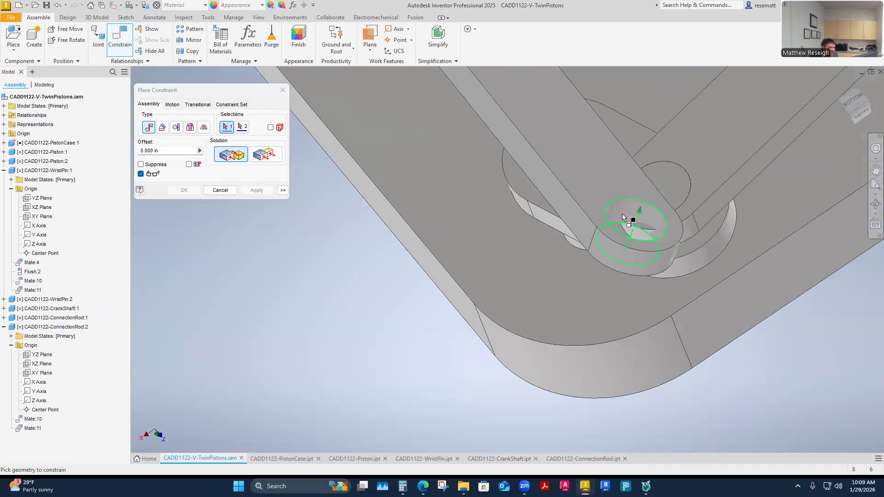
left_click(620, 212)
middle_click_drag(680, 282, 554, 295, "shift")
scroll(673, 324, "up", 2)
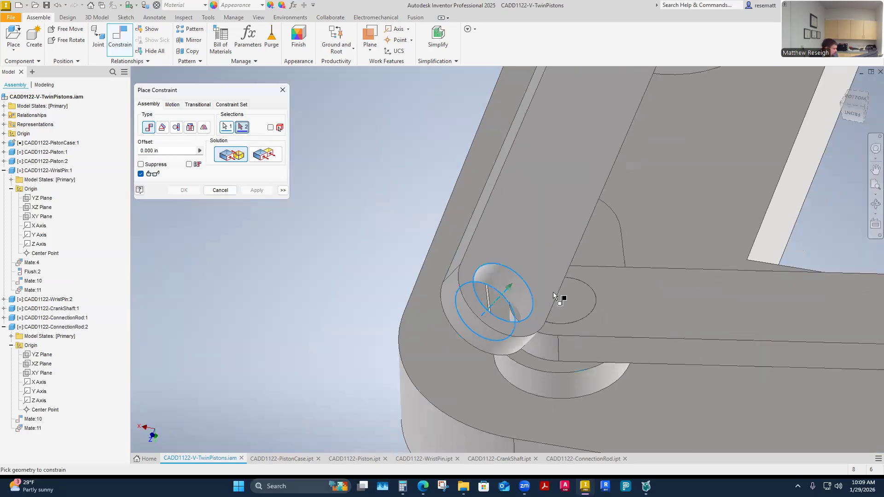
key("Escape")
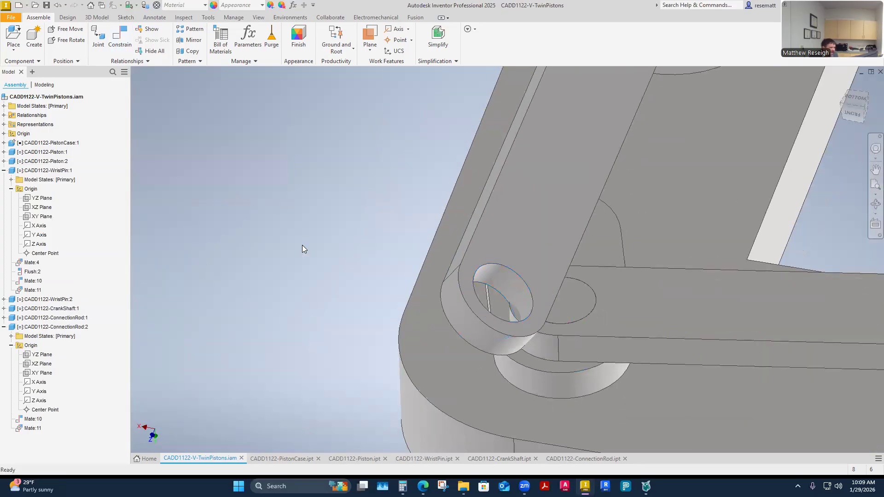
middle_click_drag(491, 301, 517, 279, "shift")
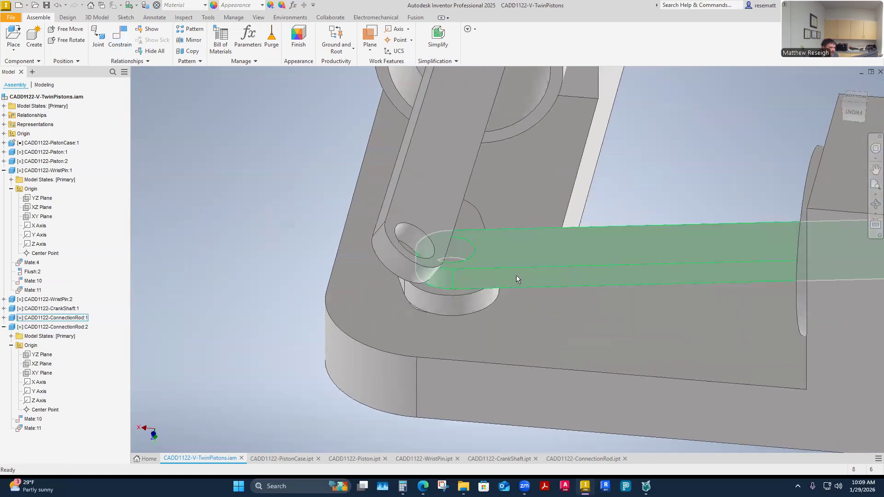
Step: Hide the first connecting rod so the crank end of the second connecting rod is unobstructed
left_click(515, 272)
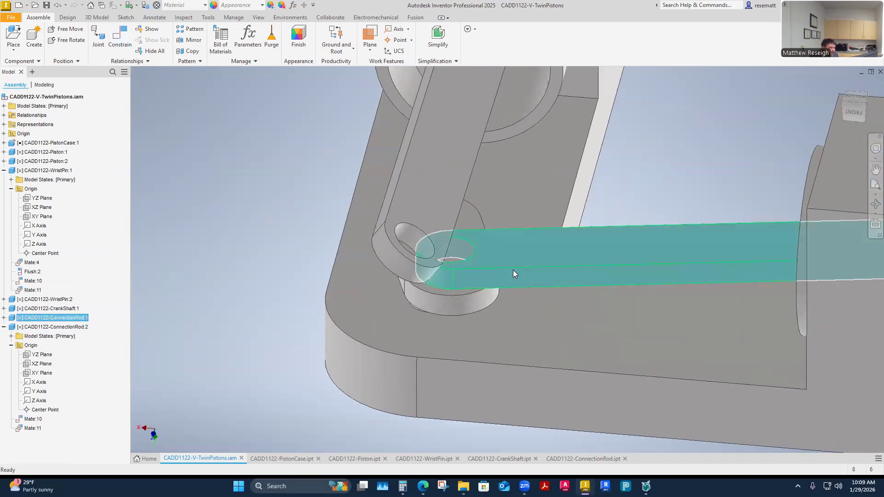
right_click(513, 273)
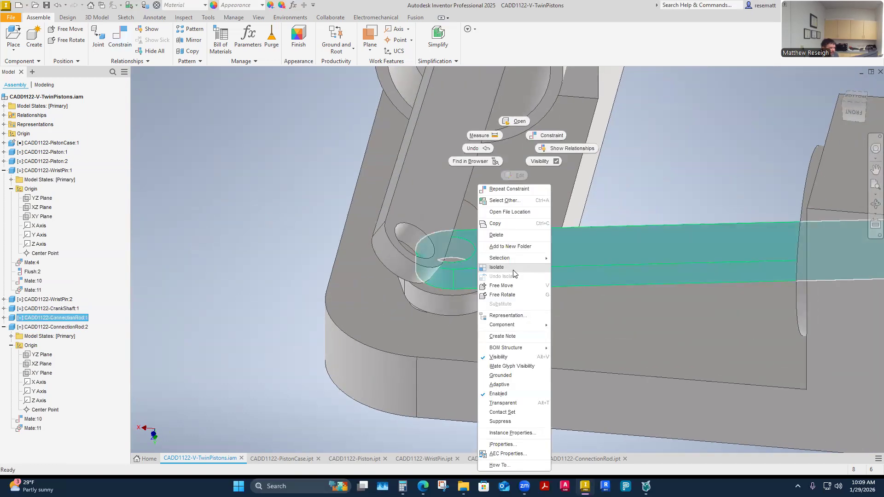
left_click(498, 357)
Step: Mate the axis of the second connecting rod's crank-end hole to the crankshaft's offset pin axis with 0.000 in offset
middle_click_drag(643, 177, 543, 318, "shift")
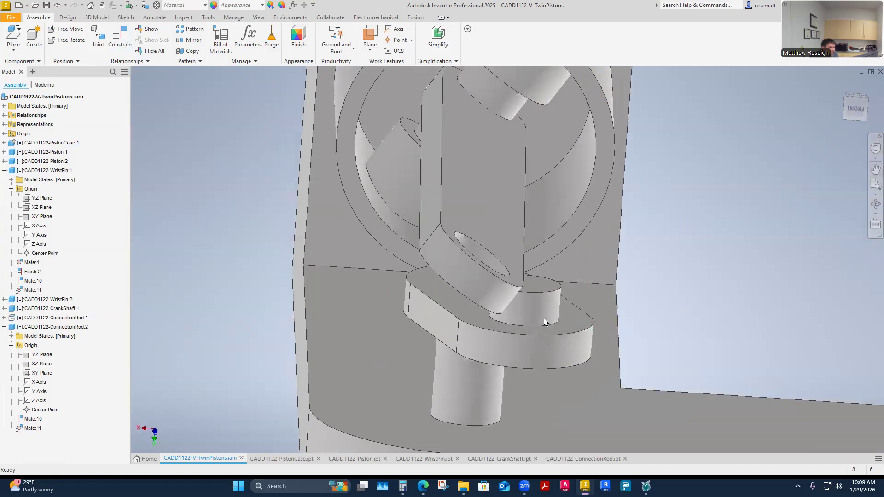
scroll(538, 310, "down", 1)
middle_click_drag(772, 230, 616, 225, "shift")
scroll(636, 212, "down", 2)
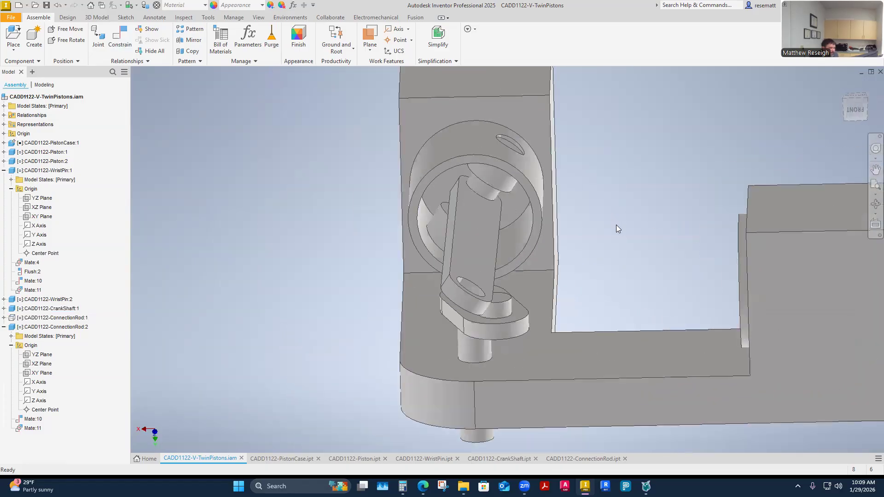
left_click(120, 38)
scroll(395, 345, "up", 2)
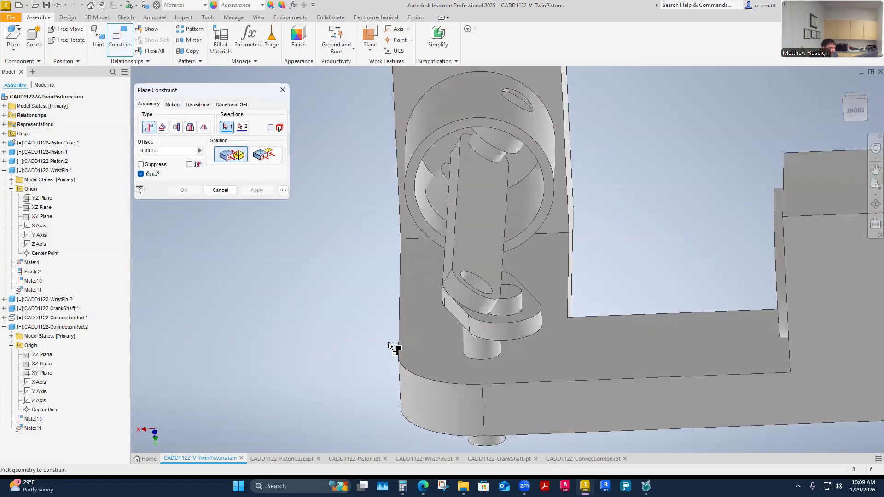
scroll(477, 350, "up", 4)
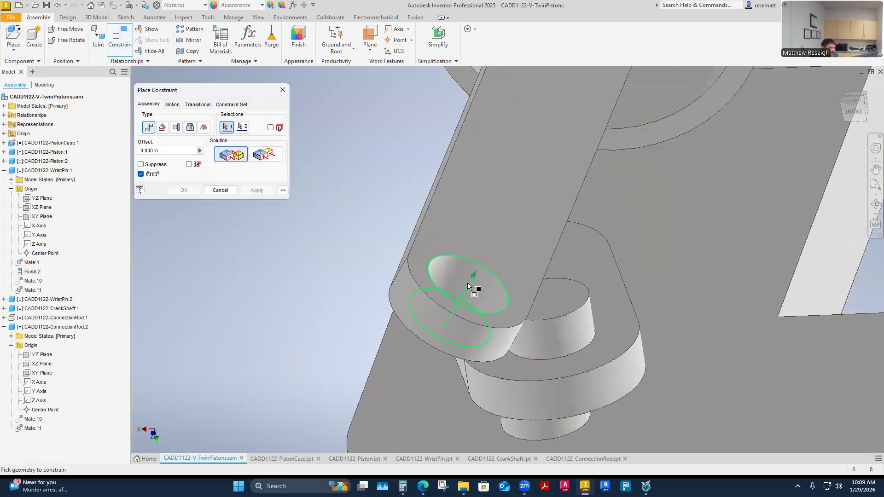
left_click(467, 285)
scroll(515, 375, "down", 3)
scroll(488, 341, "up", 2)
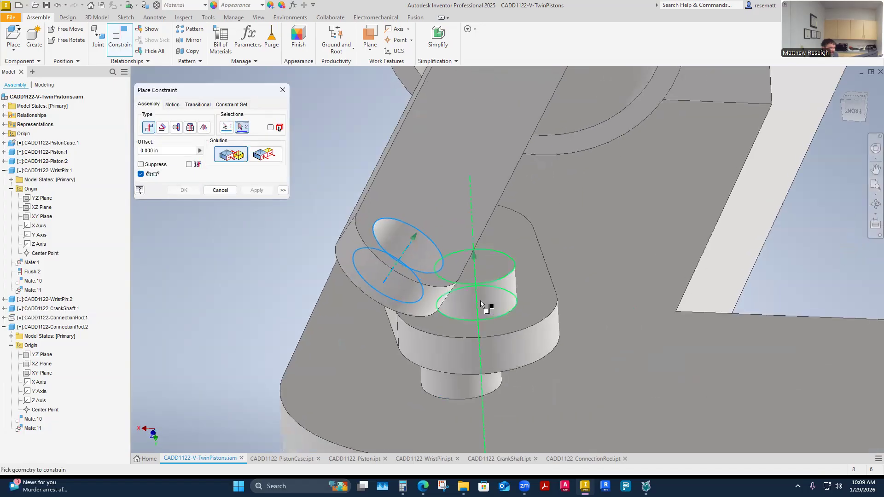
left_click(479, 304)
scroll(582, 366, "down", 4)
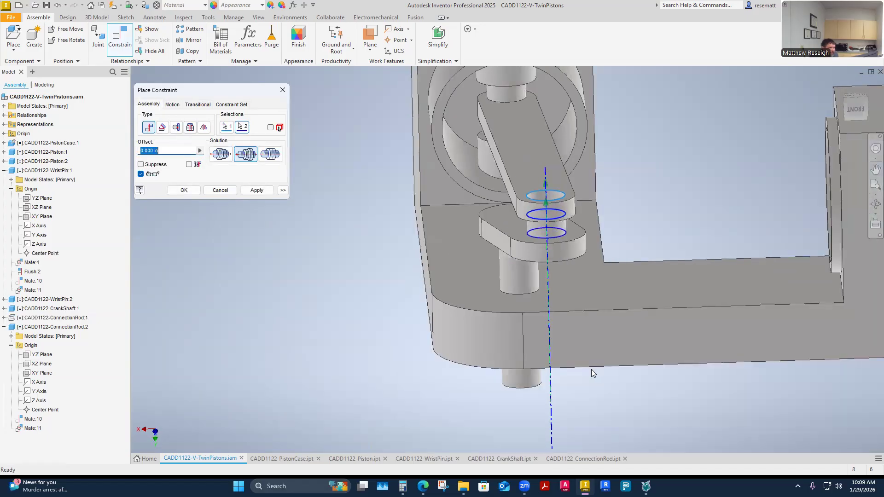
left_click(256, 191)
key("Escape")
Step: Make the first connecting rod visible again
middle_click_drag(318, 240, 552, 244, "shift")
scroll(553, 244, "down", 2)
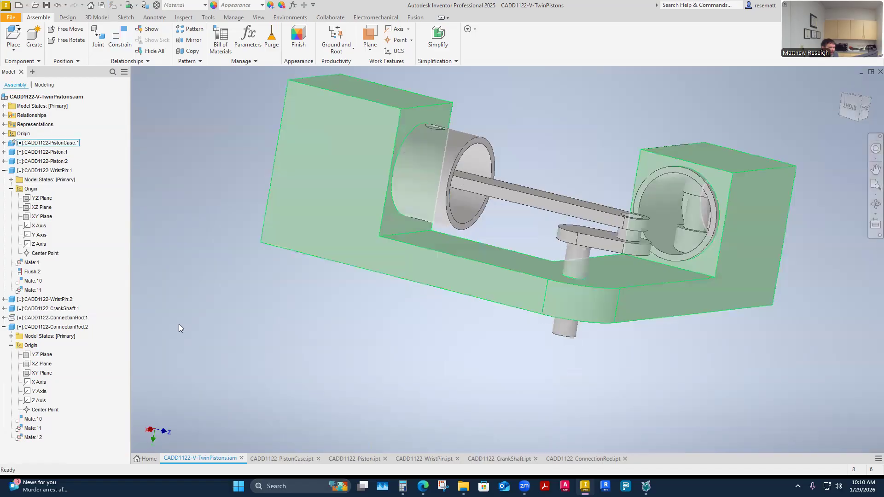
right_click(21, 321)
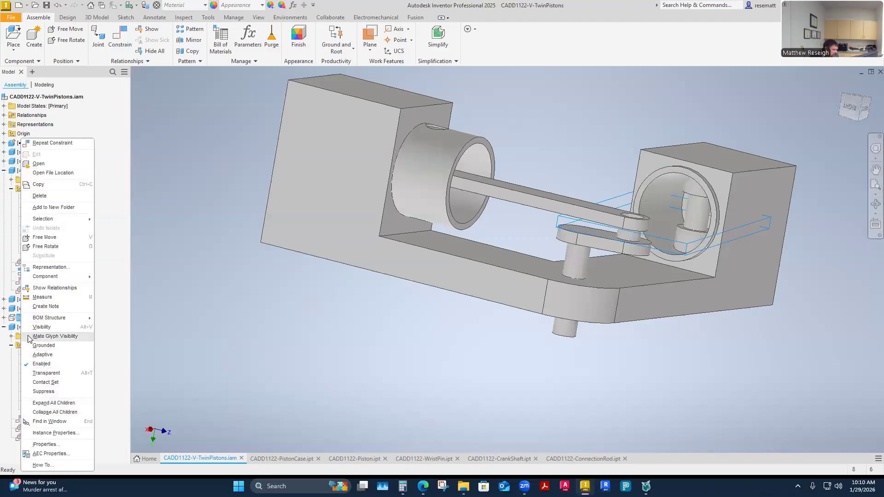
left_click(30, 330)
middle_click_drag(306, 307, 506, 295, "shift")
left_click(593, 228)
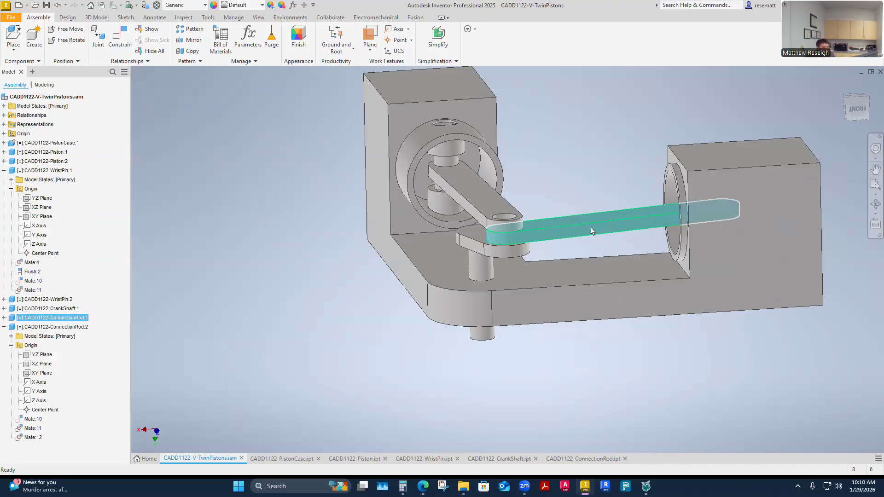
left_click(568, 166)
middle_click_drag(568, 166, 441, 365, "shift")
left_click(549, 237)
right_click(548, 237)
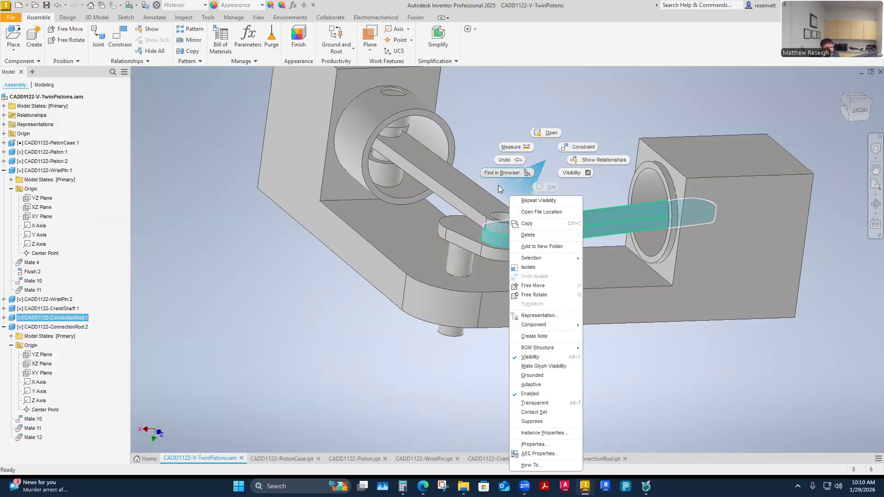
left_click(510, 159)
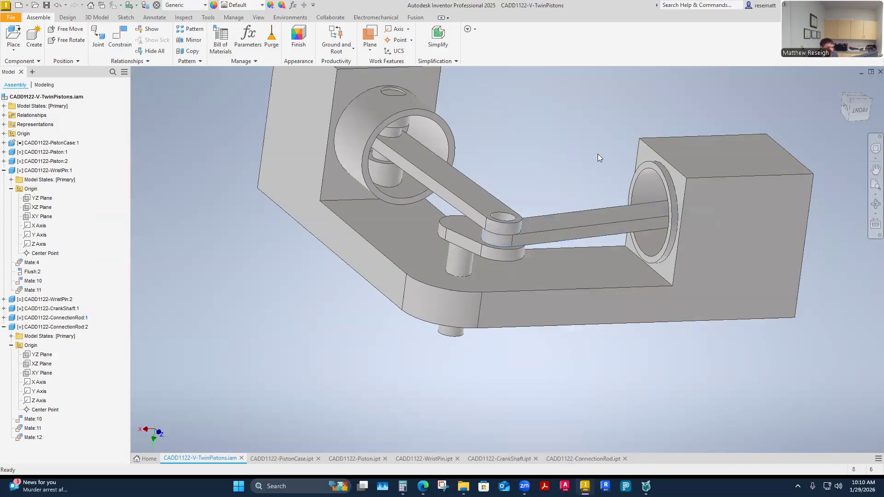
right_click(559, 178)
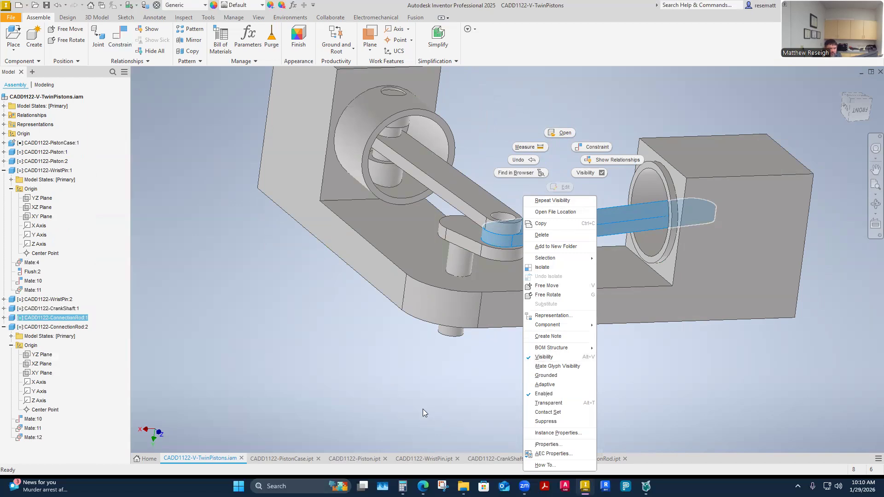
key("Escape")
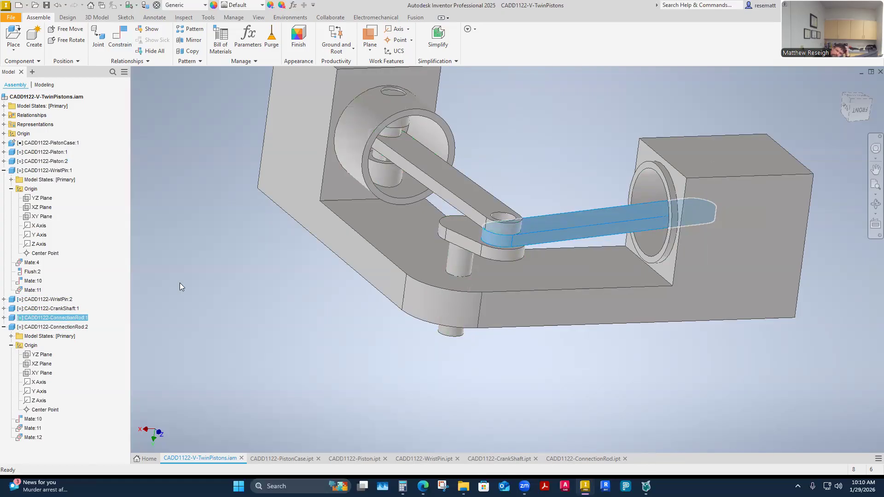
left_click(238, 373)
Step: Move the constrained crank linkage to shift both pistons and check how the connecting rods follow
middle_click_drag(559, 240, 399, 315, "shift")
left_click_drag(399, 316, 459, 223)
middle_click_drag(460, 224, 492, 308, "shift")
scroll(470, 330, "up", 4)
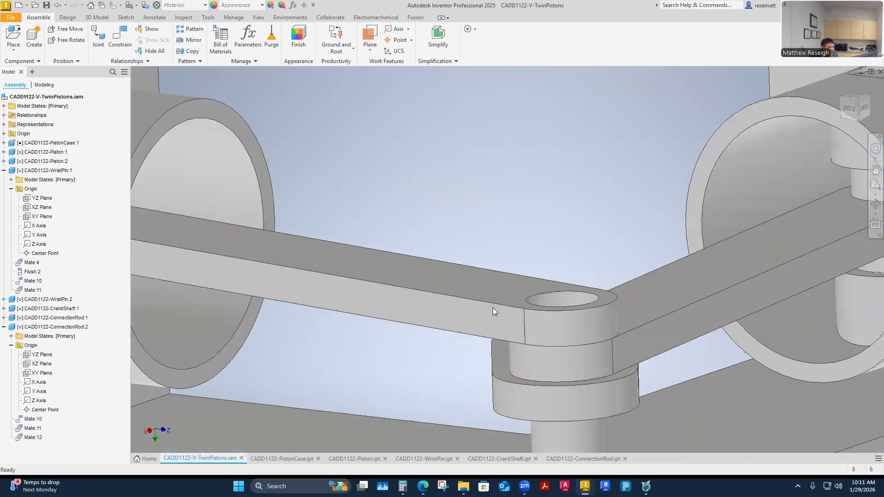
scroll(483, 292, "down", 3)
mouse_move(476, 279)
left_mouse_down()
mouse_move(498, 230)
mouse_move(492, 262)
mouse_move(462, 271)
left_mouse_up()
Step: Examine from several angles how the two connecting rods stack against each other on the crankshaft pin
middle_click_drag(596, 172, 579, 141, "shift")
scroll(709, 257, "up", 2)
scroll(579, 141, "down", 3)
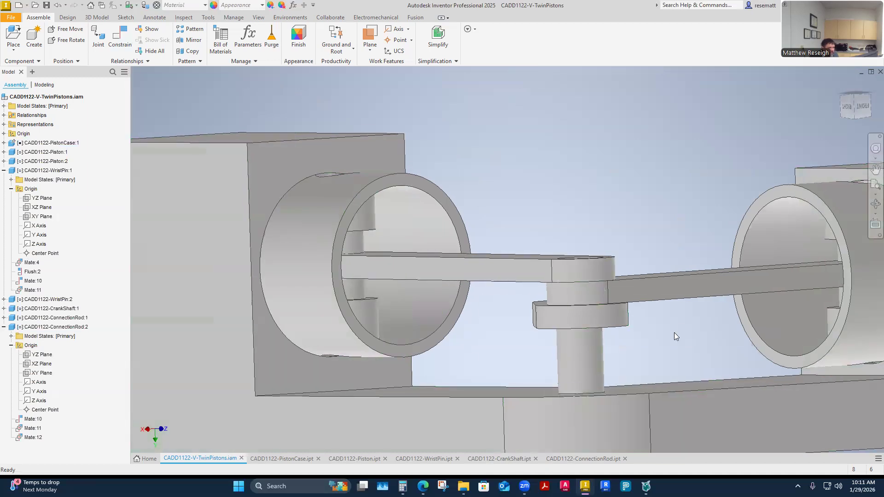
middle_click_drag(674, 332, 643, 303, "shift")
scroll(656, 289, "up", 2)
middle_click_drag(672, 285, 575, 203, "shift")
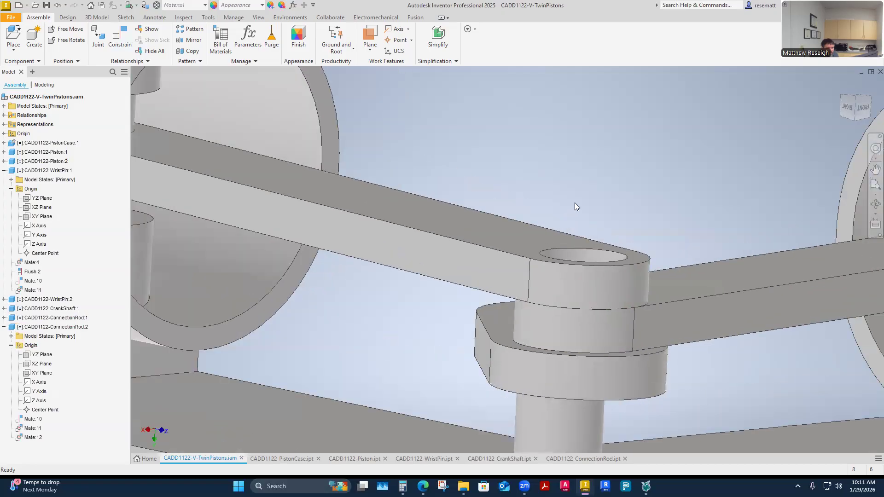
right_click(568, 185)
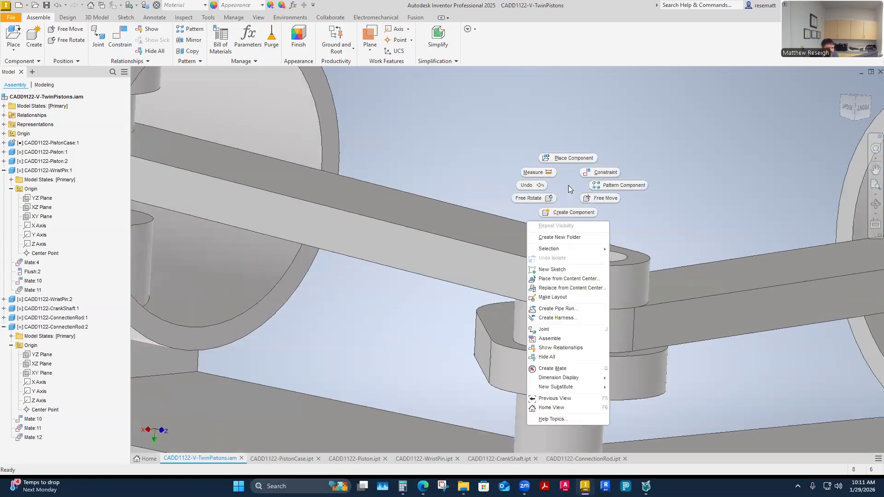
left_click(674, 201)
middle_click_drag(222, 230, 316, 276, "shift")
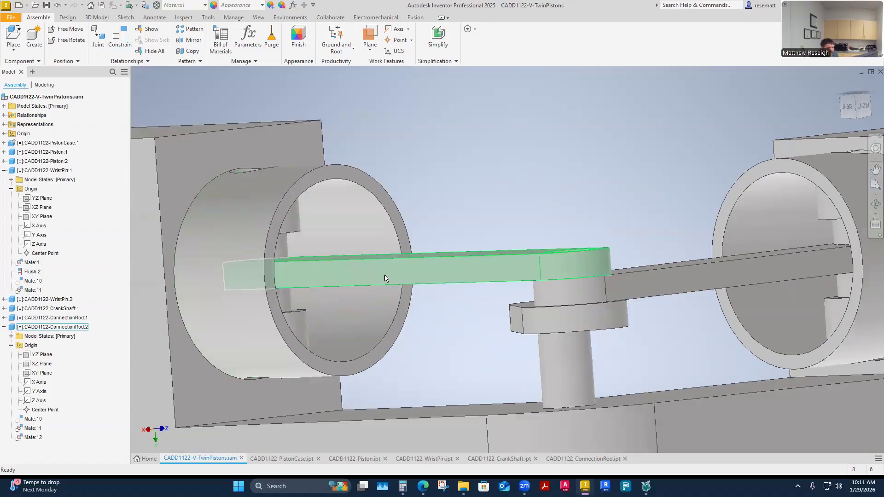
middle_click_drag(483, 254, 783, 229, "shift")
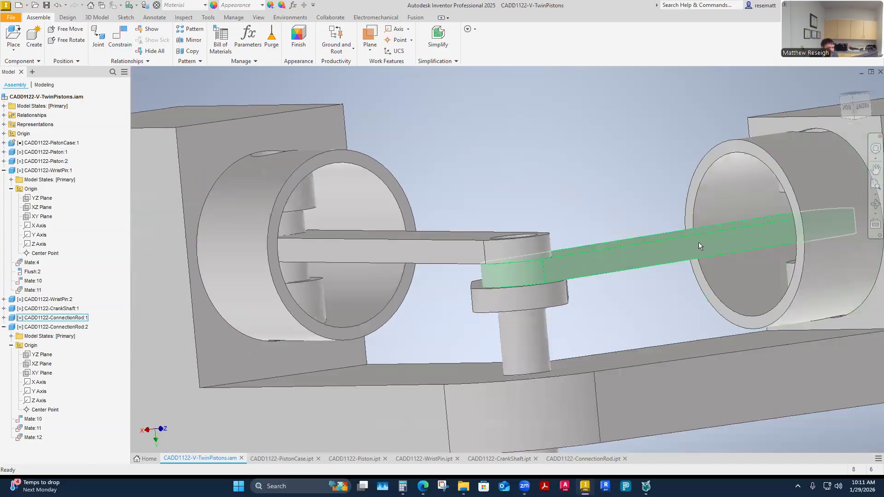
middle_click_drag(546, 305, 565, 213, "shift")
Step: Measure the minimum distance between the facing flat faces of the two connecting rods
right_click(565, 213)
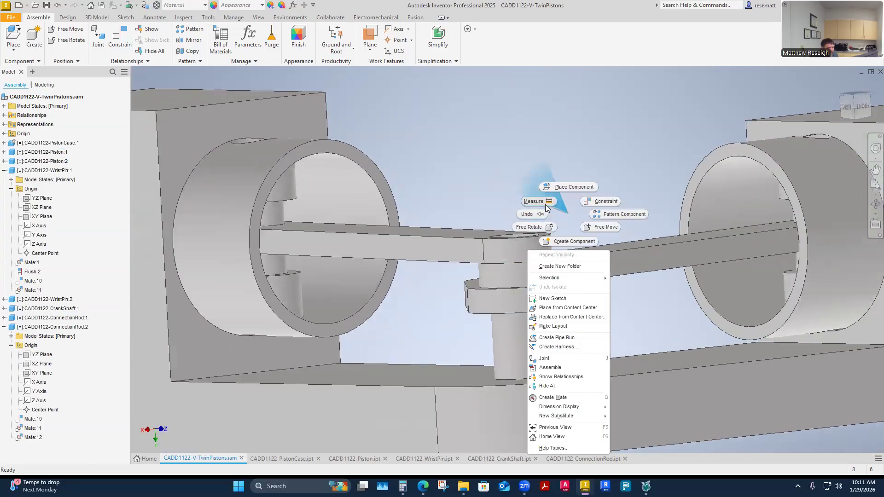
left_click(545, 202)
scroll(597, 234, "down", 5)
left_click(600, 218)
middle_click_drag(600, 218, 375, 276, "shift")
left_click(380, 261)
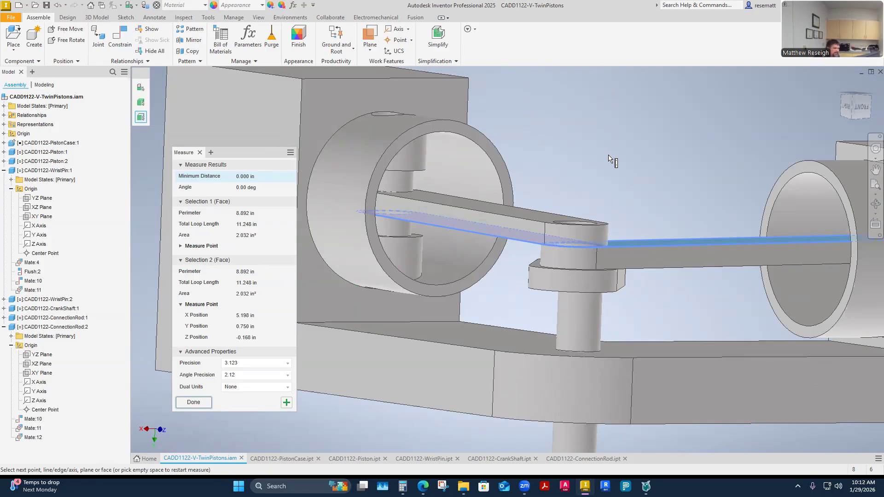
key("Escape")
Step: Select the crankshaft and examine how far its pin reaches into the upper connecting rod's hole
middle_click_drag(611, 225, 517, 326, "shift")
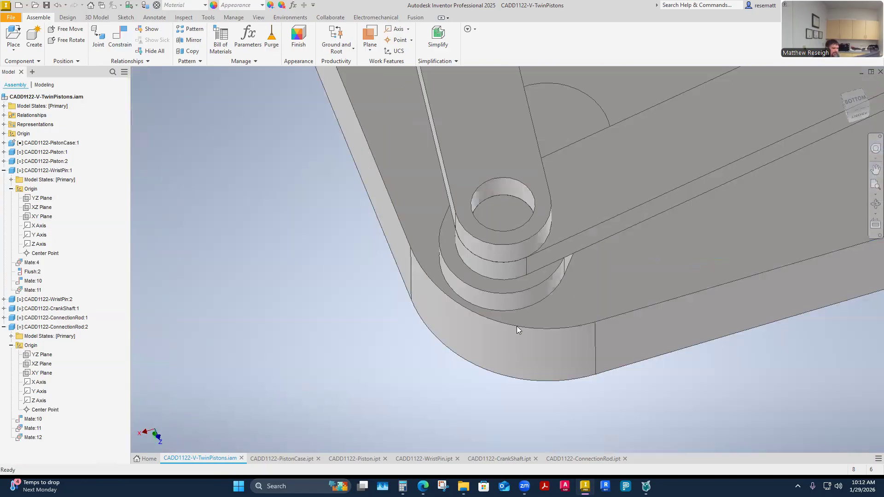
left_click(509, 209)
middle_click_drag(510, 209, 556, 236, "shift")
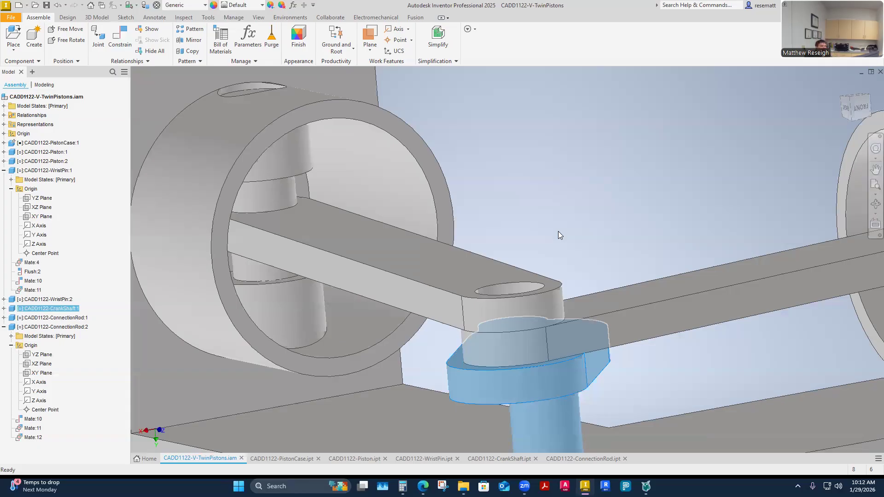
scroll(558, 231, "down", 1)
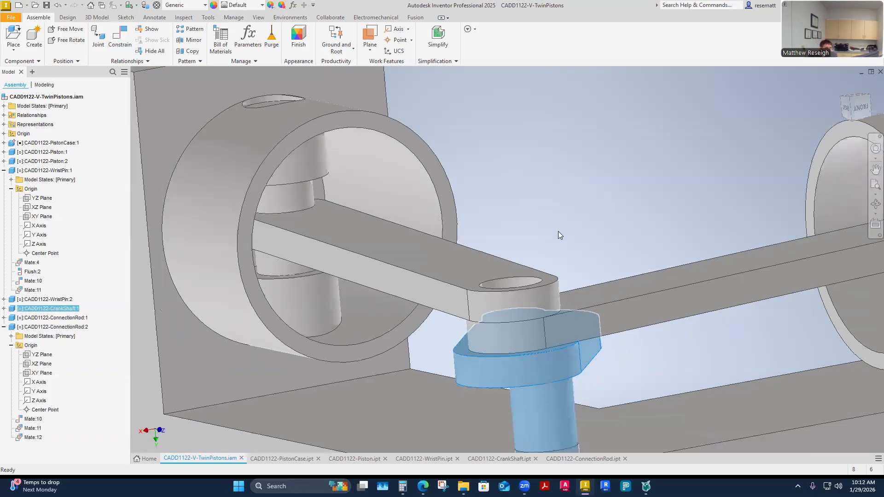
scroll(558, 231, "down", 2)
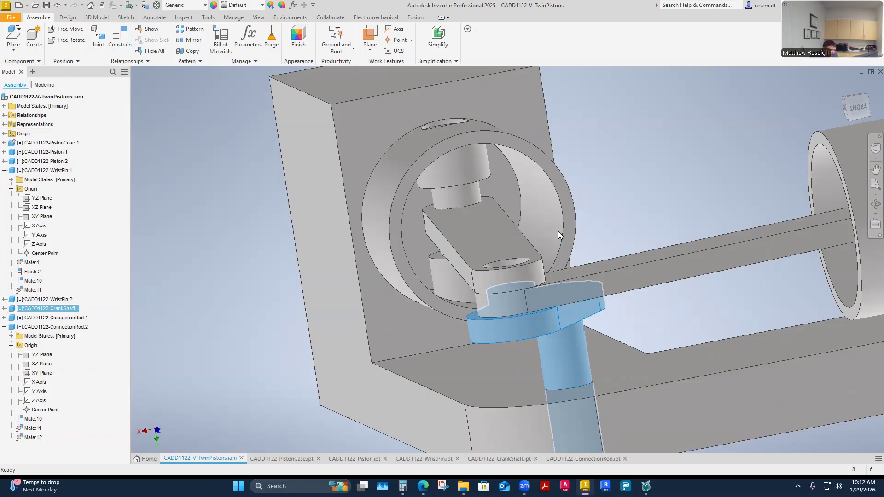
scroll(558, 232, "down", 1)
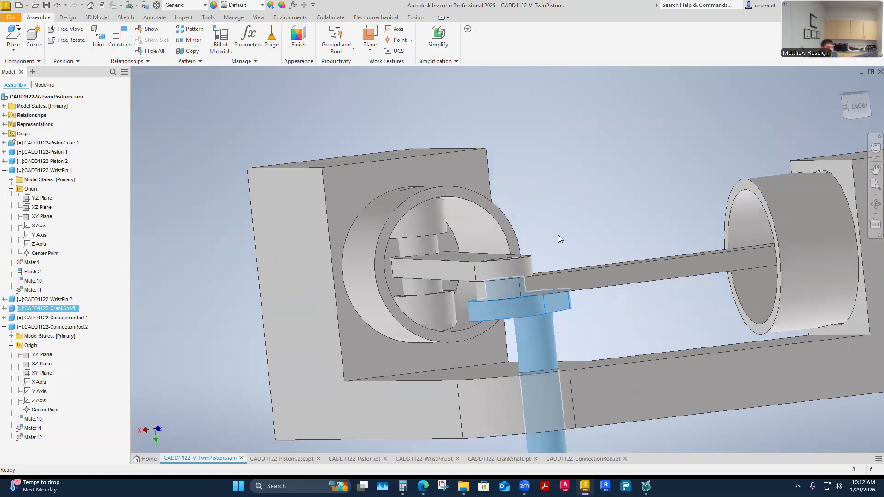
left_click(561, 197)
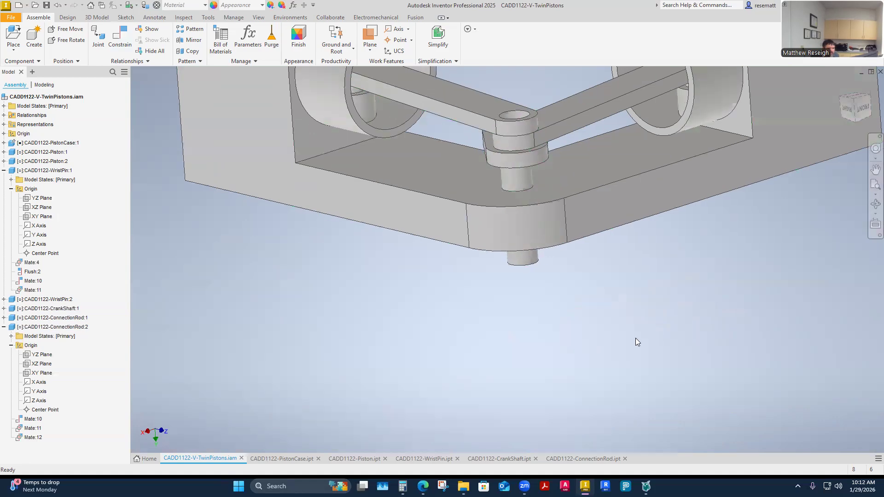
Step: Switch to the Canvas course page in the browser and open the CADD 1122 V Twin Pistons assignment from the Week 3 modules
mouse_move(423, 486)
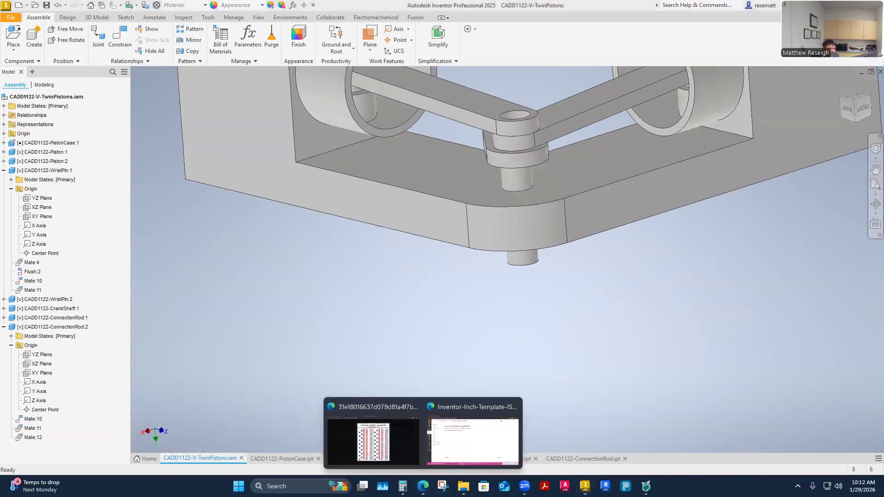
left_click(468, 442)
left_click(74, 162)
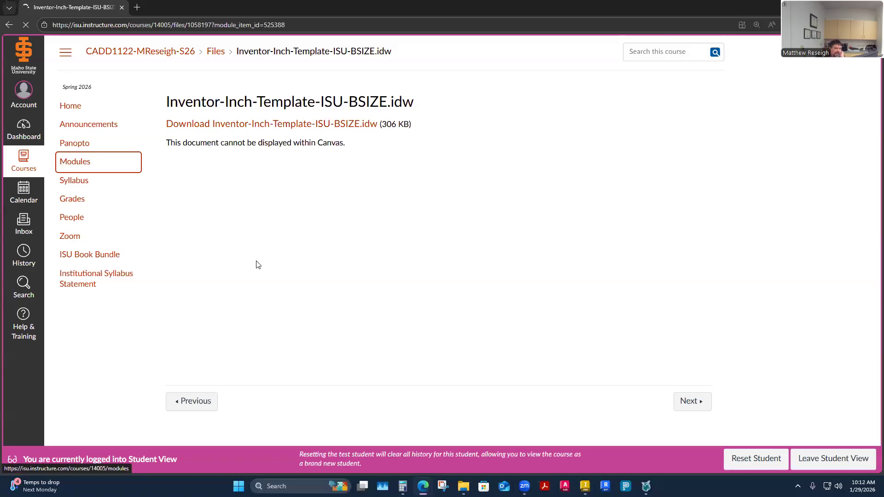
scroll(256, 260, "down", 10)
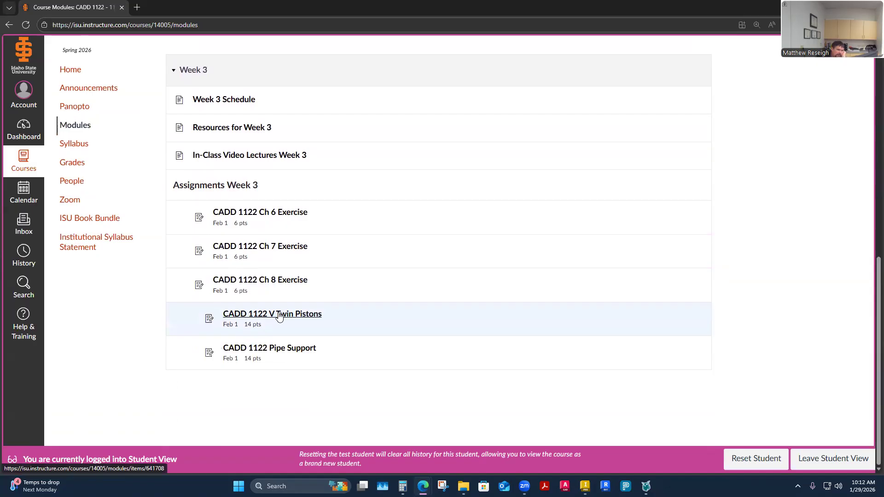
left_click(282, 317)
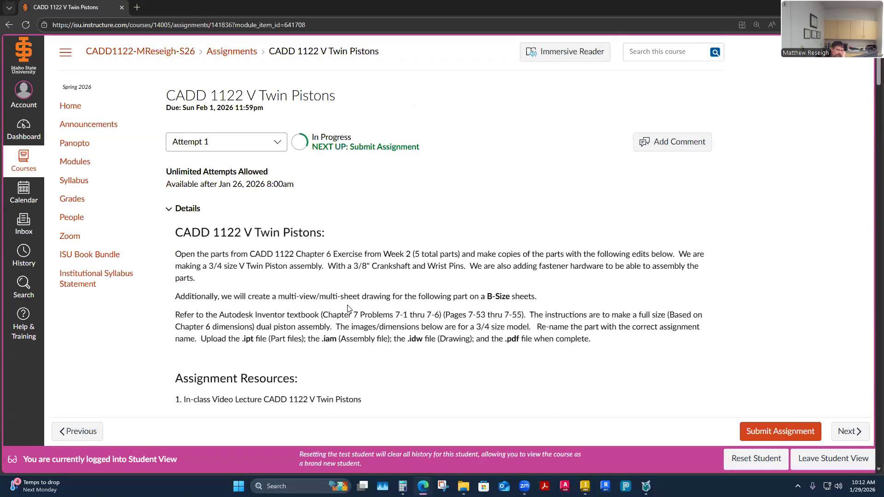
Step: Examine the assignment's part images down to the crankshaft's extrusion dimensions for the plate, long shaft and short pin
scroll(350, 309, "down", 7)
scroll(352, 310, "down", 15)
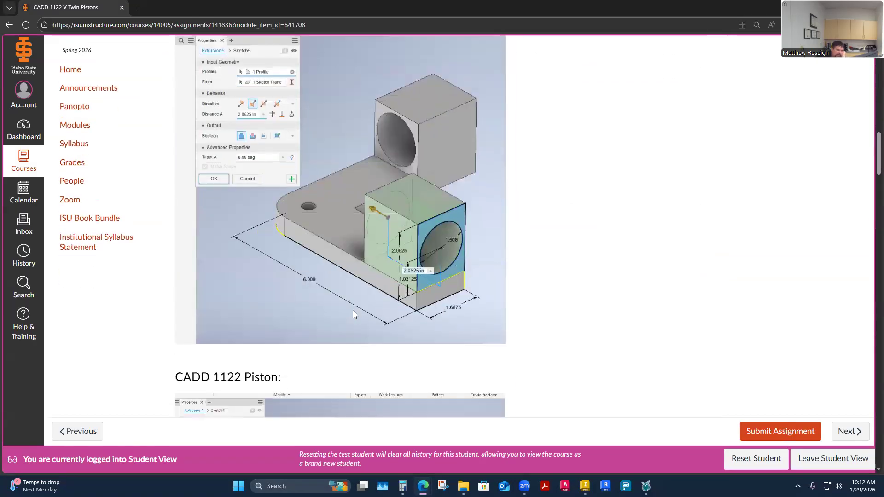
scroll(354, 315, "down", 13)
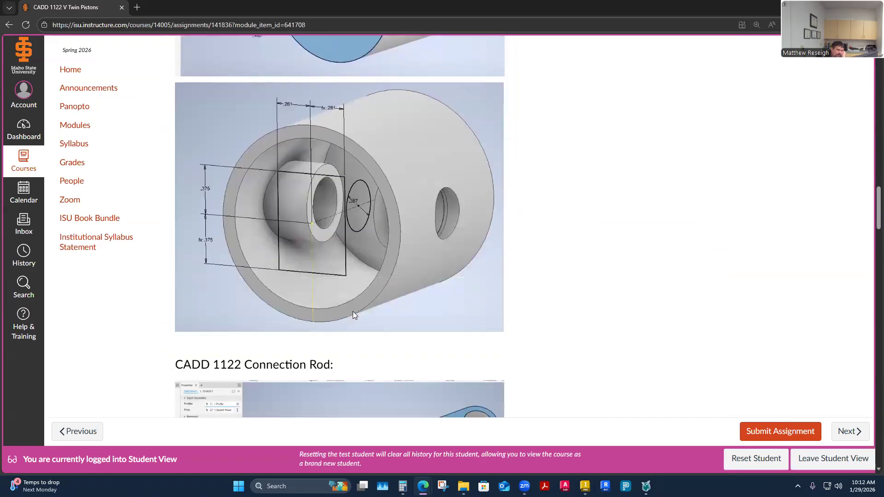
scroll(353, 313, "down", 8)
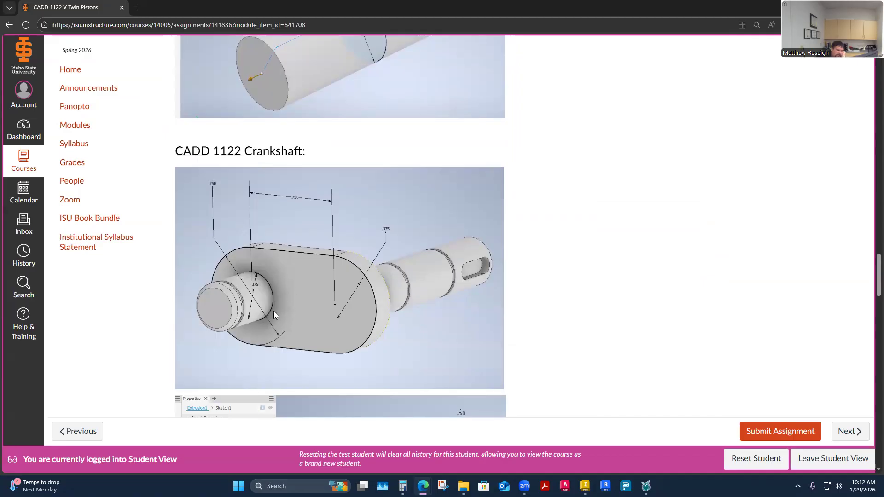
scroll(308, 300, "down", 7)
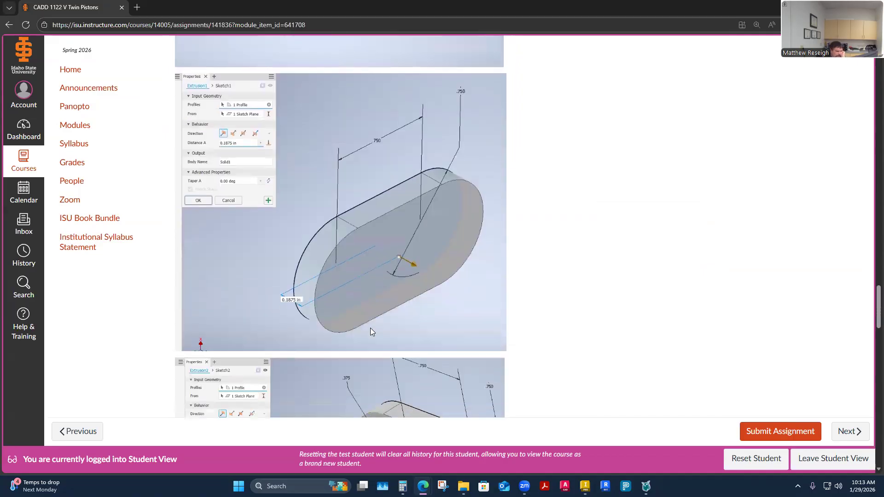
scroll(371, 332, "down", 4)
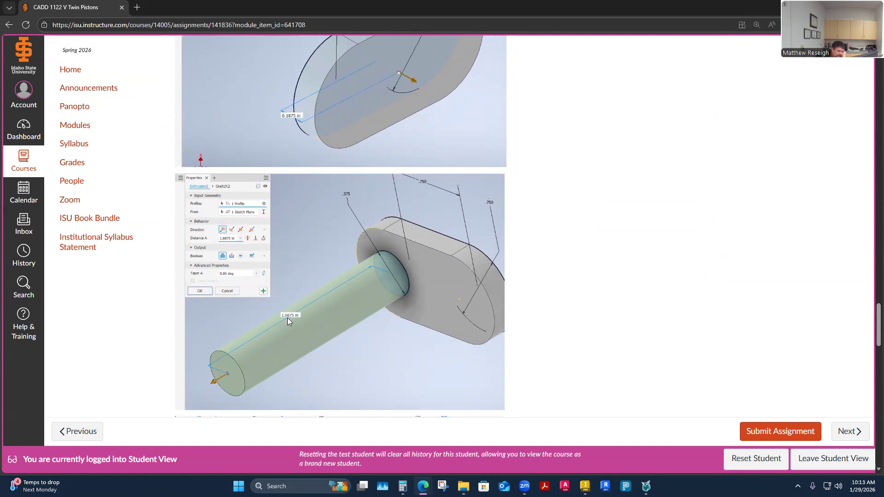
scroll(289, 317, "down", 5)
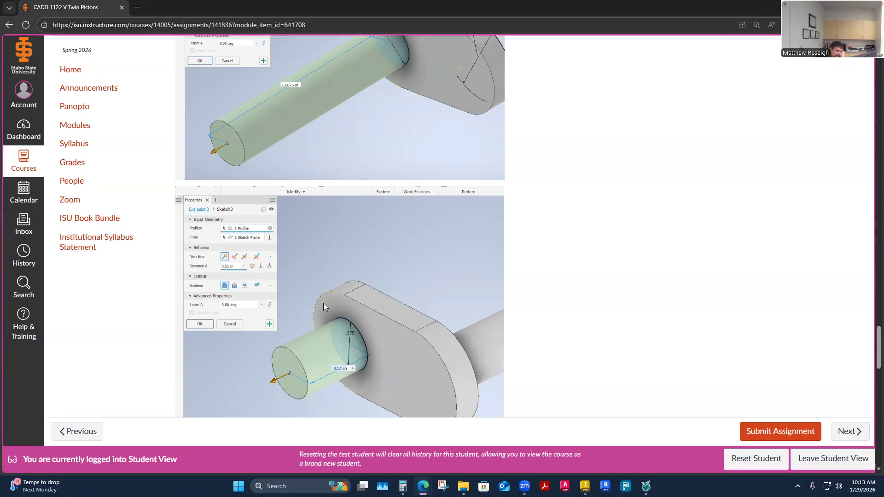
Step: Snip the crankshaft's shaft and pin extrusion images from the assignment page and switch back to the V-twin assembly in Autodesk Inventor
left_click(443, 486)
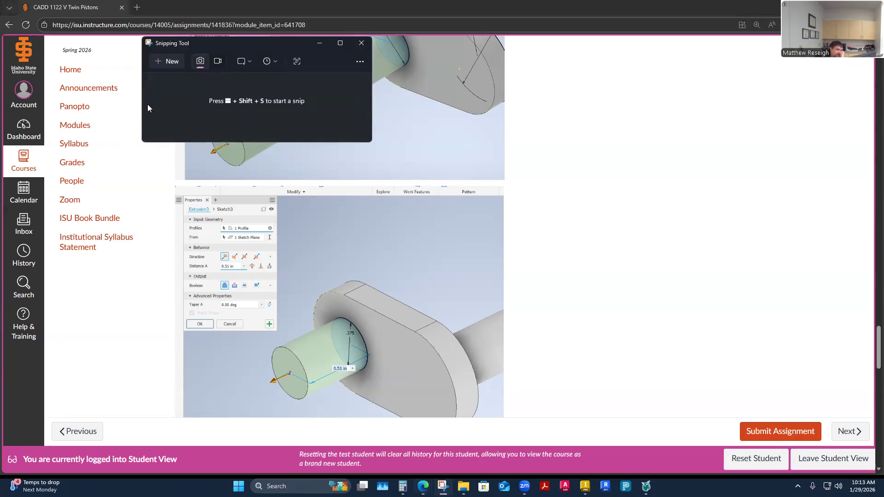
left_click(157, 62)
left_click_drag(151, 46, 497, 419)
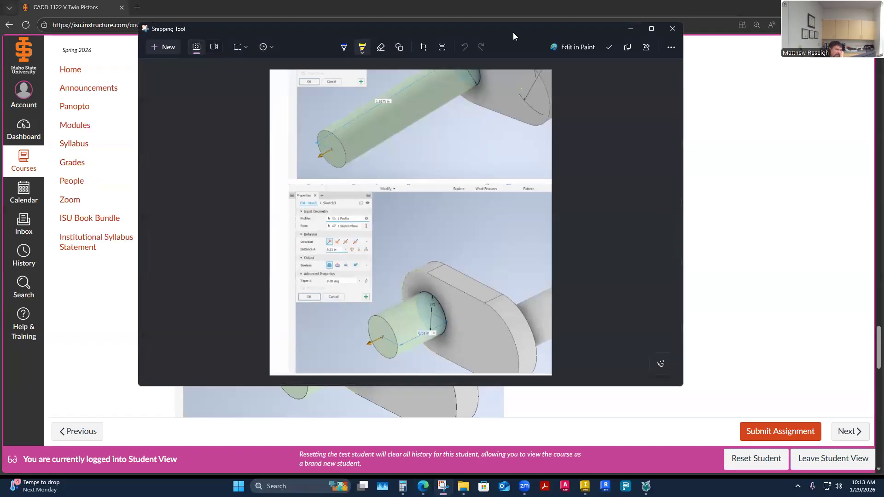
left_click_drag(512, 33, 407, 380)
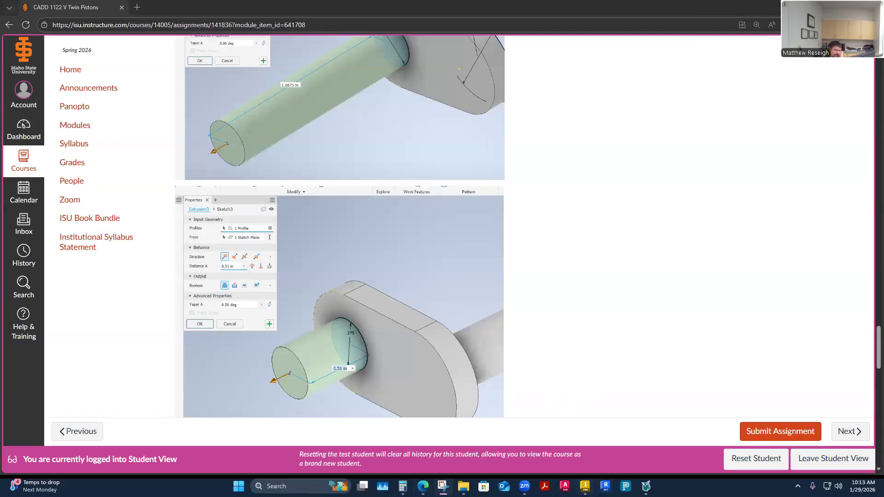
left_click(584, 486)
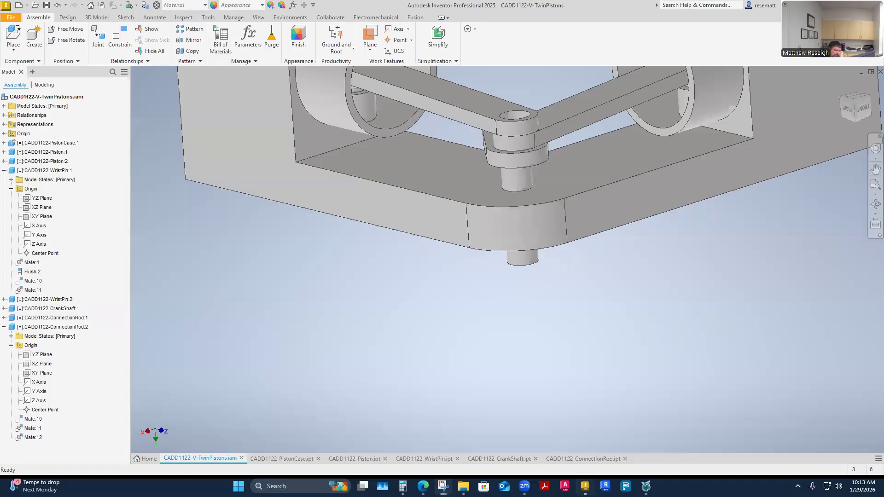
left_click(510, 170)
right_click(510, 170)
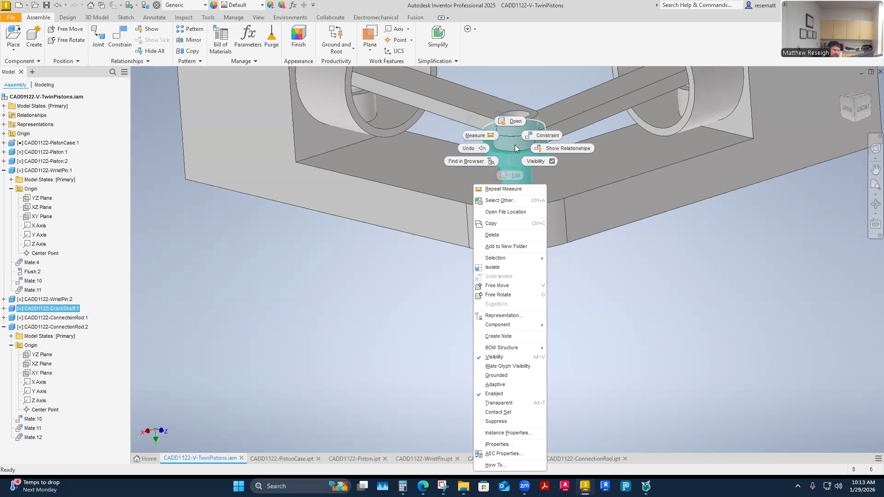
left_click(361, 328)
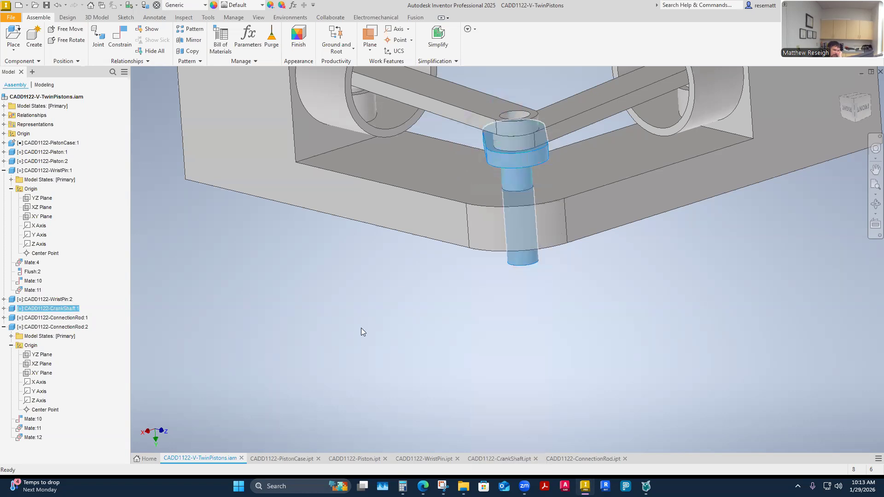
right_click(510, 168)
left_click(360, 300)
left_click(350, 306)
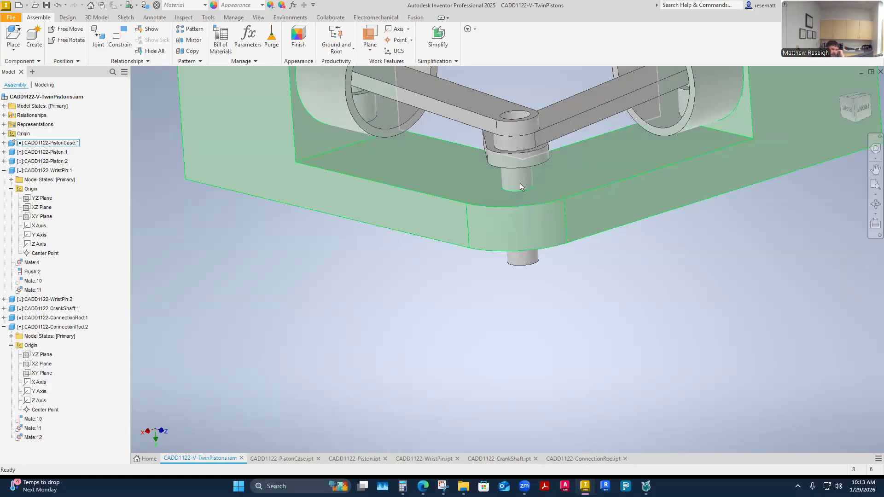
right_click(515, 159)
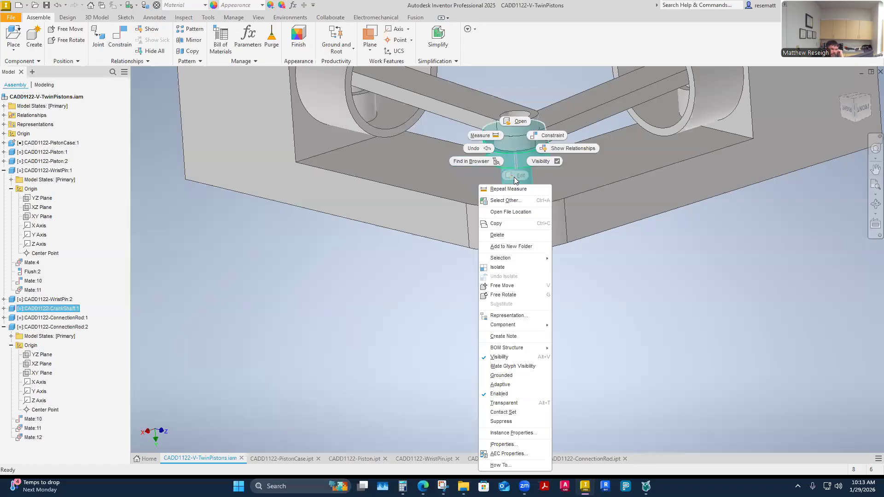
left_click(336, 328)
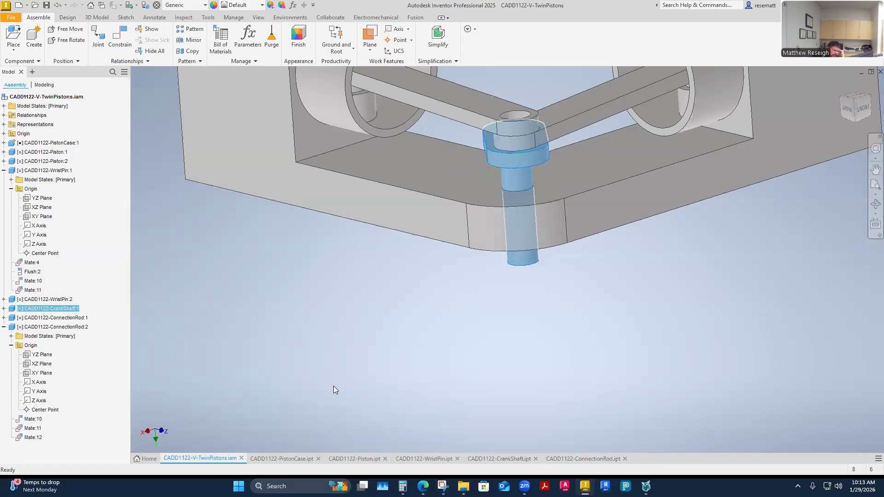
left_click(372, 295)
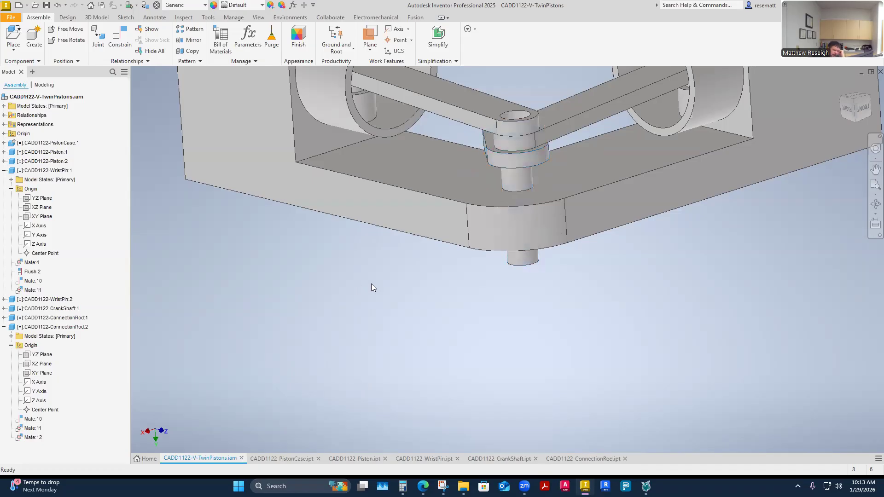
Step: Open the crankshaft part from the assembly in its own document
left_click(522, 171)
right_click(521, 169)
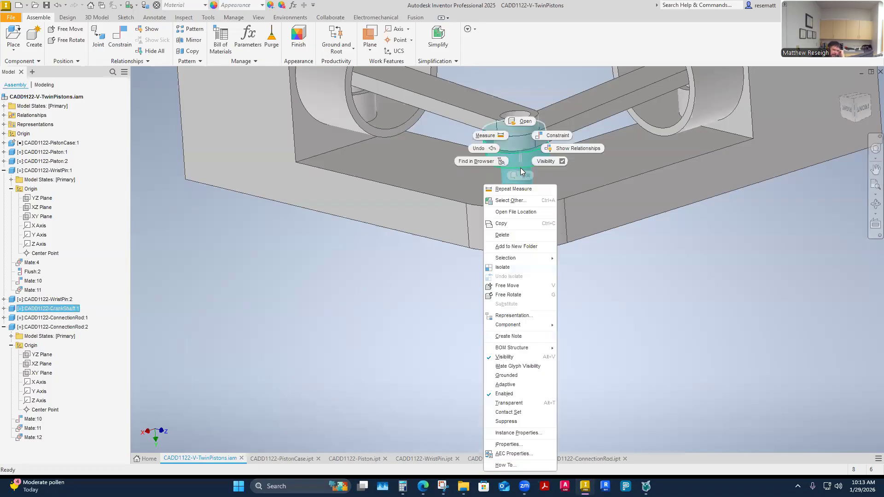
left_click(518, 121)
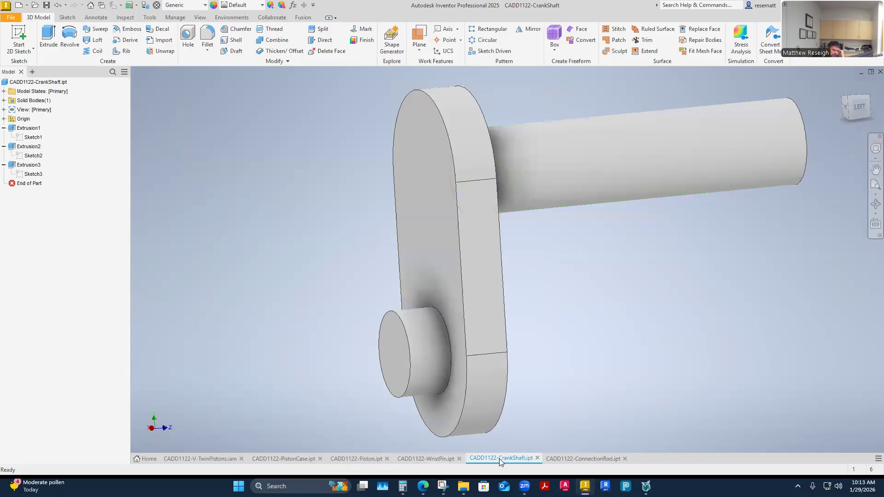
Step: Edit the extrusion of the crankshaft's short pin and set its distance to 0.51 in
left_click(27, 166)
right_click(28, 165)
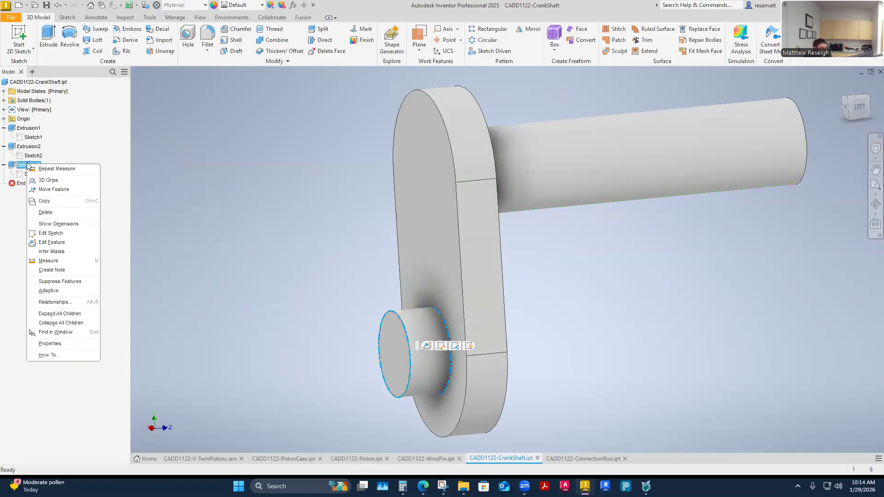
left_click(57, 246)
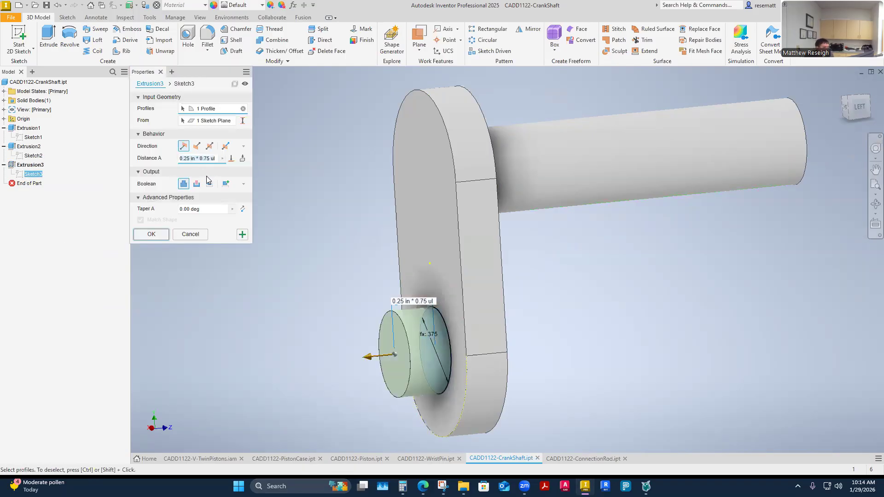
left_click(214, 158)
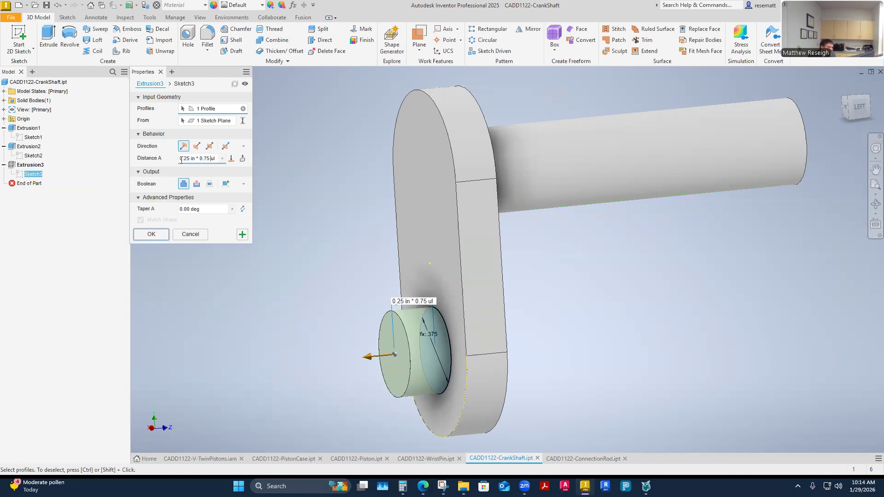
left_click_drag(180, 158, 242, 165)
key("BackSpace")
type(".51")
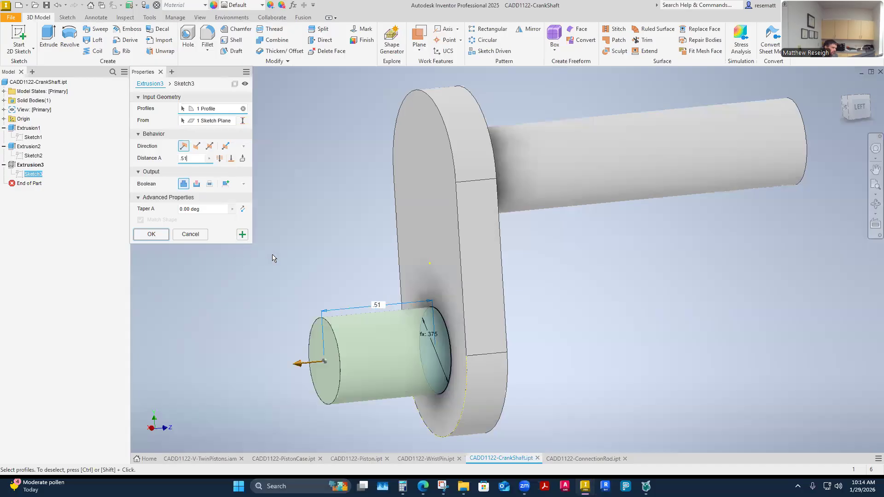
left_click(159, 236)
Step: Check the distance setting of the short pin's extrusion and leave it without changes
scroll(197, 293, "down", 3)
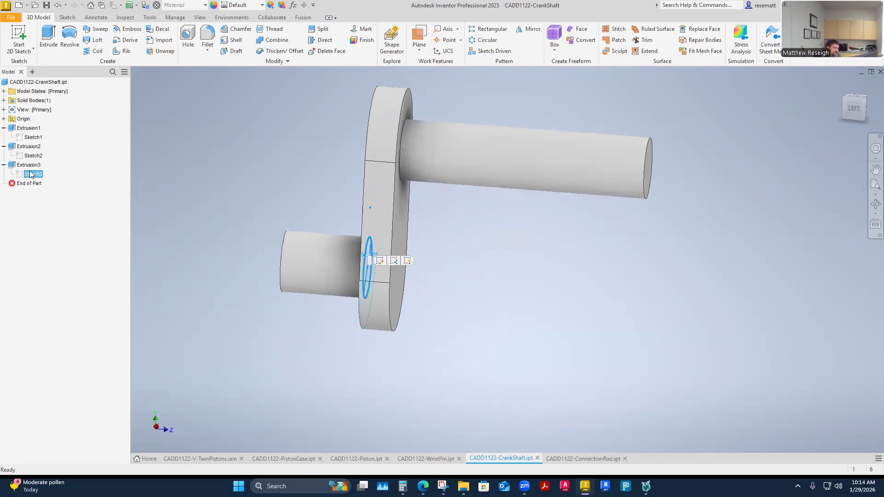
right_click(29, 165)
left_click(72, 243)
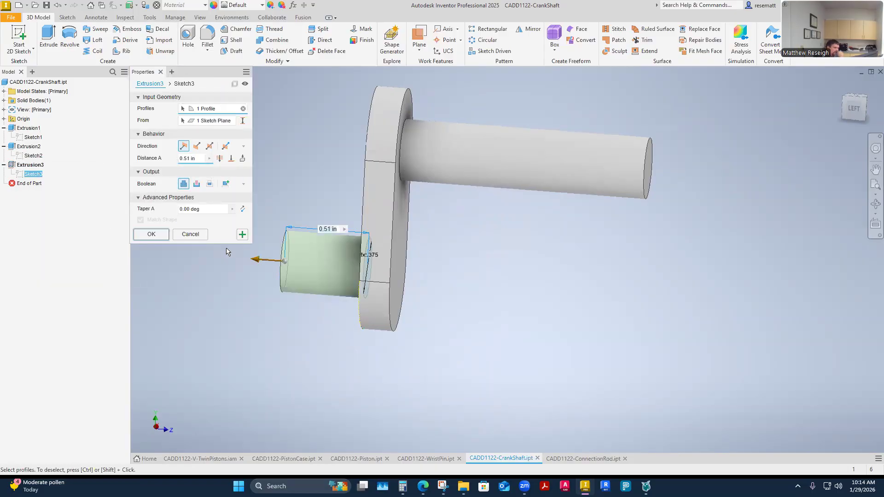
left_click(181, 236)
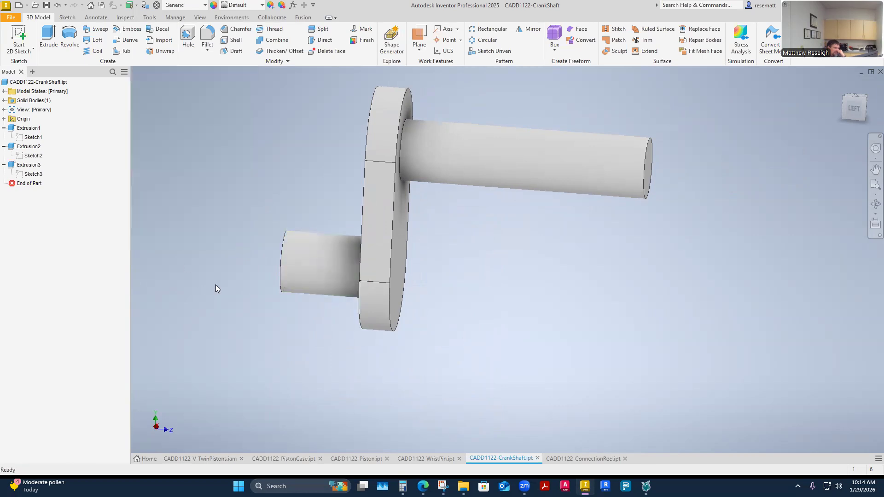
Step: Edit the extrusion of the crankshaft's long shaft and set its distance to 1.6875 in
left_click(29, 146)
right_click(30, 146)
left_click(57, 226)
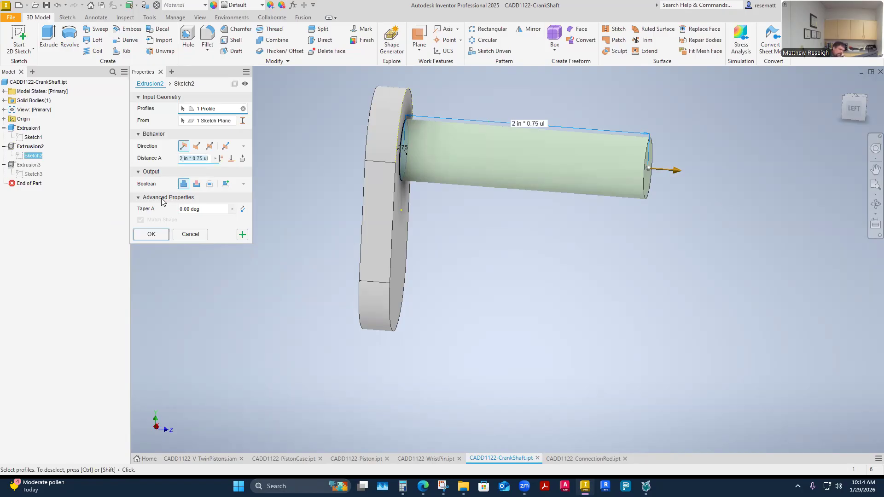
type("1.6875")
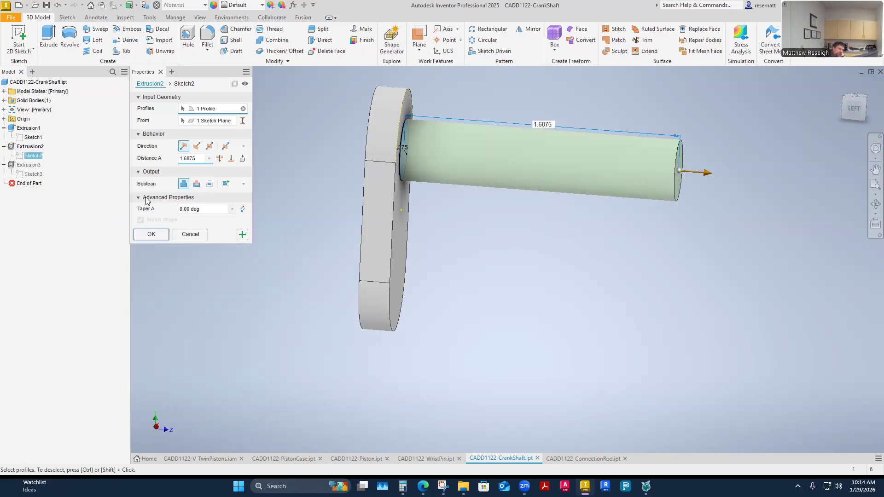
left_click(151, 236)
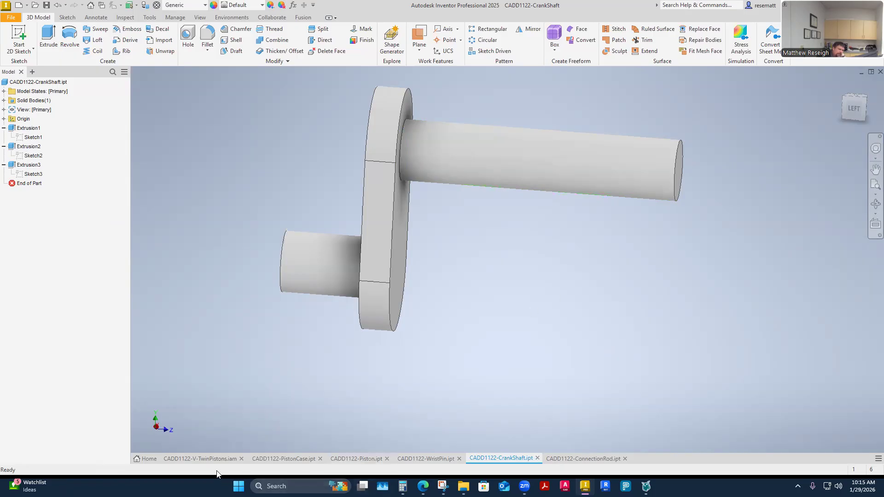
Step: Return to the V-twin assembly and examine how the crankshaft's pin and shaft fit the connecting rods and case
left_click(202, 459)
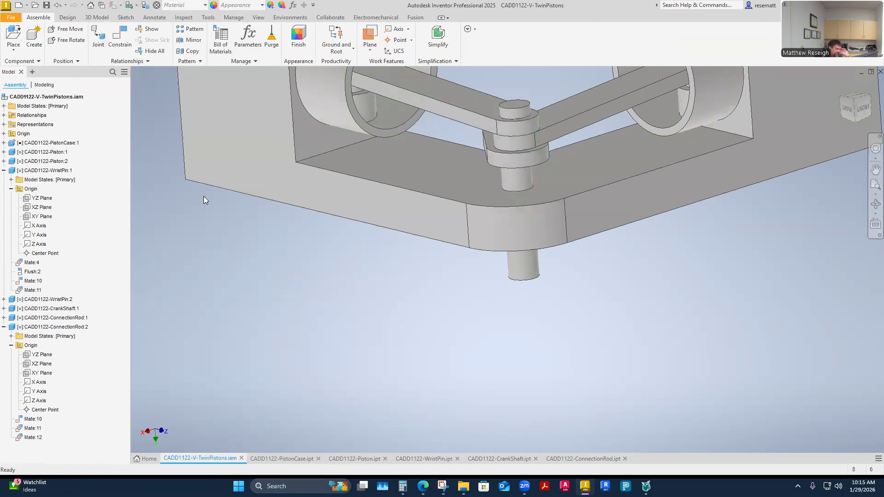
scroll(308, 289, "down", 3)
middle_click_drag(309, 289, 502, 328, "shift")
scroll(498, 326, "up", 5)
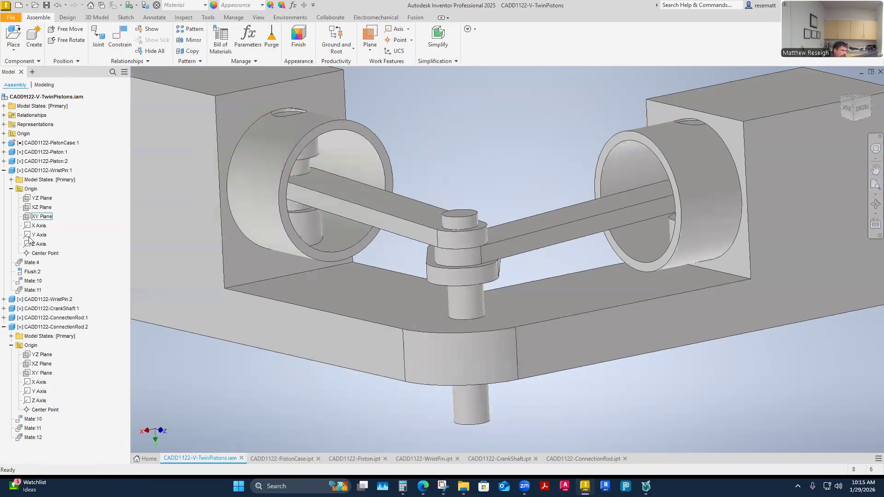
left_click(29, 96)
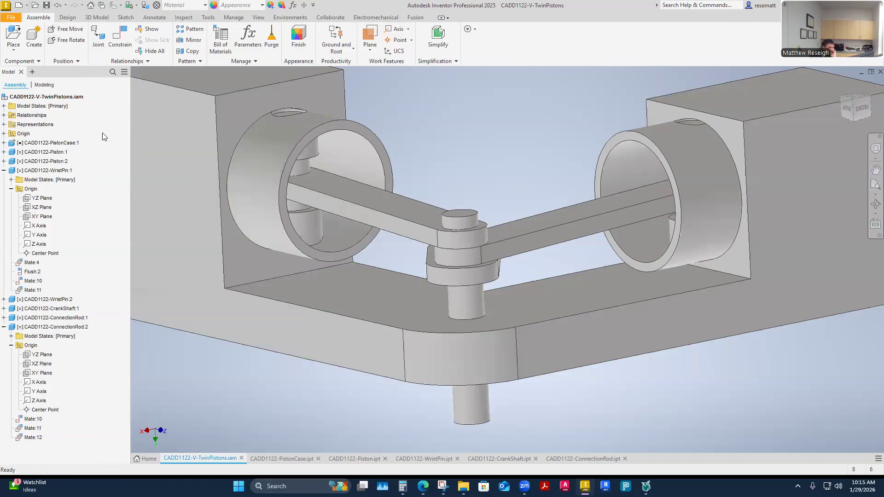
scroll(426, 148, "up", 2)
scroll(462, 133, "down", 5)
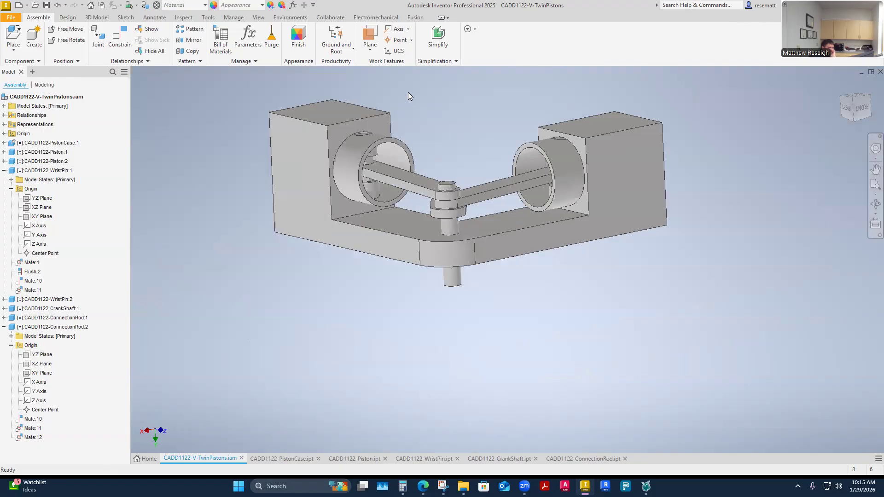
scroll(400, 97, "up", 4)
scroll(400, 97, "down", 3)
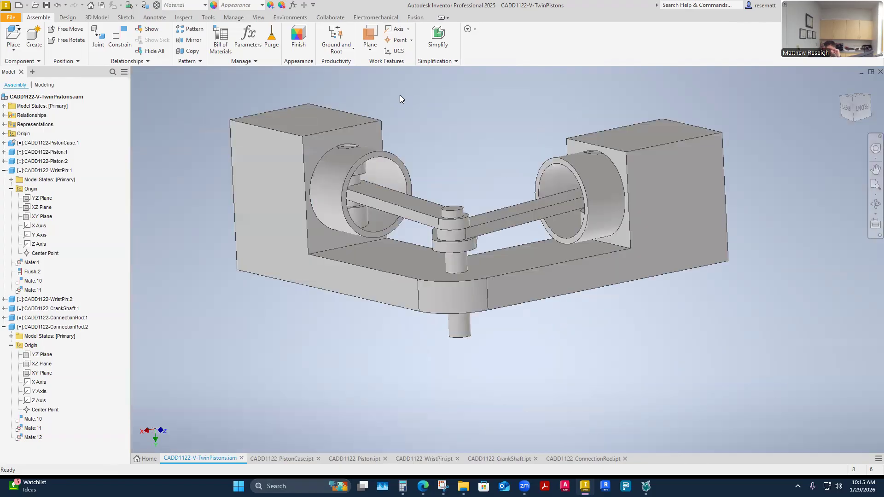
Step: Save the V-twin assembly together with its edited dependent parts
left_click(46, 5)
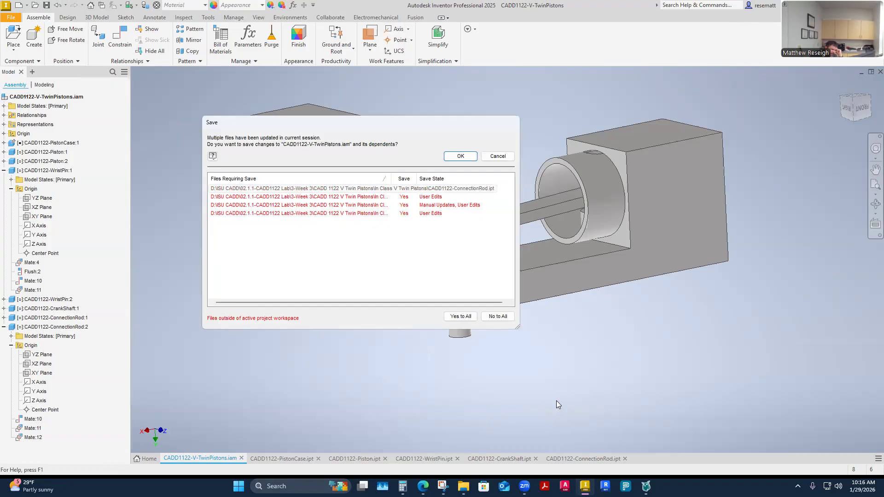
left_click(462, 157)
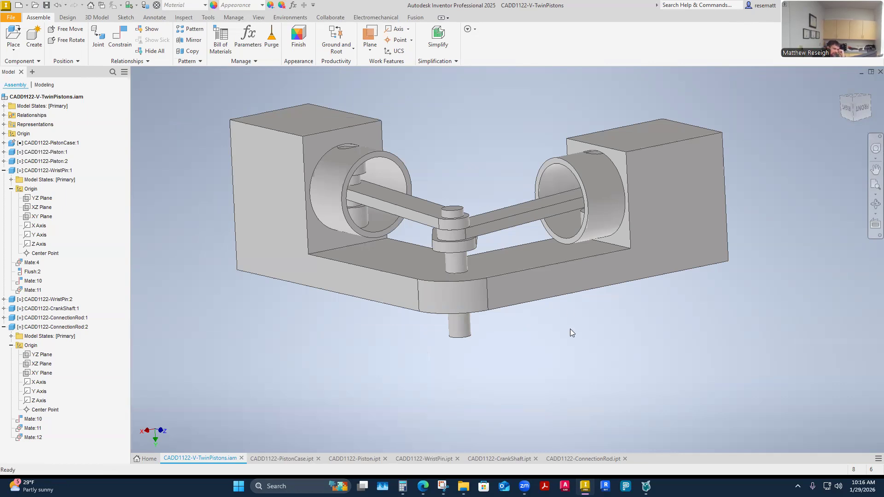
Step: Examine how the first wrist pin and its connecting rod sit between the bosses inside the piston
middle_click_drag(444, 154, 508, 165, "shift")
scroll(489, 147, "up", 2)
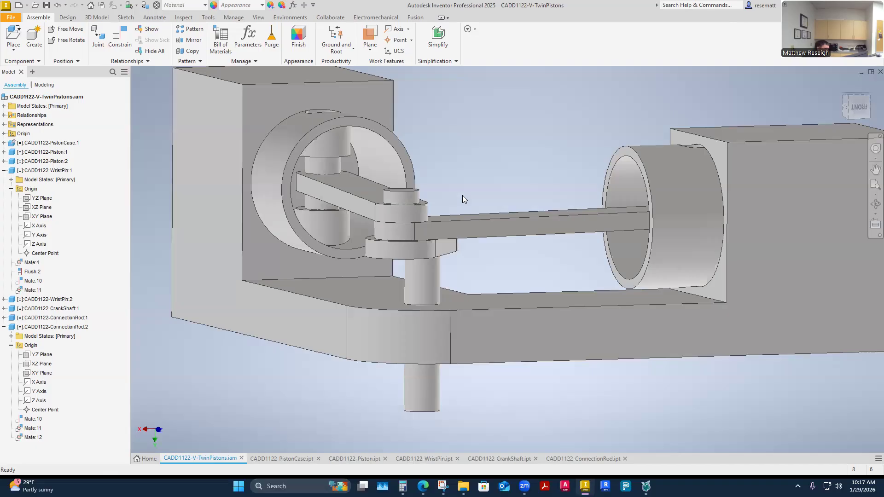
scroll(462, 196, "down", 1)
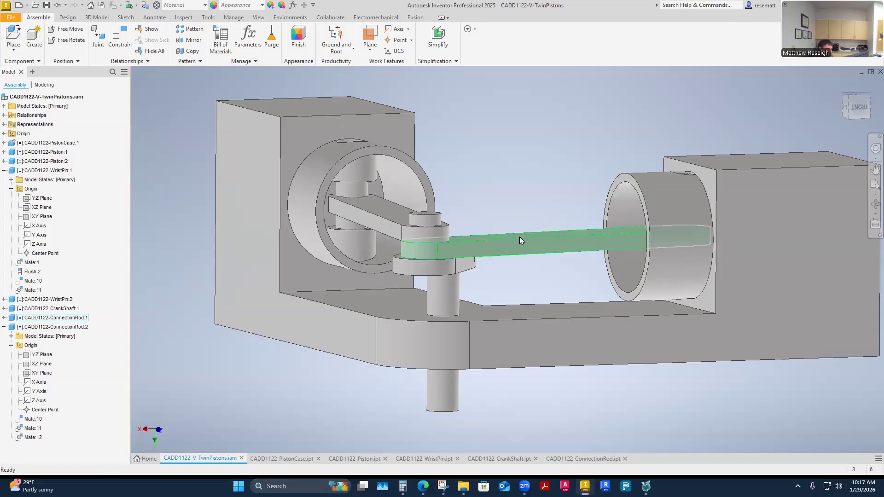
scroll(467, 244, "up", 4)
middle_click_drag(379, 145, 334, 320, "shift")
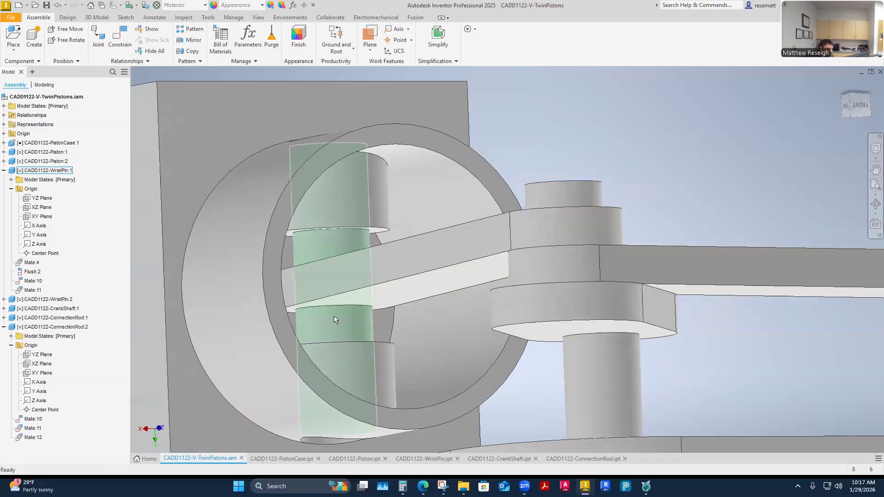
mouse_move(333, 318)
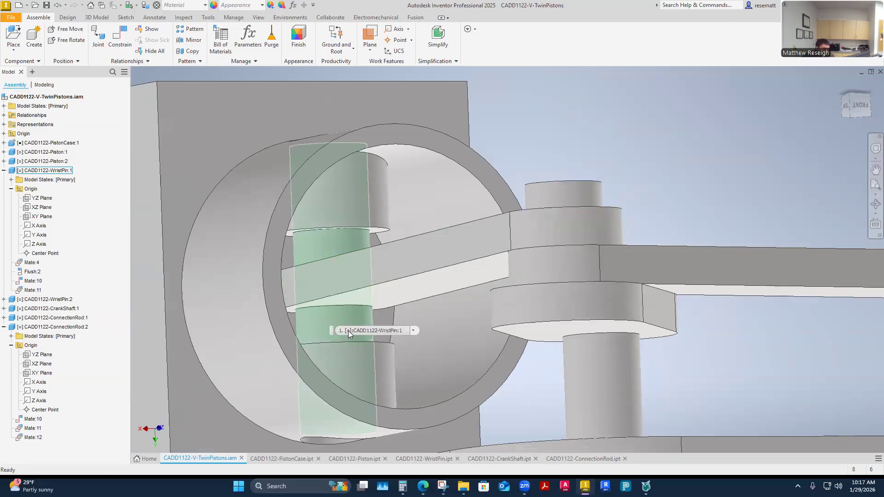
middle_click_drag(345, 244, 369, 251, "shift")
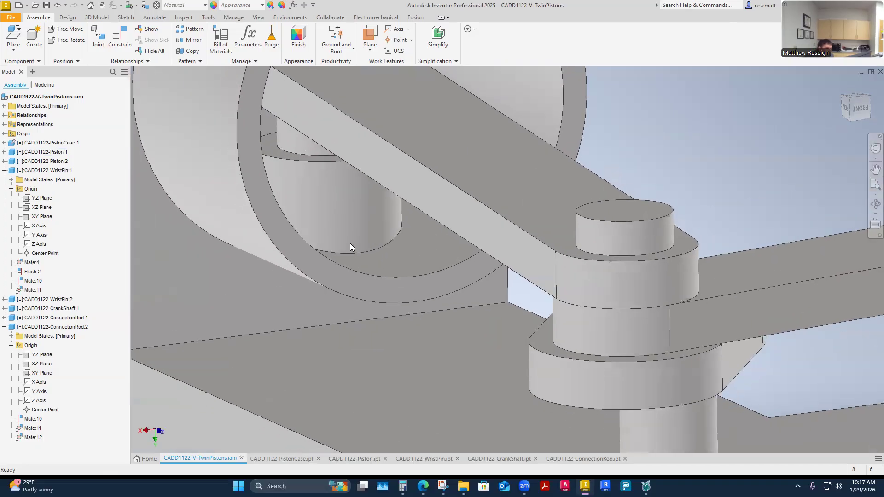
scroll(488, 277, "down", 4)
middle_click_drag(464, 269, 468, 244, "shift")
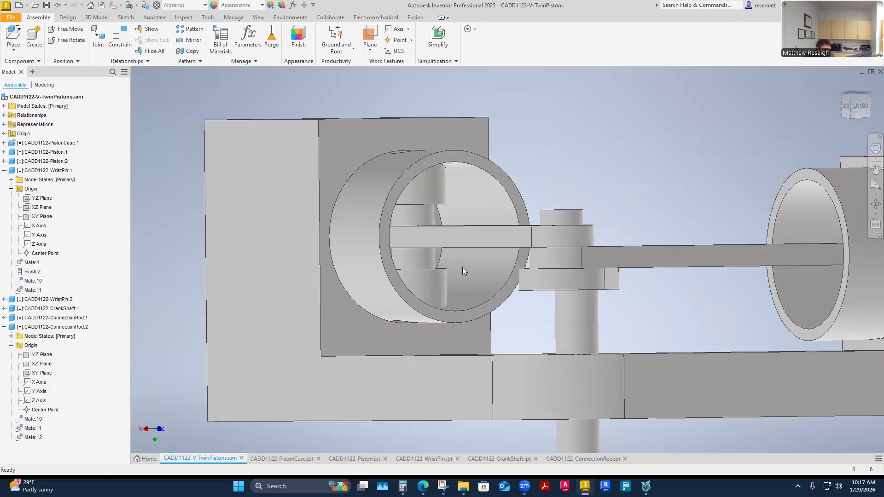
scroll(462, 267, "up", 5)
middle_click_drag(428, 294, 486, 298, "shift")
left_click(497, 250)
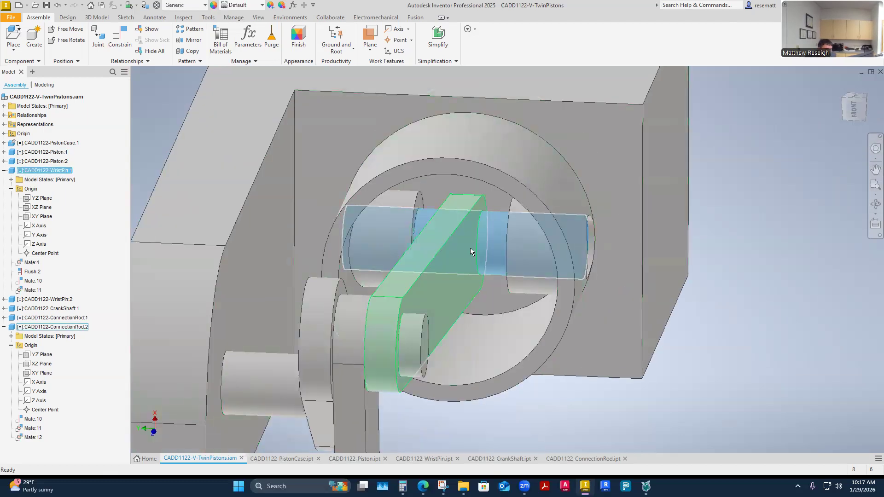
left_click(776, 331)
middle_click_drag(775, 332, 771, 340, "shift")
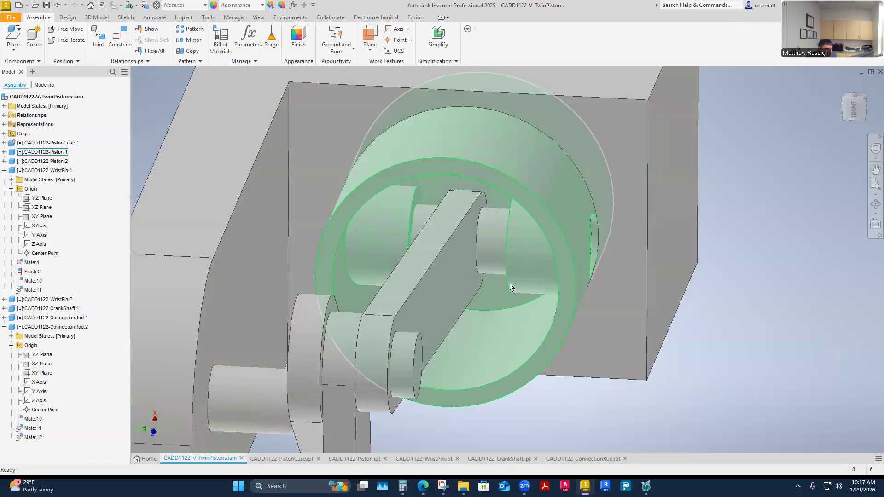
middle_click_drag(568, 409, 552, 405, "shift")
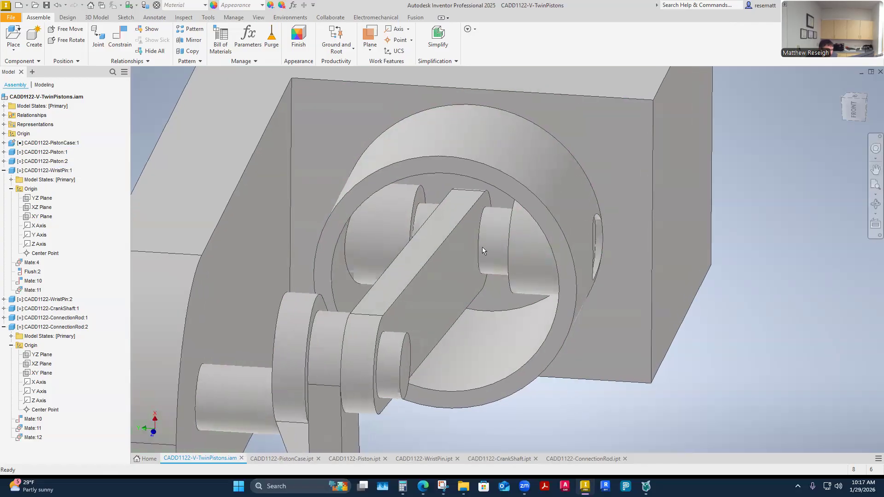
Step: Move the wrist pin and crankshaft through their travel to test the motion of the V-twin mechanism
left_click_drag(496, 246, 328, 266)
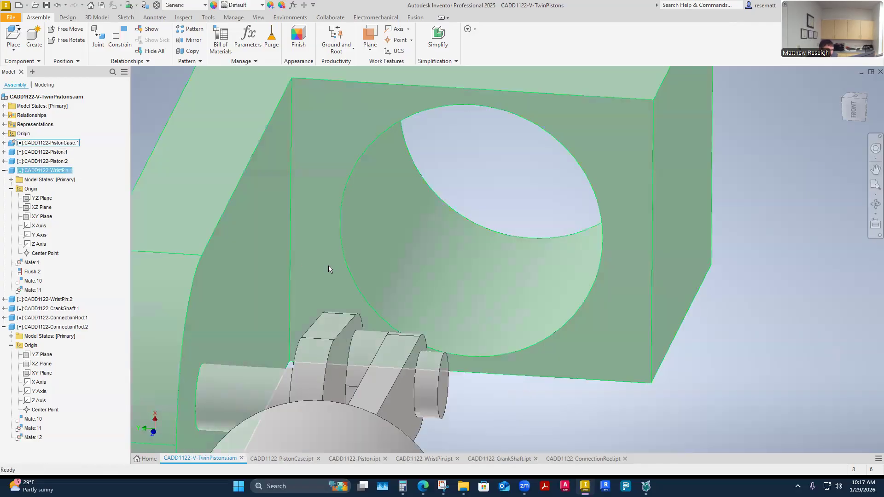
left_click(695, 301)
left_click_drag(728, 292, 530, 295)
middle_click_drag(869, 245, 856, 258, "shift")
left_click_drag(851, 295, 355, 319)
left_click_drag(529, 328, 529, 322)
middle_click_drag(534, 276, 619, 267, "shift")
left_click_drag(652, 287, 737, 271)
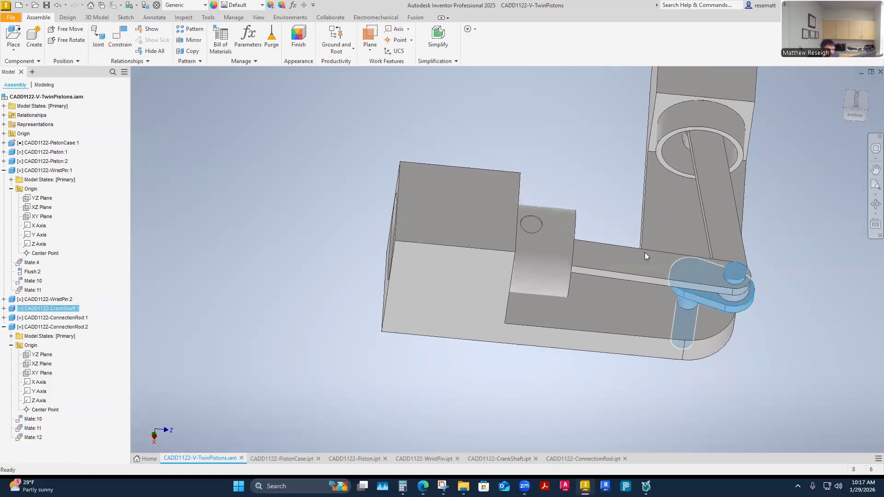
Step: Inspect the crank joint and the piston in its bore from several sides, swinging the connecting rod to another position
middle_click_drag(644, 252, 593, 111, "shift")
scroll(601, 366, "up", 2)
middle_click_drag(601, 365, 600, 360, "shift")
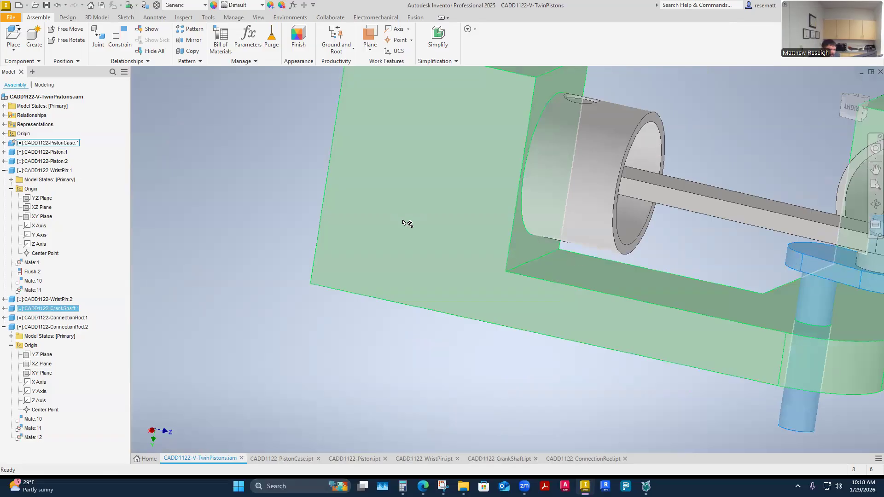
middle_click_drag(529, 330, 299, 282, "shift")
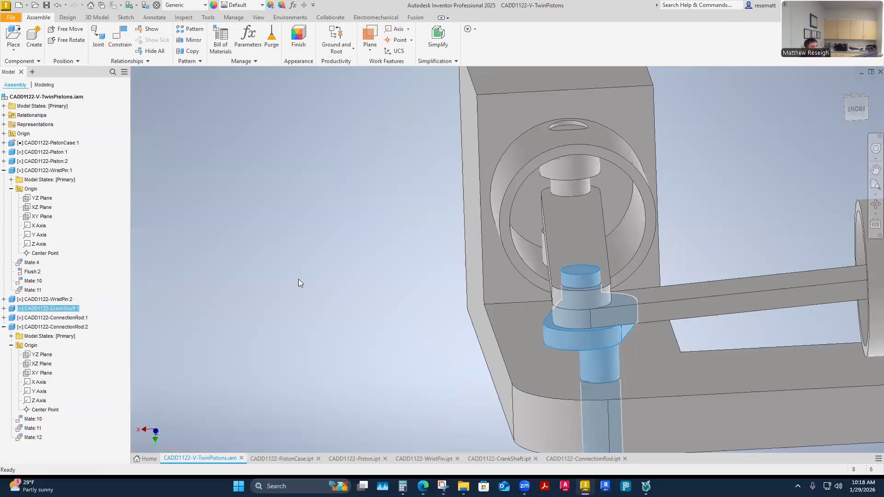
middle_click_drag(591, 308, 561, 344, "shift")
left_click_drag(555, 357, 591, 288)
middle_click_drag(591, 287, 487, 188, "shift")
middle_click_drag(449, 395, 470, 320, "shift")
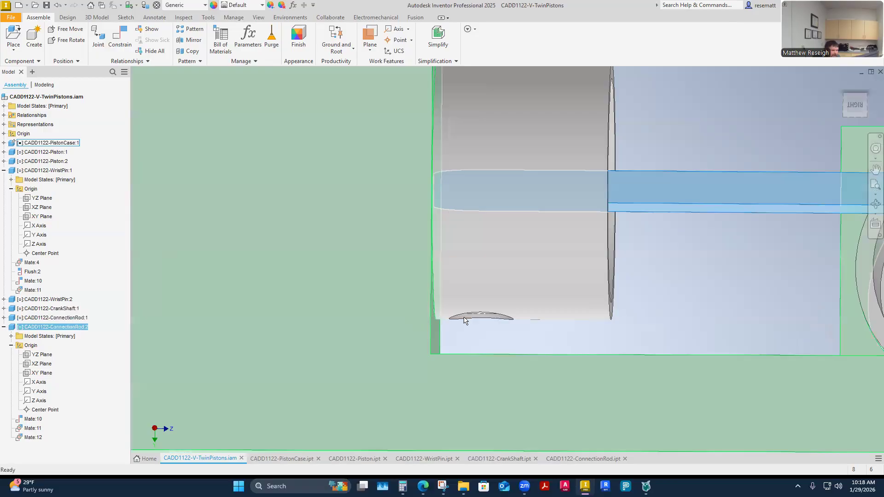
middle_click_drag(475, 323, 733, 254, "shift")
middle_click_drag(479, 242, 541, 187, "shift")
left_click(541, 187)
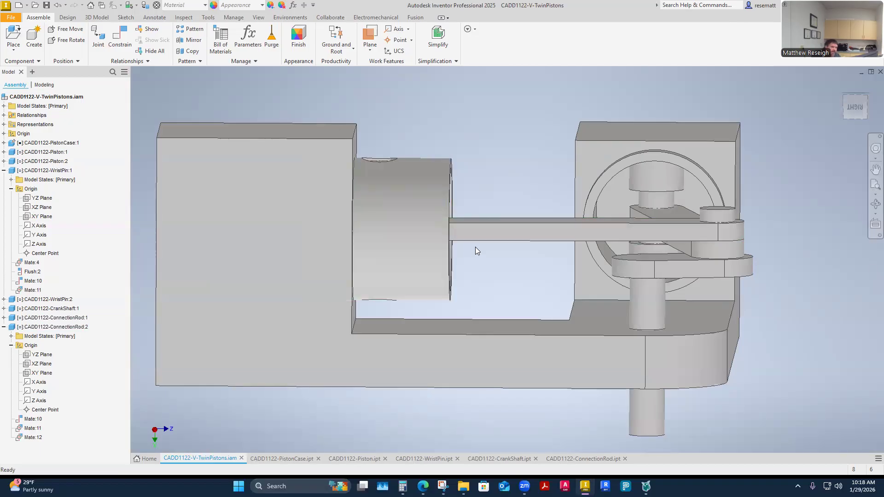
Step: Examine the first wrist pin's ends against the piston's pin holes and the rod's position along the pin
middle_click_drag(547, 258, 632, 312, "shift")
scroll(494, 277, "up", 4)
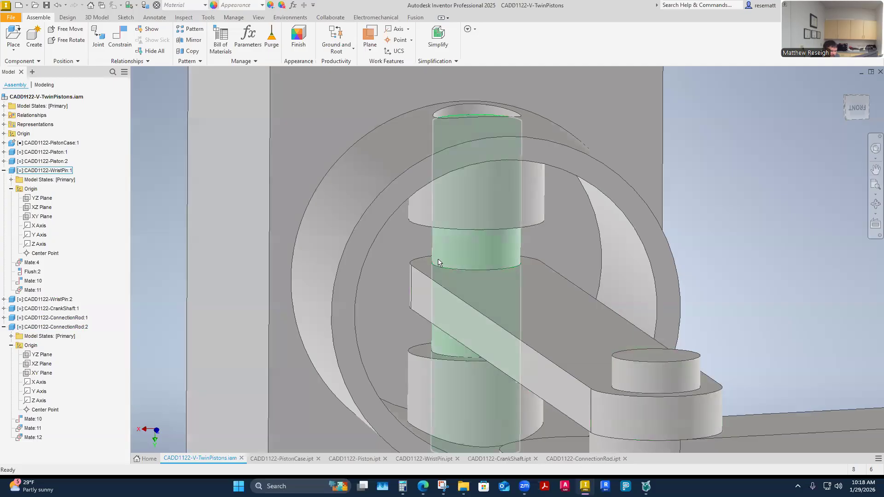
scroll(433, 264, "up", 2)
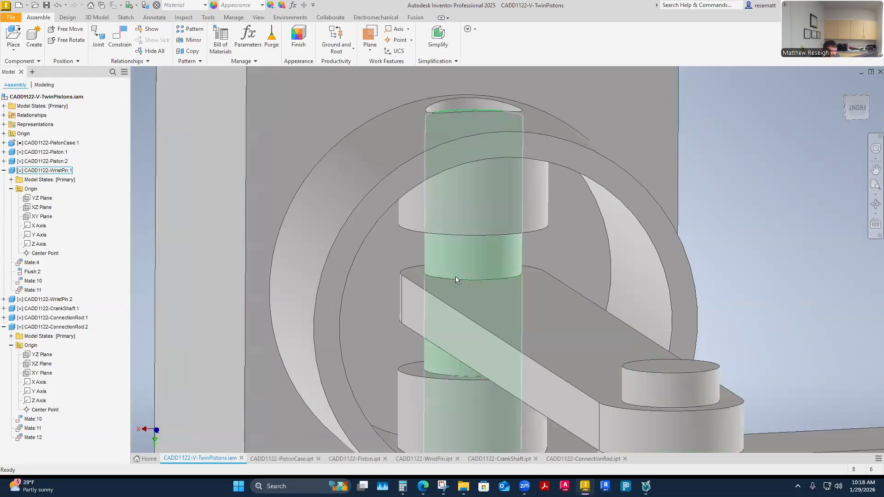
mouse_move(518, 269)
middle_mouse_down("shift")
mouse_move(432, 350)
mouse_move(452, 326)
mouse_move(605, 314)
mouse_move(564, 277)
mouse_move(540, 298)
mouse_move(510, 257)
middle_mouse_up("shift")
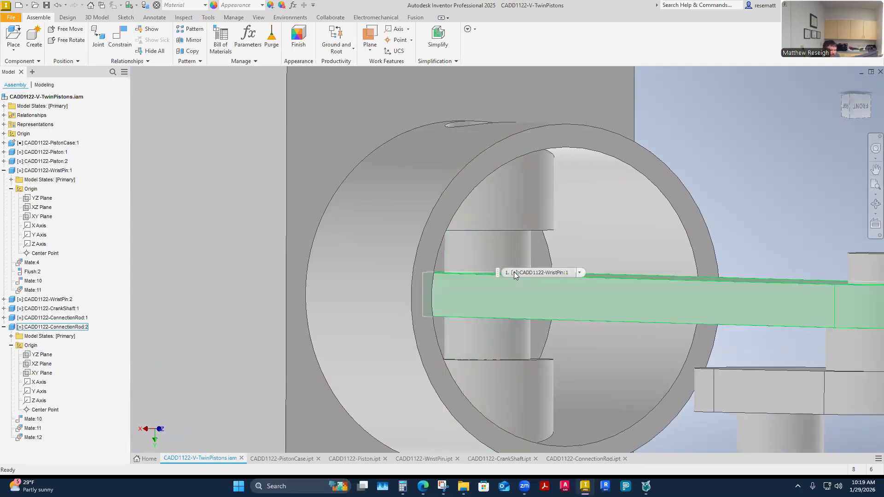
mouse_move(502, 295)
middle_mouse_down("shift")
mouse_move(528, 293)
mouse_move(491, 275)
mouse_move(508, 292)
mouse_move(507, 313)
mouse_move(512, 302)
middle_mouse_up("shift")
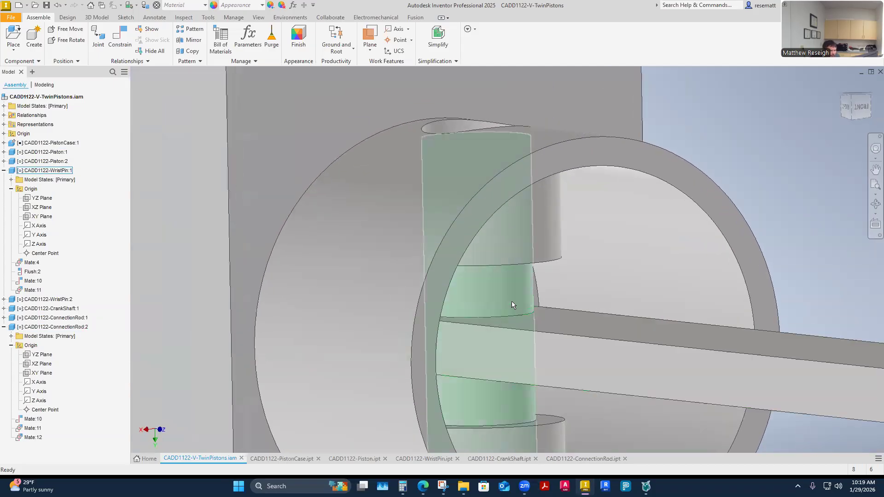
middle_click_drag(519, 336, 592, 259, "shift")
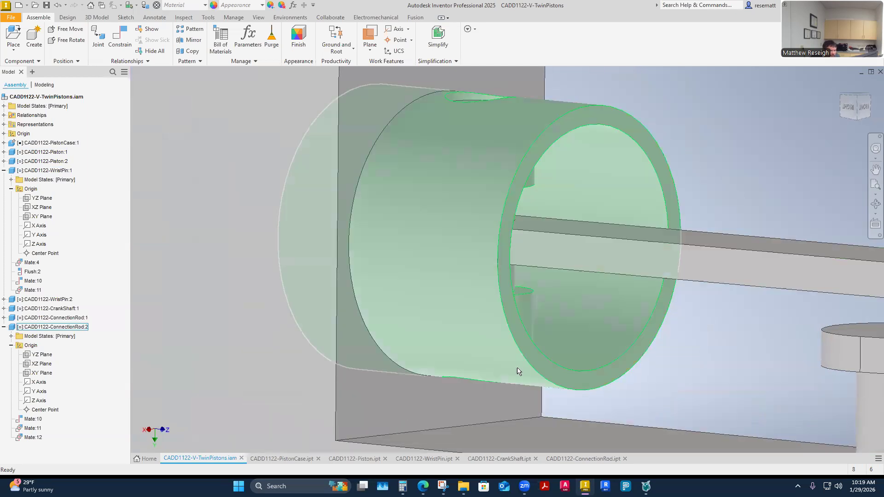
scroll(516, 372, "up", 5)
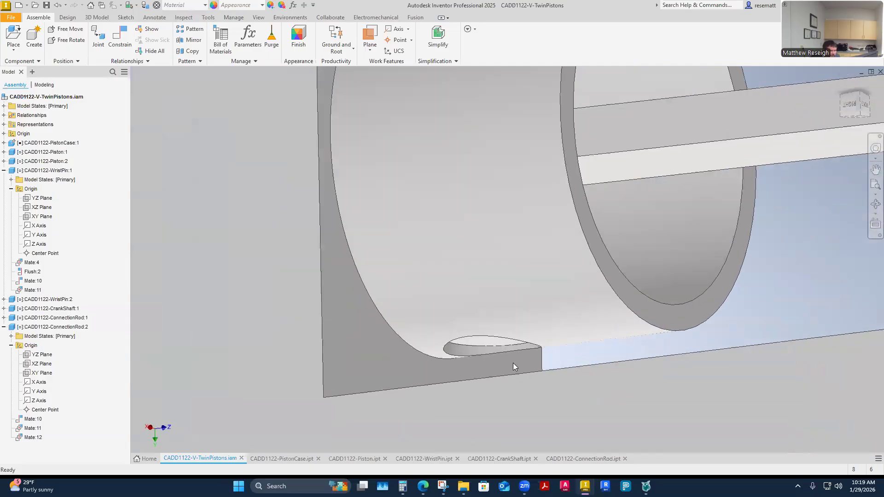
scroll(513, 363, "up", 3)
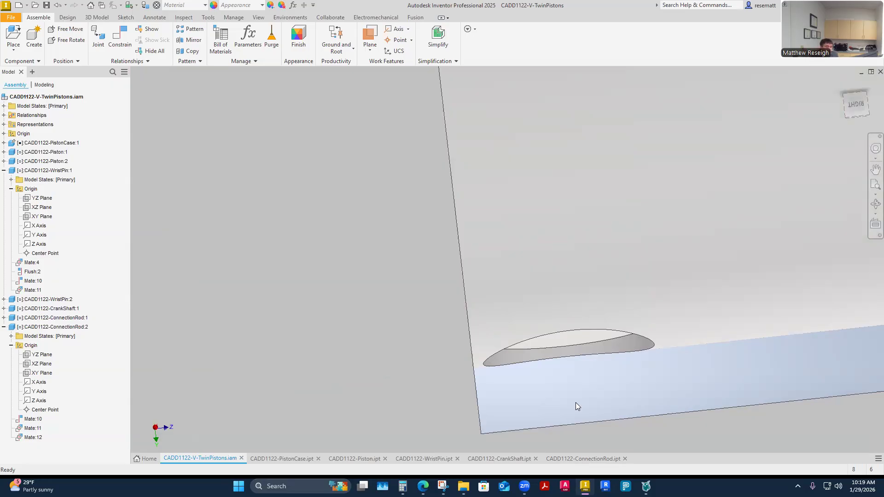
scroll(576, 403, "down", 5)
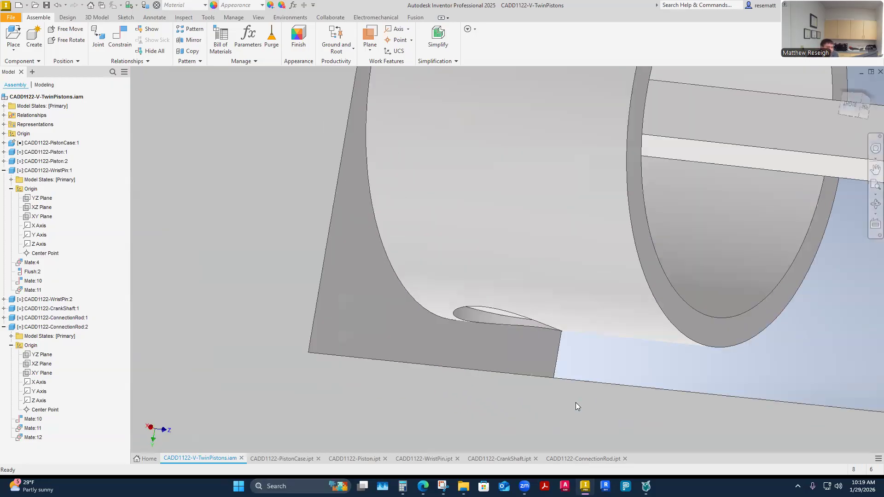
mouse_move(576, 402)
middle_mouse_down("shift")
mouse_move(763, 431)
mouse_move(529, 198)
middle_mouse_up("shift")
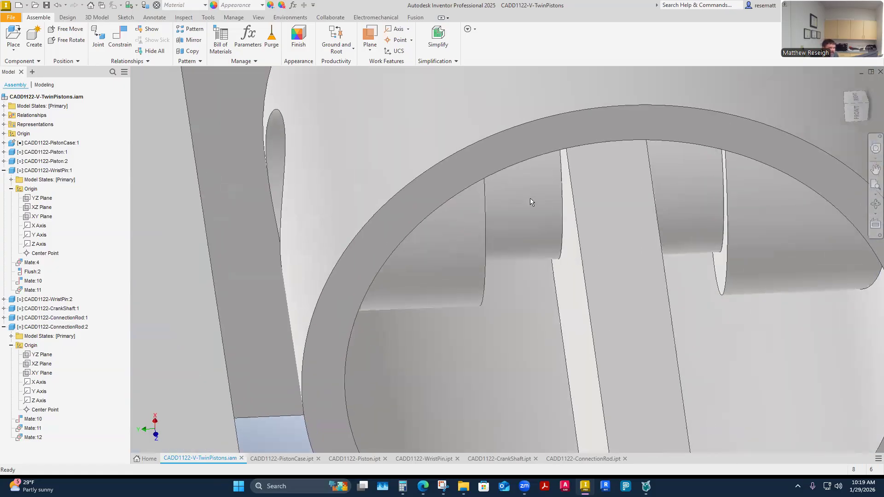
left_click(539, 211)
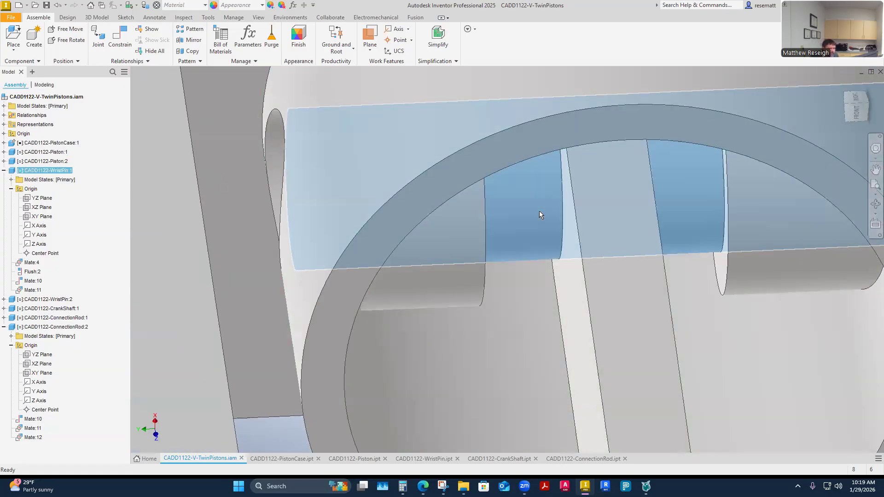
middle_click_drag(524, 275, 481, 271, "shift")
left_click(578, 325)
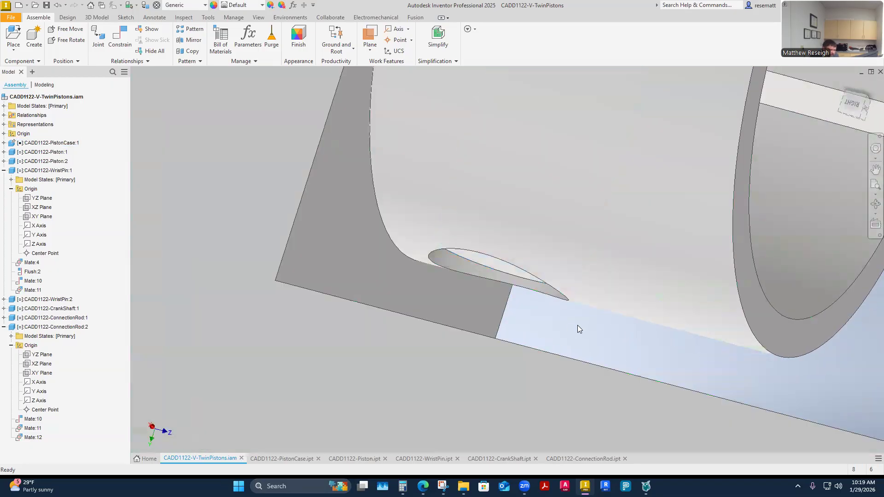
middle_click_drag(579, 327, 495, 205, "shift")
middle_click_drag(521, 262, 518, 207, "shift")
middle_click_drag(532, 292, 487, 218, "shift")
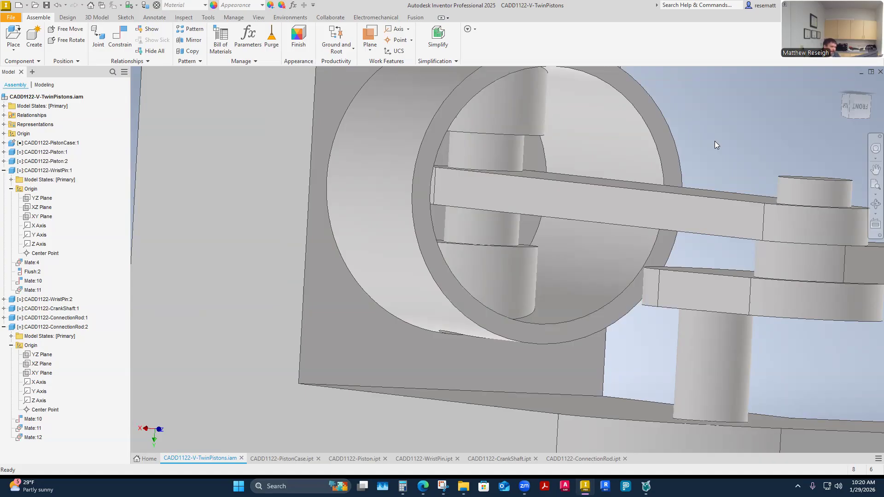
Step: Examine the crankshaft's pin, arm and long shaft against both connecting rods and the case from several sides
scroll(715, 141, "down", 5)
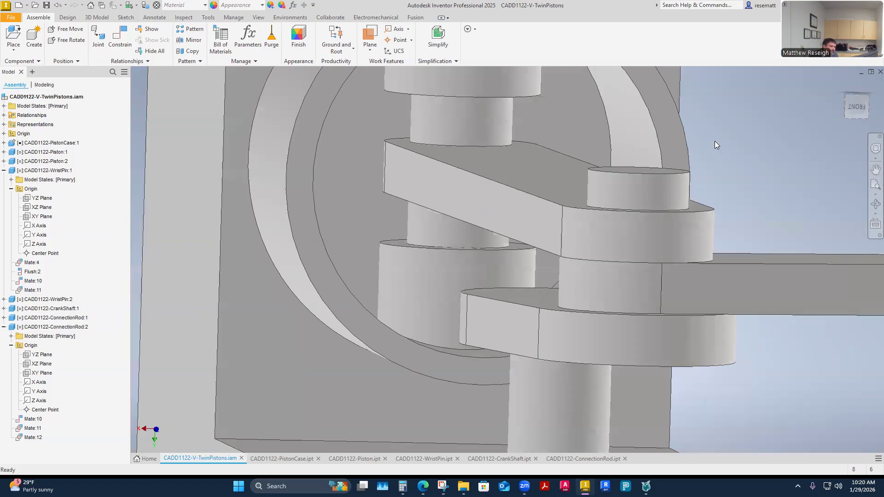
scroll(714, 140, "up", 5)
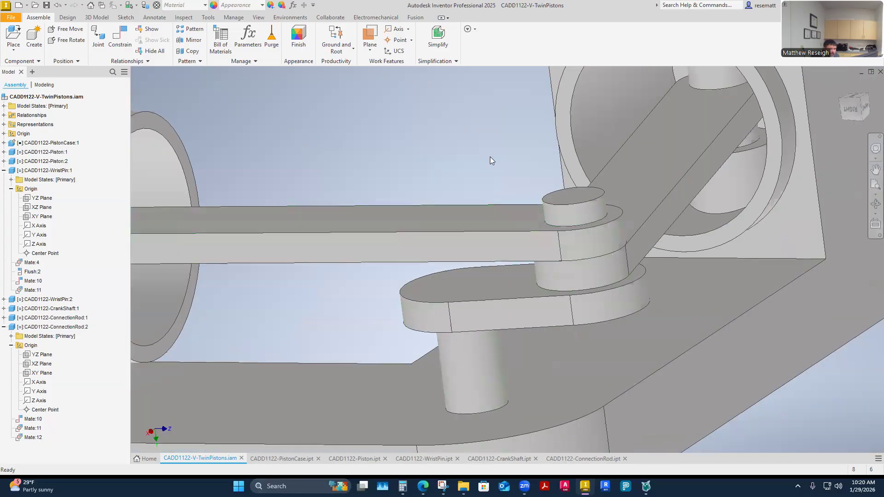
middle_click_drag(569, 215, 561, 228, "shift")
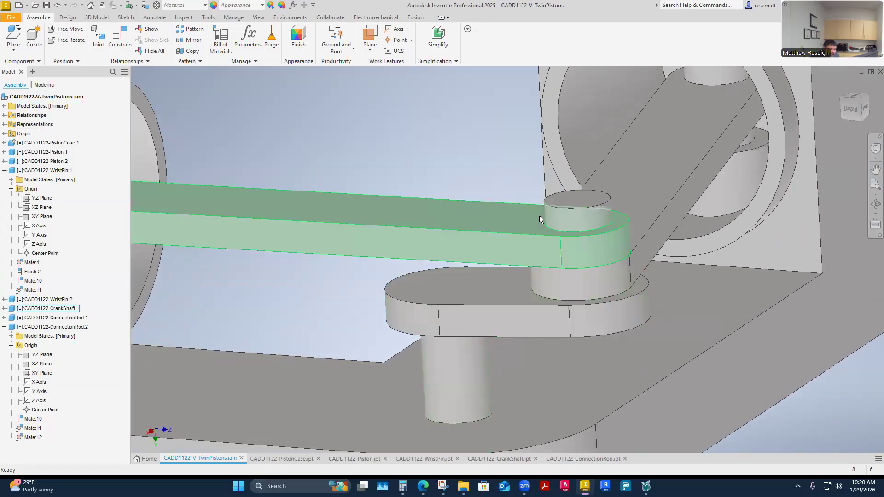
mouse_move(493, 149)
middle_mouse_down("shift")
mouse_move(452, 146)
mouse_move(501, 159)
mouse_move(528, 289)
mouse_move(505, 207)
mouse_move(583, 210)
mouse_move(493, 219)
middle_mouse_up("shift")
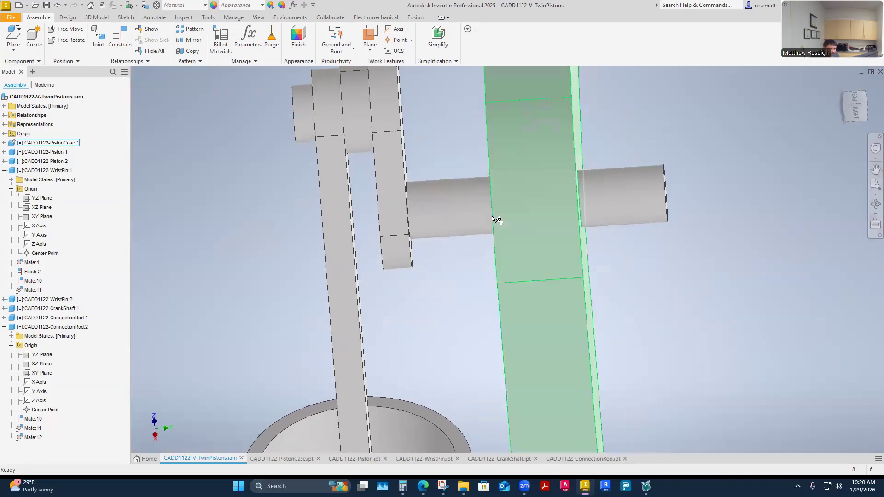
middle_click_drag(433, 208, 638, 140, "shift")
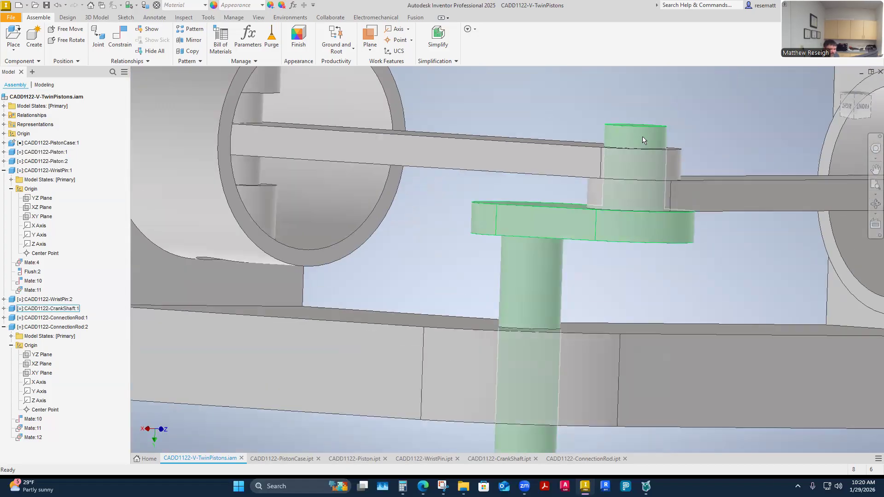
middle_click_drag(643, 139, 604, 275, "shift")
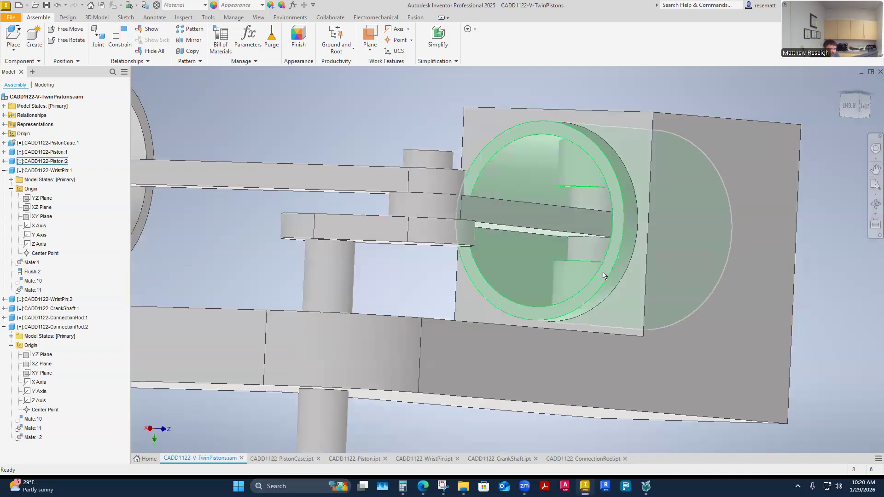
middle_click_drag(593, 198, 631, 432, "shift")
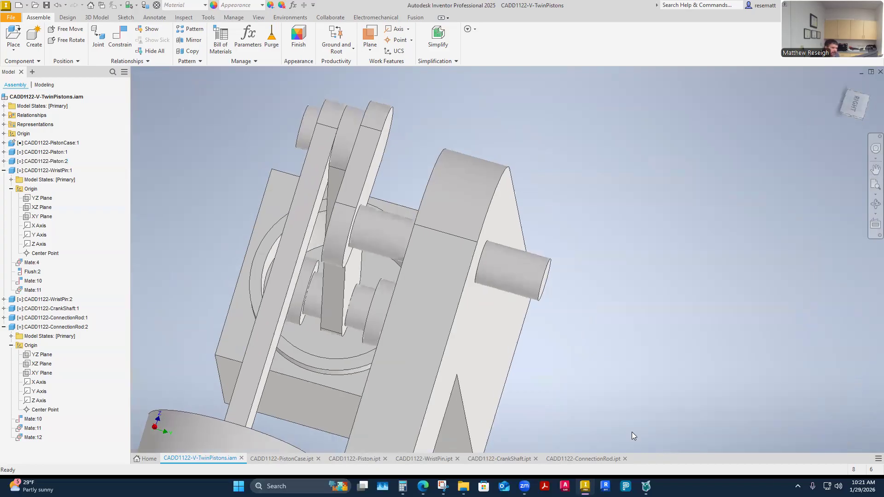
middle_click_drag(631, 432, 577, 193, "shift")
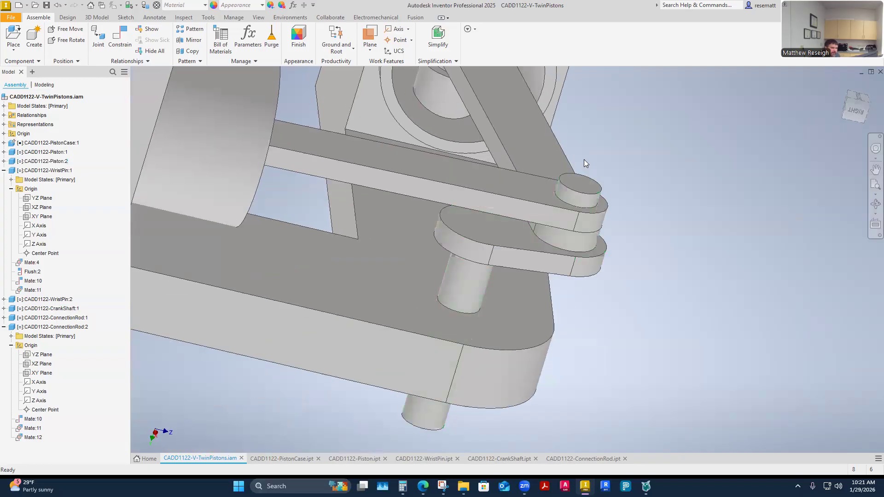
scroll(584, 159, "down", 5)
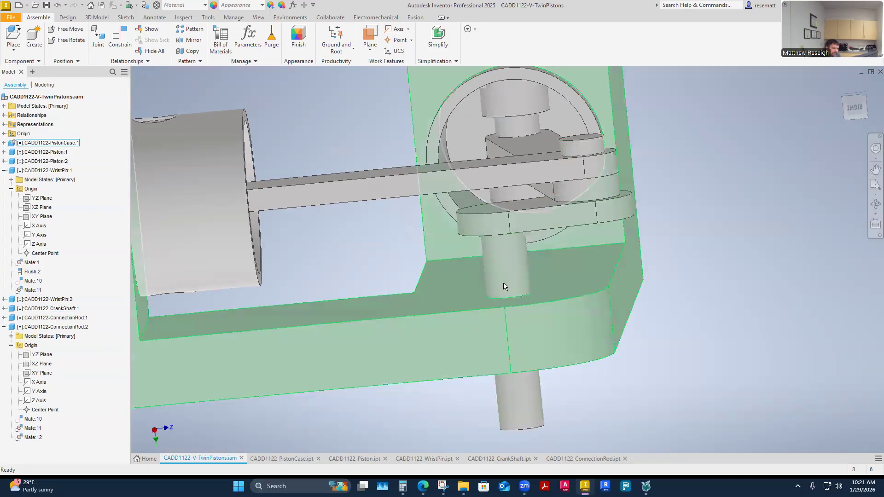
middle_click_drag(659, 353, 661, 360, "shift")
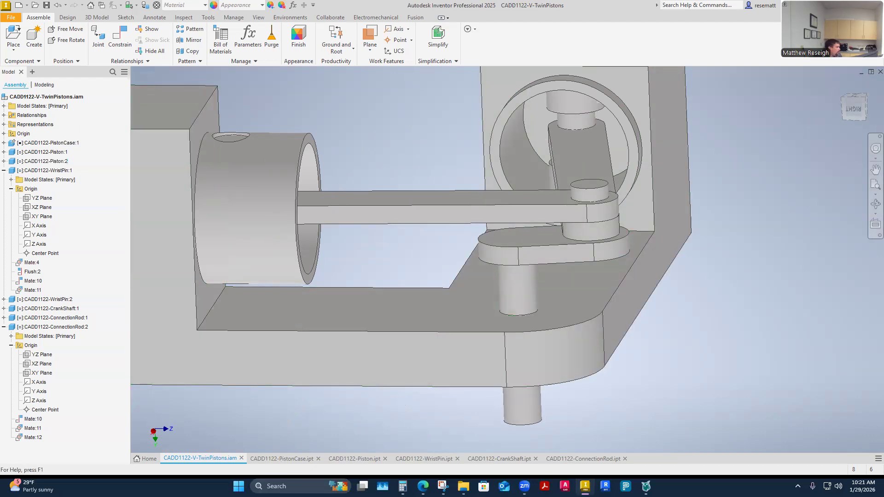
left_click_drag(405, 99, 602, 65)
left_click(654, 82)
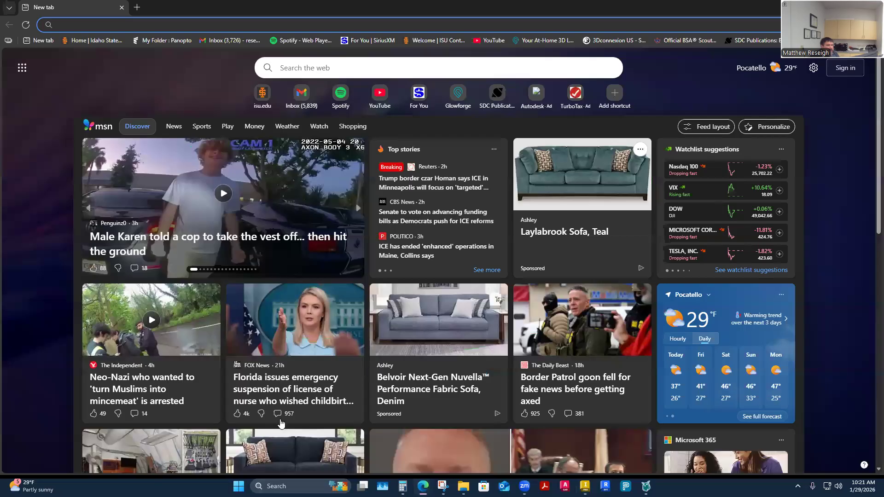
left_click(355, 203)
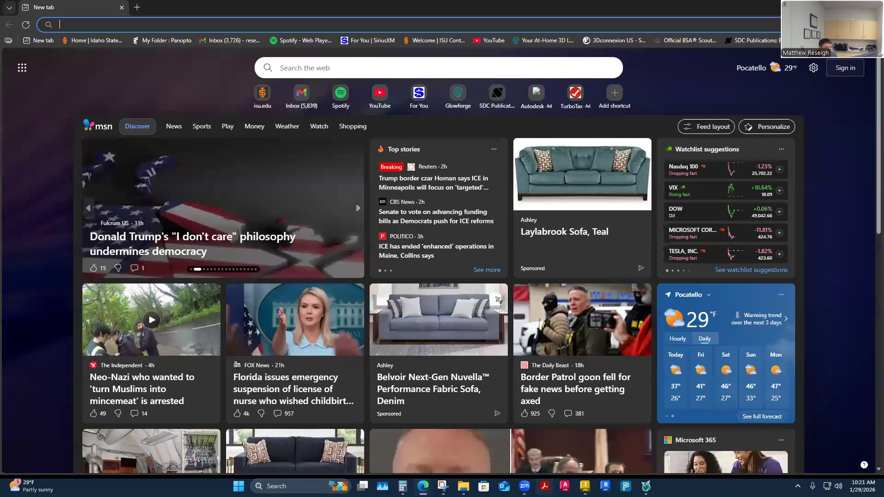
left_click(355, 203)
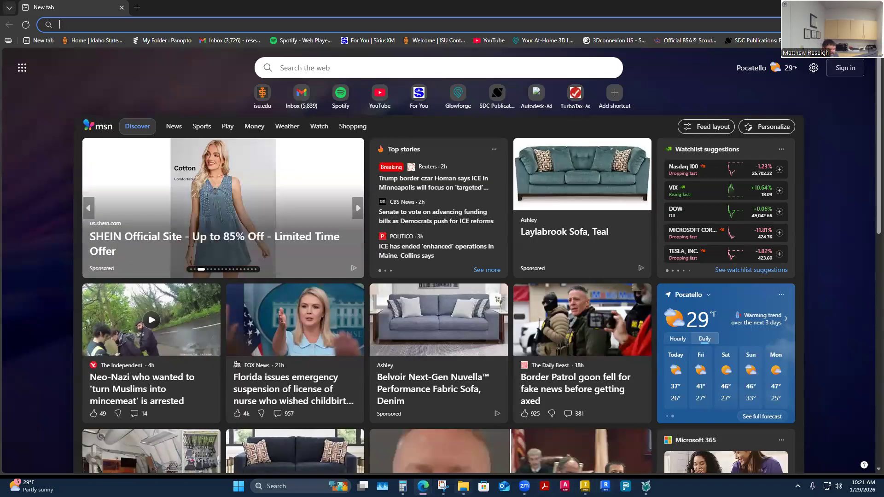
mouse_move(464, 486)
left_click(585, 486)
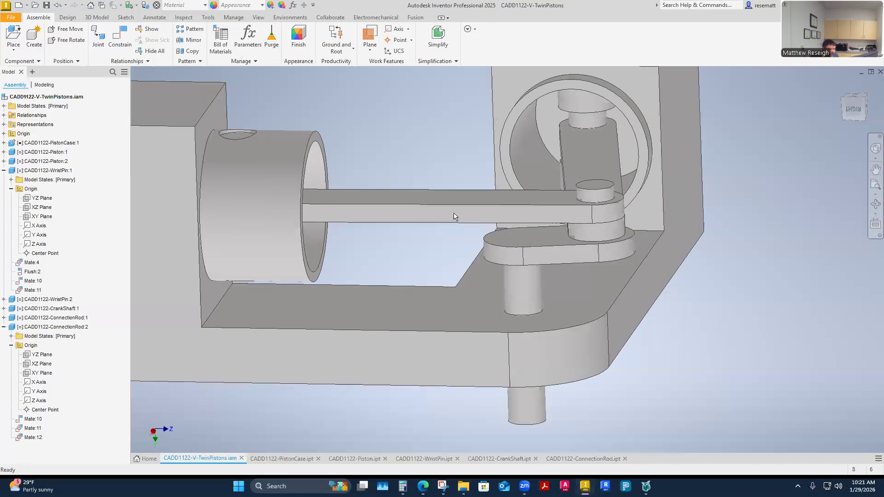
Step: Highlight the crankshaft and the second wrist pin in turn to identify the parts around the crank joint, and clear the selection
left_click(590, 196)
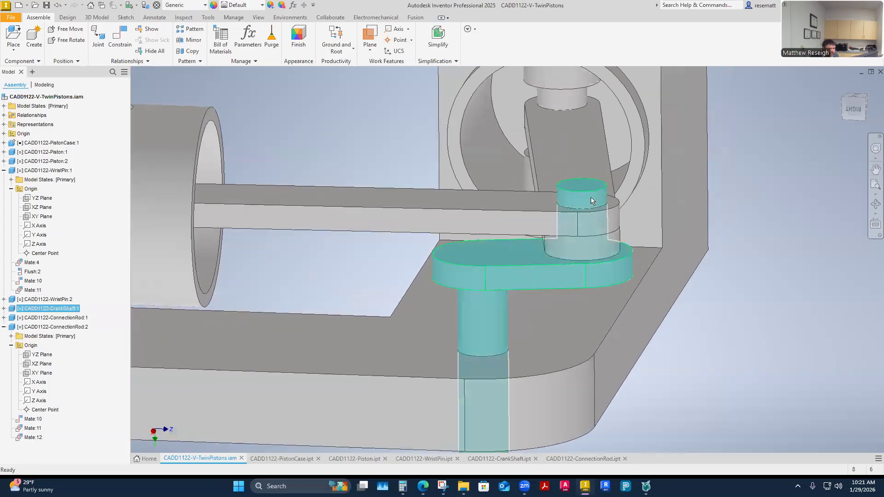
left_click(566, 104)
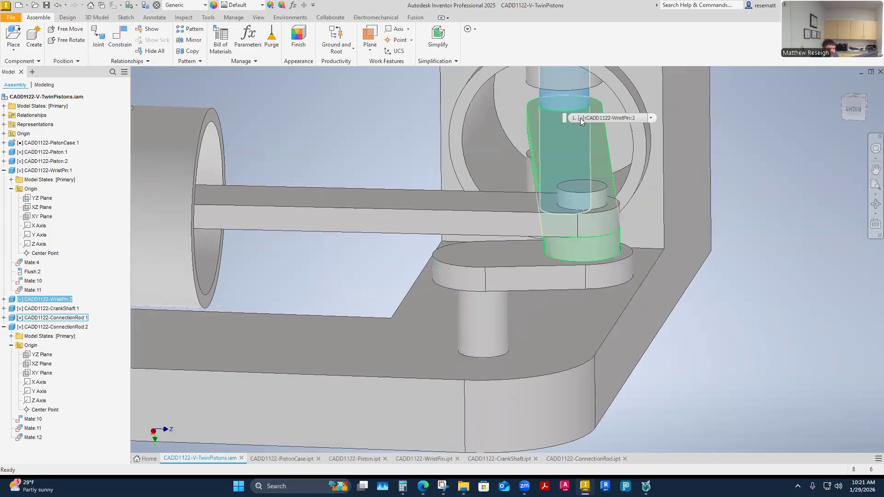
left_click(483, 281)
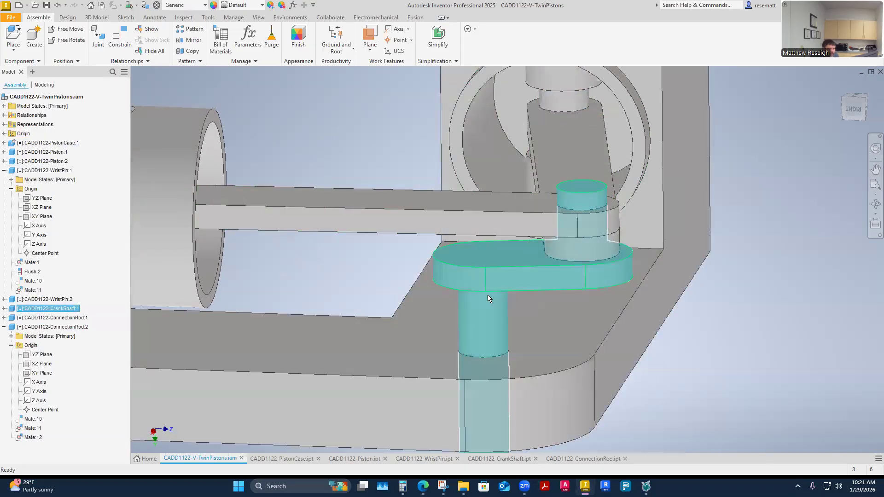
left_click(354, 267)
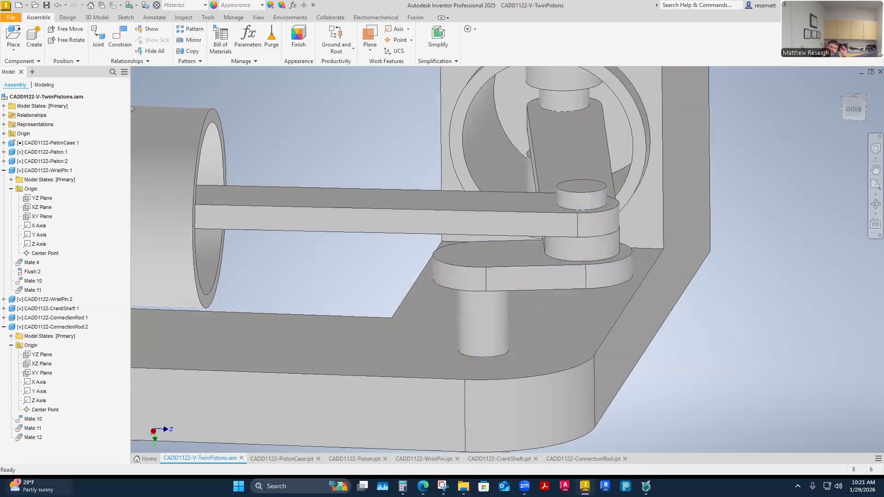
Step: Switch to the Edge browser and open the McMaster-Carr home page with an empty catalog search
mouse_move(38, 486)
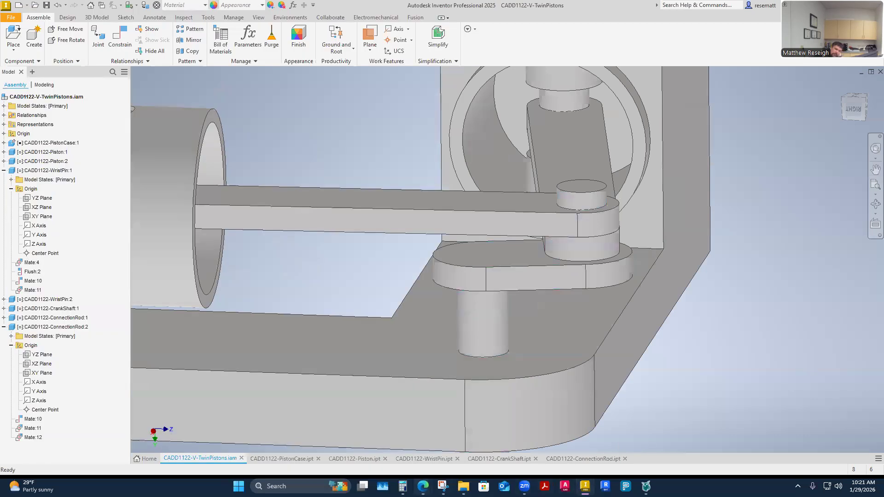
mouse_move(422, 486)
left_click(547, 423)
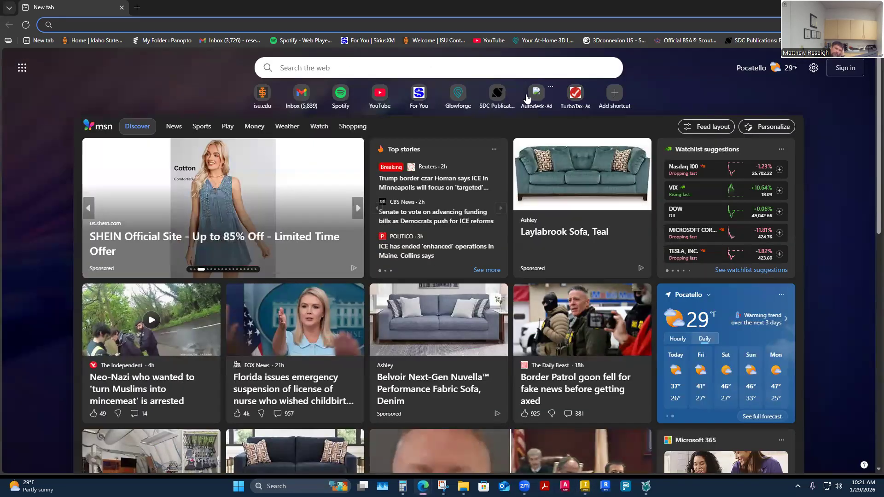
left_click(156, 20)
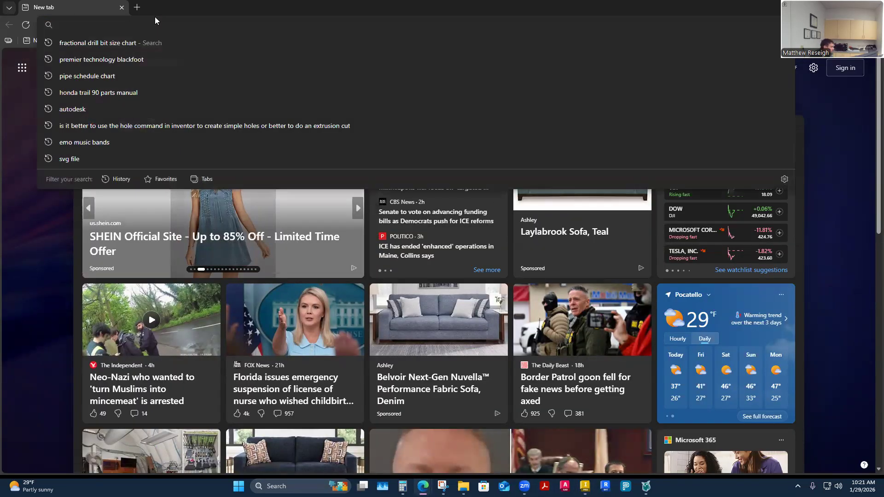
type("mc")
key("Return")
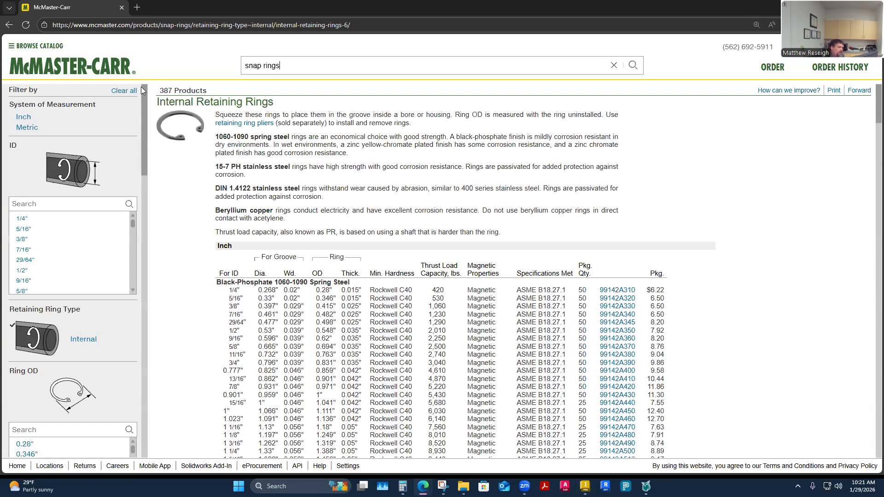
left_click(613, 66)
left_click(76, 67)
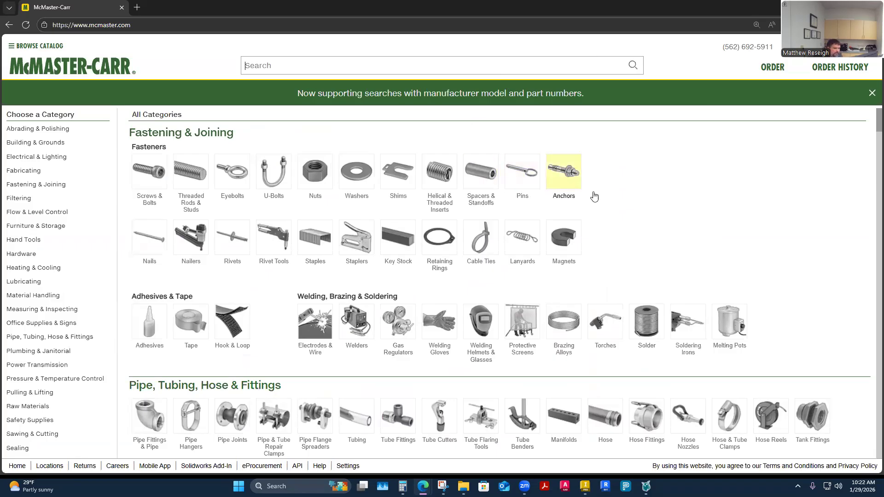
Step: Search the McMaster-Carr catalog for "snap rings"
left_click(277, 70)
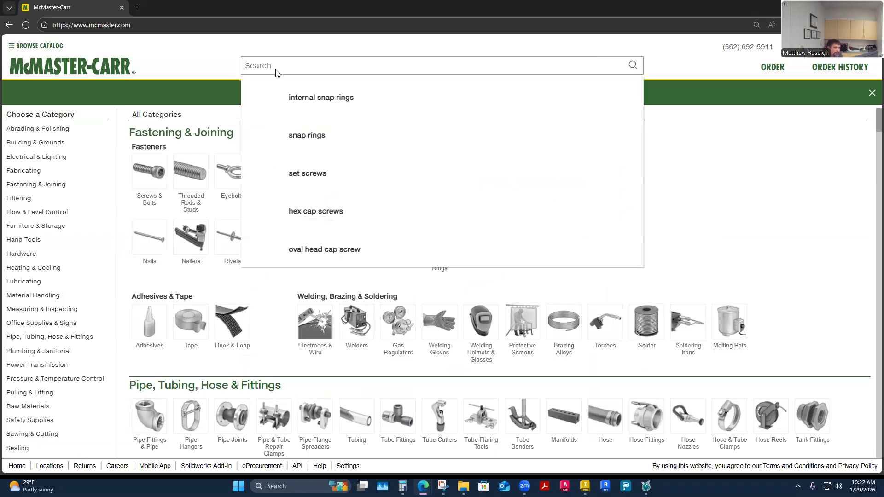
type("sna")
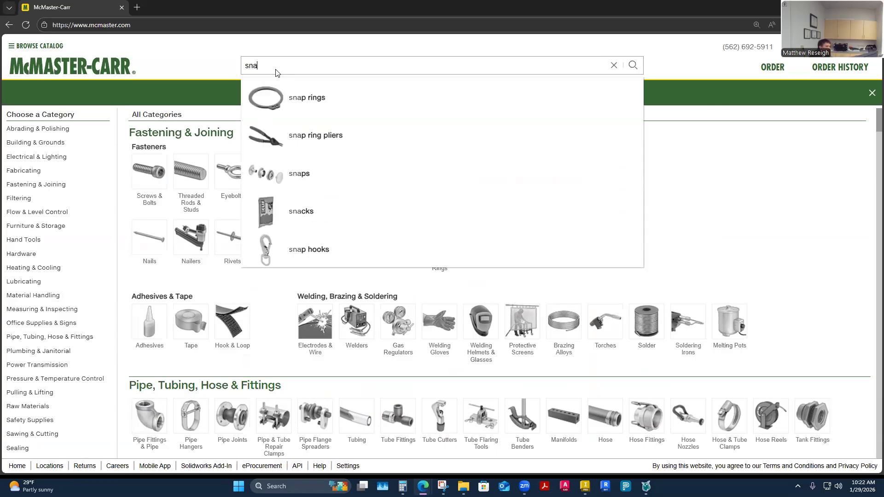
type("p rings")
key("Return")
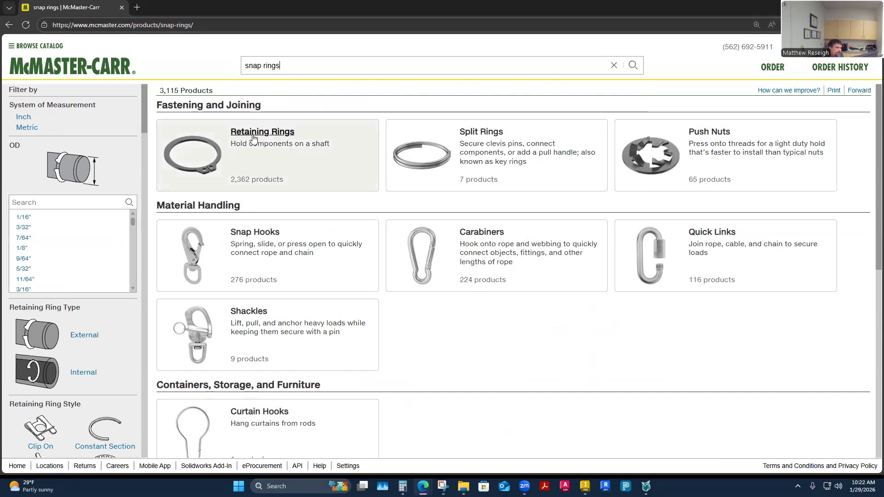
Step: Look over the snap ring product categories and the available retaining ring types and styles
scroll(334, 162, "down", 2)
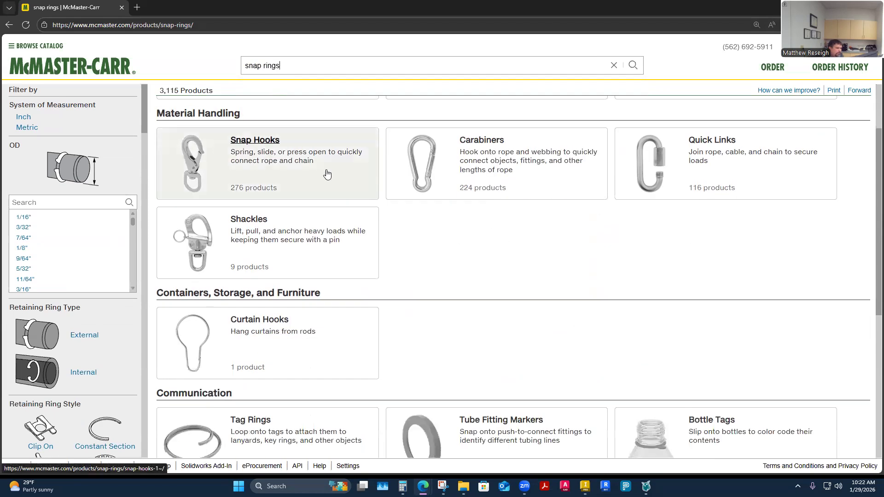
scroll(326, 172, "up", 2)
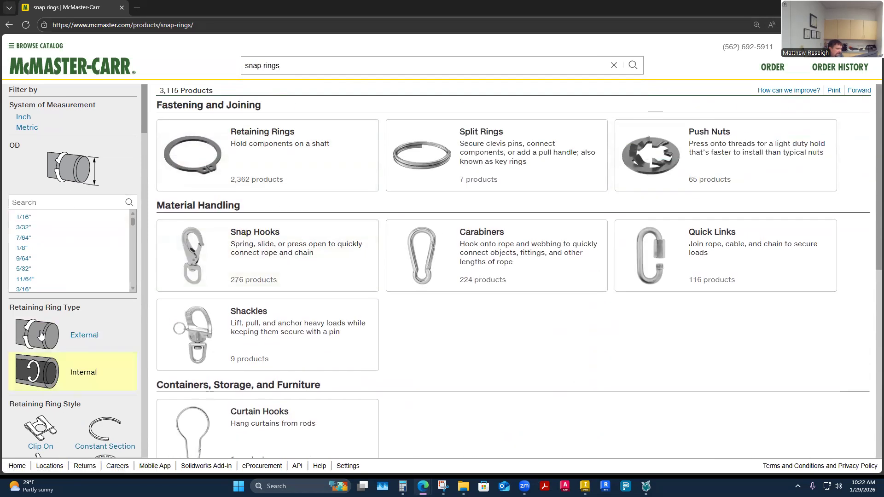
scroll(68, 328, "down", 3)
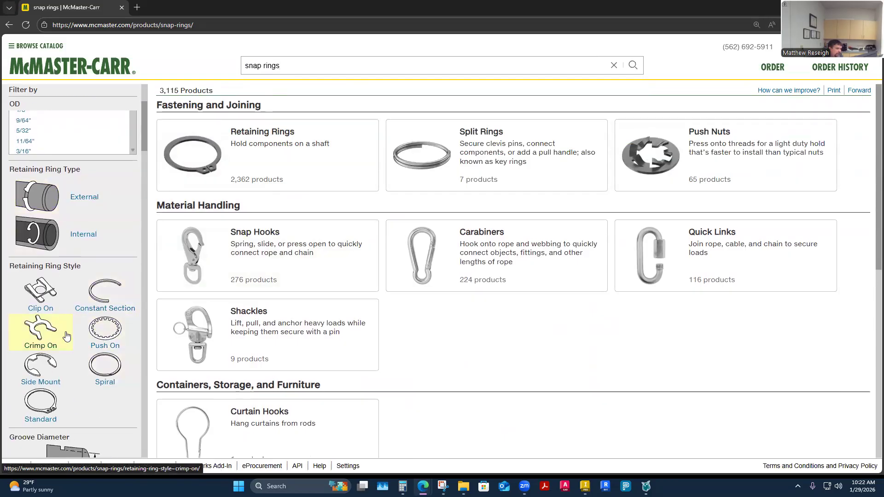
scroll(80, 260, "down", 2)
scroll(80, 260, "up", 3)
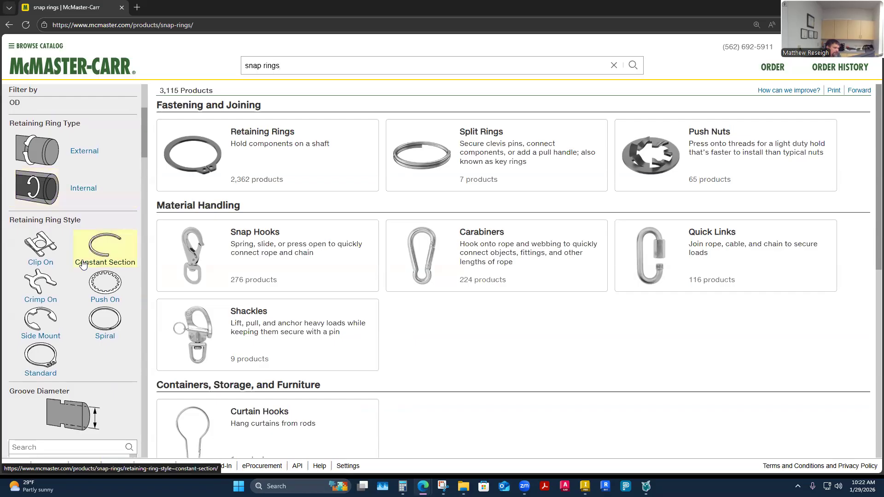
scroll(92, 276, "down", 1)
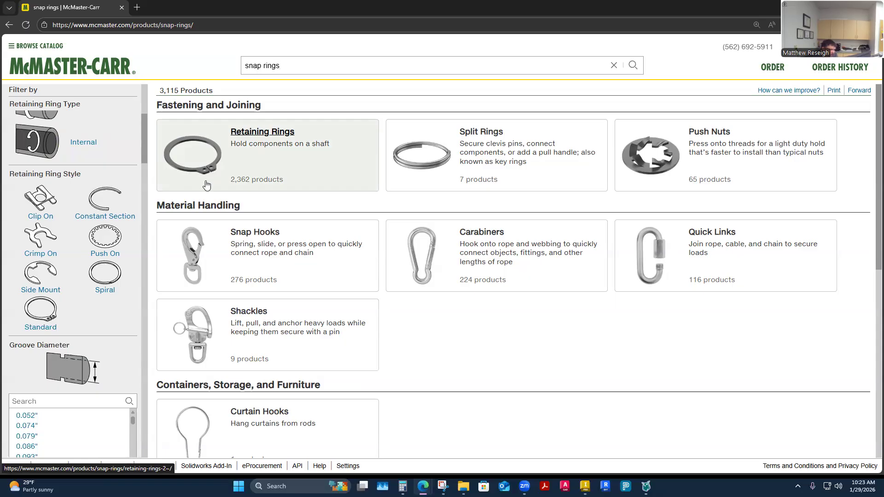
scroll(103, 264, "down", 2)
scroll(98, 262, "up", 3)
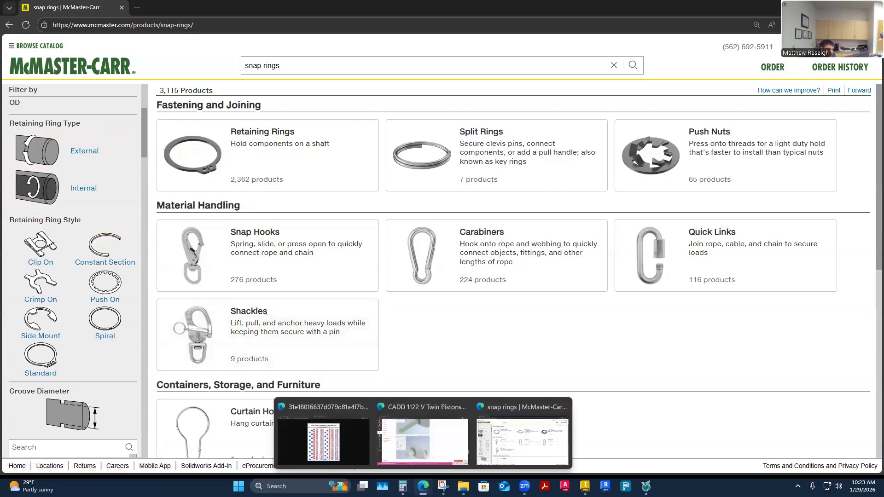
Step: Switch to Inventor to check the crankshaft pin above the connecting rods, and return to the McMaster-Carr snap rings page
left_click(585, 486)
left_click(586, 204)
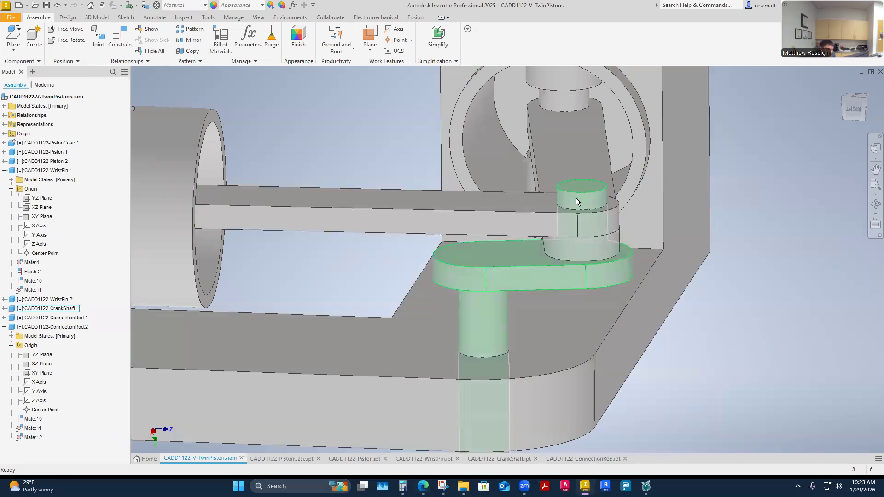
mouse_move(423, 486)
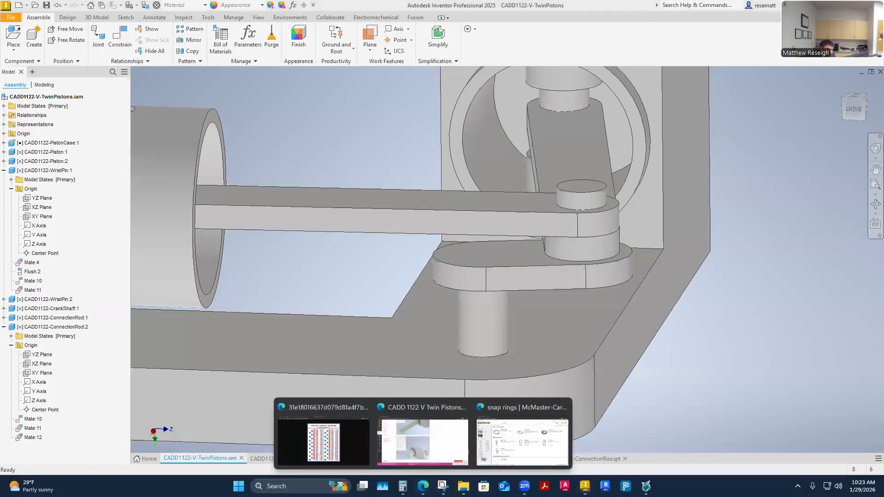
left_click(510, 458)
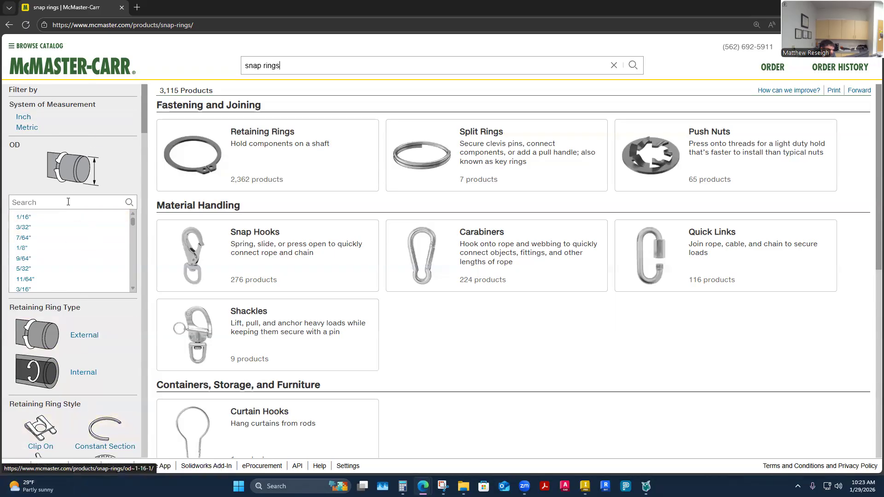
Step: Filter the snap rings to the Inch system, 3/8" OD and the Standard retaining ring style
left_click(28, 118)
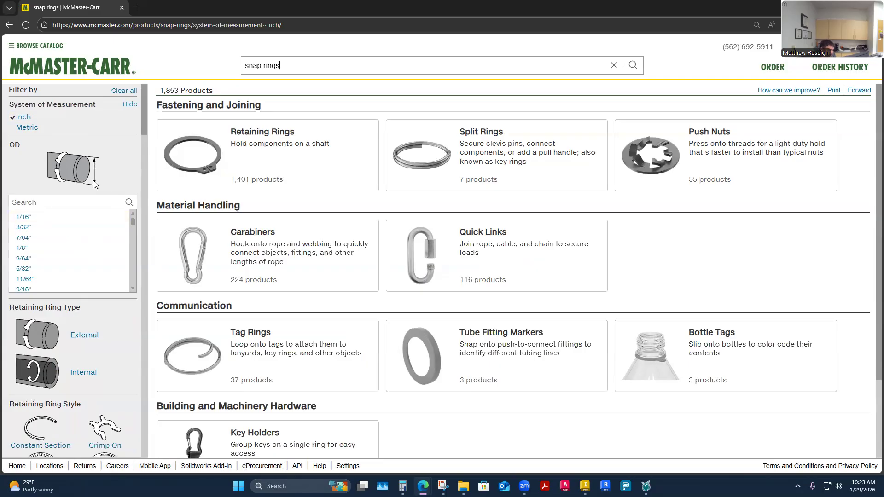
scroll(51, 244, "down", 1)
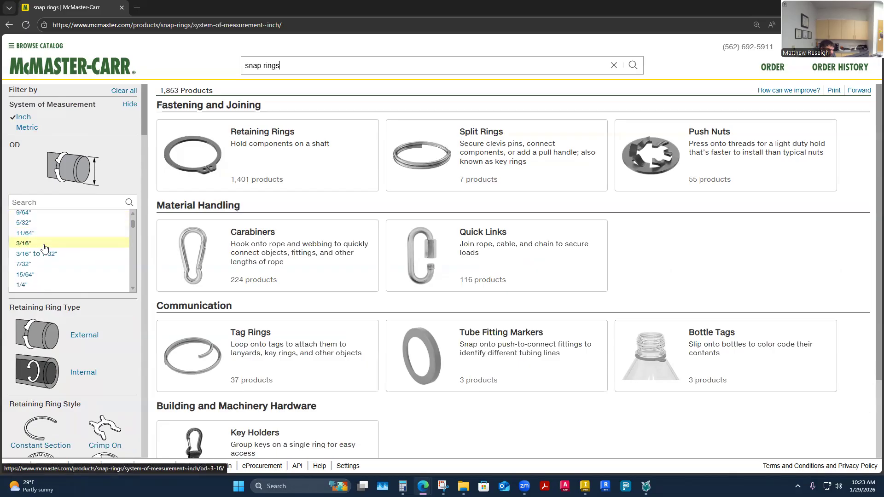
scroll(26, 261, "down", 2)
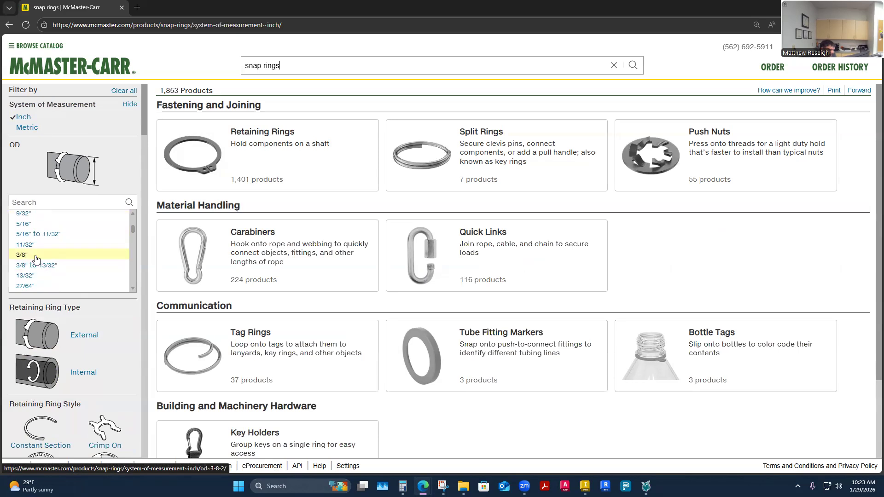
left_click(36, 256)
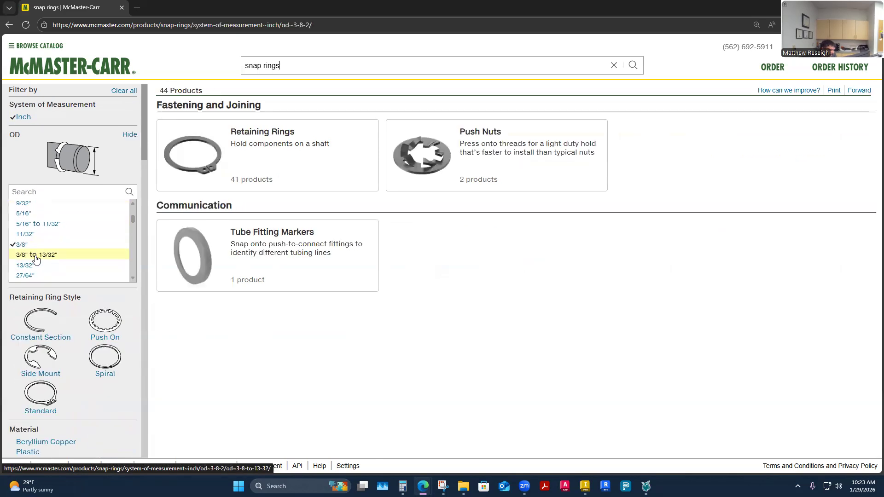
scroll(36, 260, "down", 2)
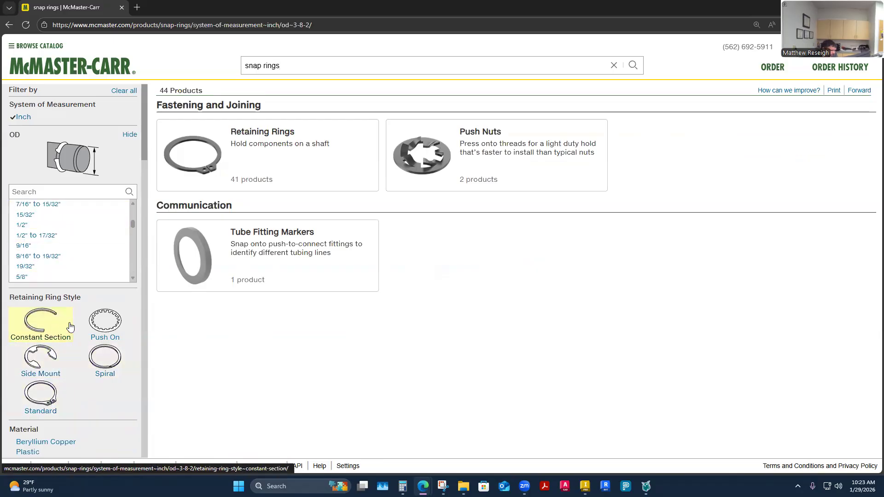
left_click(45, 400)
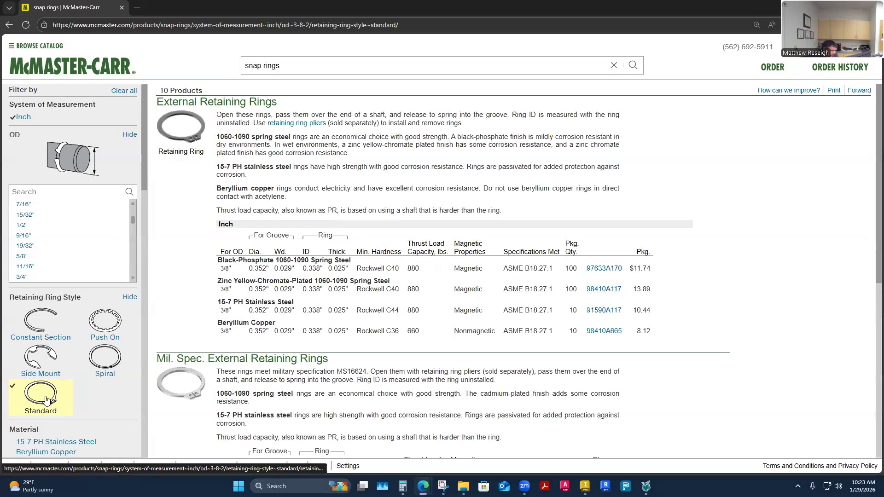
scroll(270, 297, "down", 1)
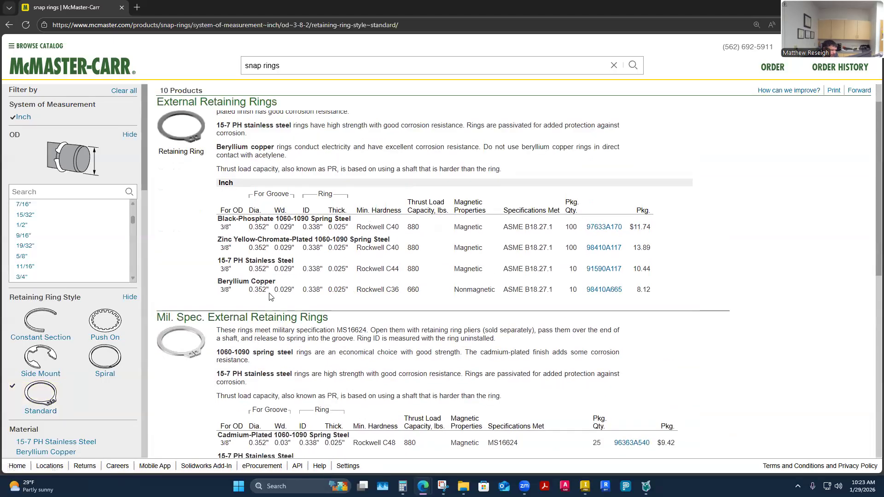
scroll(269, 297, "up", 1)
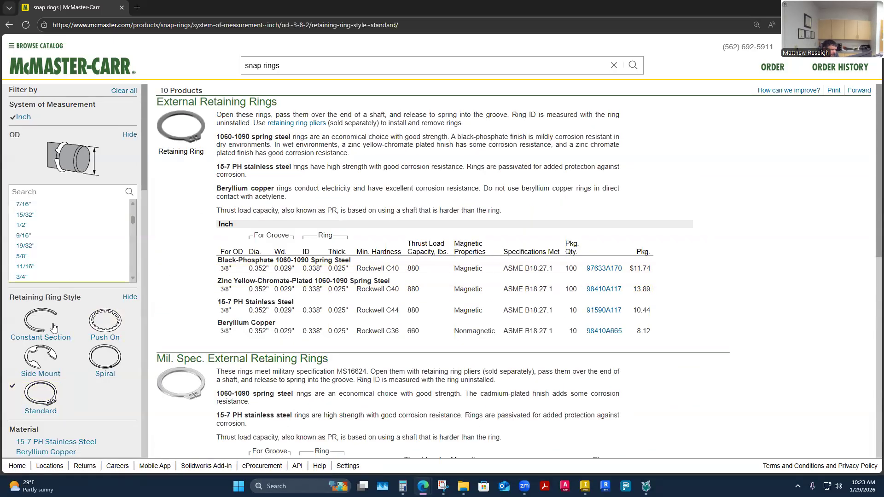
Step: Look through the matching retaining rings and narrow the material to Carbon Steel
scroll(65, 363, "down", 3)
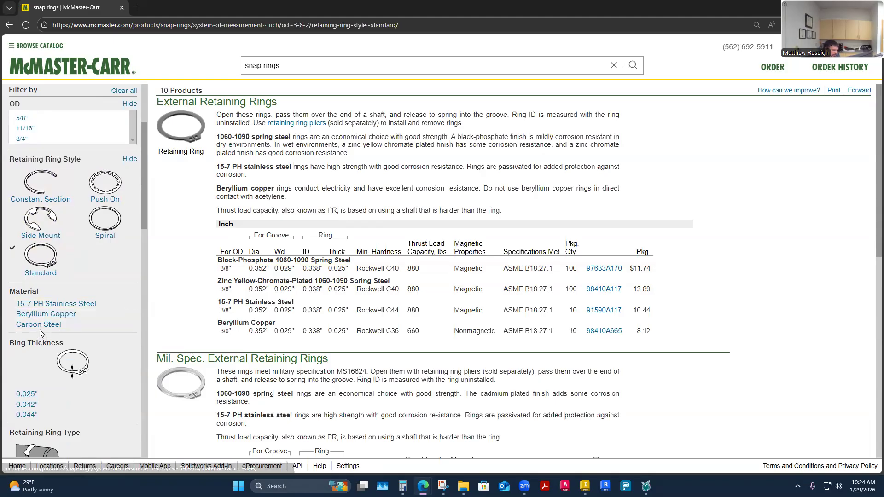
scroll(77, 277, "down", 2)
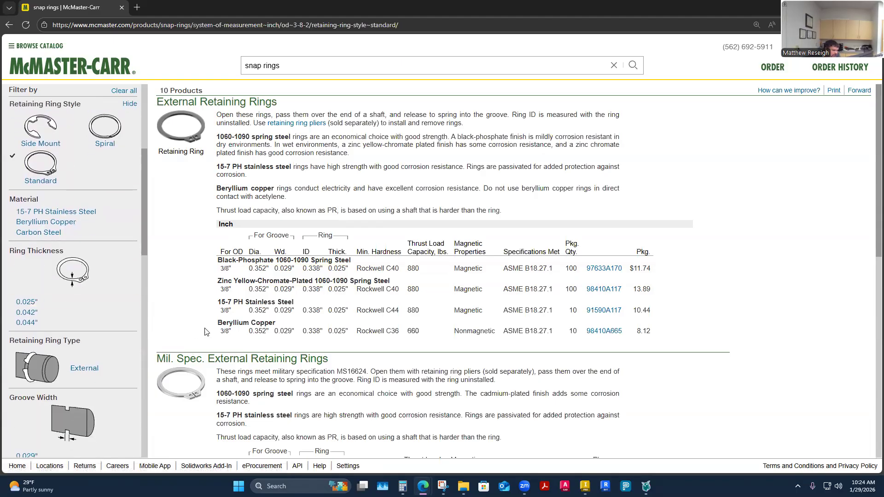
scroll(207, 150, "down", 10)
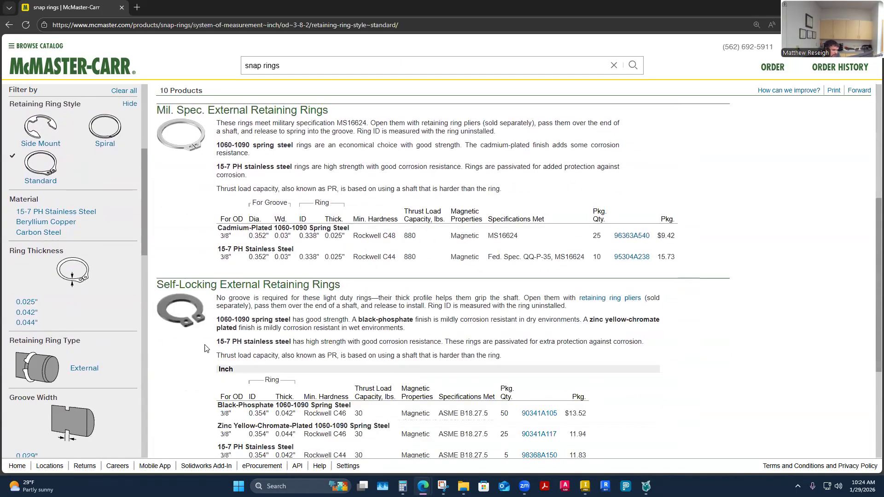
scroll(204, 347, "up", 10)
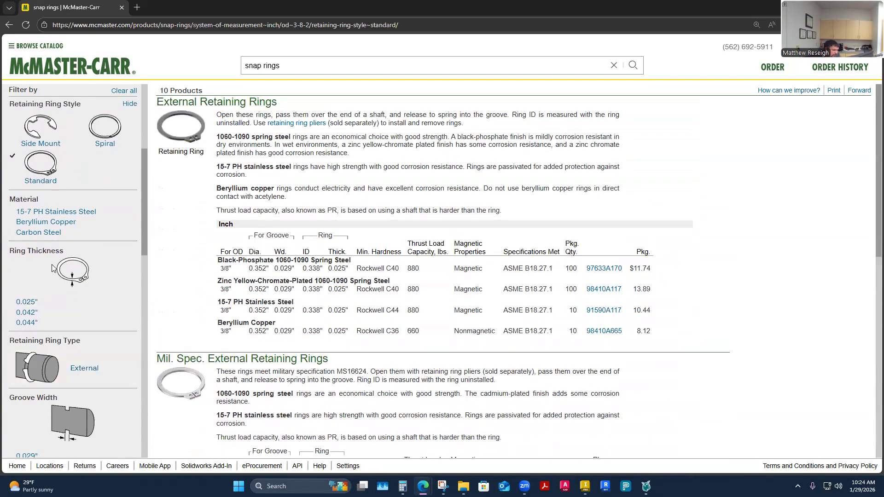
left_click(46, 234)
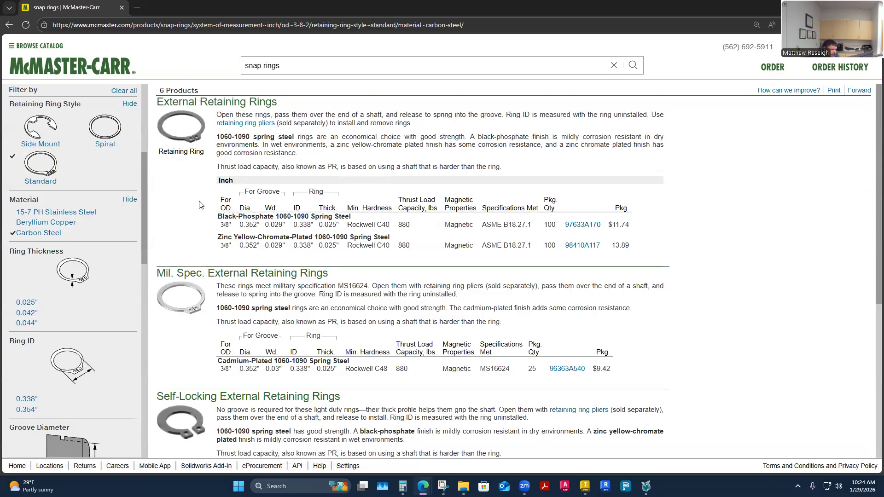
Step: Compare the carbon steel ring types and narrow the selection to the plain External Retaining Rings
scroll(201, 205, "down", 1)
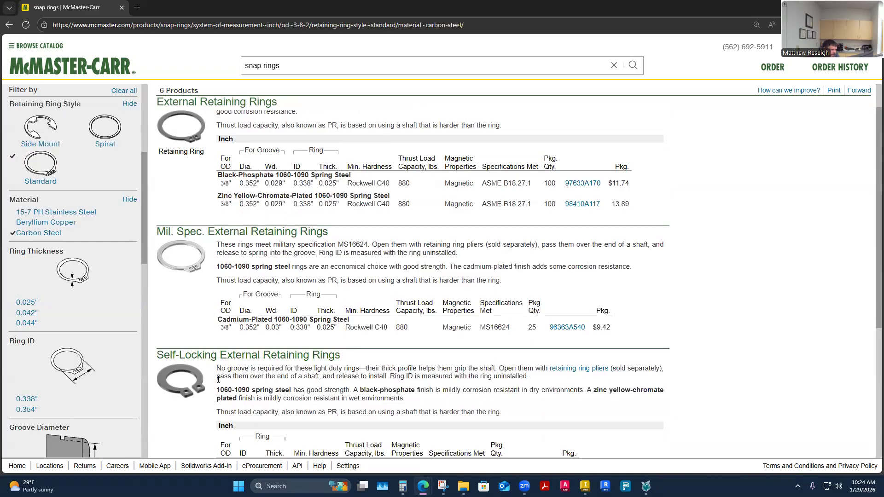
scroll(184, 375, "down", 3)
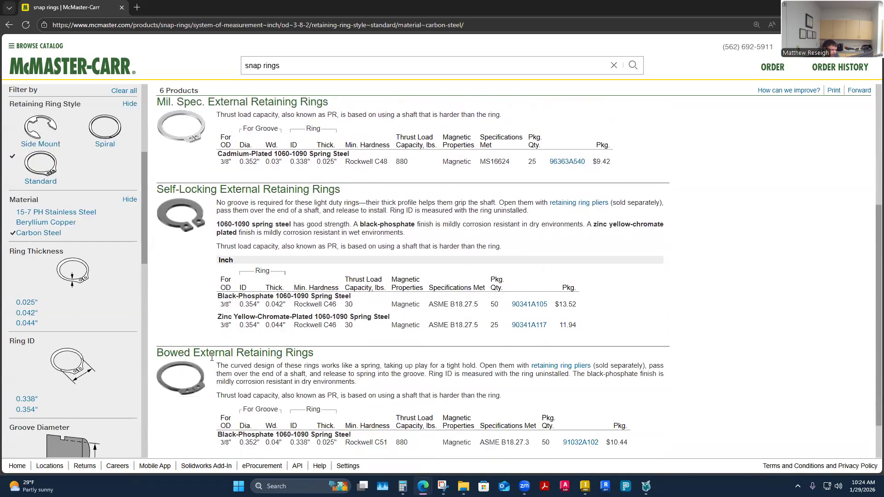
scroll(186, 396, "down", 1)
scroll(192, 382, "up", 3)
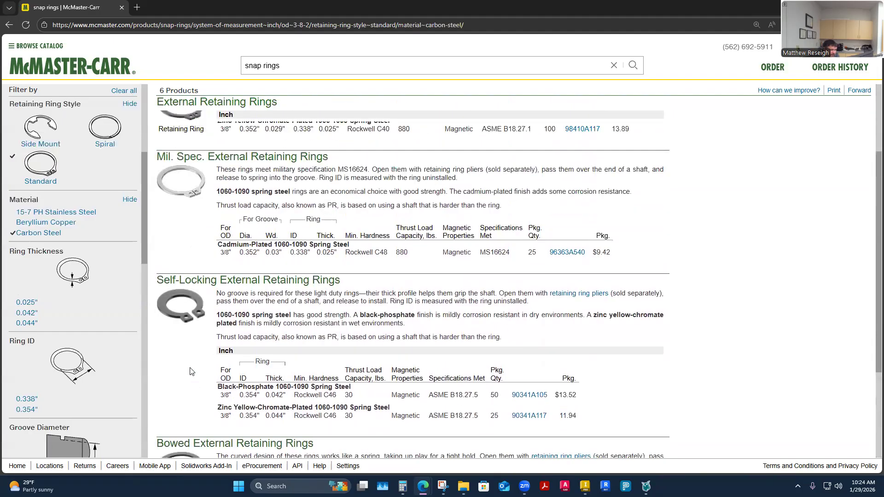
scroll(193, 359, "up", 2)
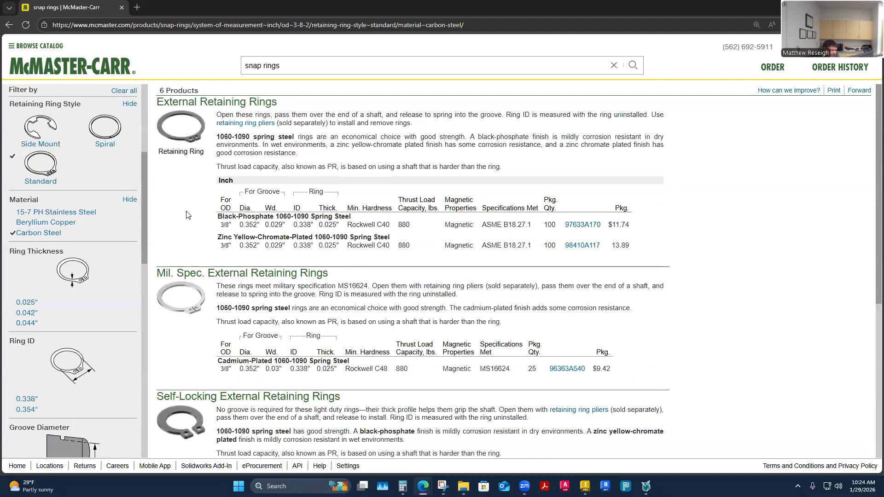
mouse_move(189, 154)
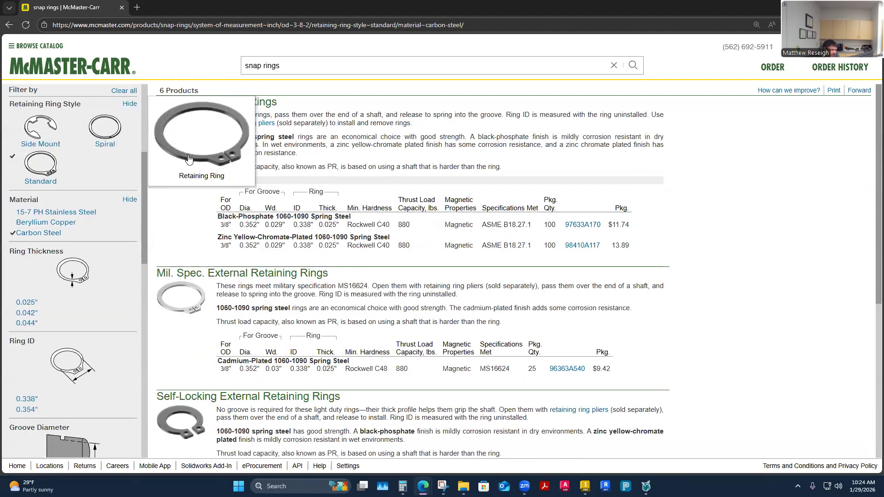
left_click(190, 140)
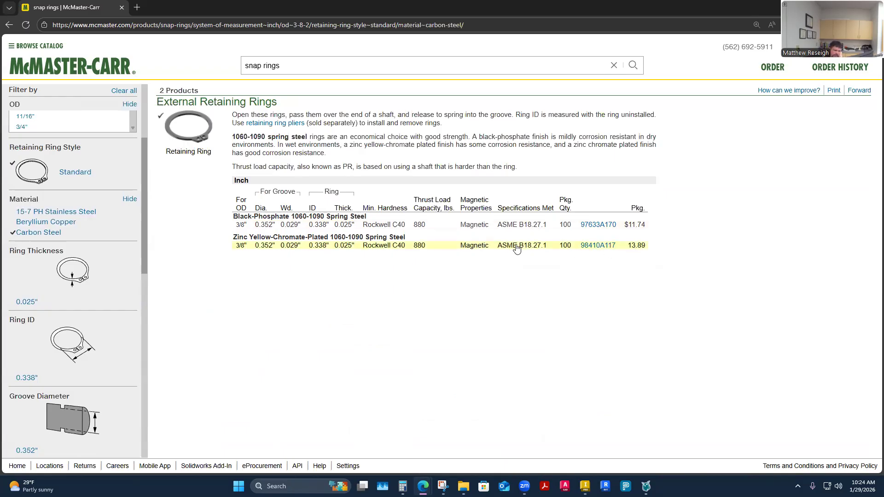
Step: Download the 3-D STEP model of the 3/8" black-phosphate external retaining ring 97633A170
left_click(267, 224)
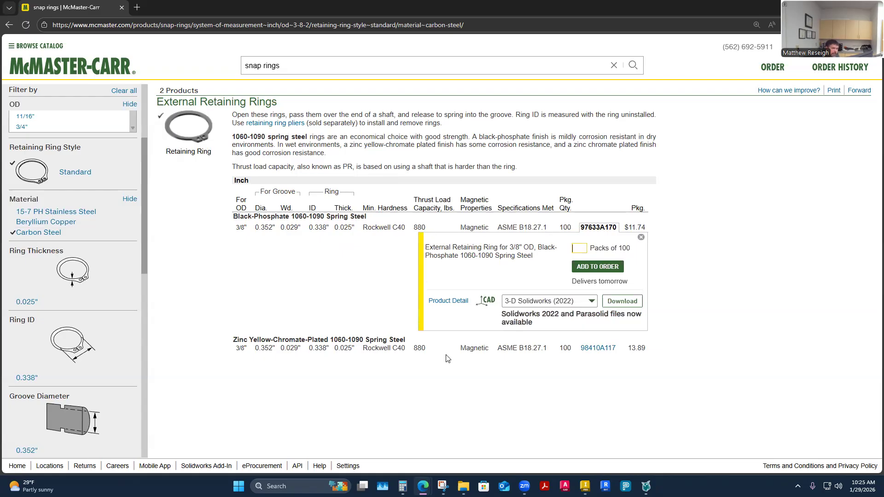
left_click(593, 305)
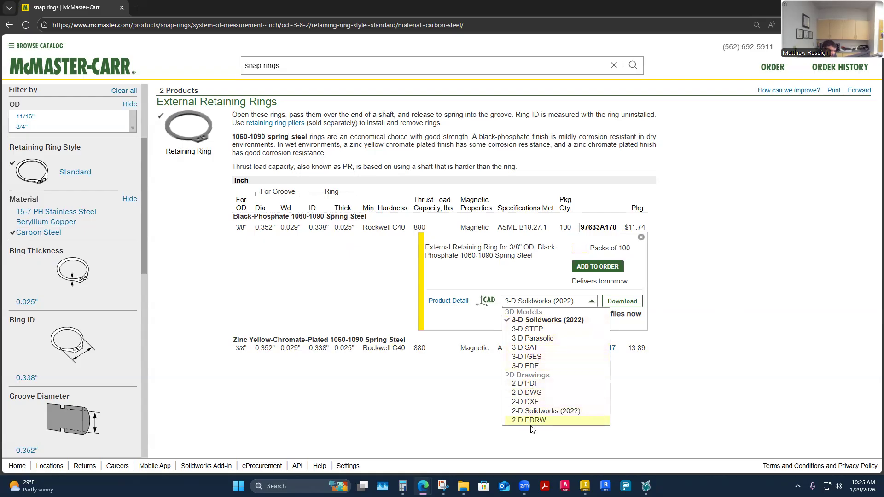
left_click(533, 329)
left_click(621, 302)
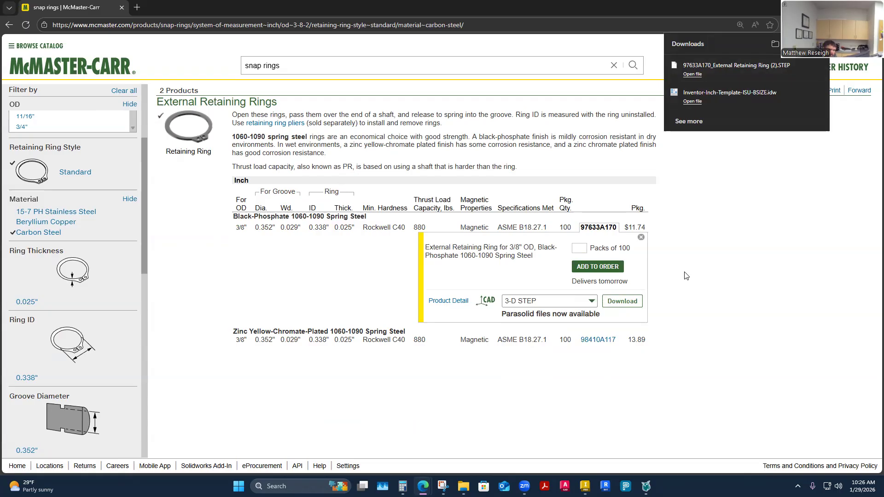
left_click(592, 302)
left_click(692, 326)
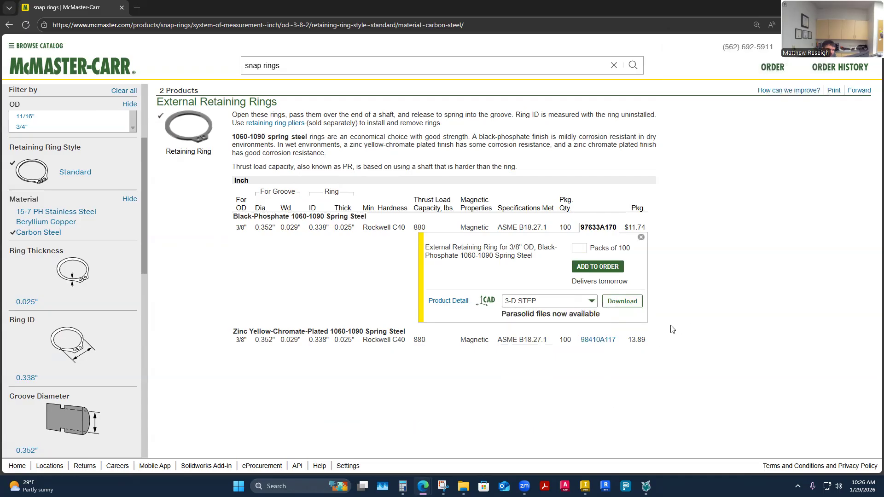
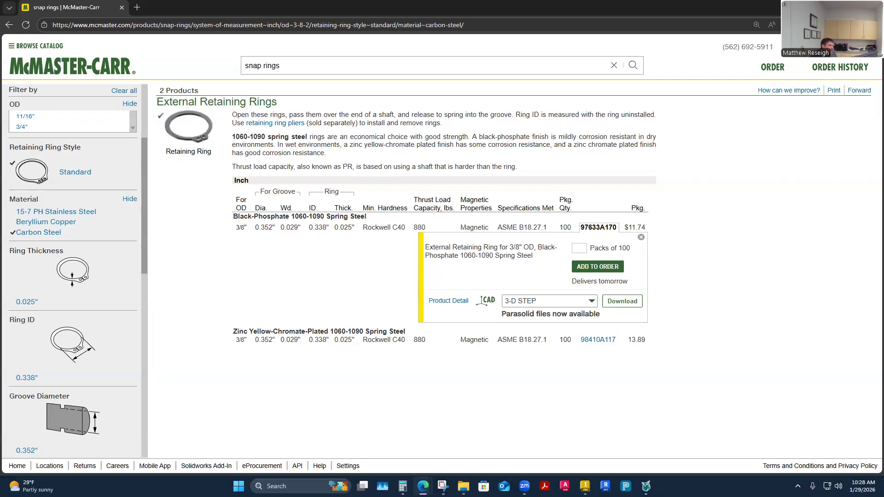
Step: Open the product details of ring 97633A170 and display its dimensioned 2-D drawing as a full PDF
mouse_move(443, 486)
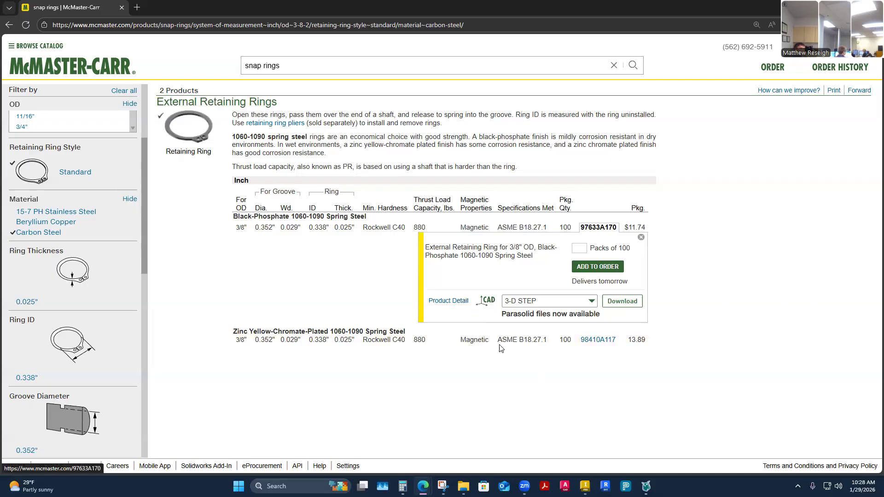
left_click(454, 303)
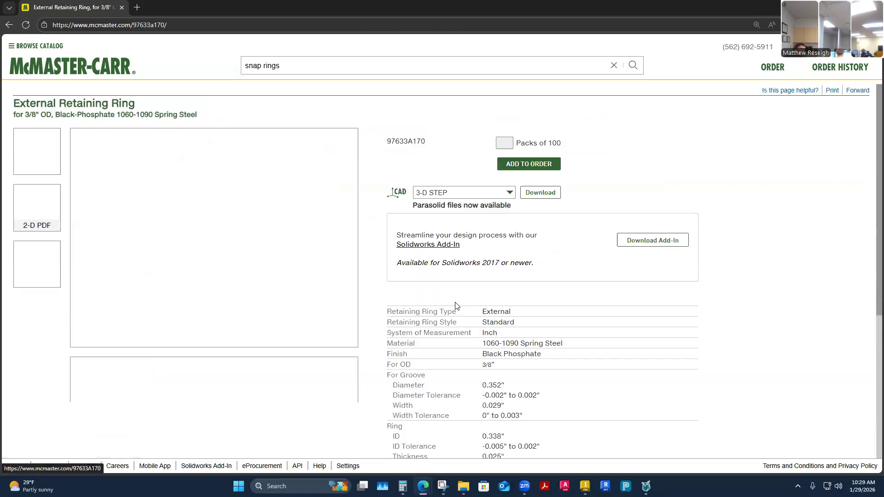
scroll(214, 276, "down", 3)
scroll(214, 276, "up", 5)
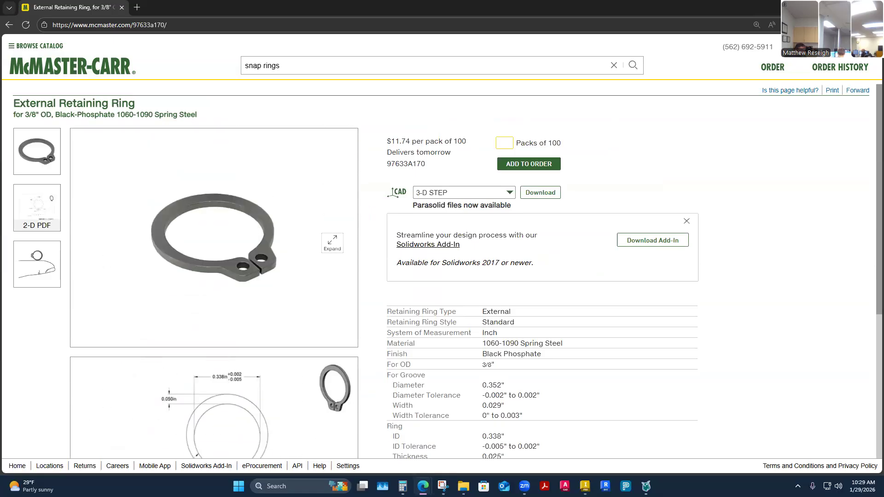
scroll(304, 322, "down", 3)
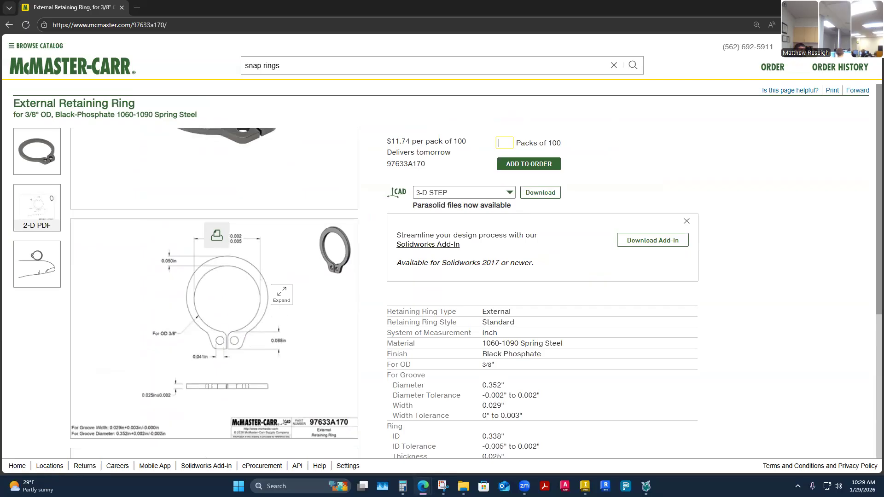
left_click(272, 291)
scroll(272, 289, "down", 1)
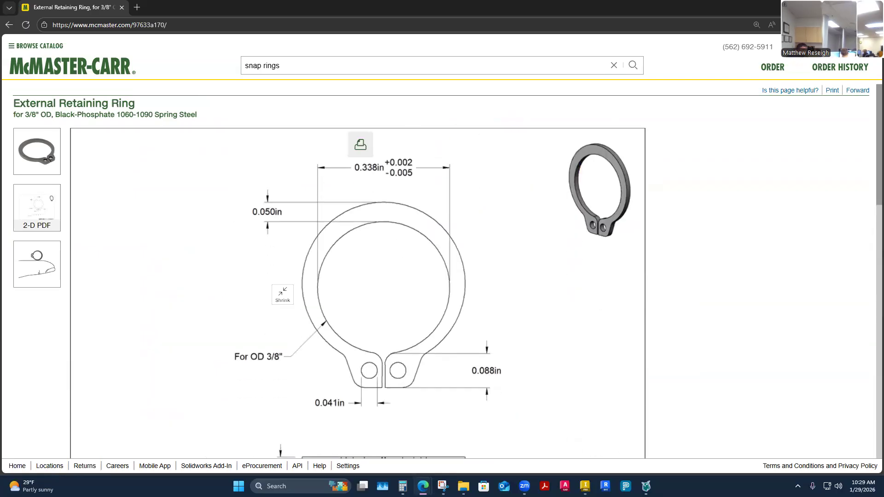
left_click(361, 145)
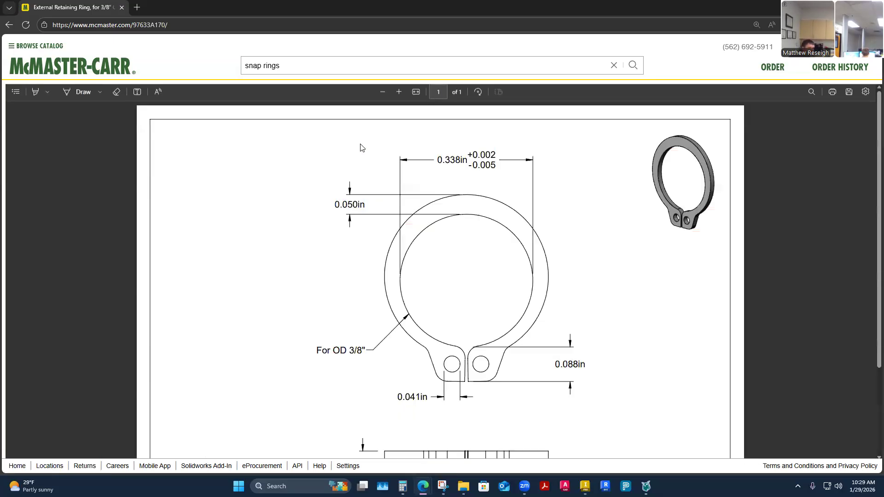
Step: Save the drawing PDF as "97633A170_External Retaining Ring (1)" in the In Class V Twin Pistons folder and review its dimensions
left_click(849, 93)
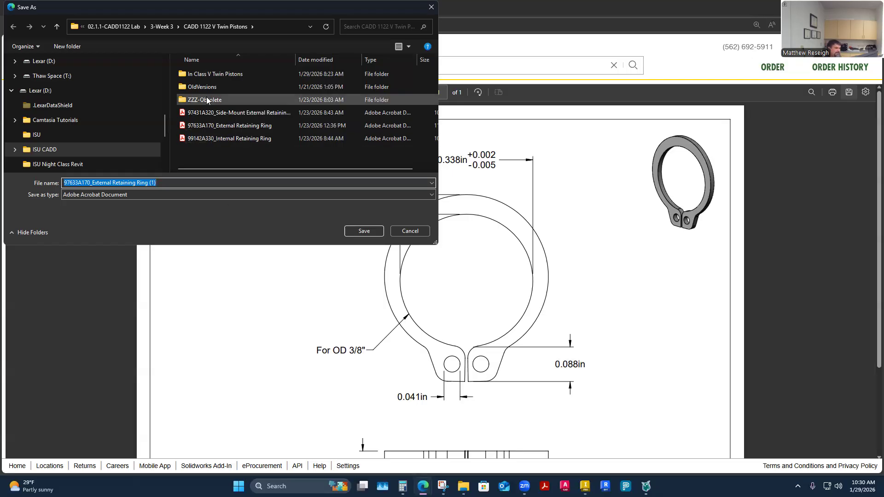
double_click(203, 74)
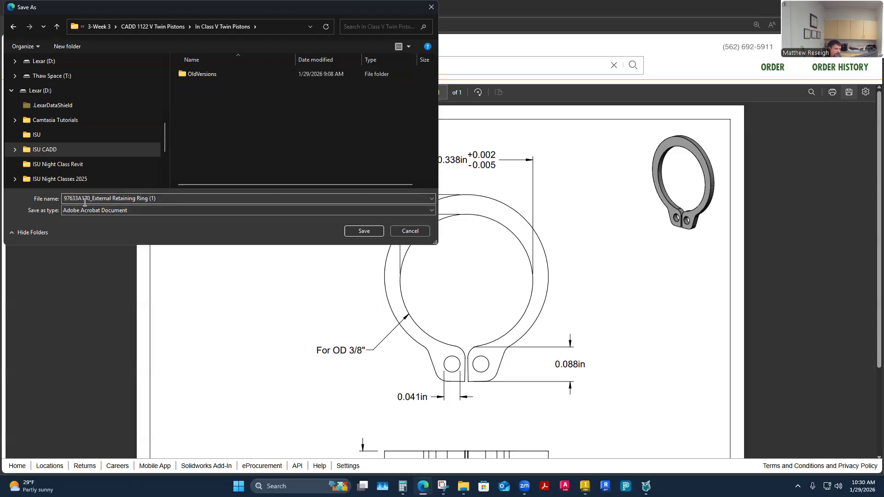
scroll(594, 344, "down", 3)
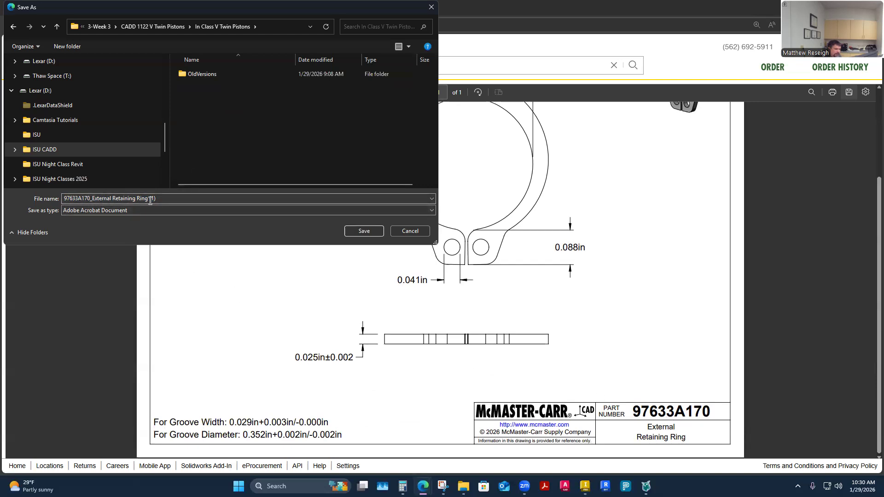
left_click(354, 233)
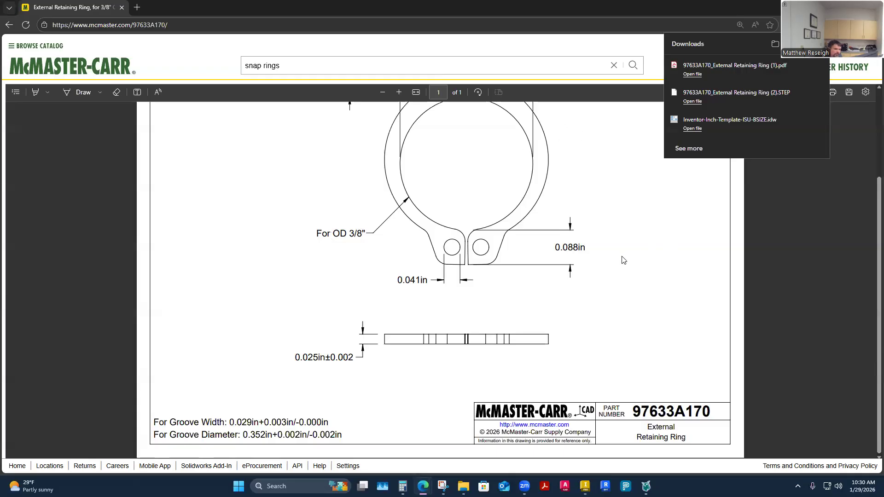
left_click(752, 290)
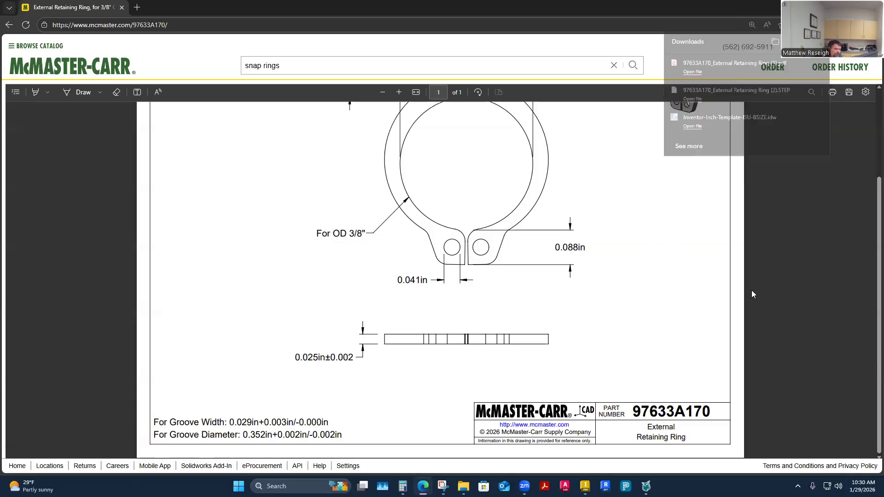
scroll(523, 252, "up", 2)
scroll(523, 252, "down", 1)
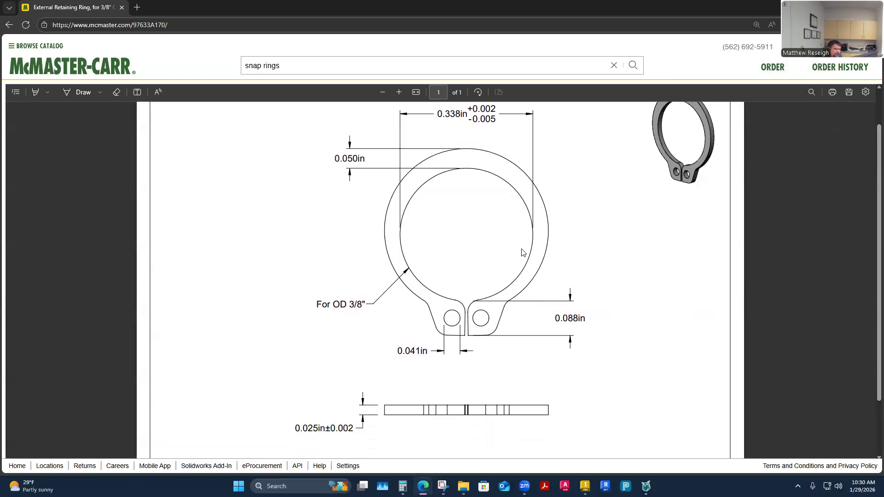
left_click(8, 24)
left_click(86, 69)
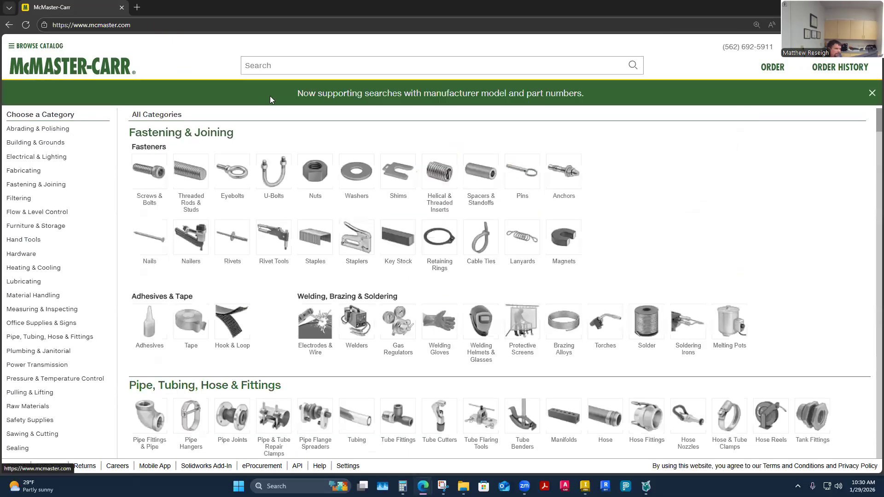
type("snip")
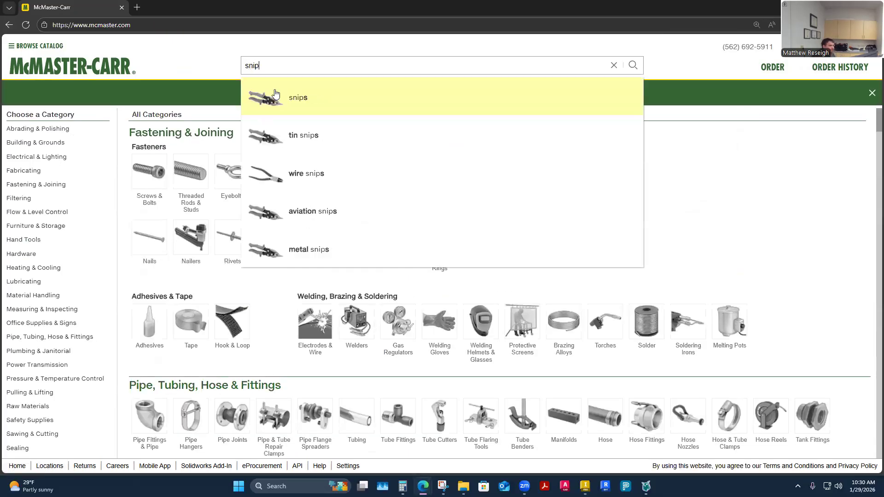
key("BackSpace")
key("BackSpace")
key("BackSpace")
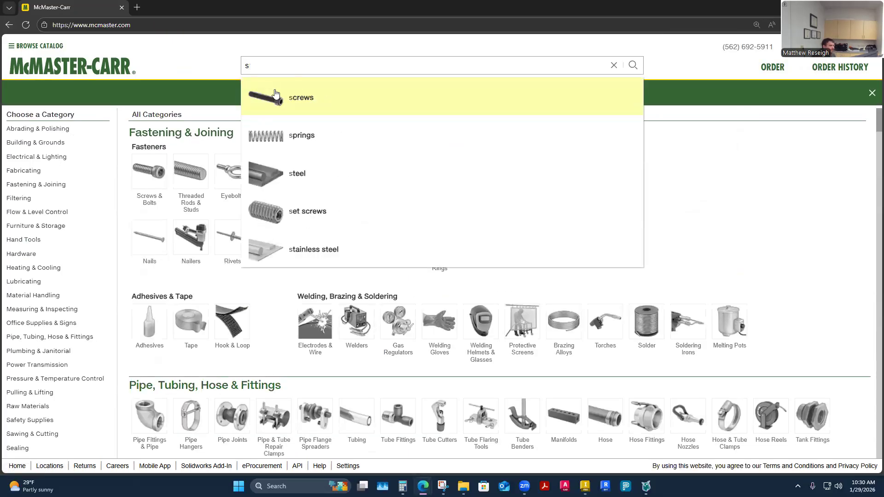
Step: Return to the McMaster-Carr home page and search the catalog for "snap rings"
left_click(105, 67)
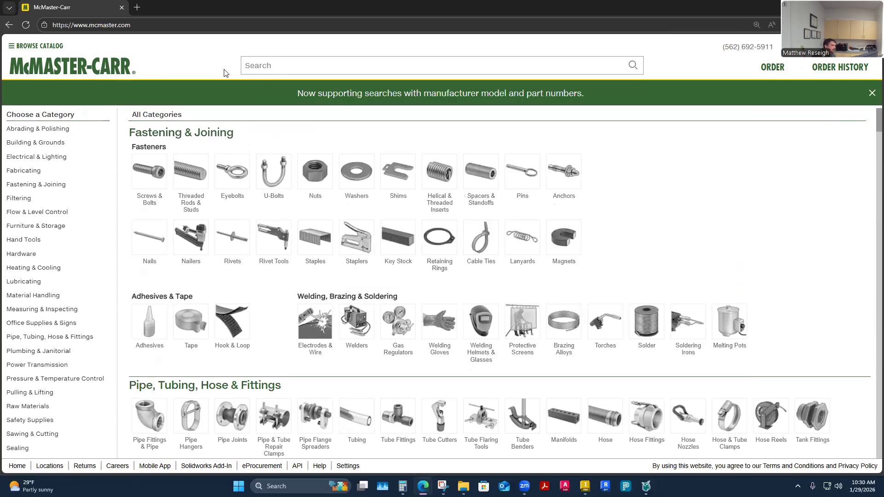
type("snap")
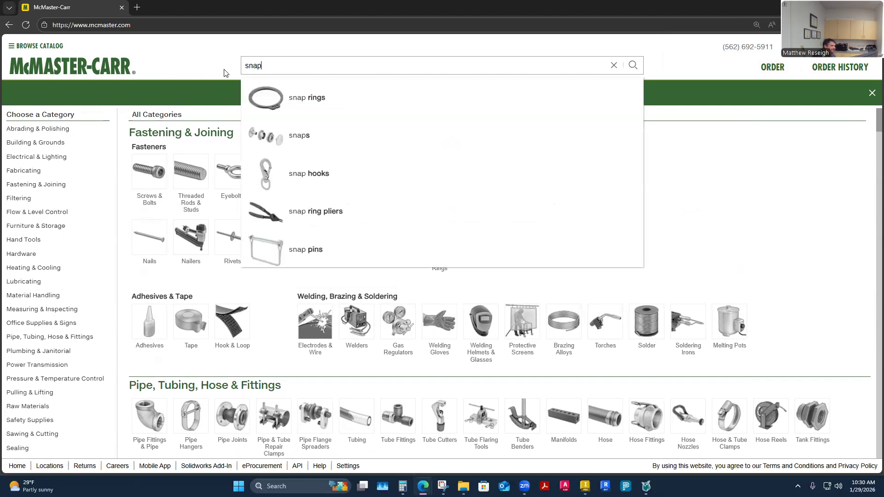
type(" rings")
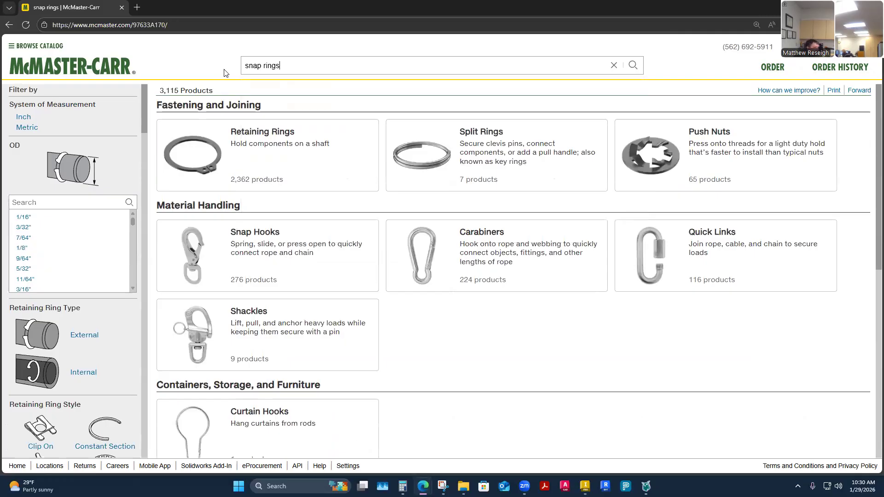
Step: Filter the snap ring catalog to 3/8 inch OD, Standard retaining ring style and the regular External Retaining Rings group
scroll(23, 274, "down", 2)
scroll(23, 268, "down", 3)
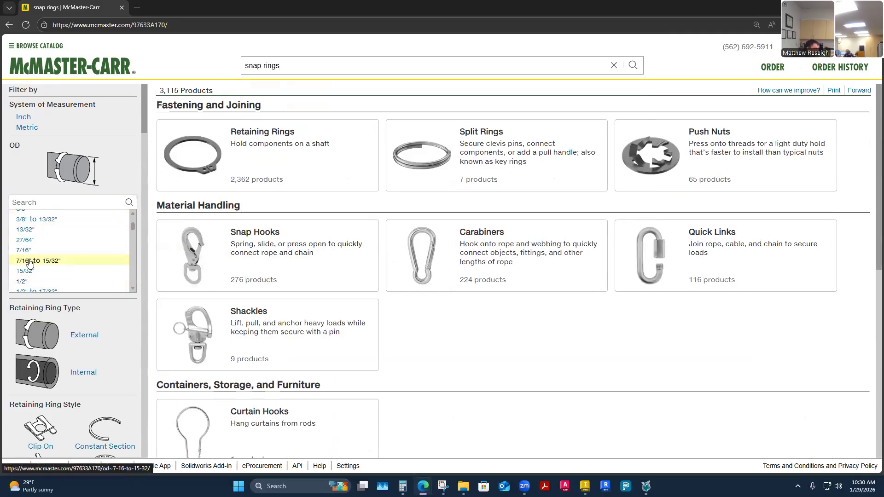
scroll(33, 245, "down", 2)
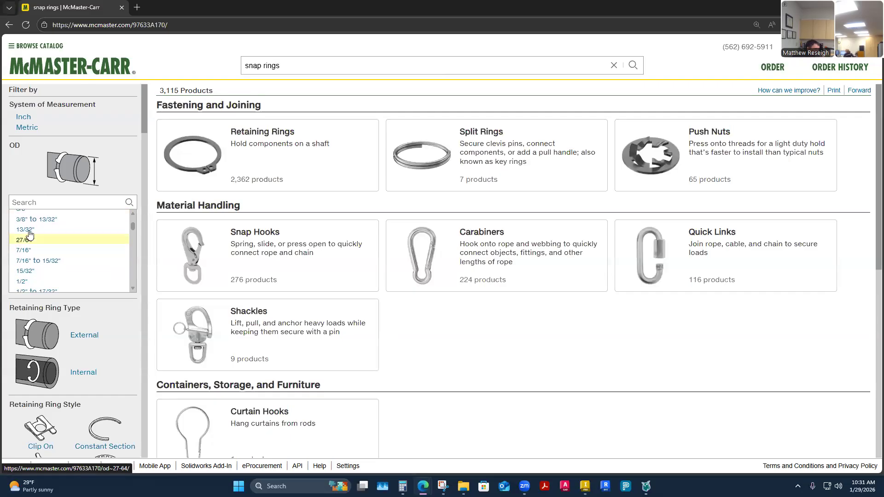
scroll(36, 242, "up", 4)
left_click(23, 255)
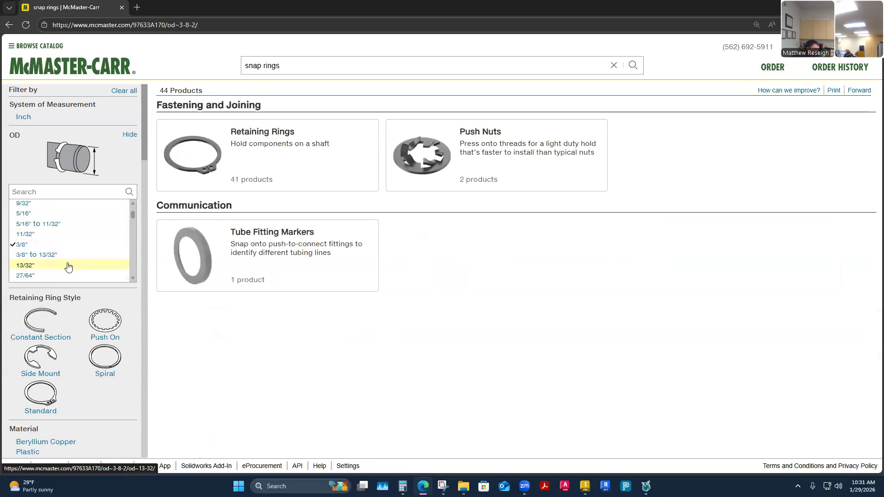
left_click(48, 399)
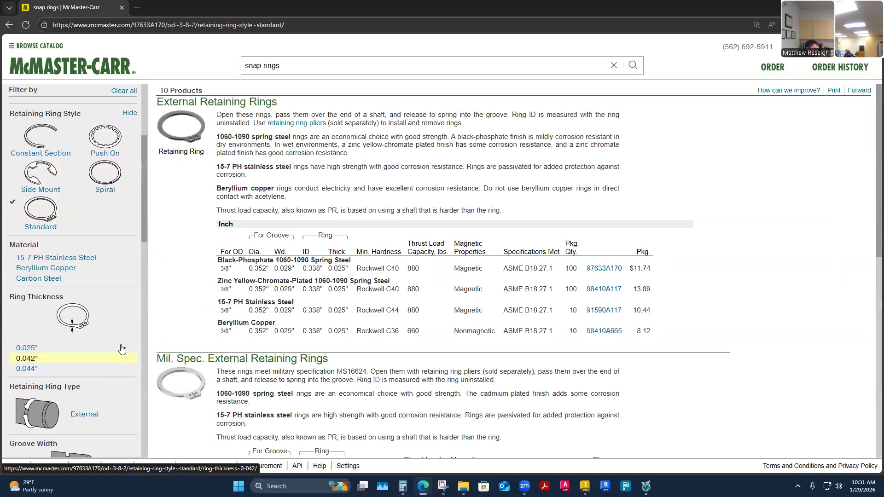
left_click(194, 148)
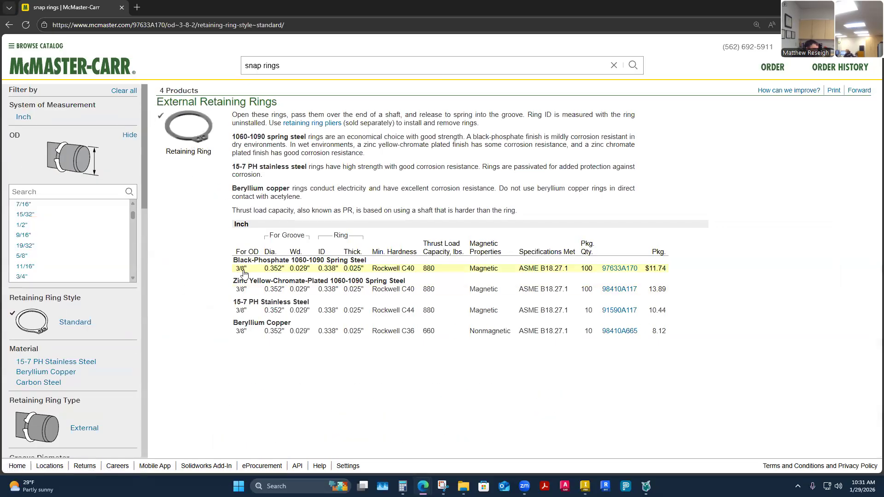
Step: Open the product detail page of the black-phosphate 1060-1090 spring steel ring 97633A170
left_click(243, 273)
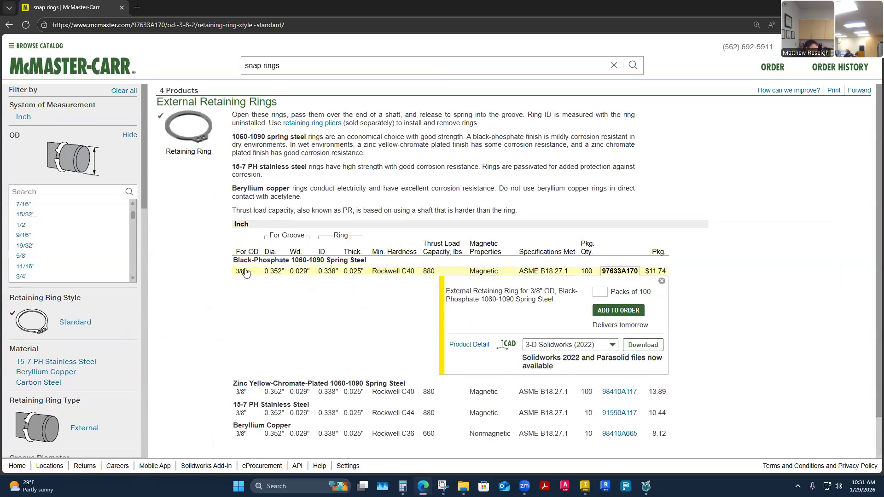
left_click(465, 346)
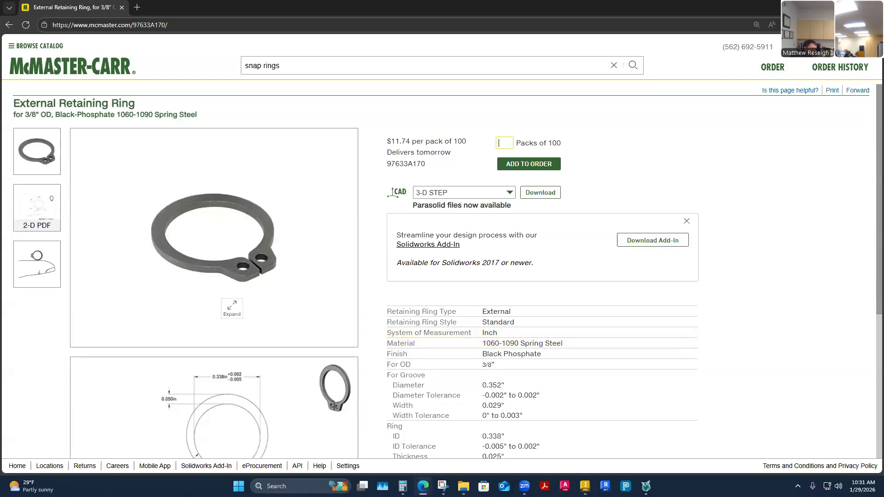
scroll(232, 306, "down", 3)
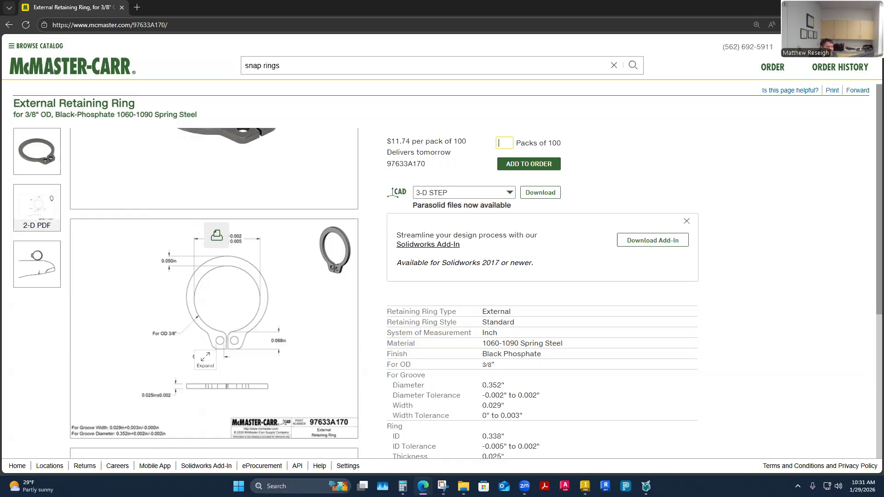
scroll(205, 358, "up", 3)
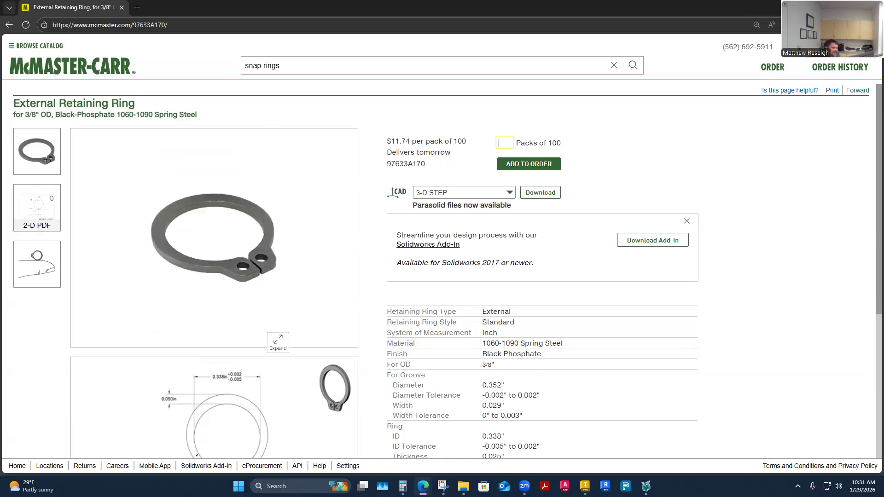
left_click(7, 25)
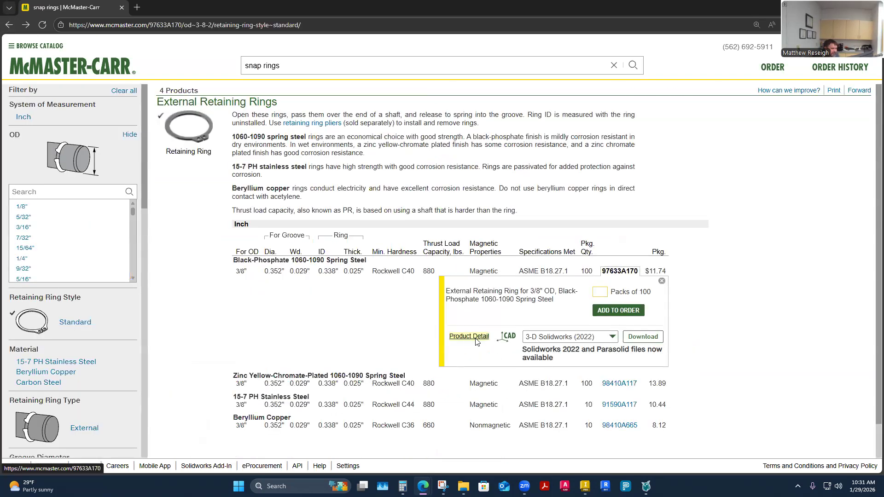
left_click(469, 337)
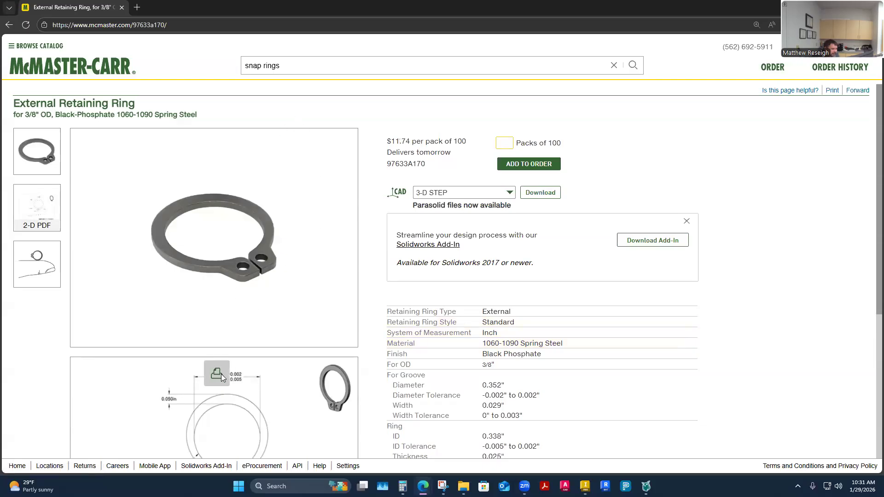
Step: Open the retaining ring's 2-D drawing as a PDF and try to save it in the In Class V Twin Pistons folder
scroll(225, 342, "down", 6)
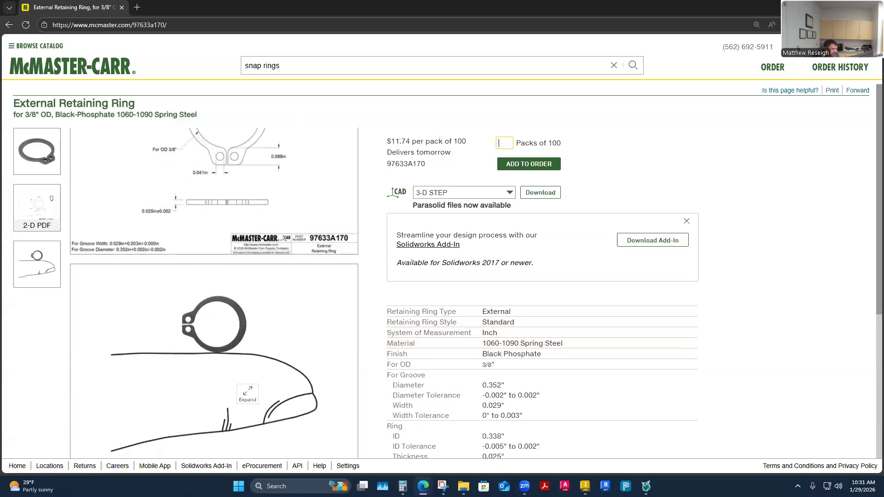
scroll(231, 354, "down", 1)
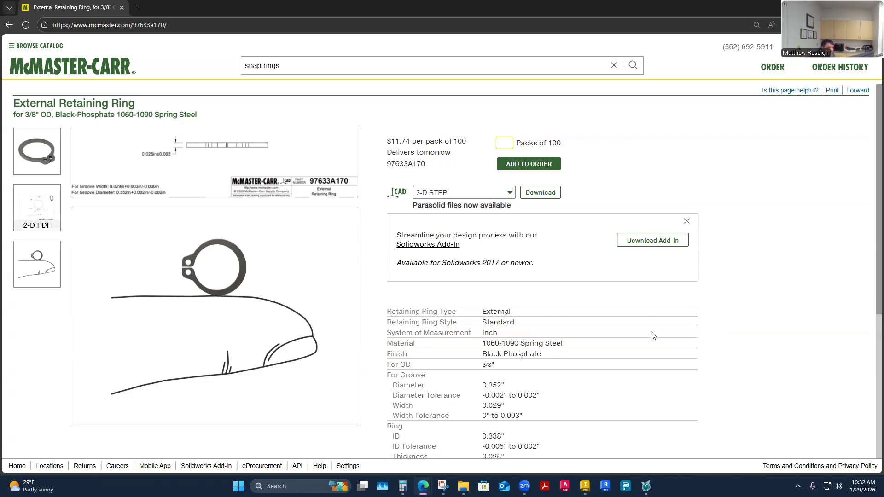
scroll(265, 280, "up", 5)
left_click(274, 258)
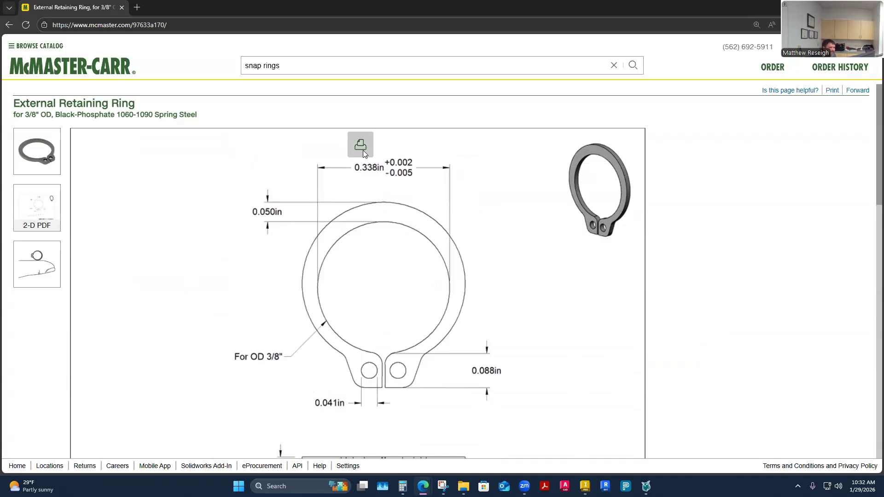
left_click(360, 145)
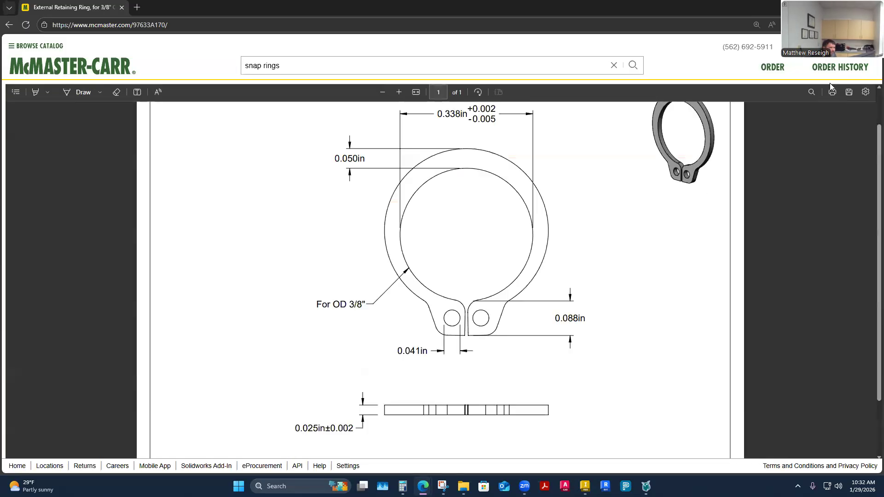
left_click(848, 92)
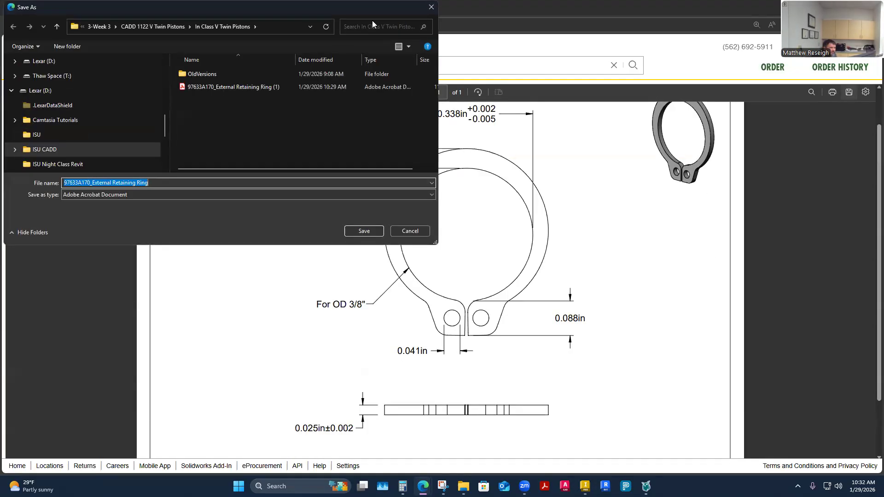
key("Return")
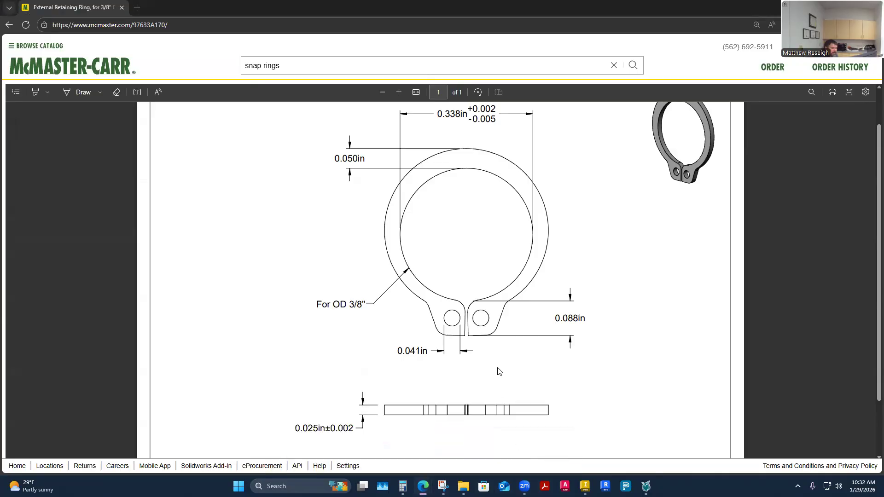
Step: Switch to Inventor and examine the crankshaft, wrist pin and connecting rod area of the V-twin piston assembly
left_click(585, 486)
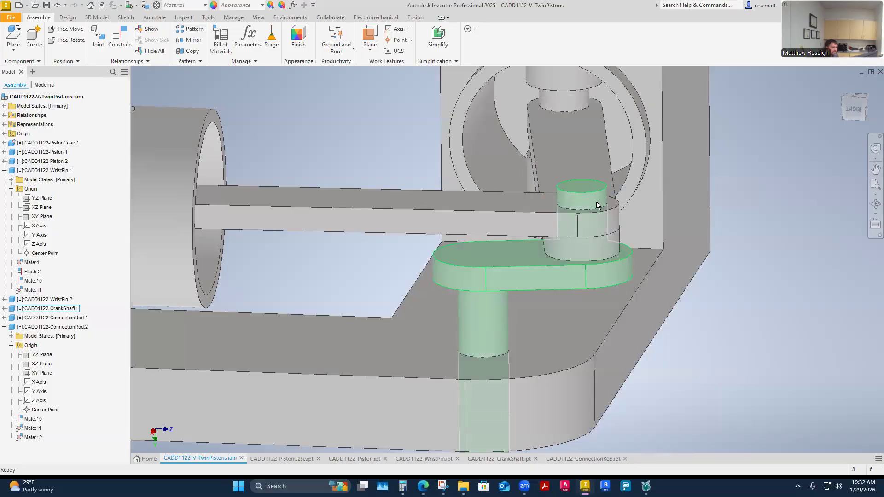
middle_click_drag(597, 206, 561, 345, "shift")
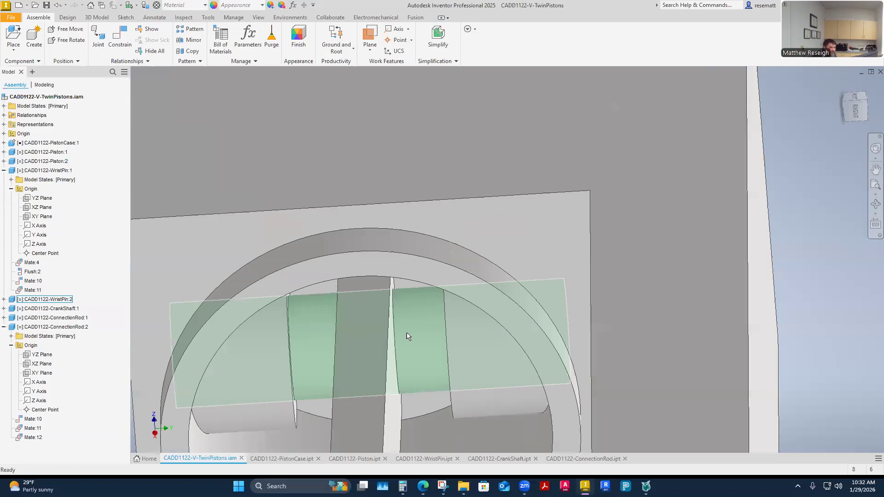
middle_click_drag(336, 335, 363, 350, "shift")
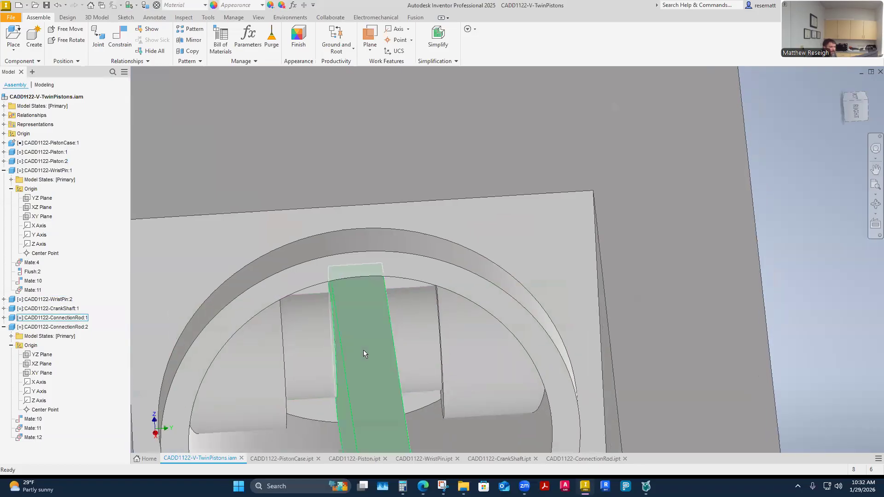
mouse_move(363, 354)
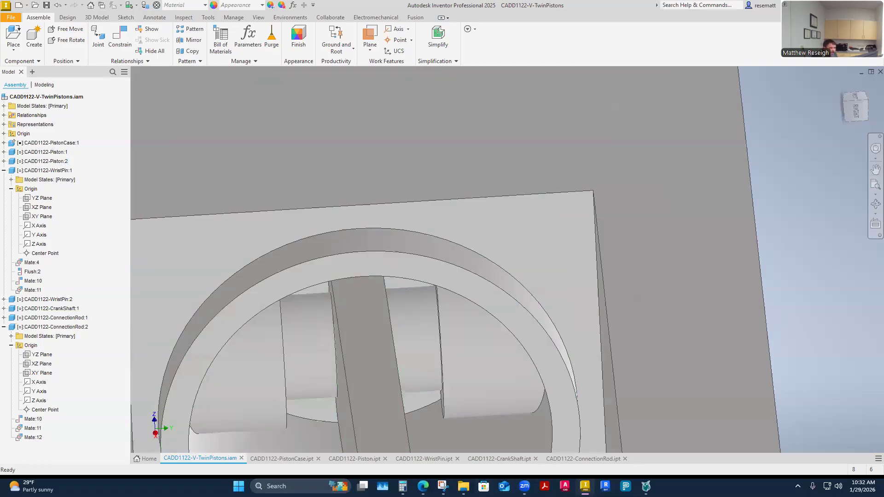
mouse_move(422, 487)
left_click(511, 447)
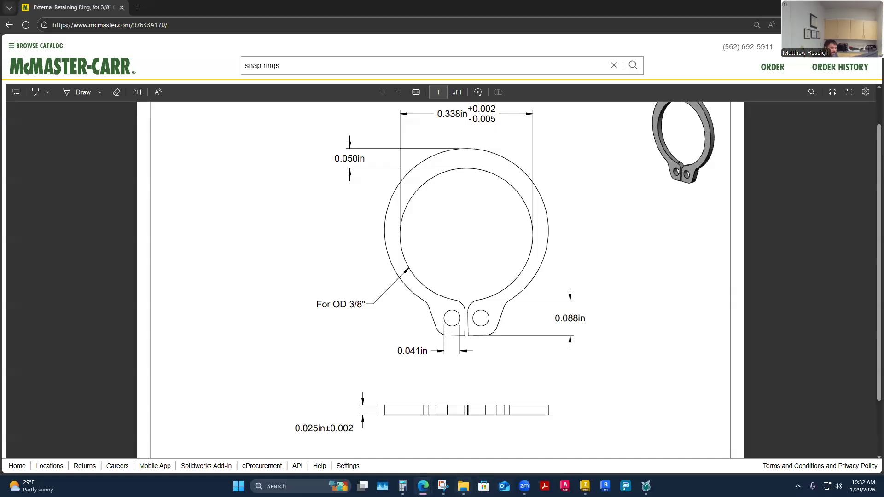
Step: Return to the retaining ring's product page in the browser and look at its CAD download format choices
mouse_move(463, 486)
left_click(9, 25)
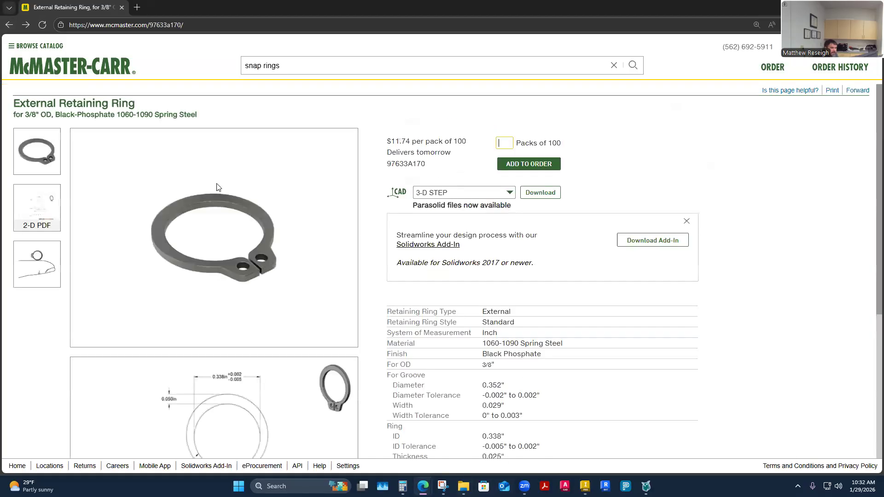
left_click(510, 193)
left_click(612, 189)
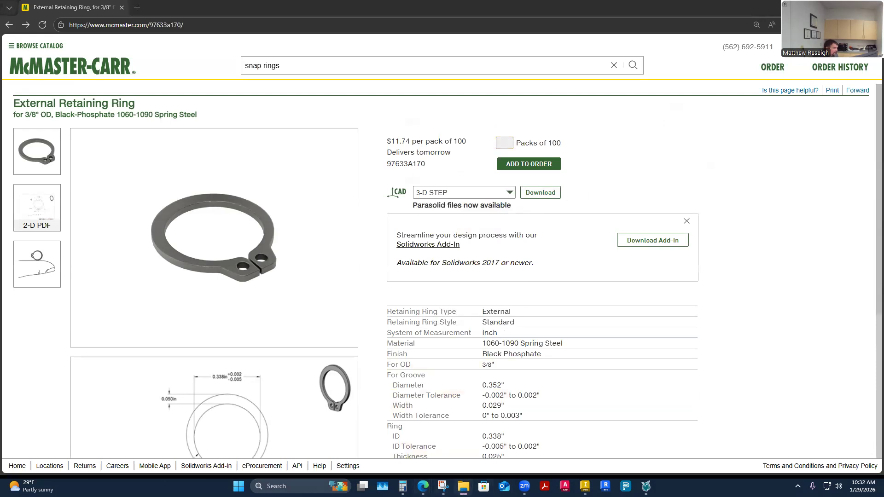
Step: Switch to File Explorer and open the Downloads folder
left_click_drag(883, 147, 519, 148)
scroll(302, 296, "up", 6)
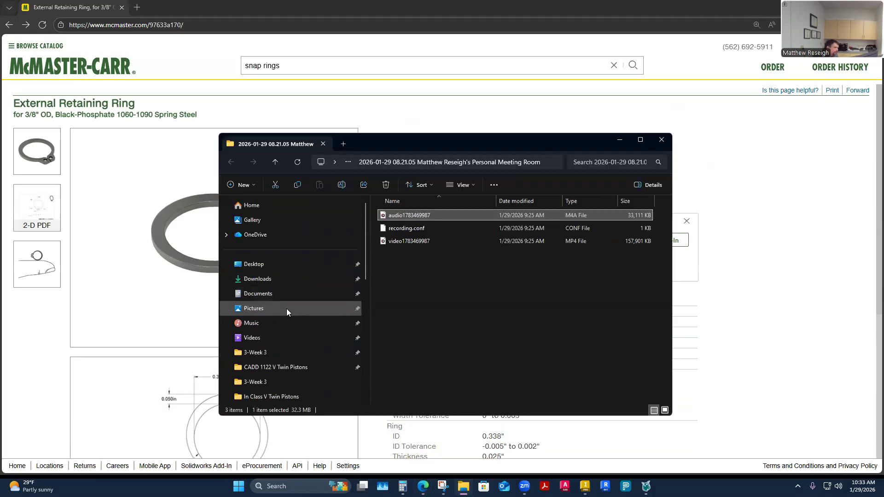
left_click(260, 280)
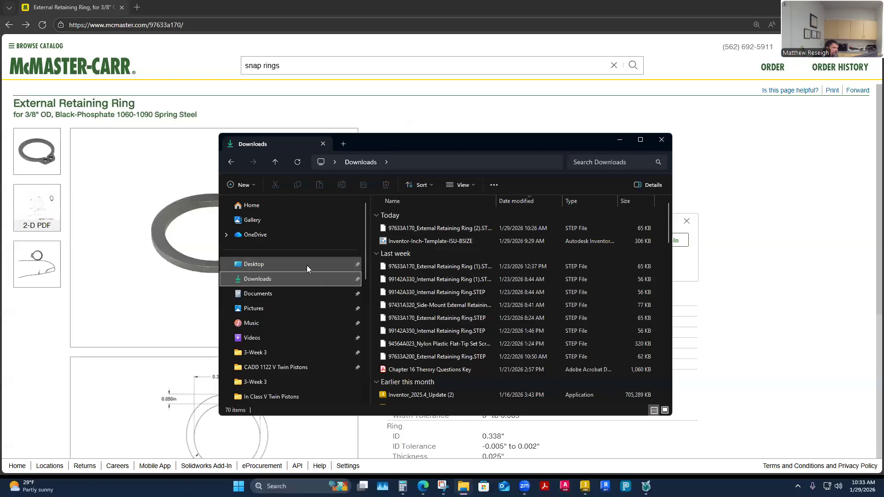
Step: Expand the folder tree through 02.1.1-CADD1122 Lab, 3-Week 3 and CADD 1122 V Twin Pistons down to In Class V Twin Pistons
scroll(307, 266, "down", 10)
left_click(232, 306)
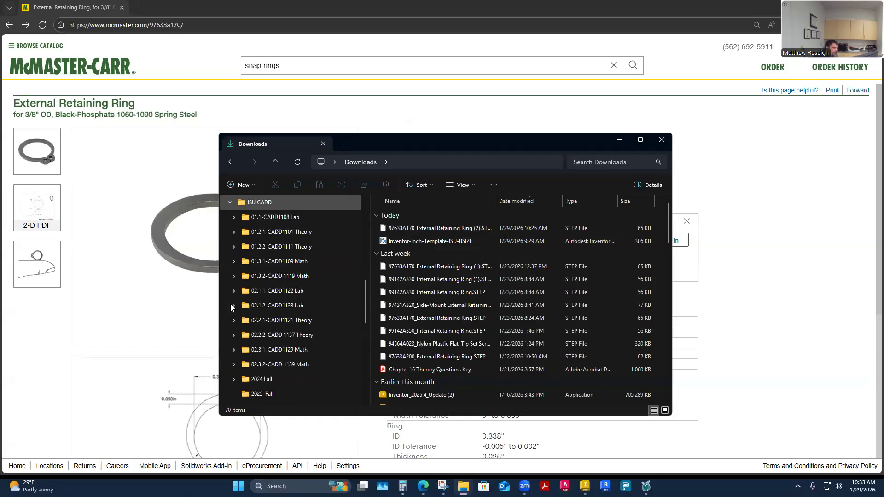
left_click(234, 291)
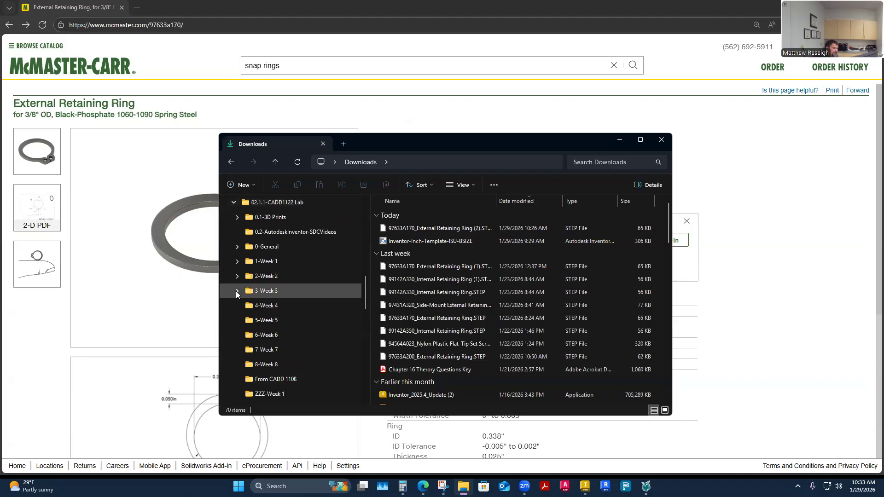
left_click(236, 291)
left_click(240, 320)
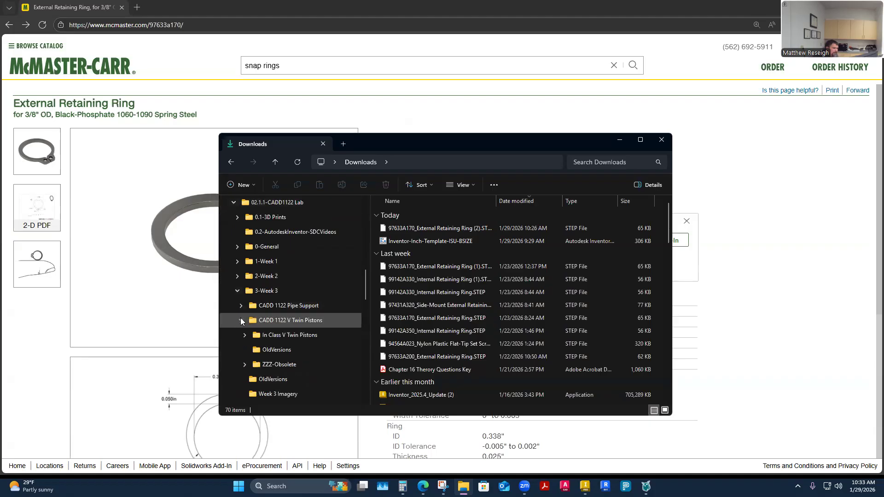
left_click(244, 335)
scroll(276, 316, "down", 1)
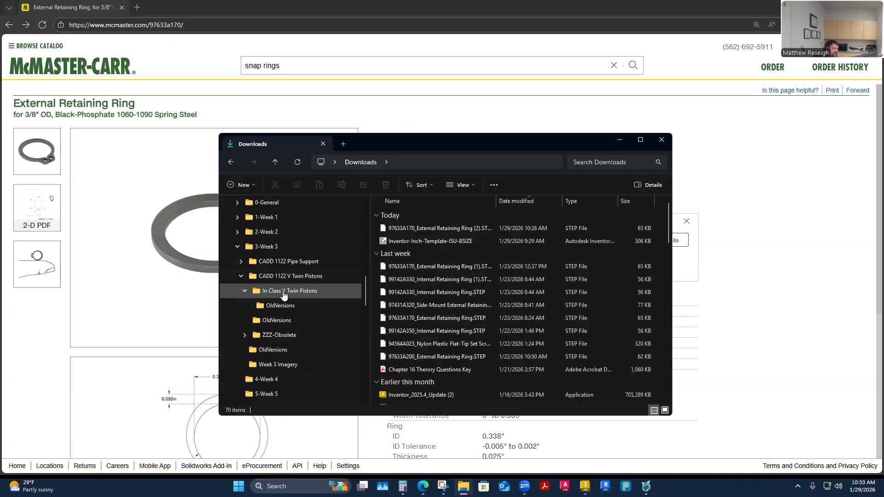
Step: Copy 97633A170_External Retaining Ring (2) STEP from Downloads into In Class V Twin Pistons, check the folder, and return to the browser
left_click(423, 228)
left_click_drag(424, 228, 292, 295)
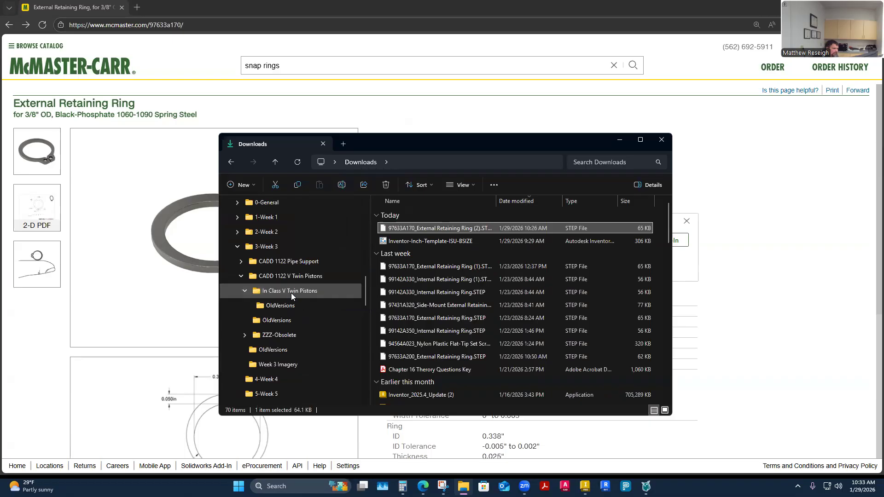
left_click(291, 293)
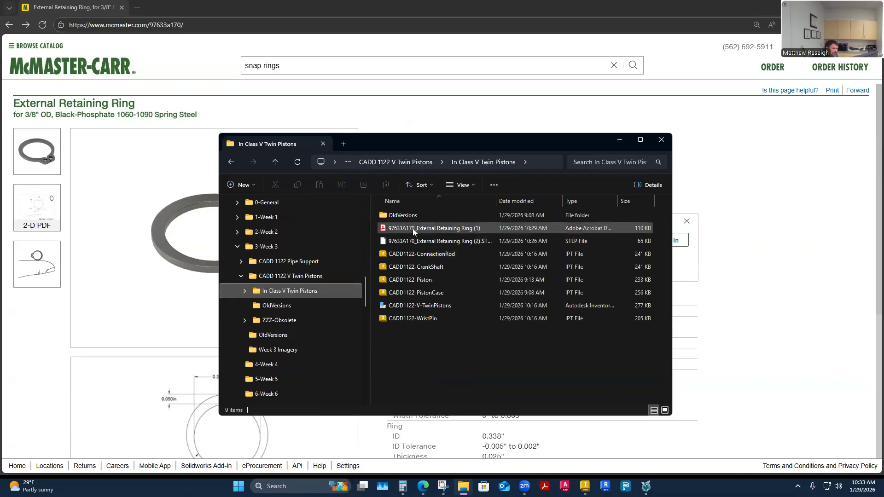
left_click(397, 228)
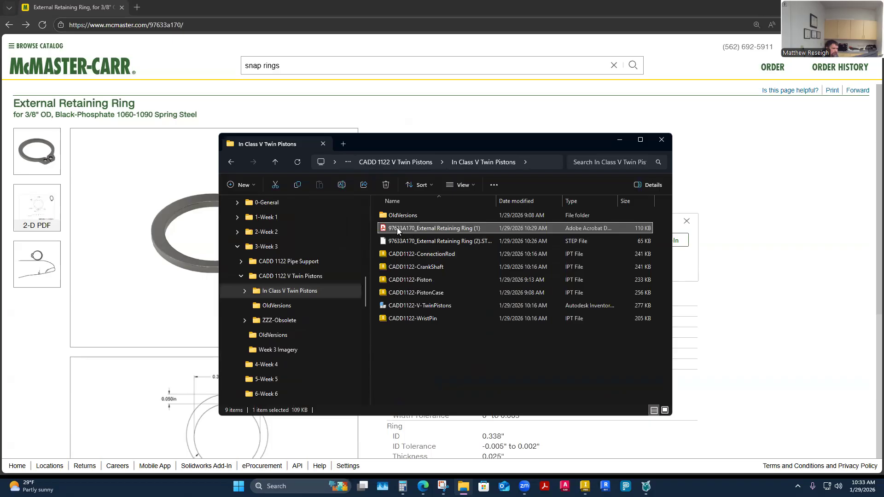
left_click(398, 241)
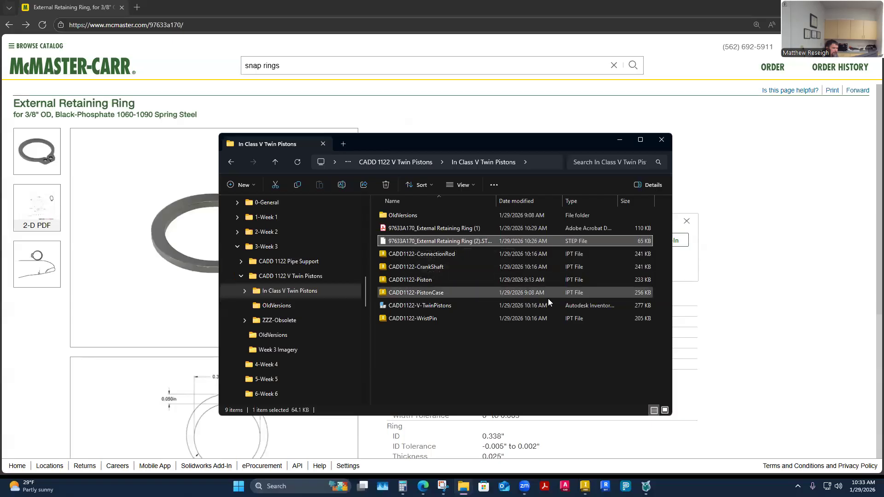
key("alt+Tab")
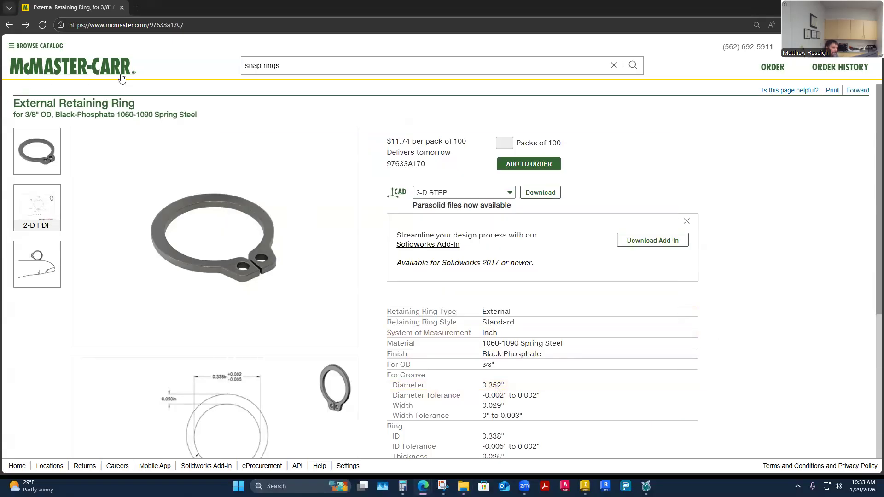
Step: Rerun the snap rings search and filter the results to Inch, 3/8" OD and the Side Mount retaining ring style
left_click(633, 65)
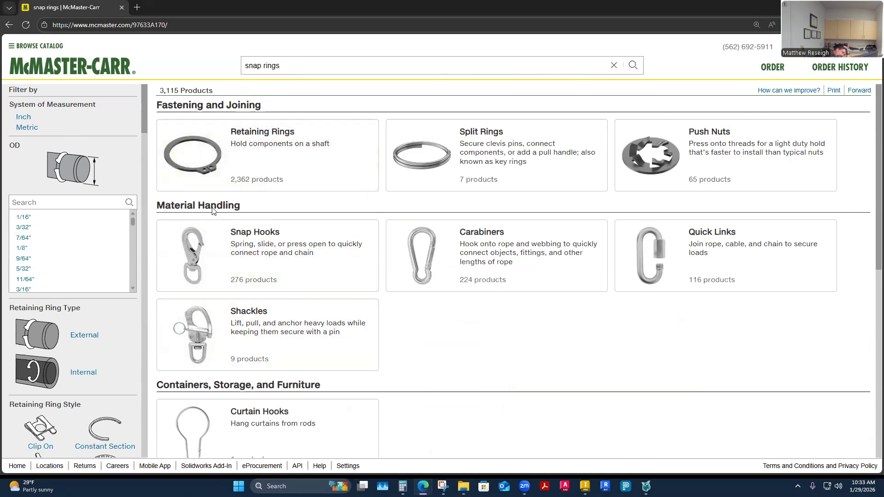
left_click(24, 117)
scroll(29, 258, "down", 2)
scroll(30, 266, "down", 3)
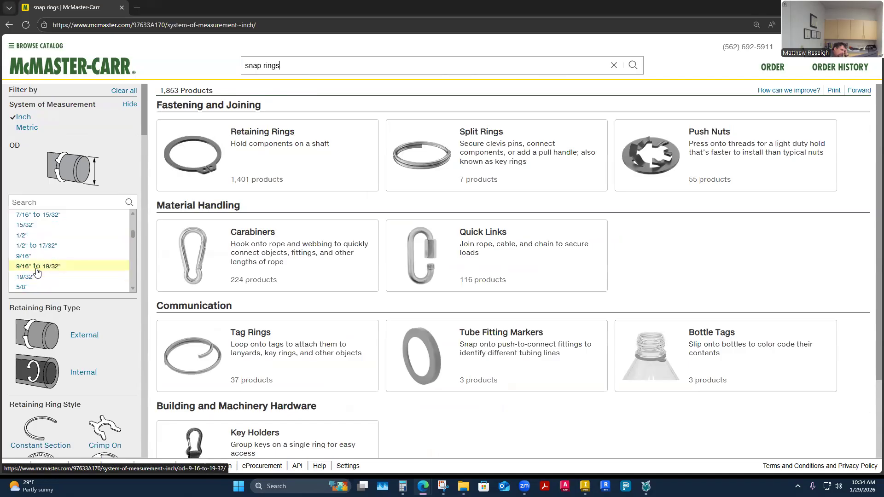
scroll(46, 261, "up", 3)
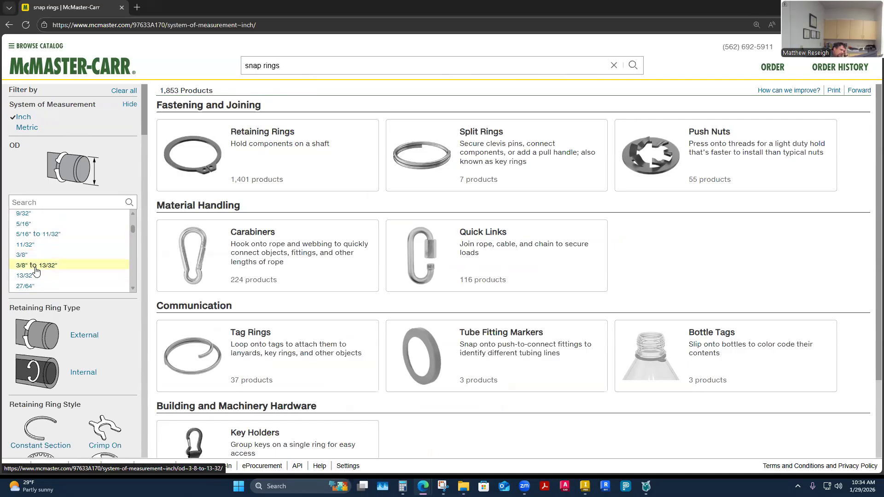
left_click(34, 255)
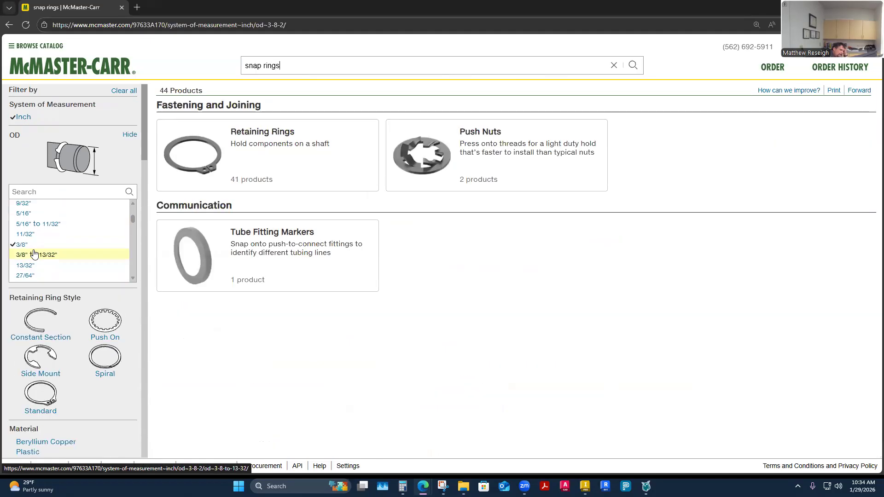
left_click(44, 361)
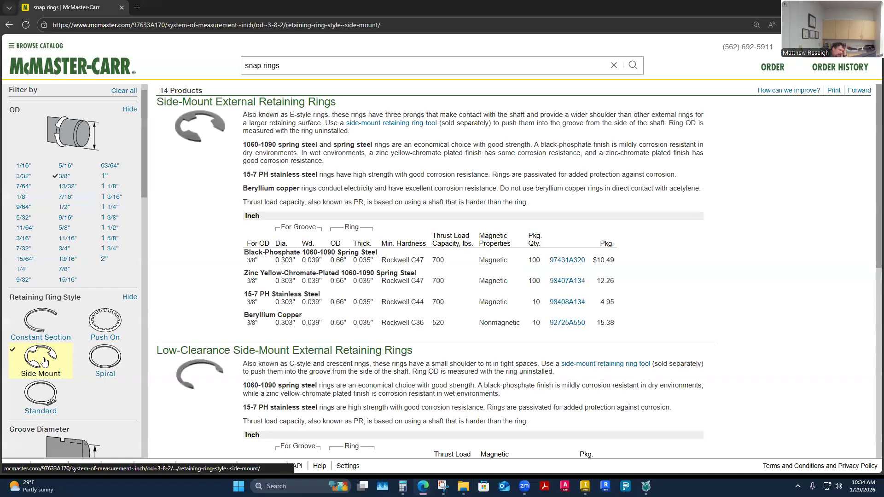
Step: Review the side-mount rings and download the 3-D STEP model of the black-phosphate 1060-1090 spring steel ring 97431A320
mouse_move(187, 138)
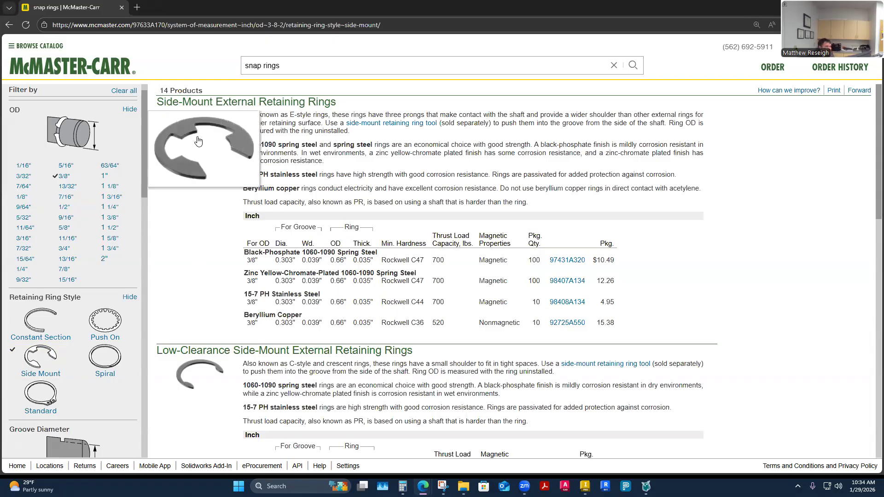
scroll(189, 253, "down", 4)
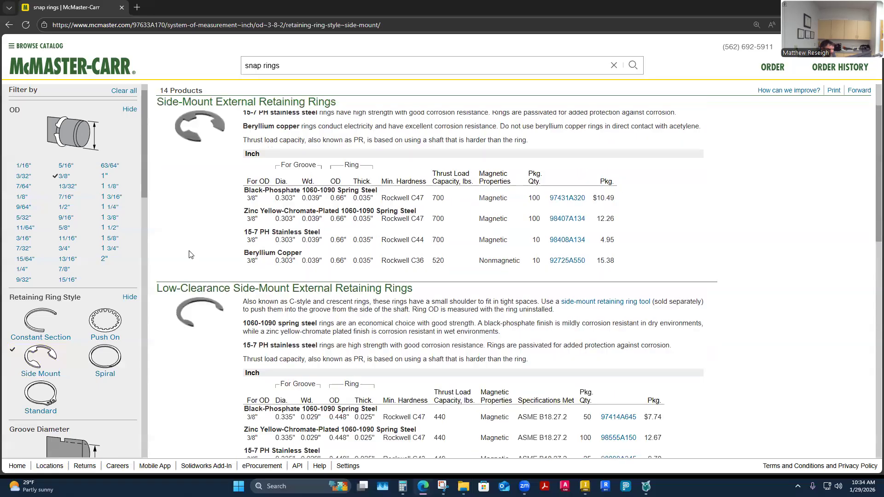
scroll(200, 260, "up", 2)
scroll(201, 261, "up", 2)
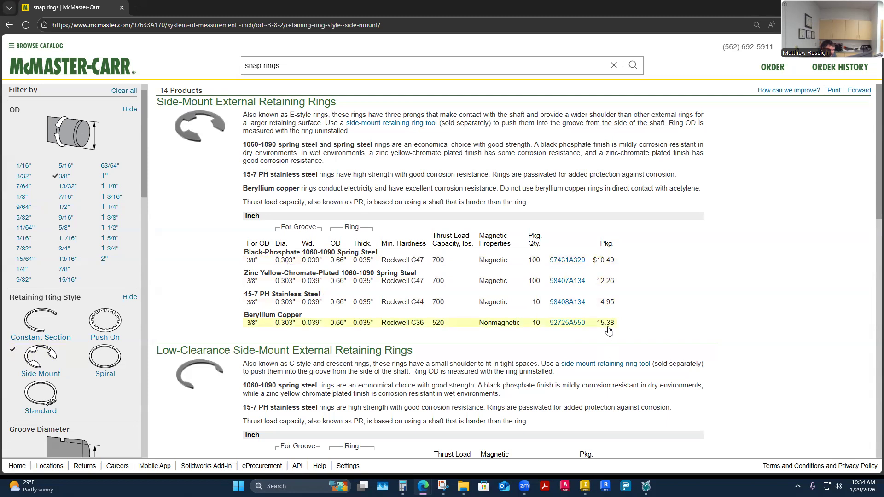
left_click(296, 264)
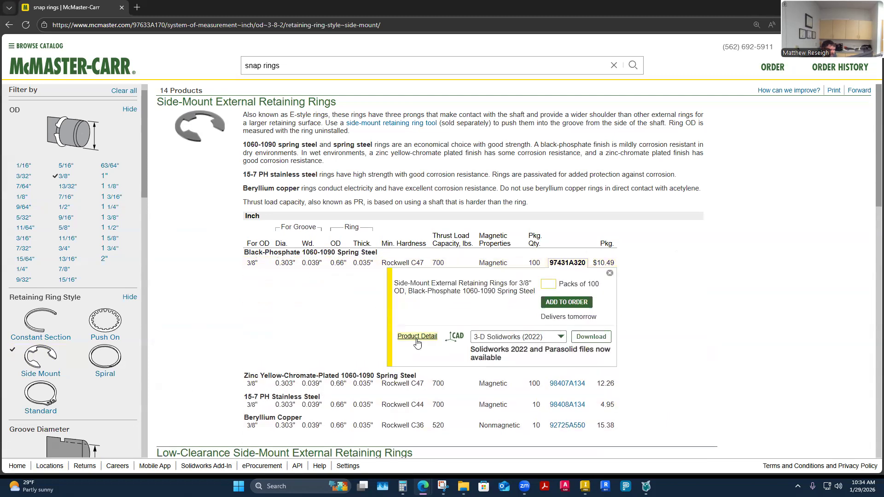
left_click(559, 339)
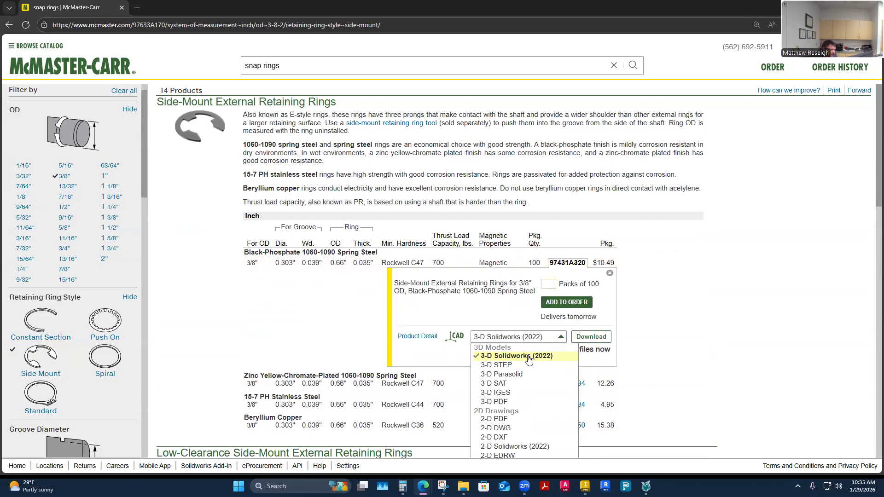
left_click(501, 365)
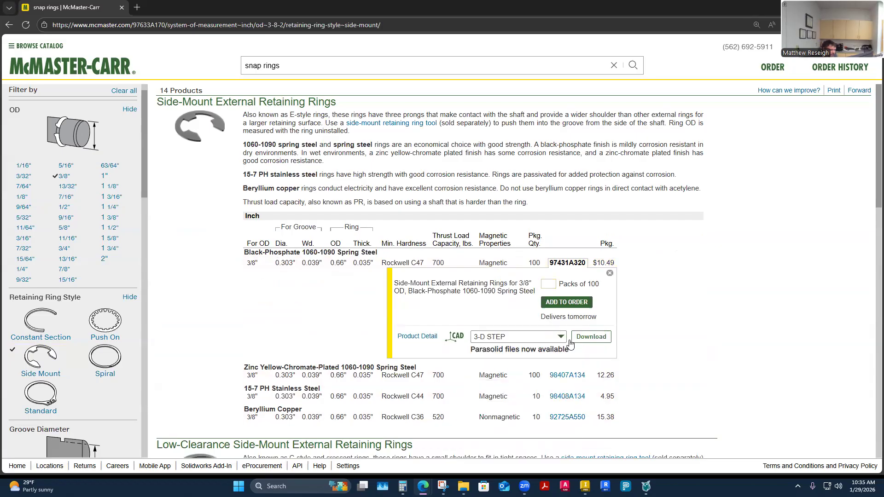
left_click(588, 340)
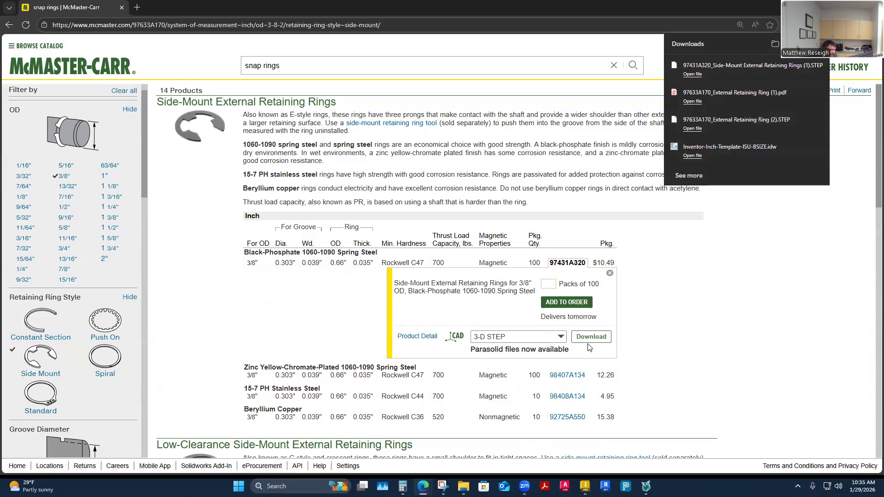
Step: View the product details and 2-D drawing of ring 97431A320, return to the results and look at its CAD format choices
left_click(429, 339)
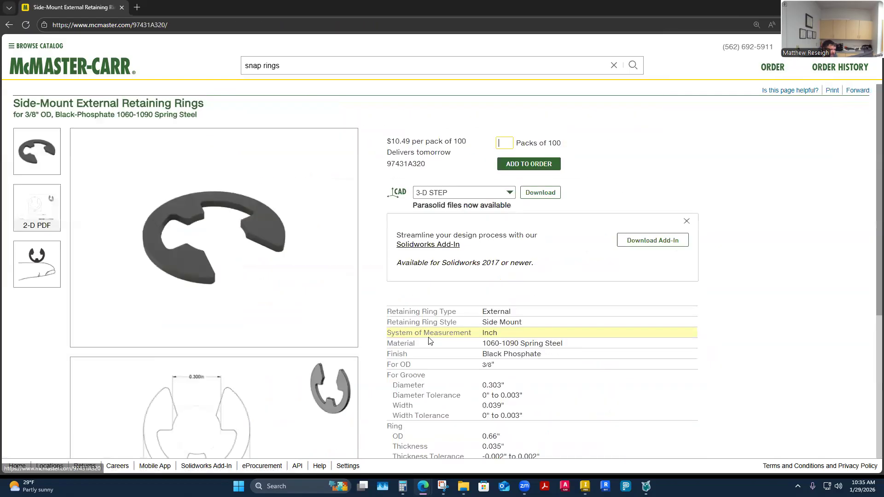
scroll(316, 277, "down", 3)
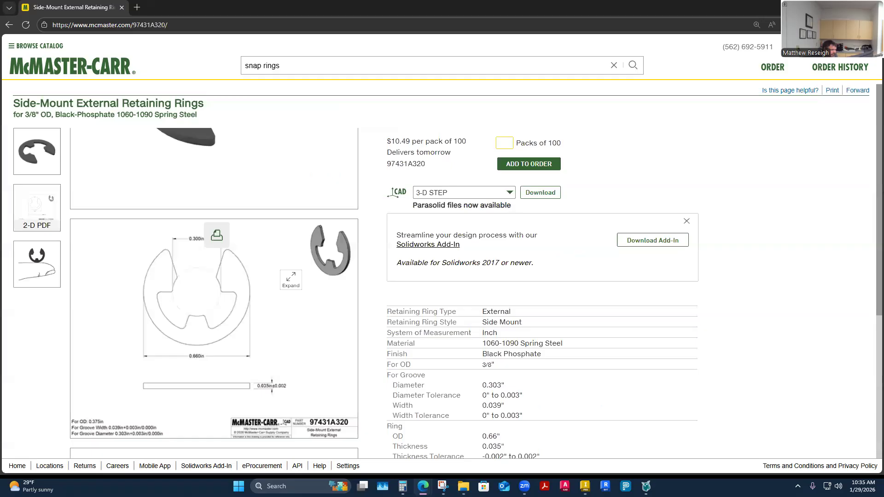
left_click(218, 234)
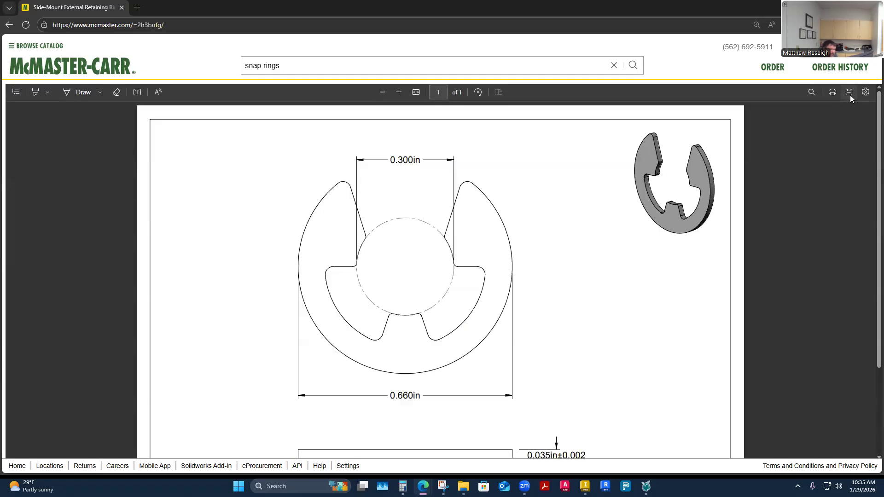
left_click(8, 24)
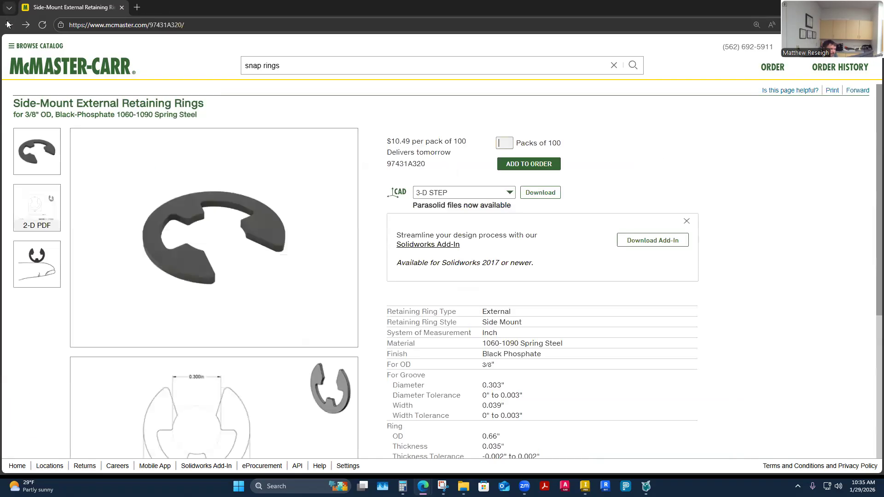
left_click(9, 25)
left_click(560, 329)
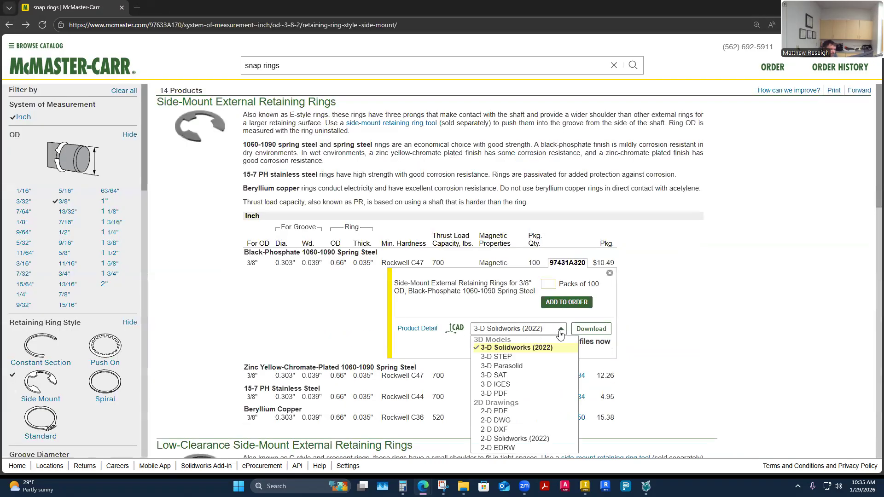
left_click(12, 24)
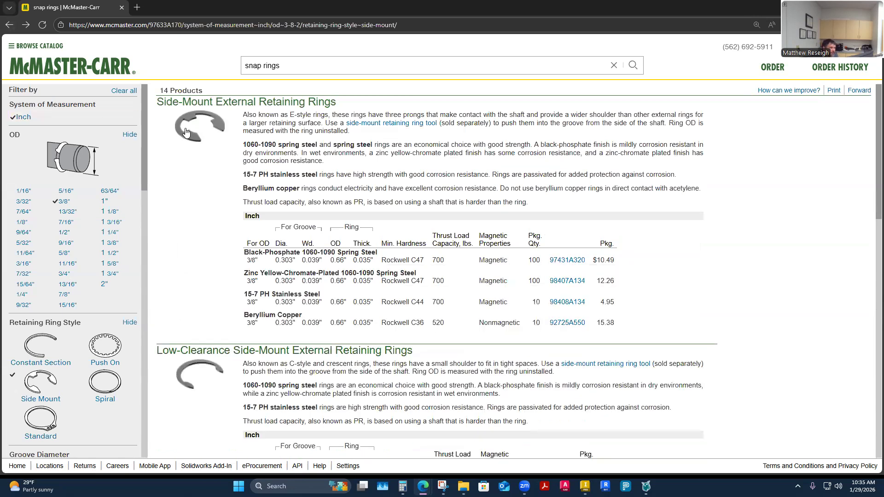
Step: Clear and reapply the Side Mount style filter, and compare the standard, low-clearance and heavy-duty side-mount rings
scroll(40, 277, "down", 3)
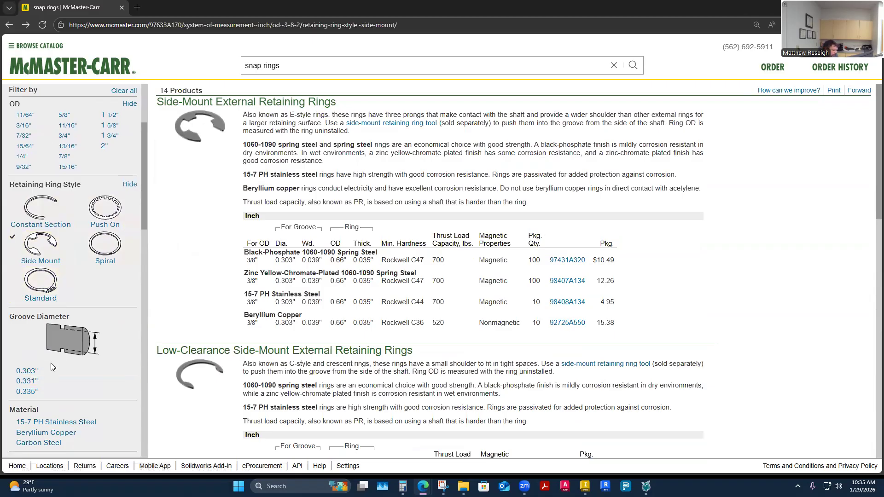
left_click(38, 250)
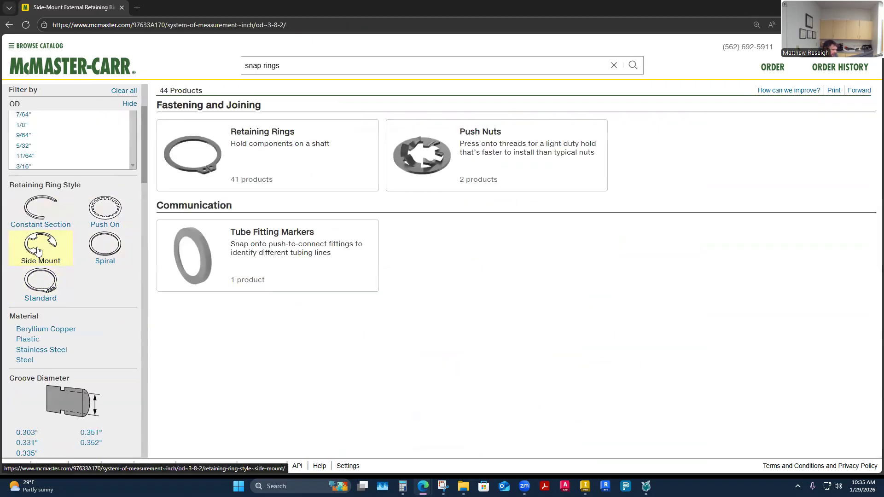
left_click(42, 254)
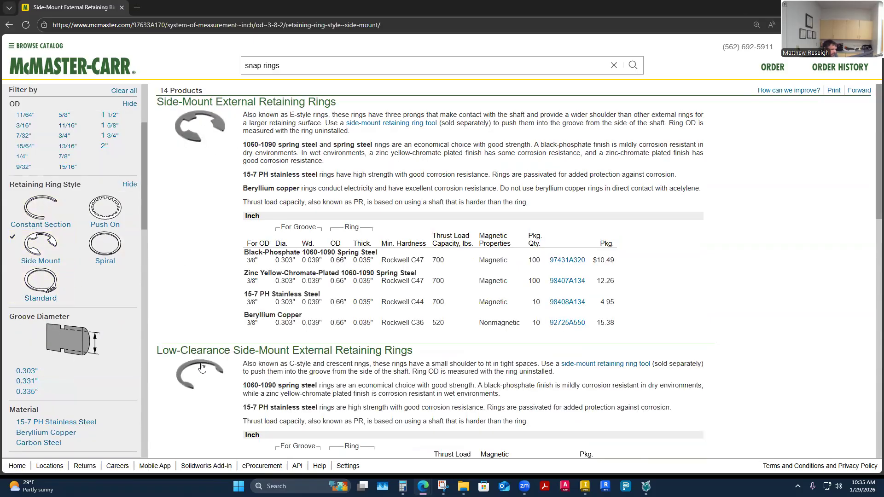
scroll(201, 364, "down", 4)
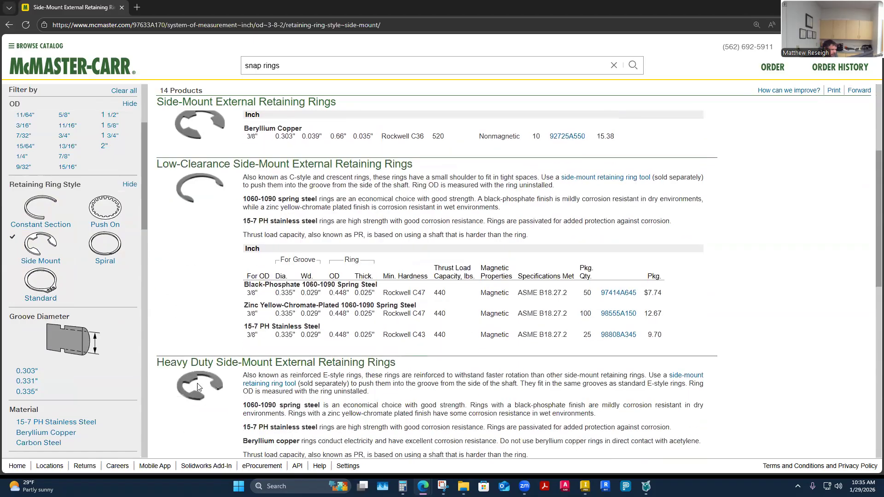
scroll(206, 405, "up", 4)
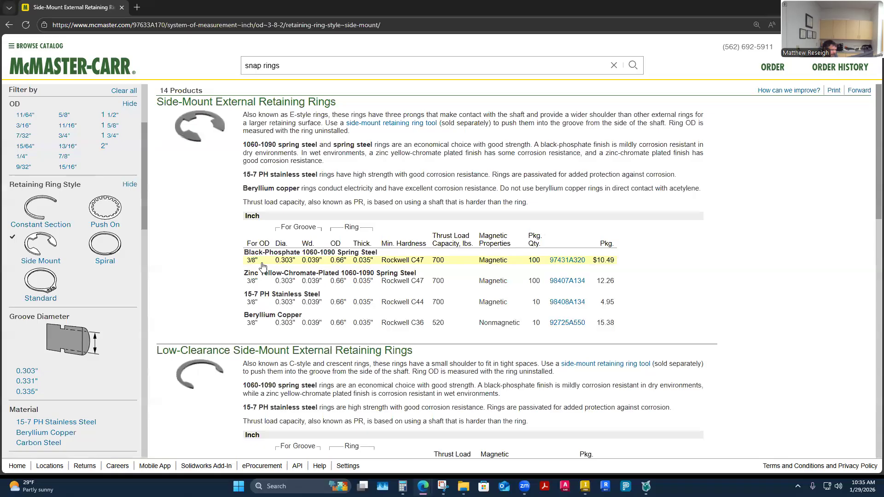
Step: Expand the black-phosphate side-mount ring 97431A320 and set its CAD format to 3-D STEP
left_click(278, 265)
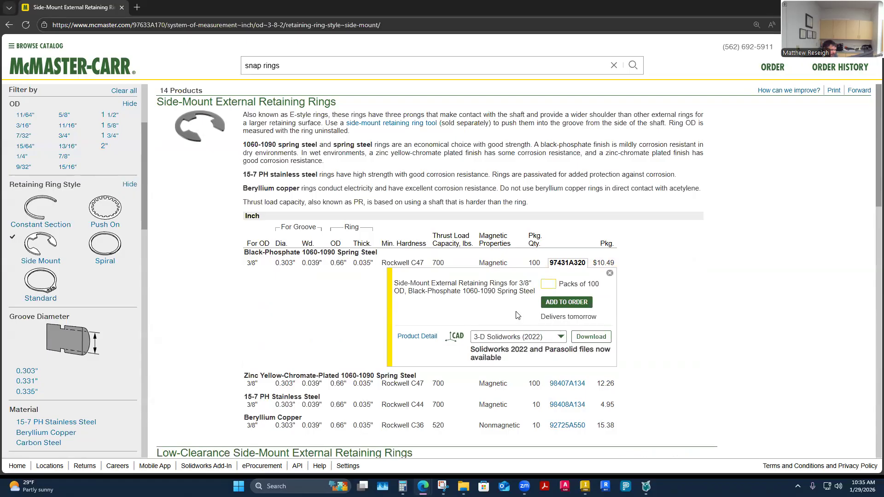
left_click(561, 337)
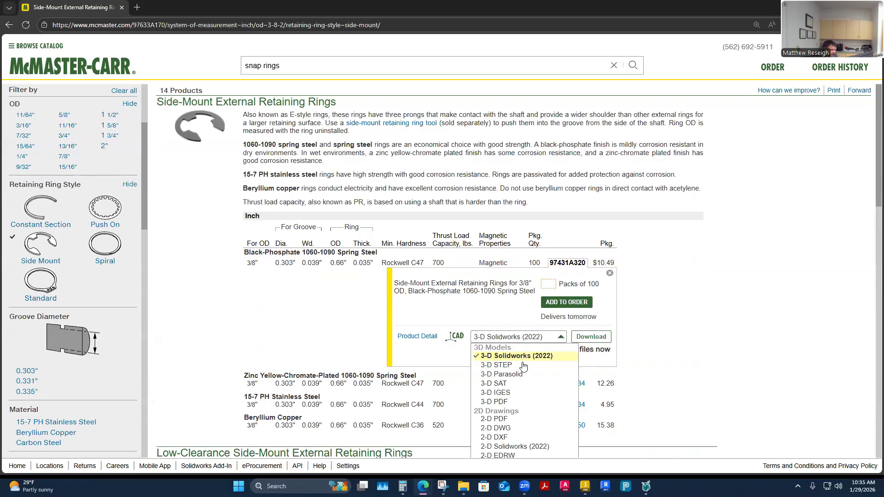
left_click(496, 365)
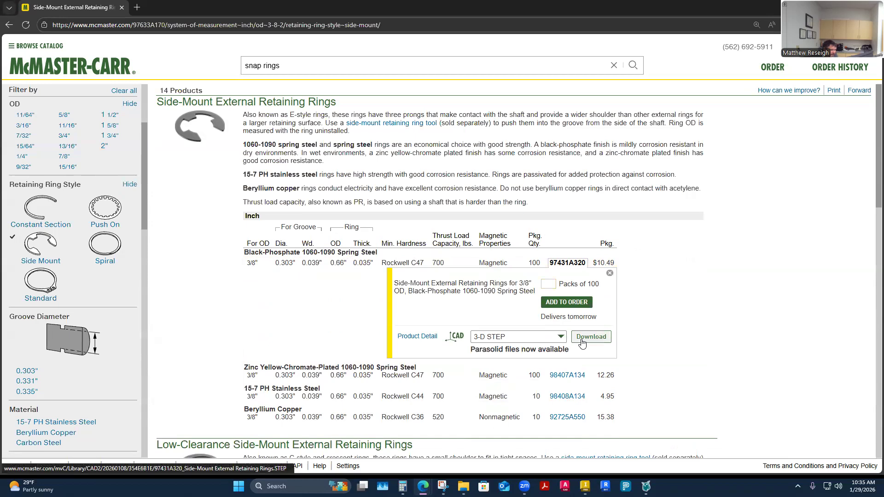
Step: Open the 2-D drawing from ring 97431A320's product details and save it as a PDF in the In Class V Twin Pistons folder
left_click(417, 337)
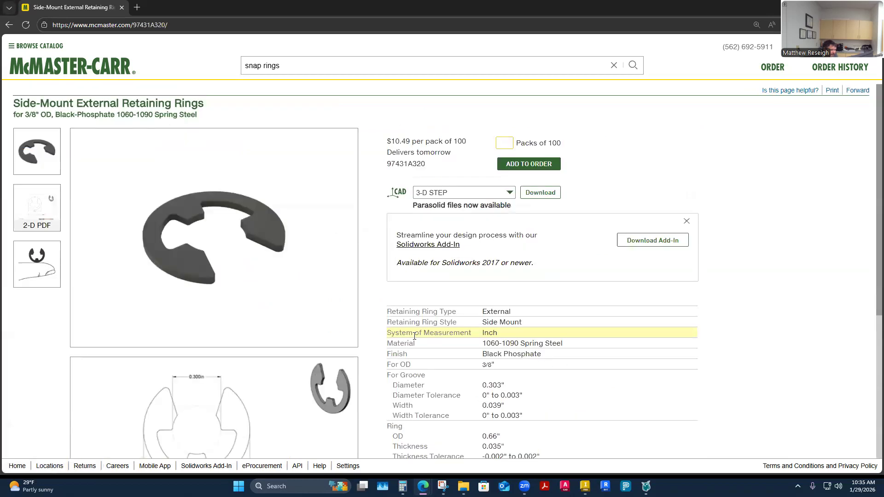
scroll(257, 304, "down", 1)
left_click(271, 300)
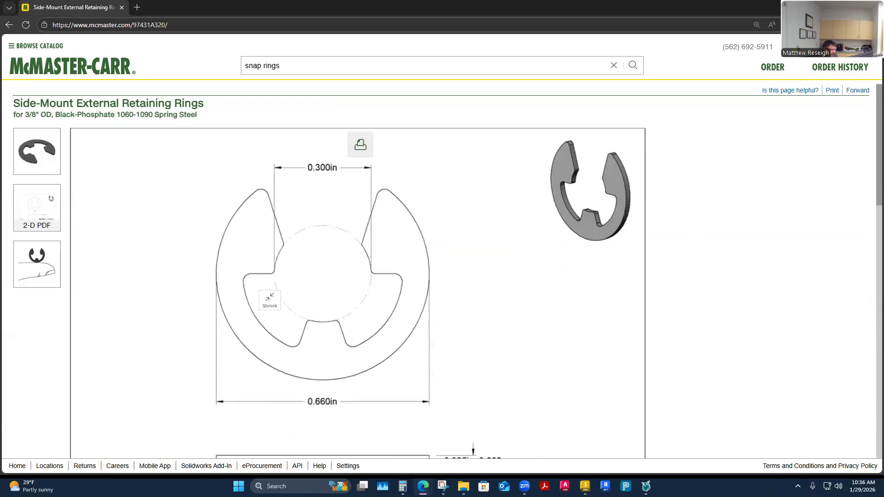
left_click(360, 144)
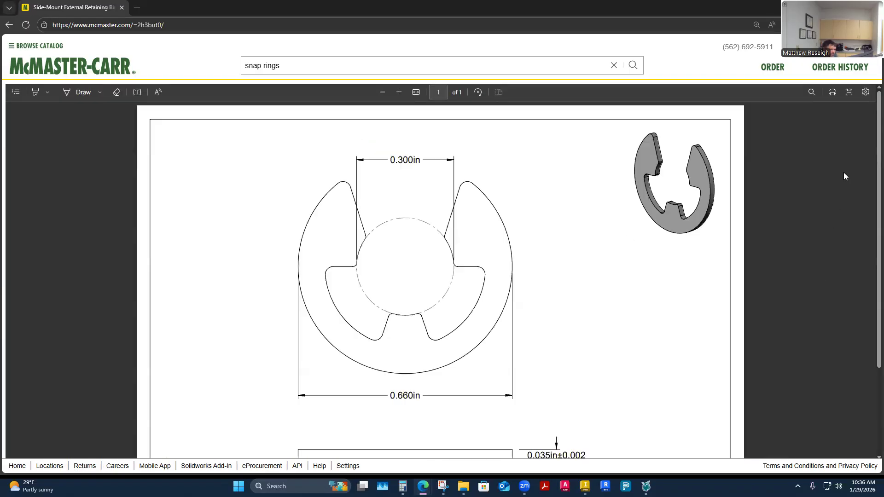
left_click(849, 92)
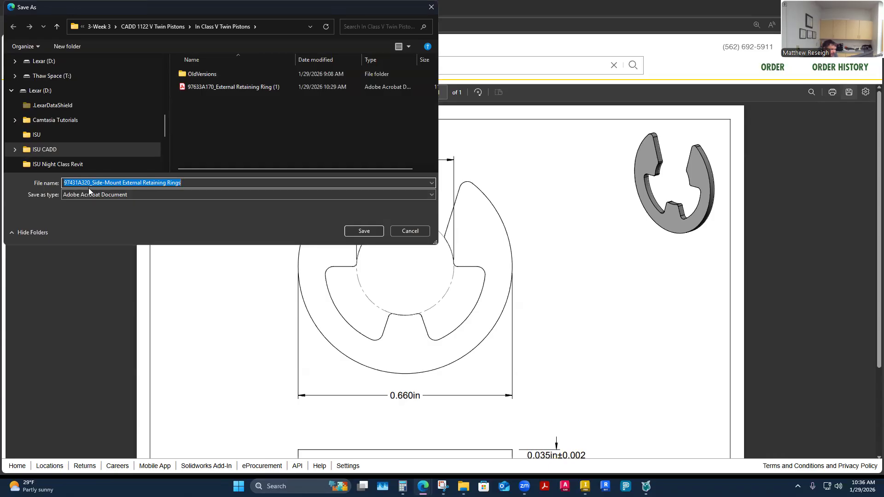
scroll(552, 409, "down", 2)
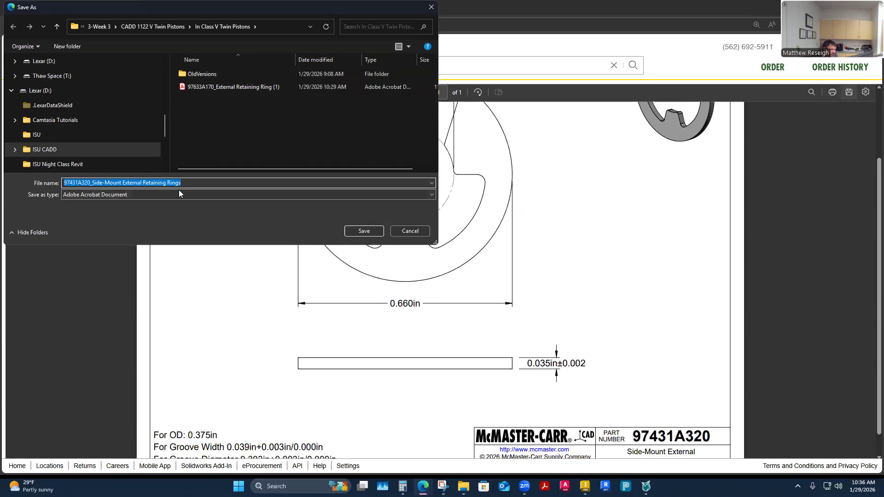
left_click(363, 231)
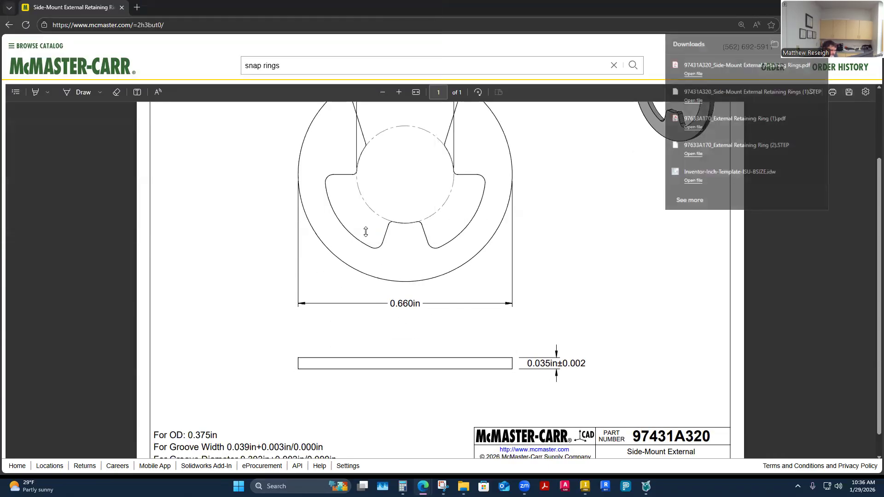
Step: Look over the side-mount ring's drawing and return to the filtered list of side-mount rings
scroll(551, 296, "up", 2)
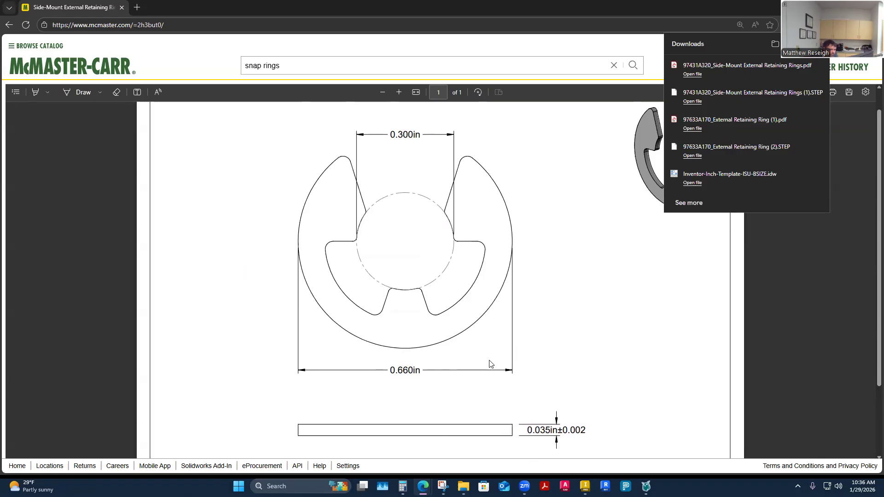
left_click(9, 25)
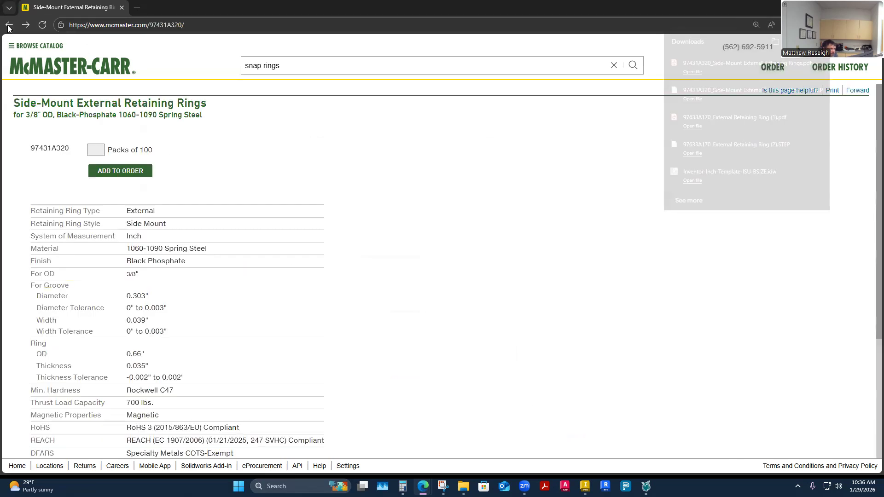
left_click(9, 26)
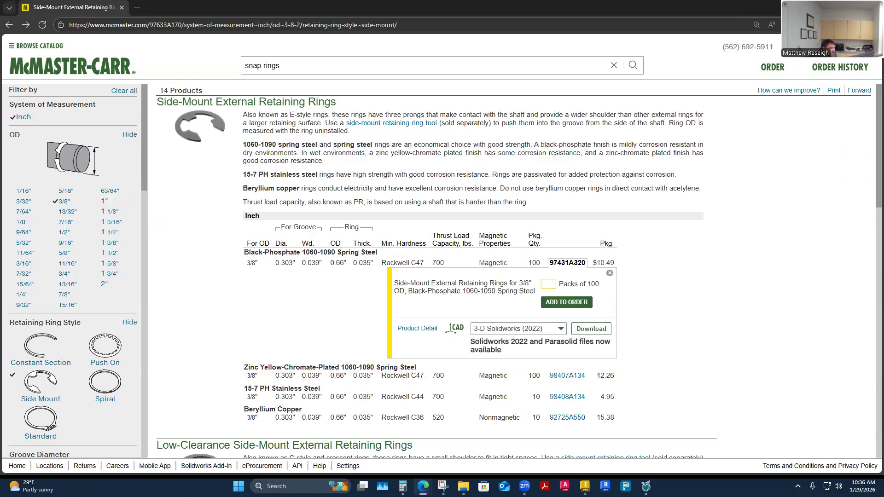
Step: Switch to Inventor, examine the wrist pin's fit in the piston from several sides, and return to the McMaster-Carr page
left_click(585, 486)
middle_click_drag(344, 303, 535, 186, "shift")
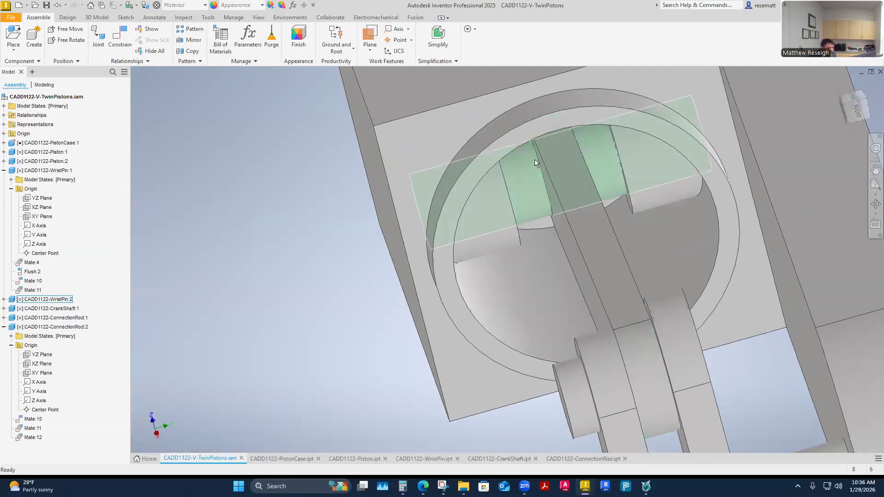
middle_click_drag(541, 197, 479, 152, "shift")
middle_click_drag(519, 216, 638, 214, "shift")
left_click_drag(637, 214, 726, 261)
middle_click_drag(670, 267, 543, 268, "shift")
scroll(569, 288, "down", 3)
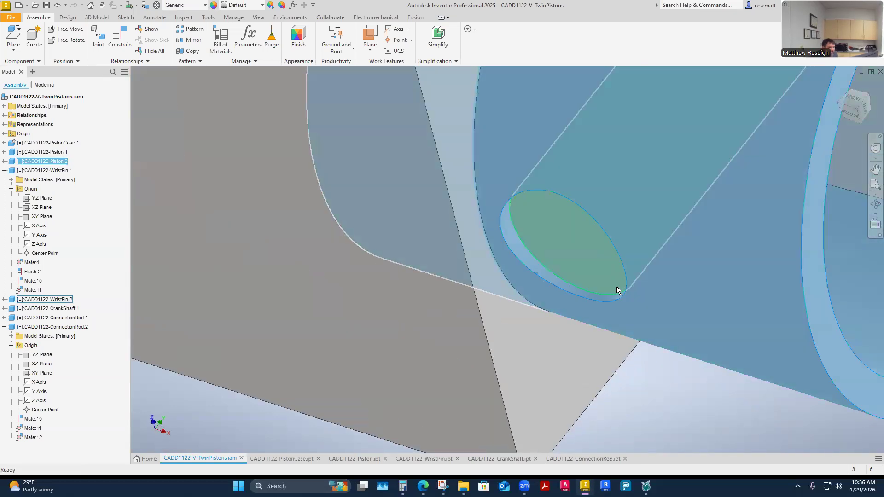
middle_click_drag(671, 225, 548, 313, "shift")
left_click(618, 351)
middle_click_drag(619, 352, 532, 358, "shift")
mouse_move(423, 486)
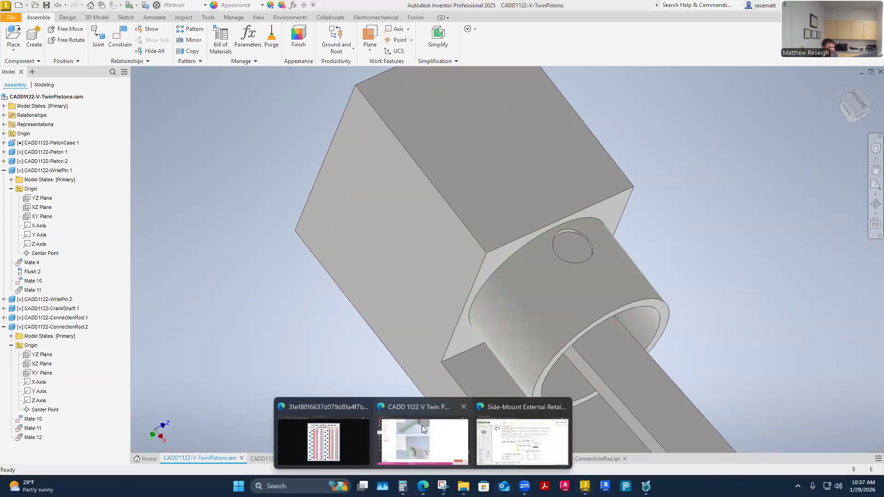
left_click(520, 457)
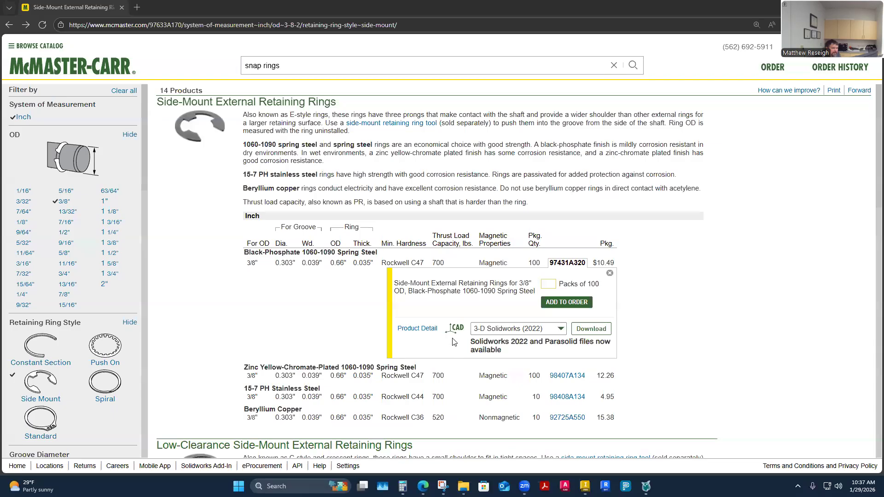
left_click(633, 65)
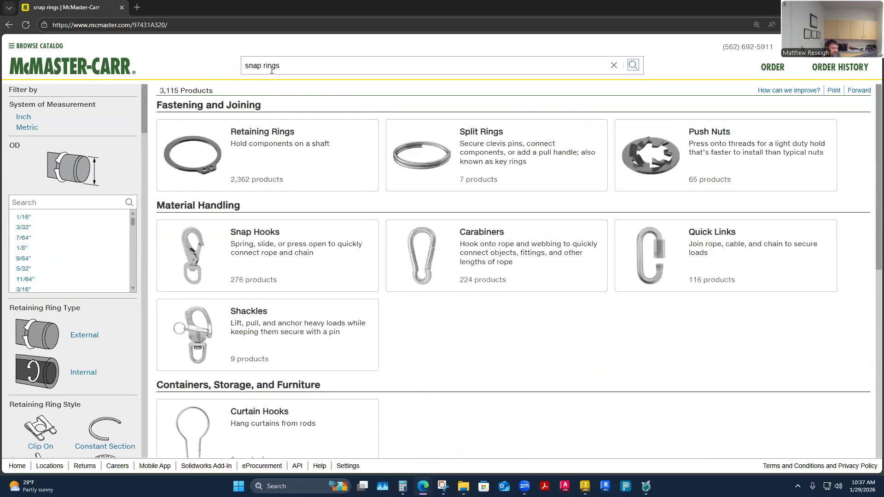
scroll(58, 241, "down", 5)
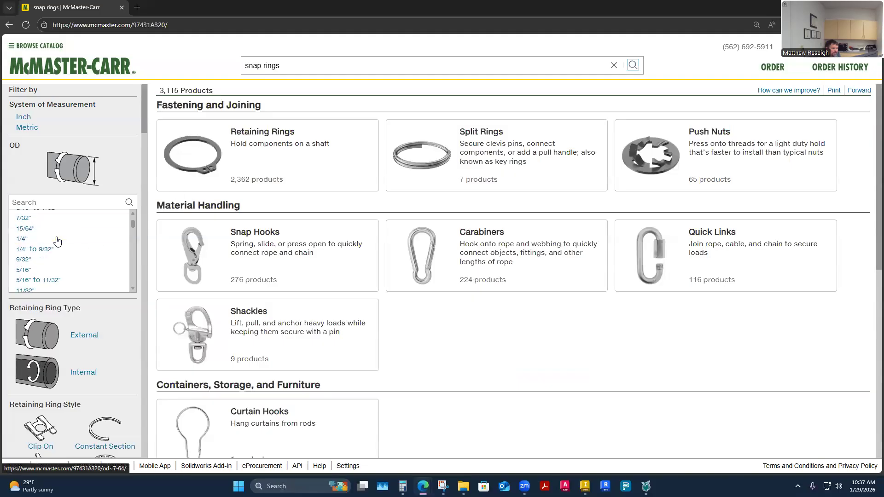
scroll(33, 267, "down", 3)
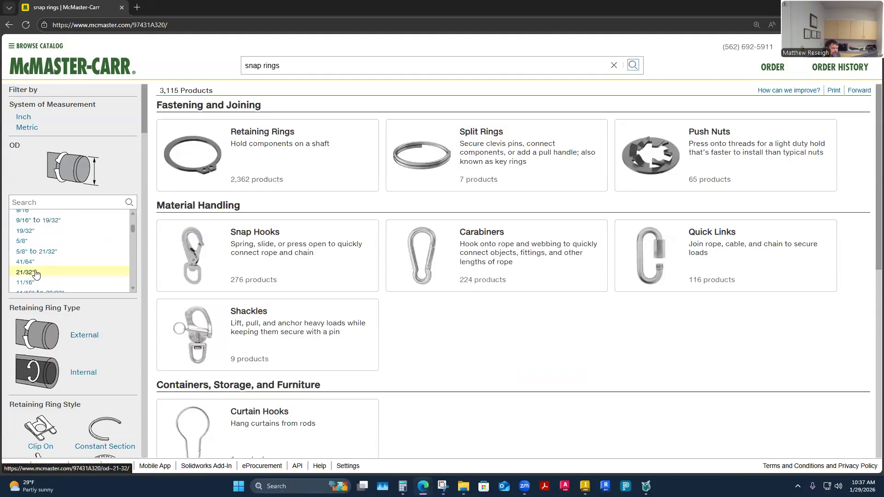
scroll(35, 269, "up", 4)
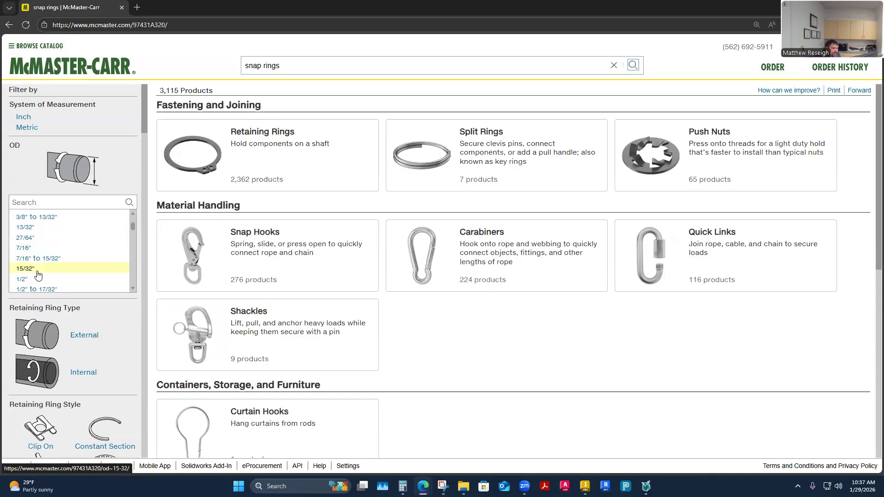
left_click(28, 255)
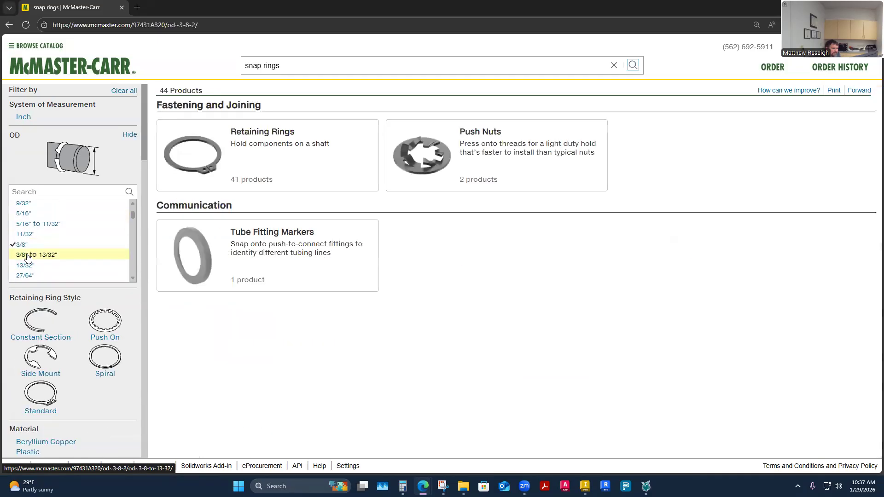
scroll(59, 262, "down", 2)
scroll(85, 331, "down", 4)
scroll(87, 331, "down", 5)
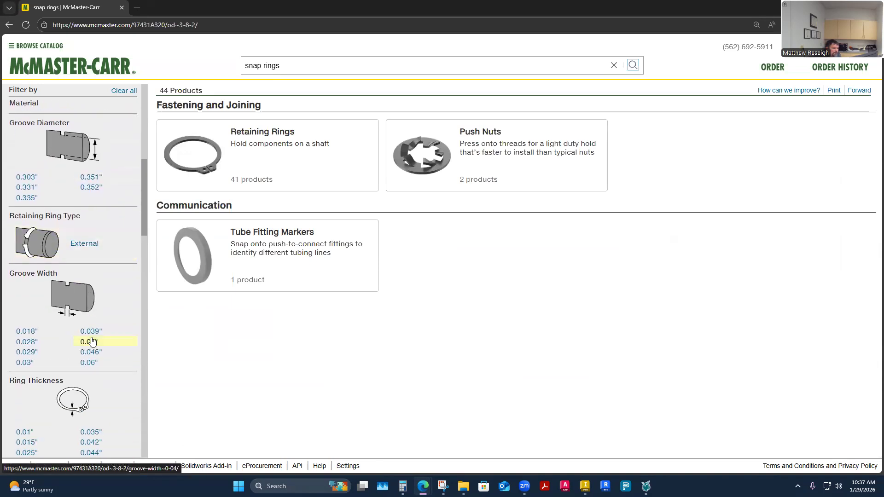
scroll(92, 343, "down", 8)
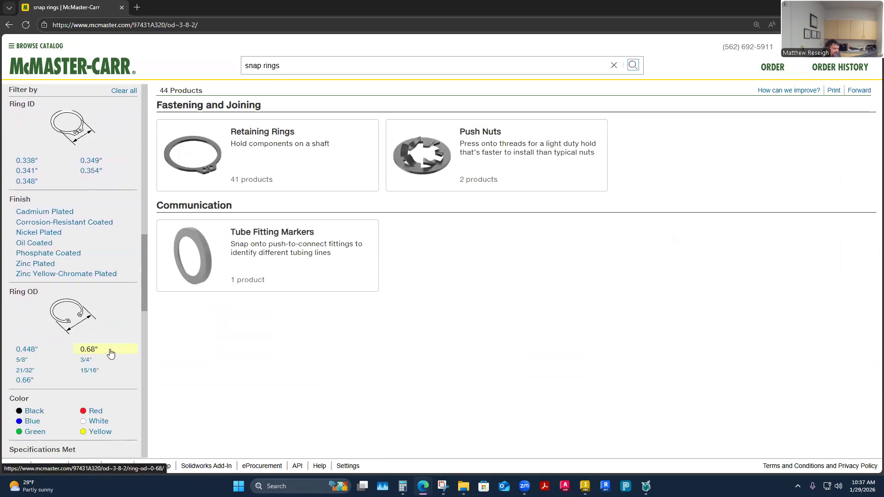
scroll(115, 331, "down", 3)
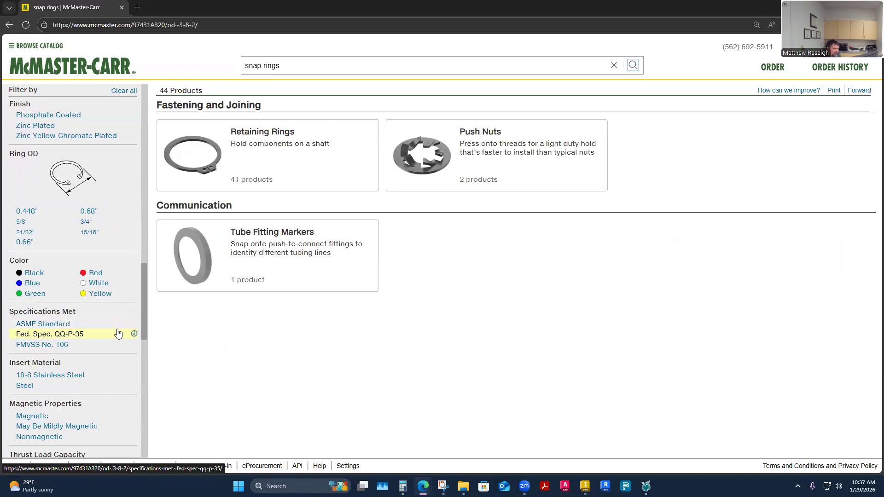
scroll(117, 332, "up", 15)
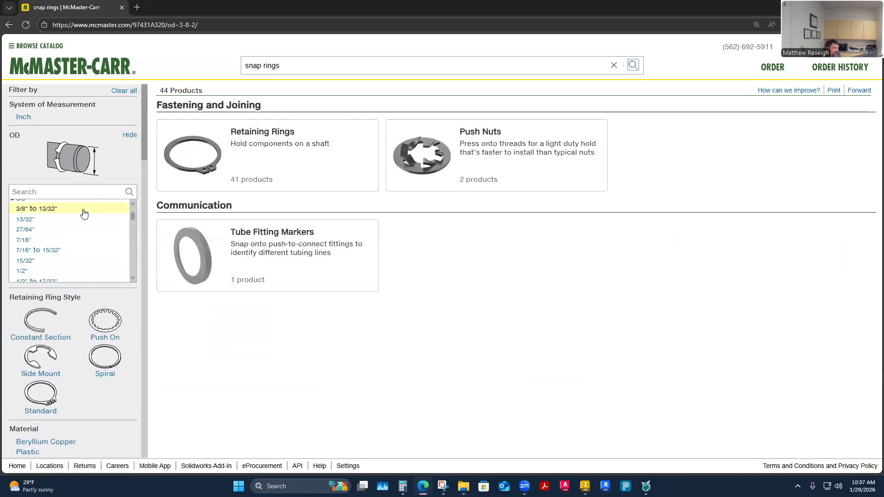
left_click(24, 118)
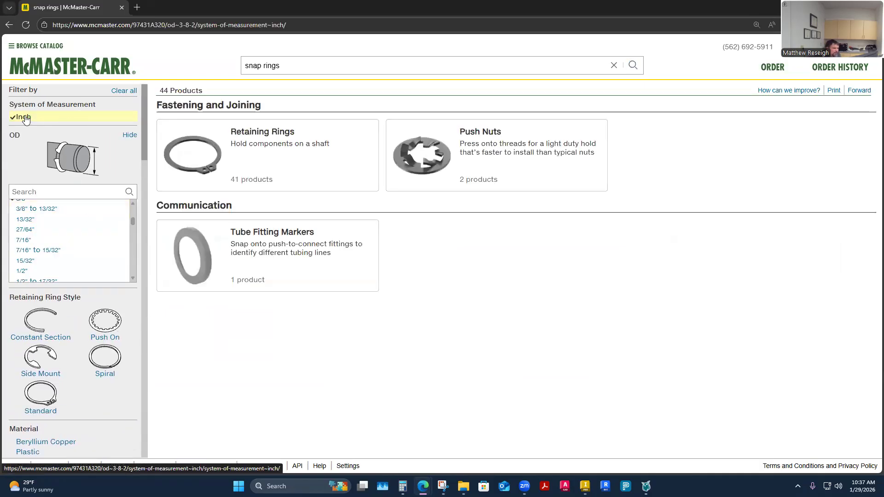
left_click(257, 137)
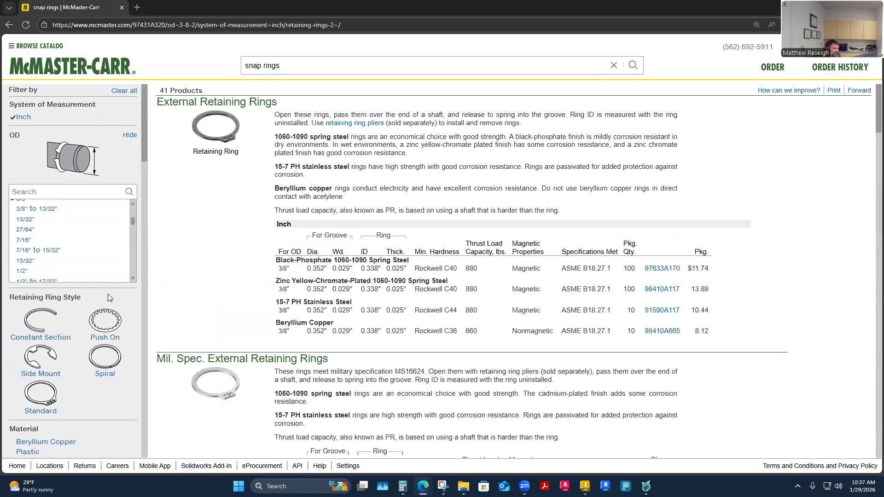
Step: Search again for snap rings and narrow the results to standard internal retaining rings for a 3/8" ID
left_click(633, 66)
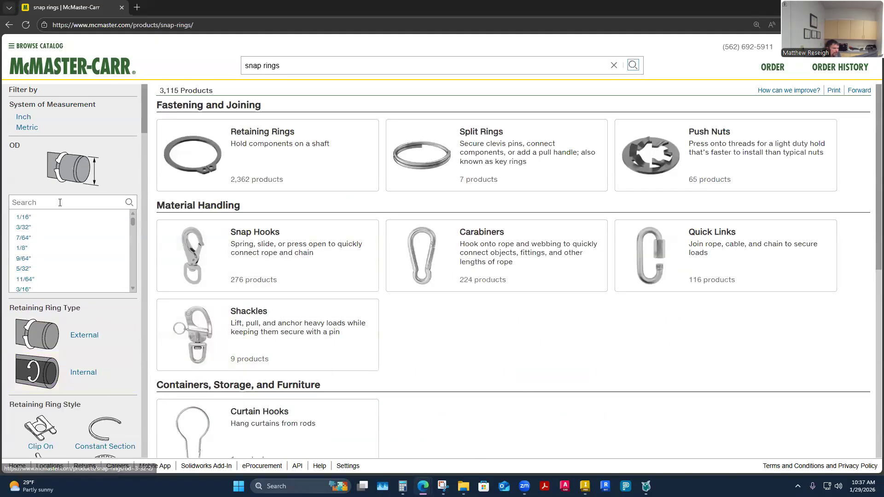
left_click(82, 377)
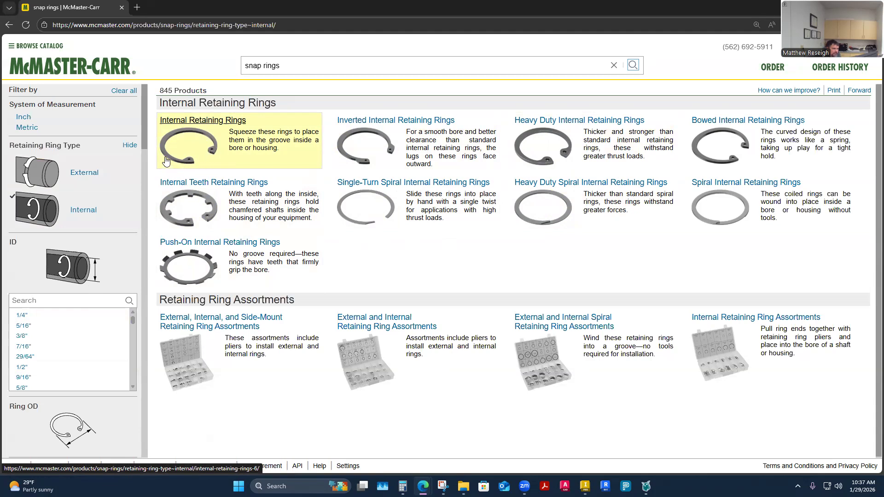
left_click(194, 122)
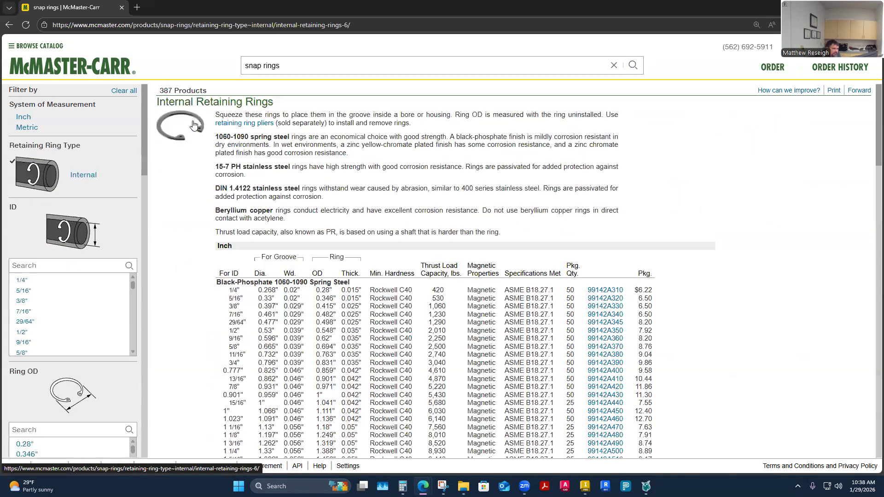
left_click(21, 300)
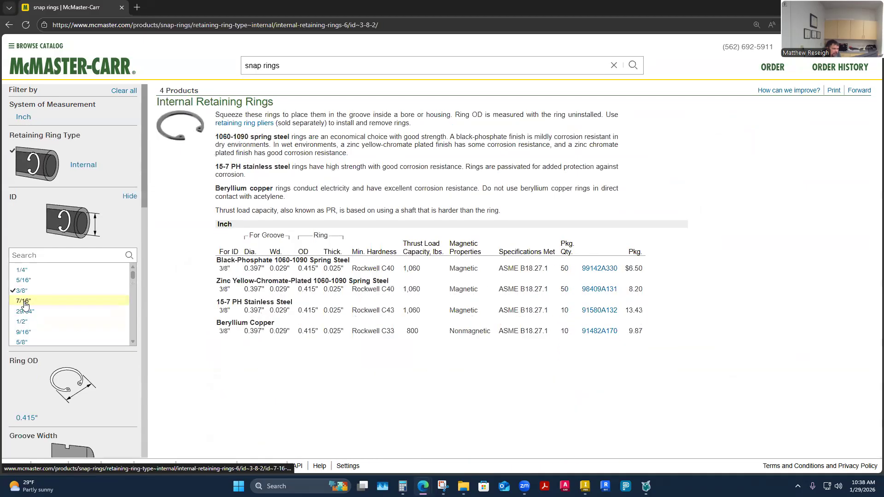
Step: Expand the black-phosphate internal retaining ring 99142A330 and download its 3-D STEP model
left_click(257, 271)
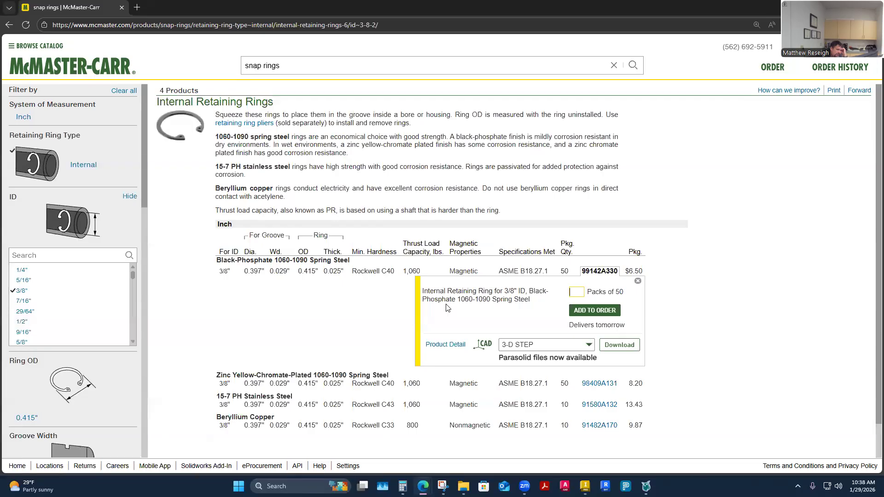
left_click(589, 345)
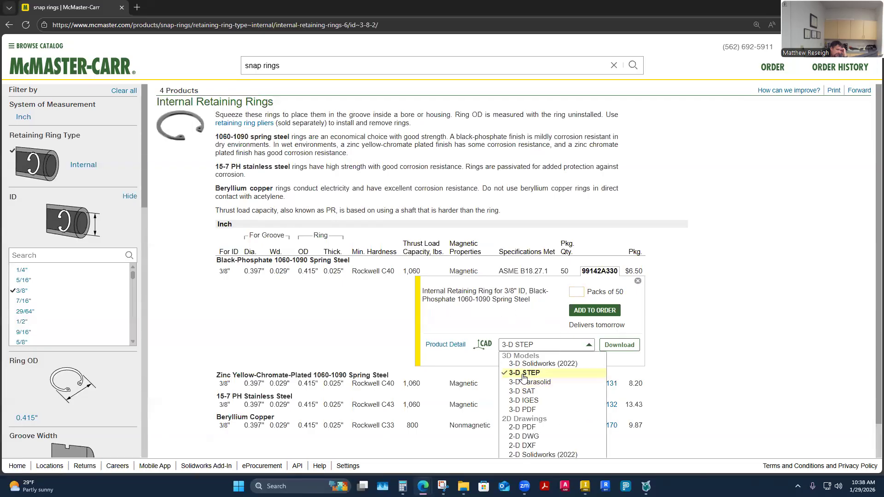
left_click(523, 378)
left_click(617, 346)
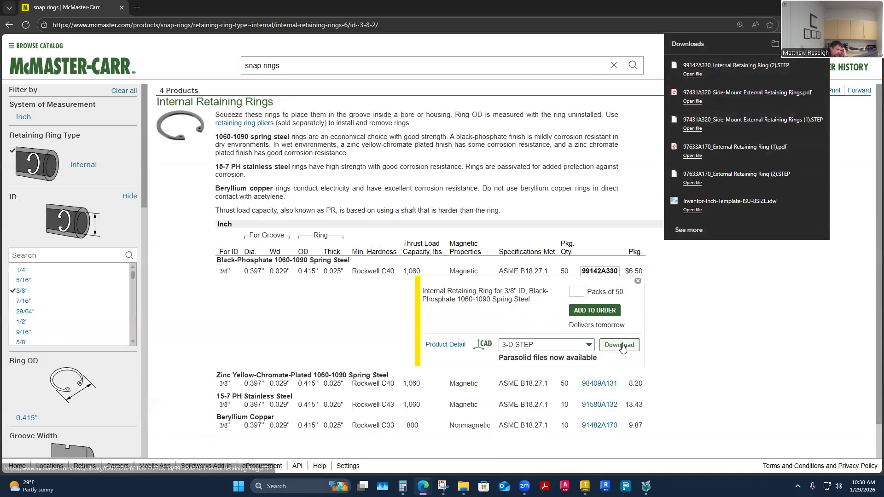
Step: Open the 2-D drawing from ring 99142A330's product details and save it as a PDF in the In Class V Twin Pistons folder
left_click(446, 345)
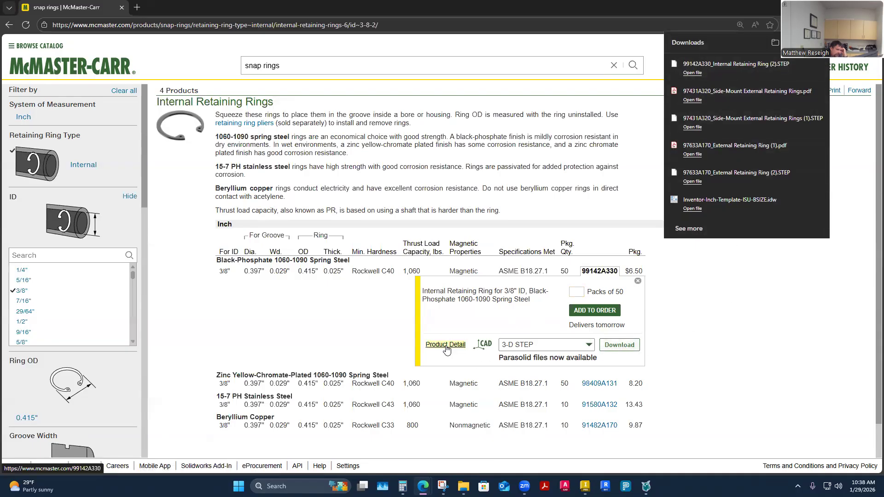
left_click(289, 392)
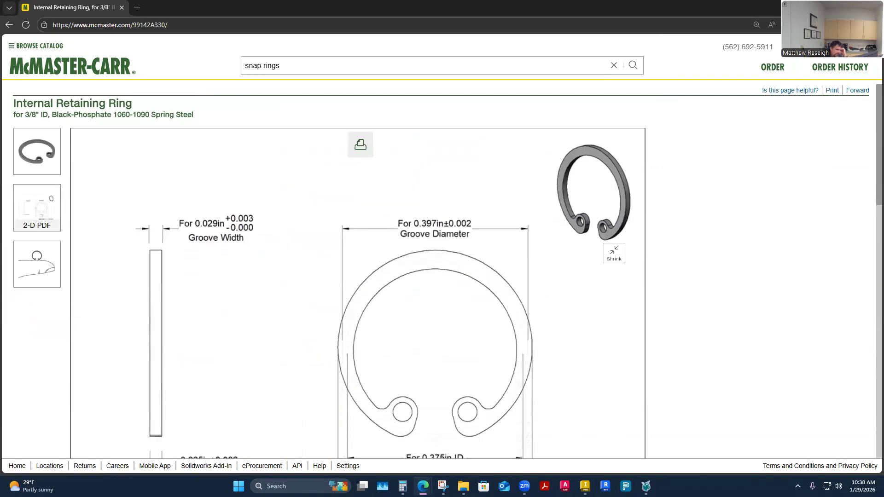
scroll(607, 253, "down", 4)
scroll(606, 253, "up", 4)
mouse_move(644, 246)
left_click(360, 147)
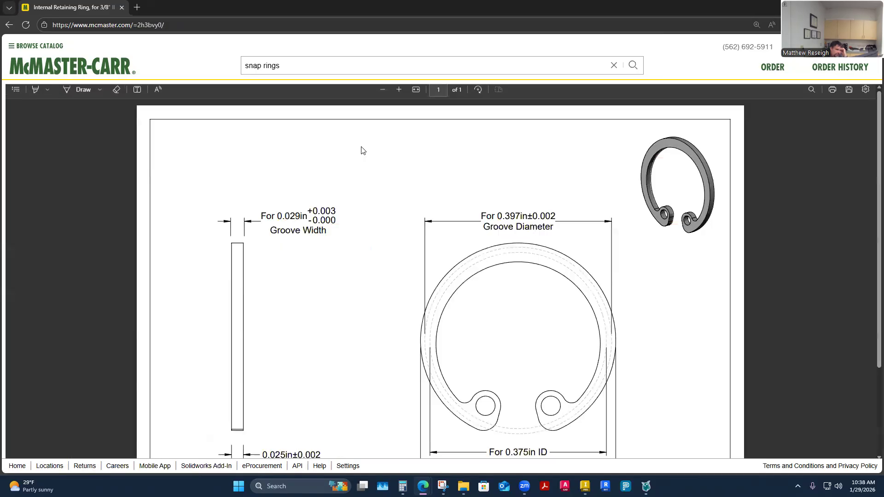
left_click(850, 92)
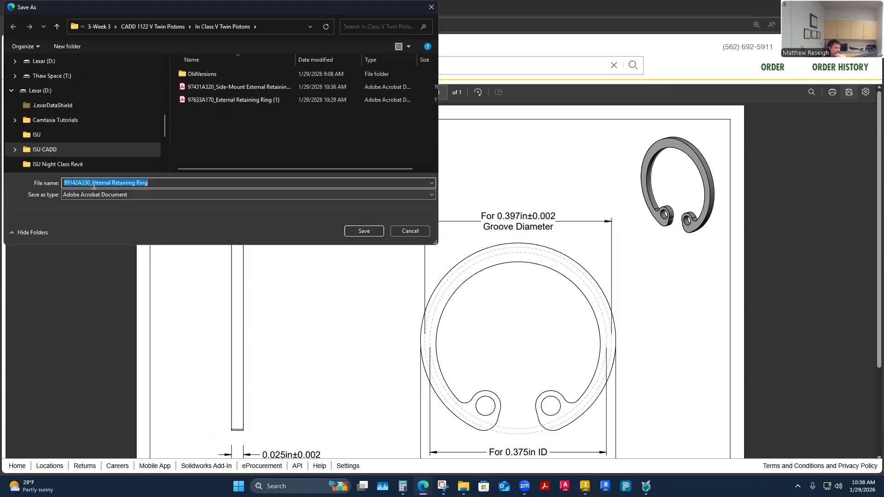
left_click(366, 231)
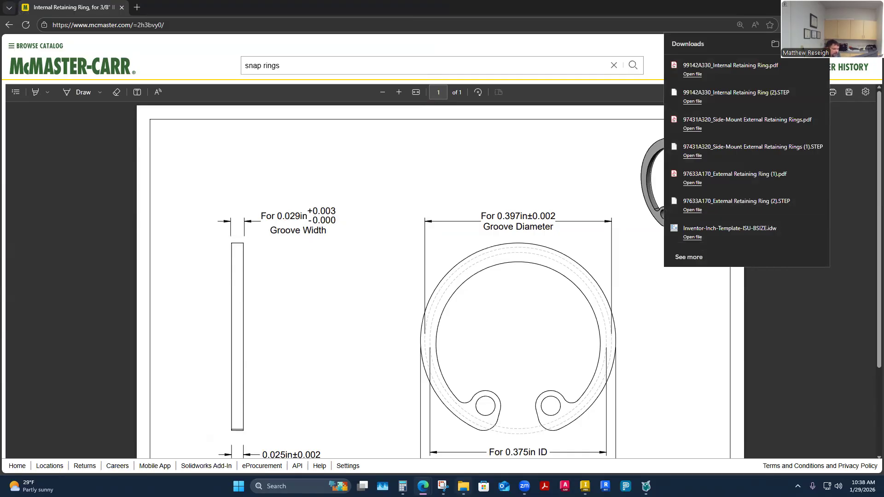
Step: Copy the 99142A330 internal and 97431A320 side-mount ring STEP files from Downloads into the In Class V Twin Pistons folder and open that folder
left_click(463, 486)
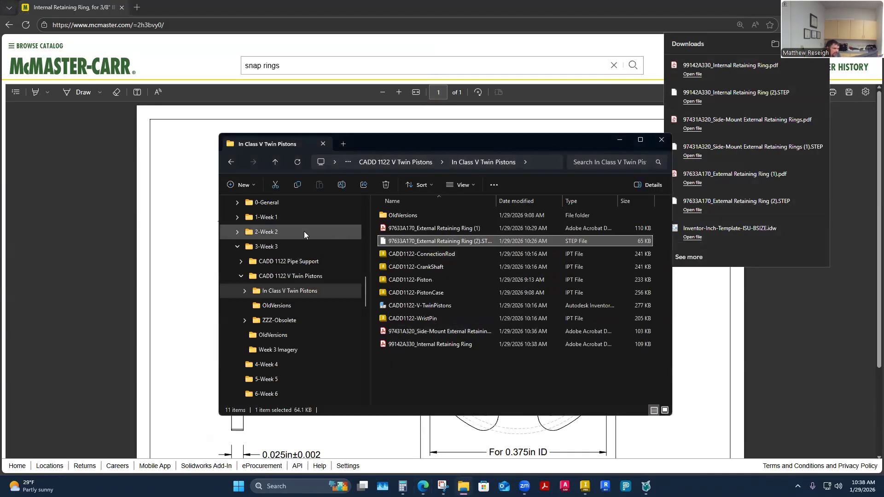
scroll(286, 239, "up", 10)
scroll(269, 246, "up", 5)
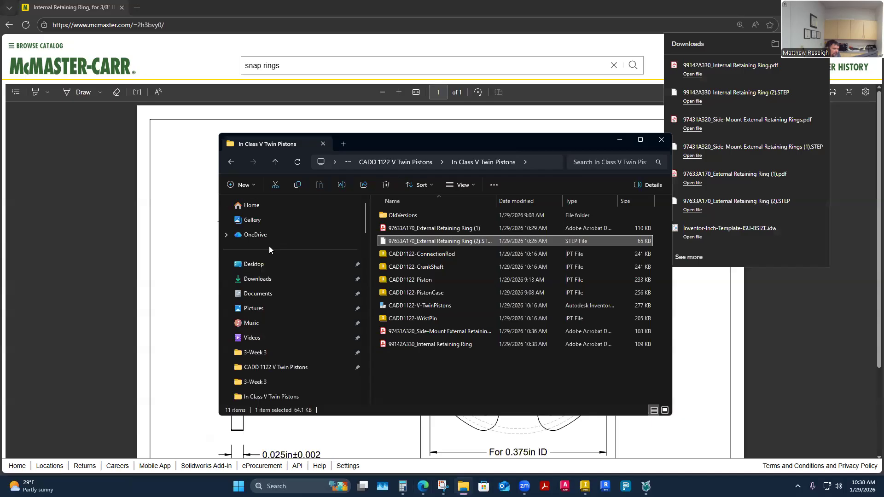
left_click(258, 279)
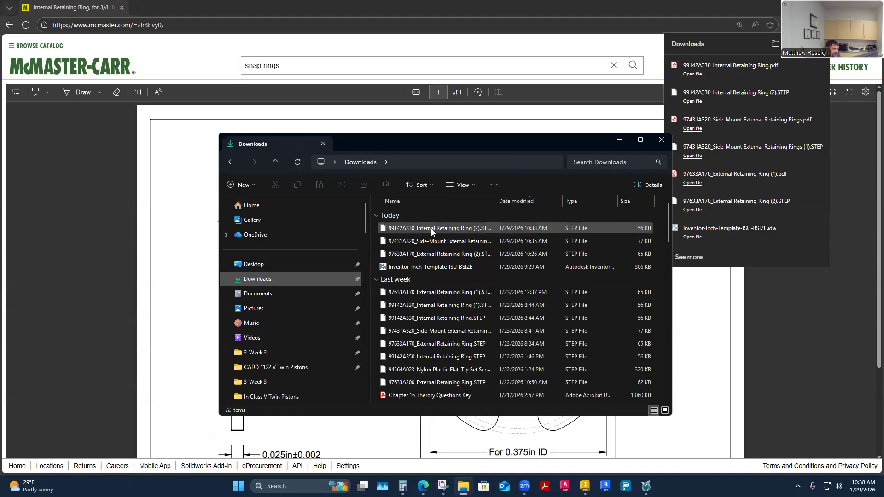
scroll(281, 299, "down", 5)
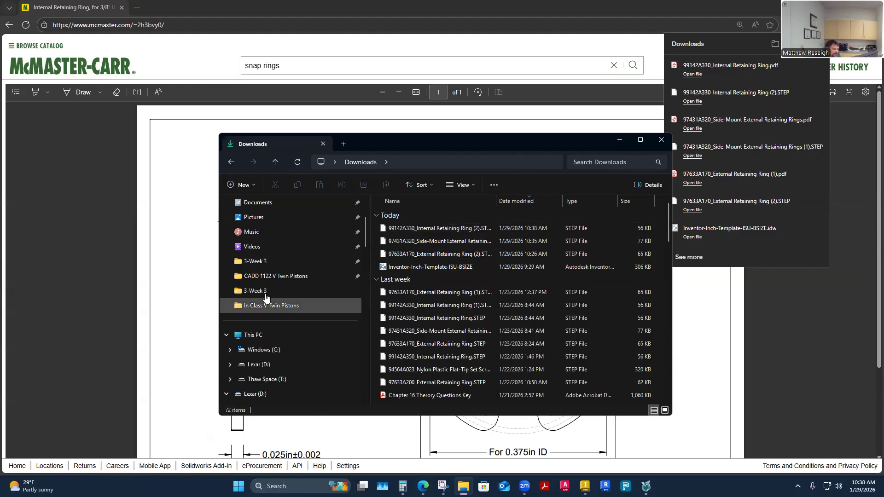
scroll(269, 294, "down", 2)
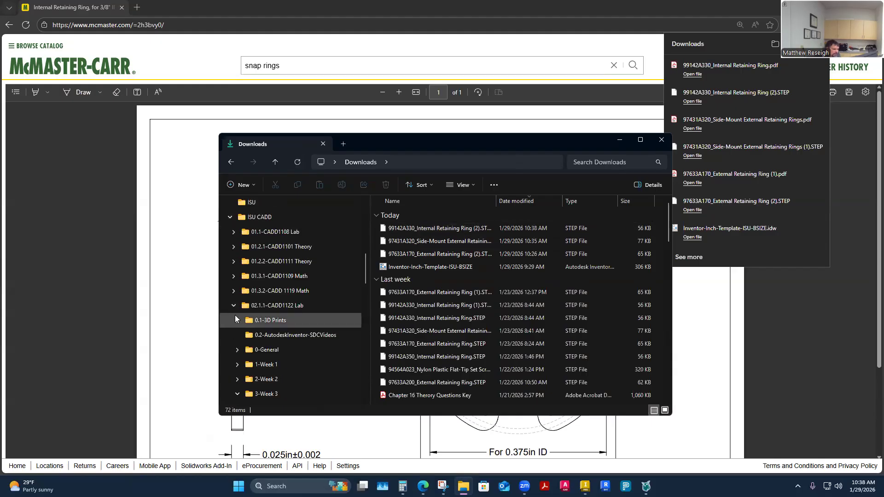
scroll(240, 321, "down", 2)
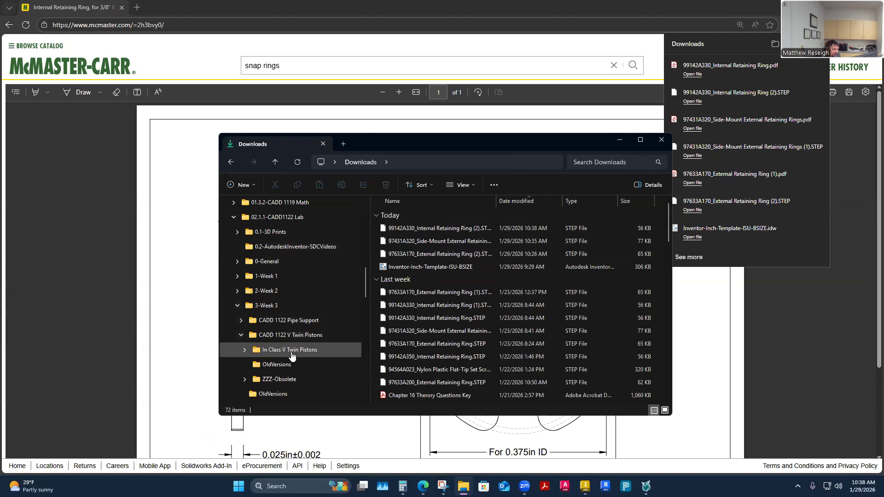
left_click(411, 229)
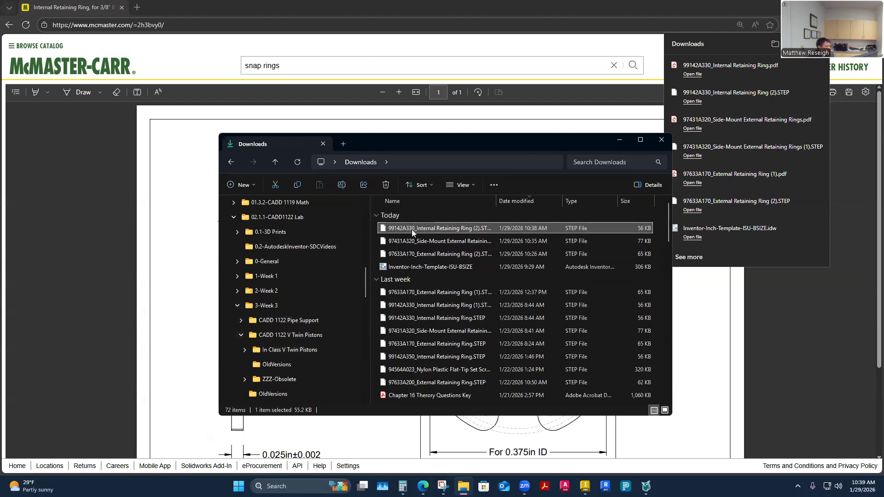
left_click(413, 240, "shift")
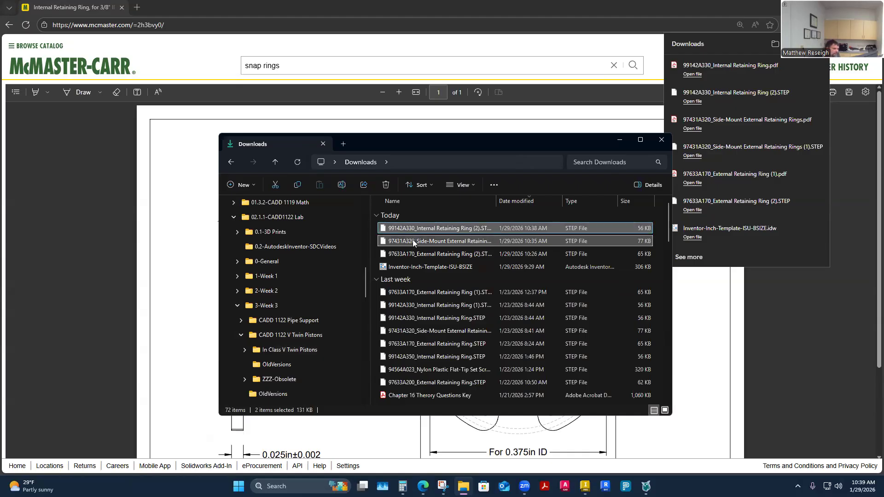
left_click_drag(413, 240, 299, 325)
left_click(299, 325)
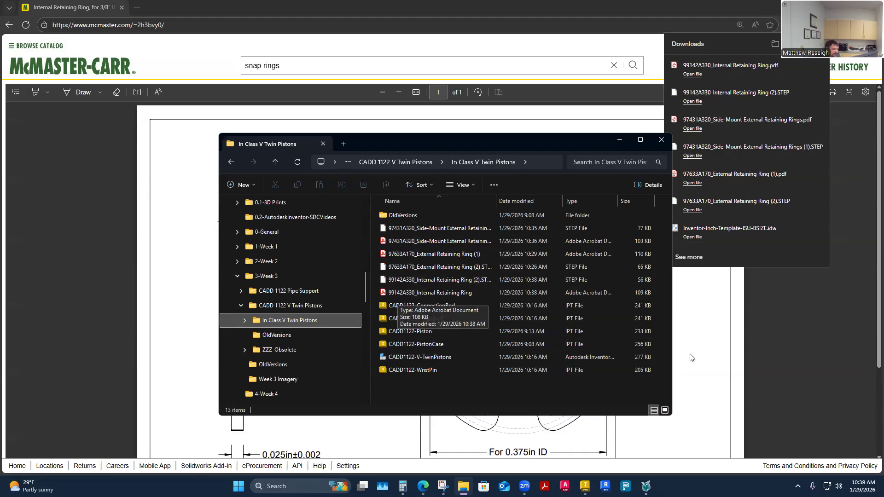
Step: Switch to Inventor and go from the V-twin pistons assembly to the home page
left_click(767, 376)
left_click(585, 486)
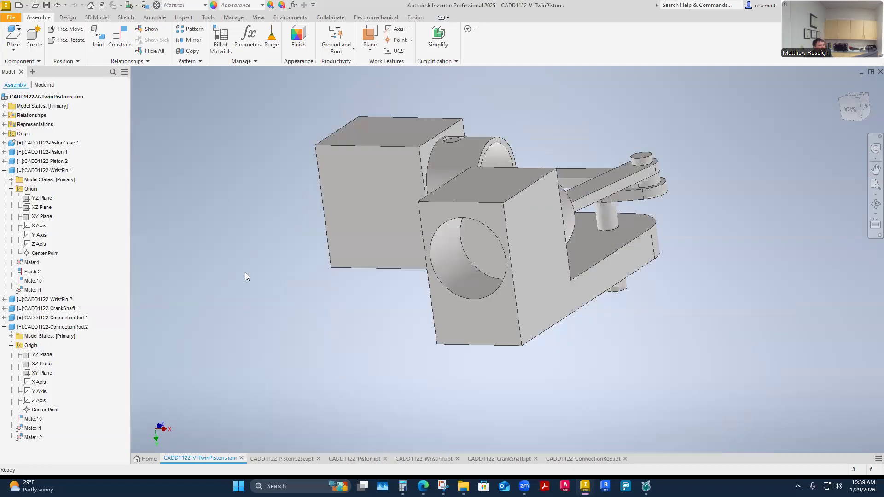
middle_click_drag(245, 273, 225, 312, "shift")
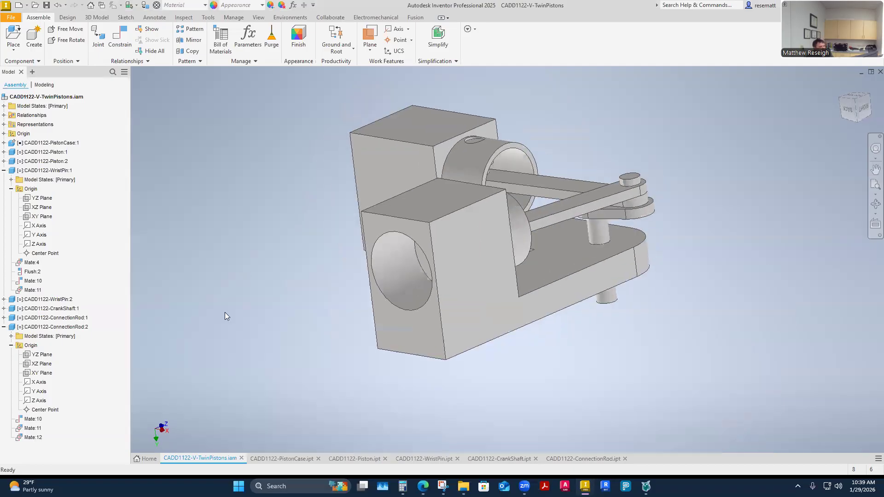
left_click(147, 458)
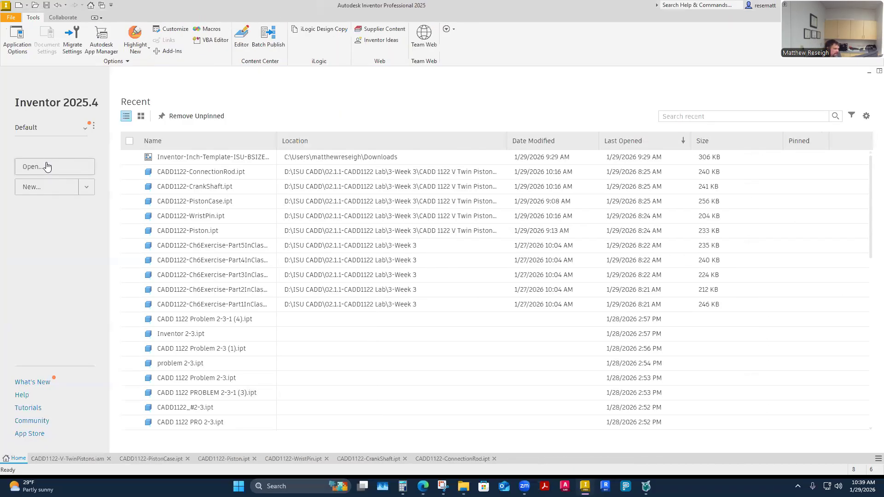
left_click(47, 166)
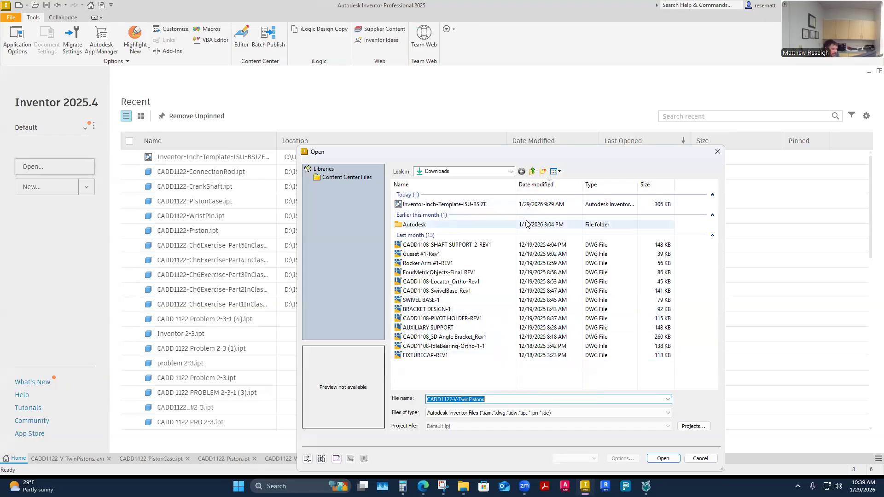
left_click(533, 172)
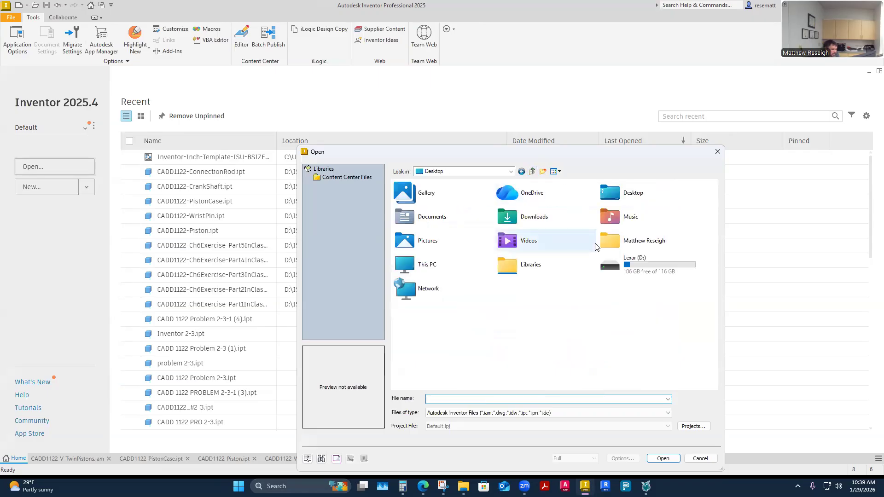
double_click(627, 260)
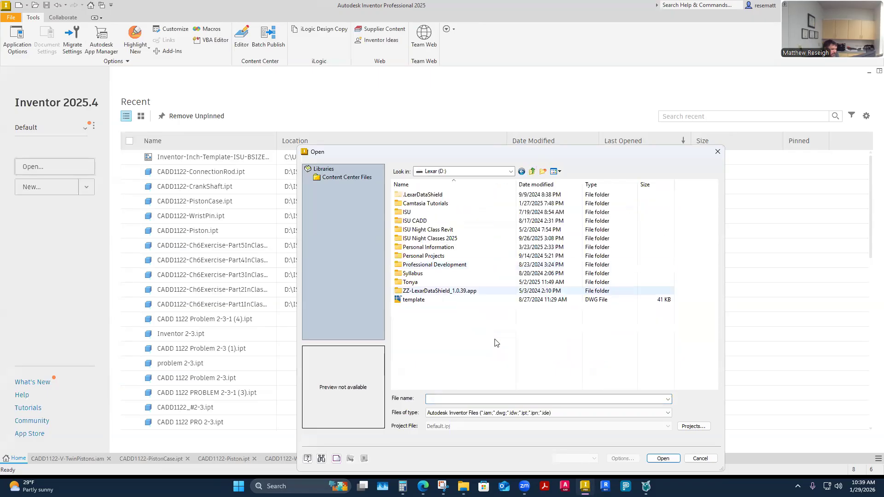
double_click(425, 230)
left_click(531, 171)
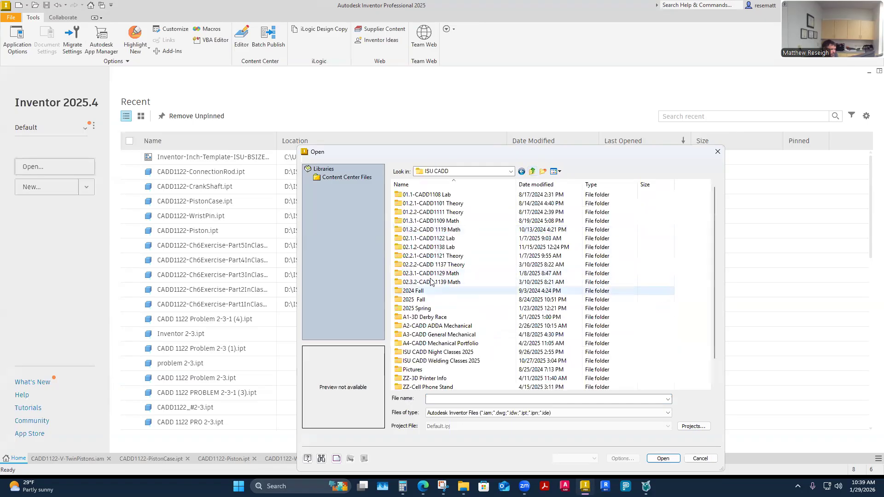
double_click(439, 239)
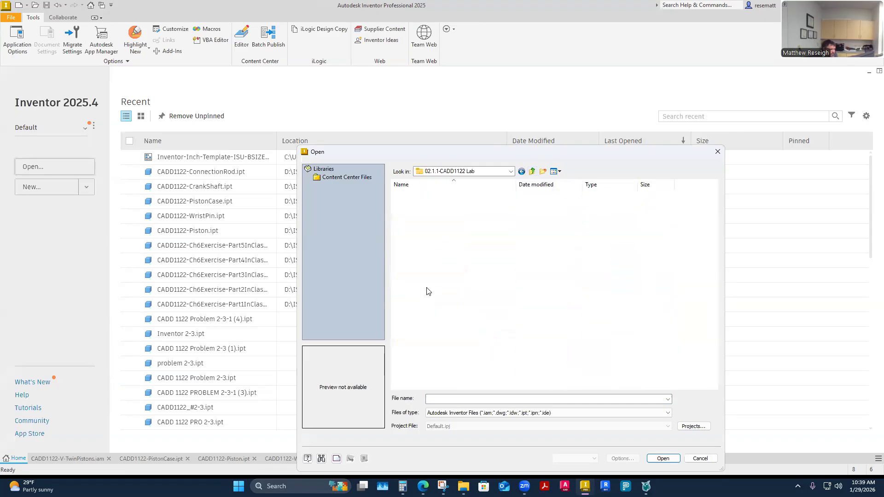
left_click(422, 239)
double_click(423, 239)
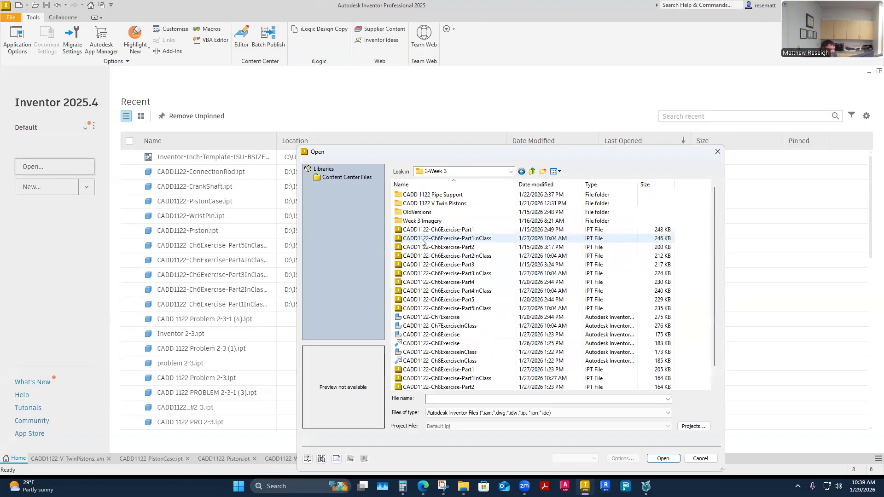
double_click(433, 204)
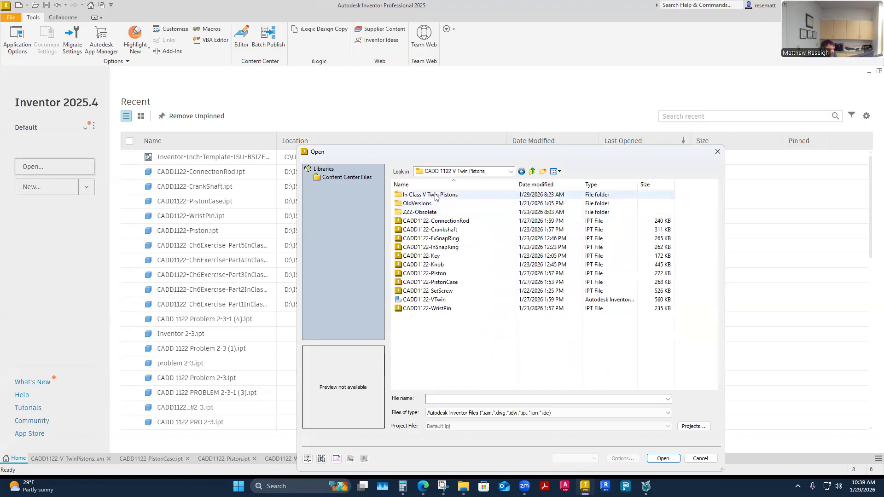
double_click(433, 195)
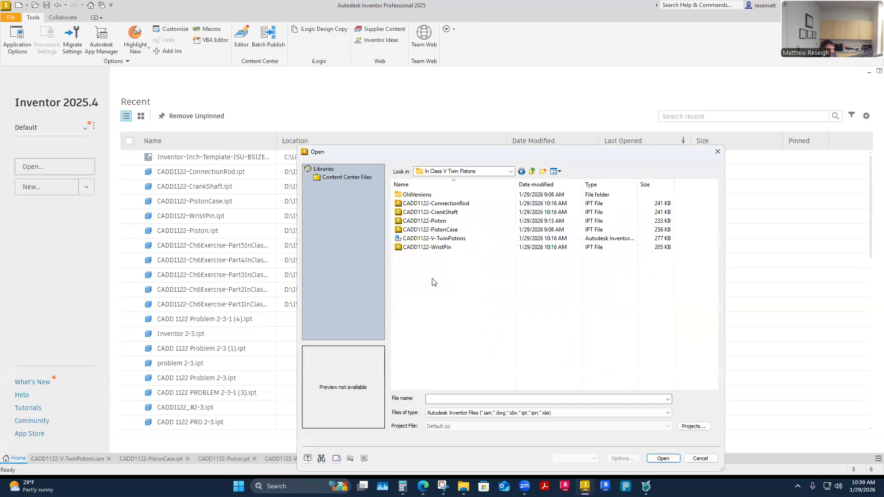
left_click(483, 413)
left_click(667, 413)
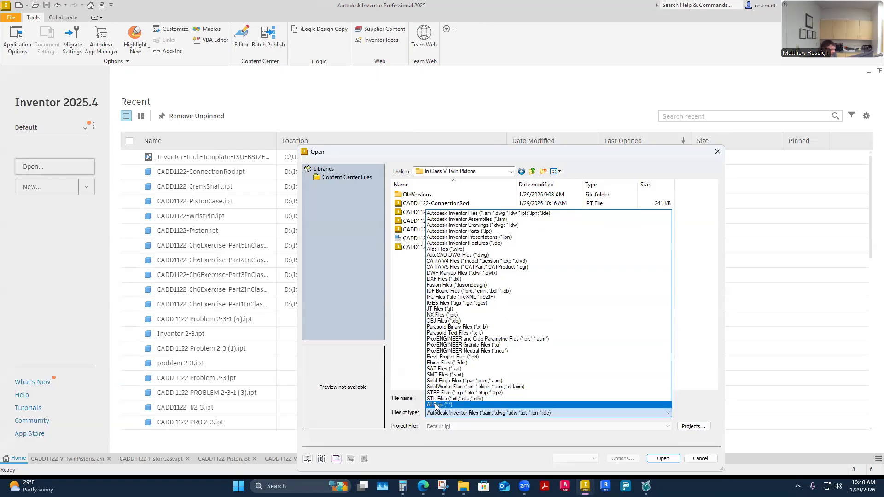
left_click(682, 423)
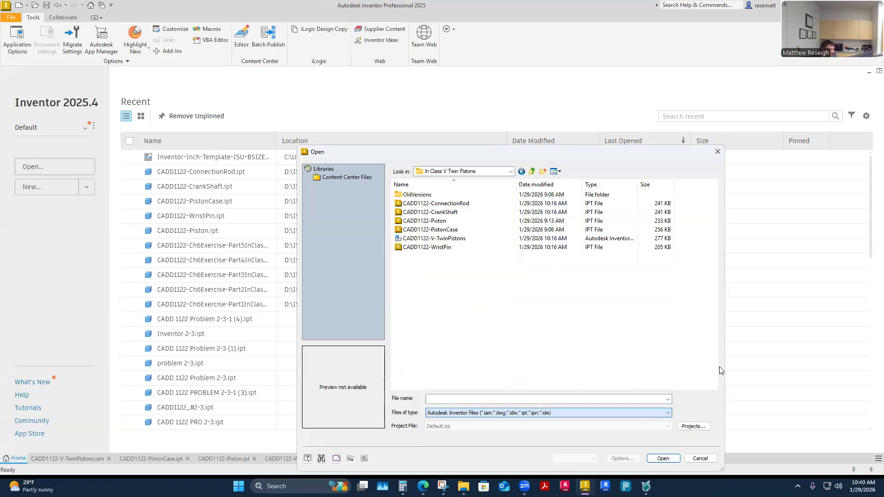
left_click(718, 152)
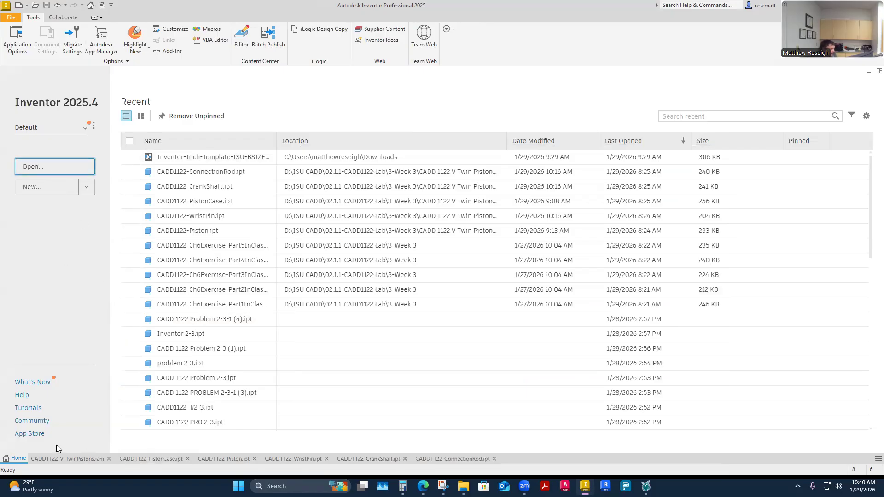
Step: Start opening a file and browse drive D: through ISU CADD, 02.1.1-CADD1122 Lab, 3-Week 3 and CADD 1122 V Twin Pistons to In Class V Twin Pistons
left_click(48, 167)
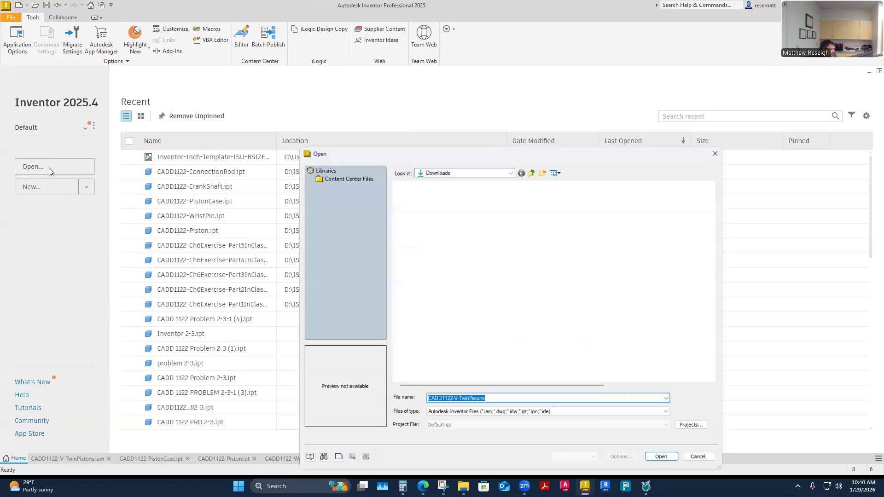
left_click(532, 173)
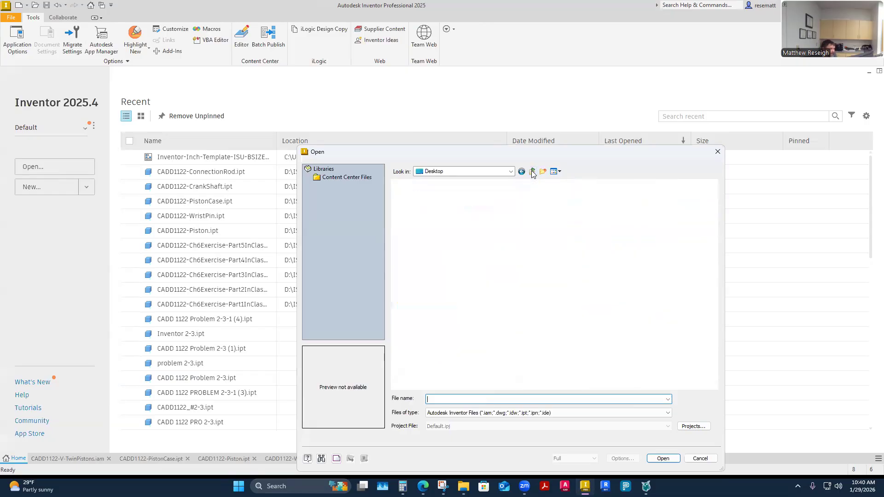
left_click(630, 266)
double_click(629, 267)
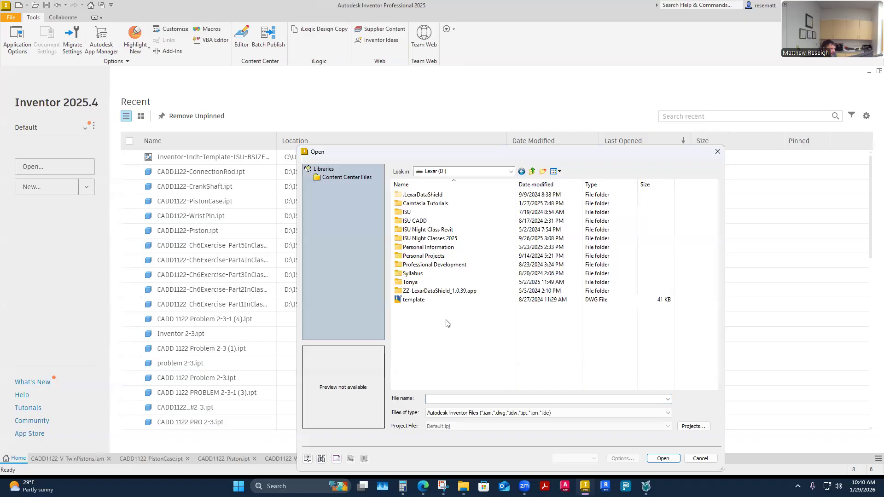
double_click(423, 222)
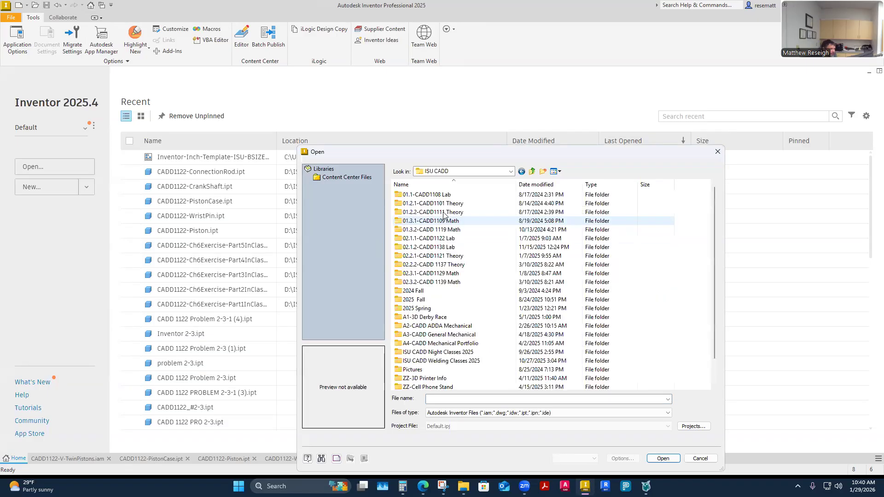
double_click(428, 238)
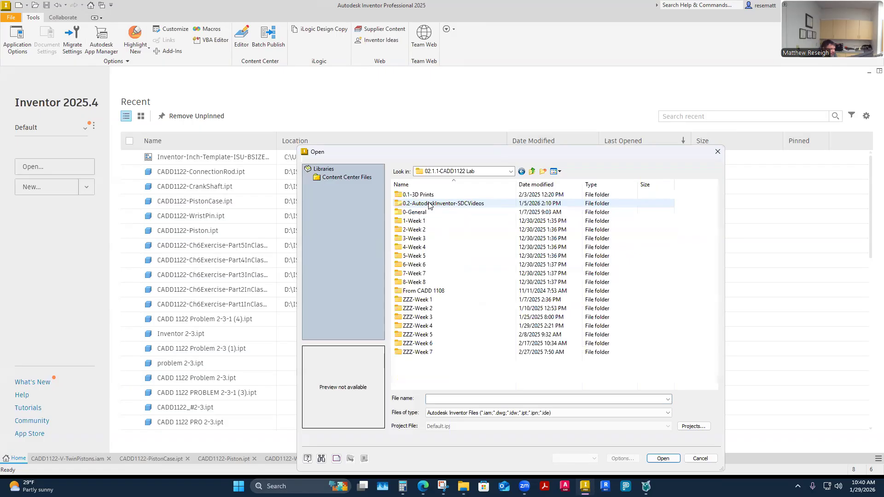
double_click(419, 238)
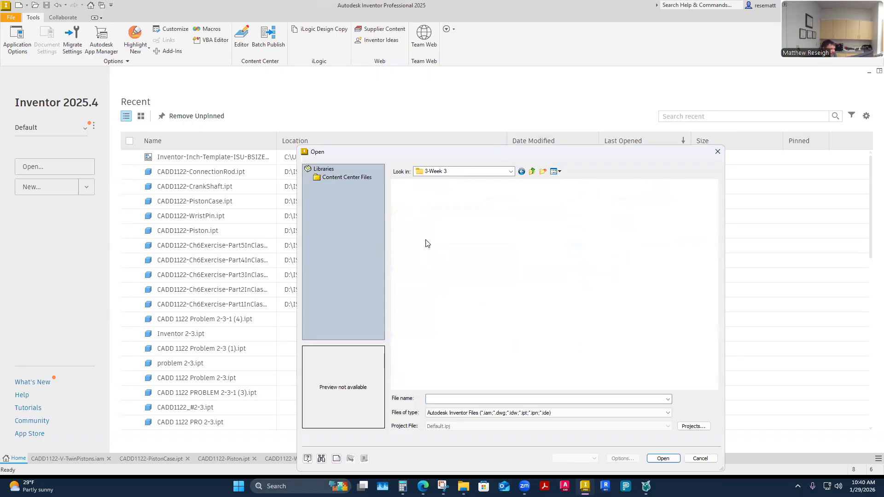
double_click(433, 203)
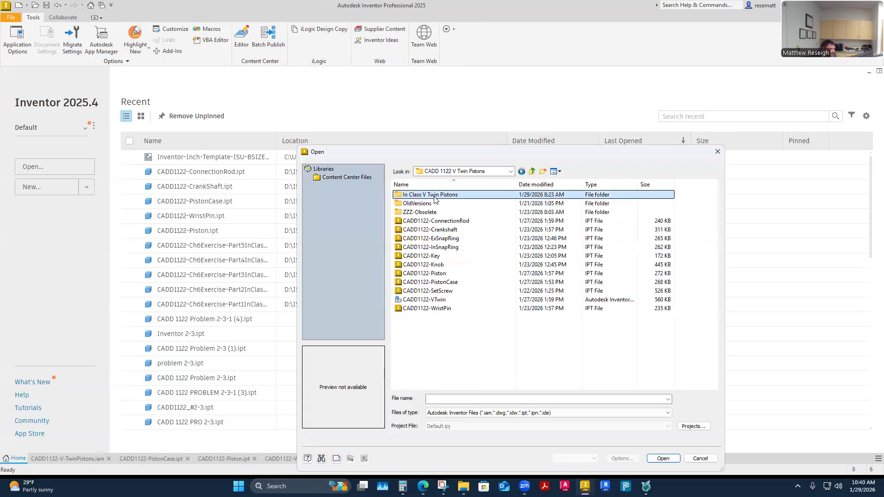
double_click(435, 195)
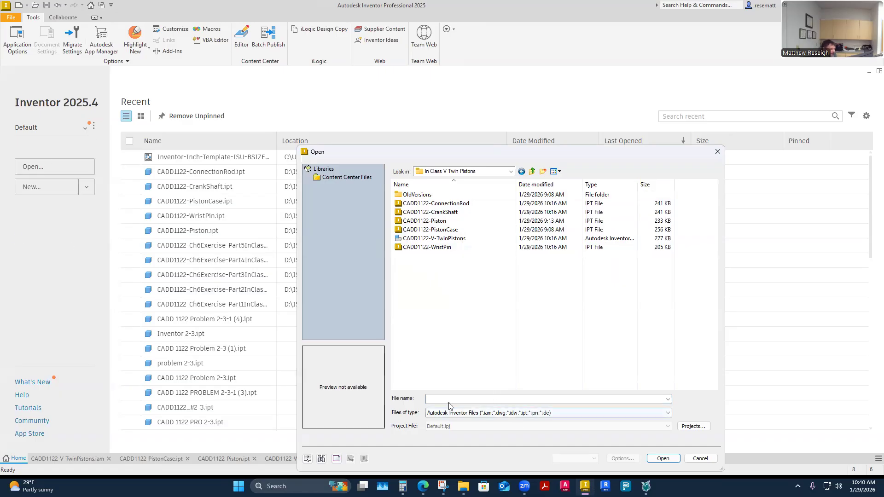
Step: List all file types and open 97633A170_External Retaining Ring (2).STEP for import
left_click(668, 414)
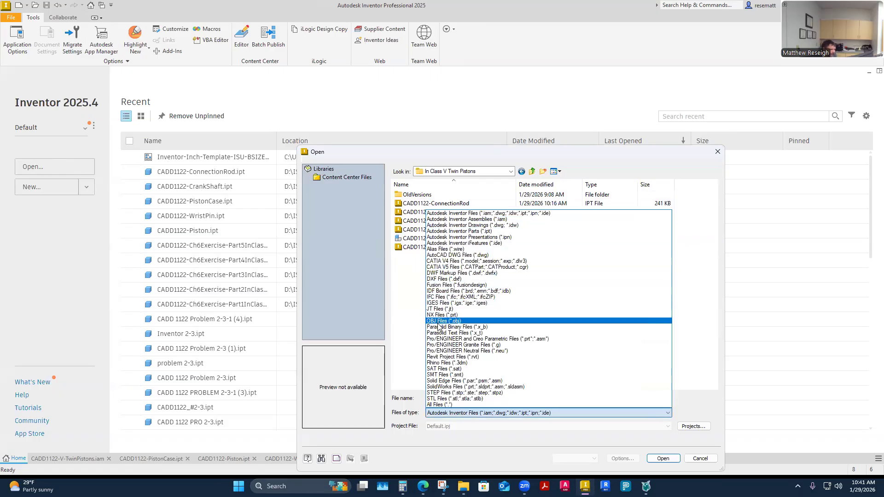
left_click(438, 406)
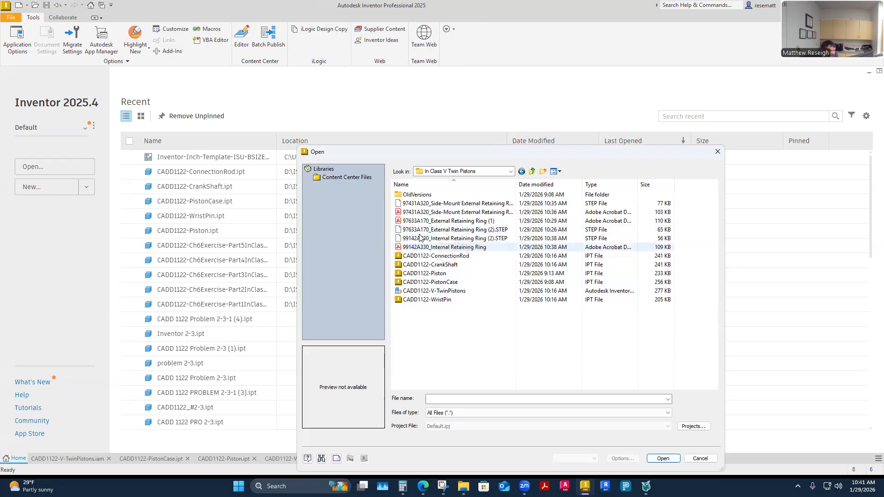
left_click(435, 230)
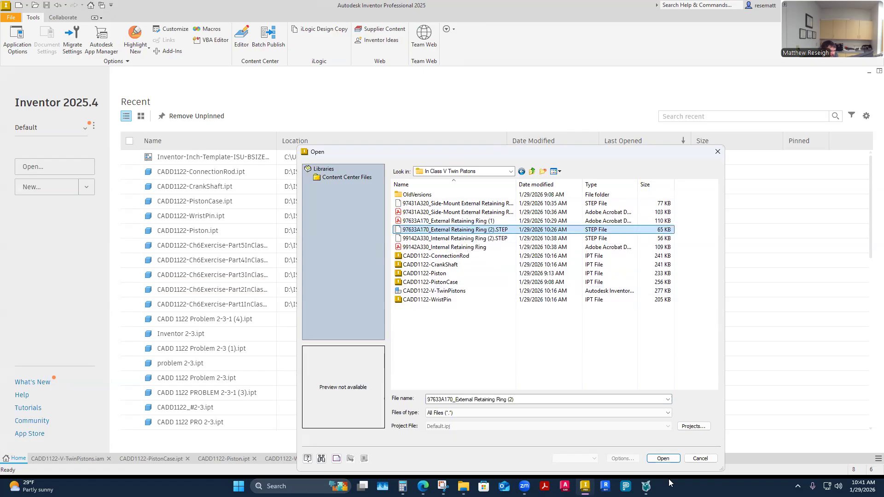
left_click(653, 460)
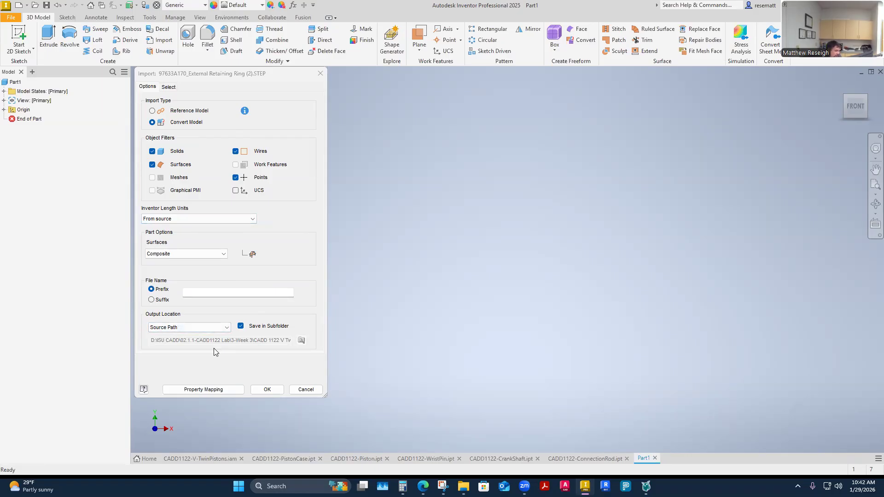
Step: Import the 97633A170 external retaining ring as a converted model at the source path and save the part
left_click(269, 390)
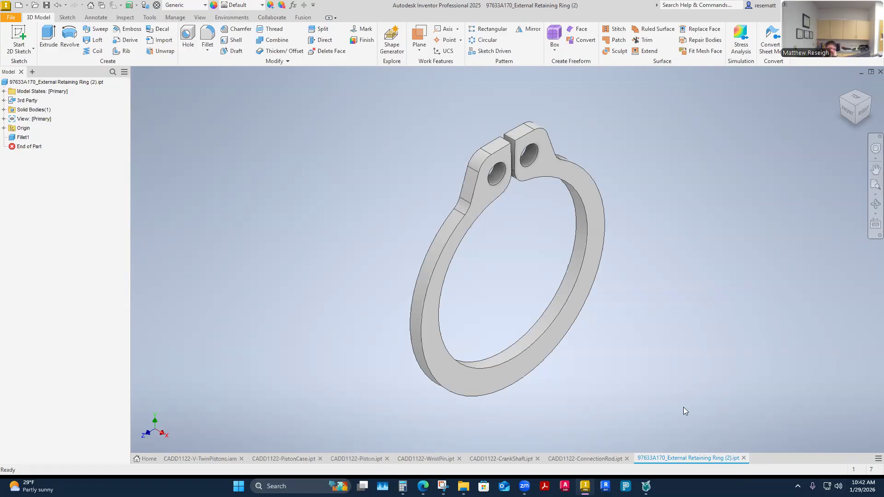
left_click(46, 6)
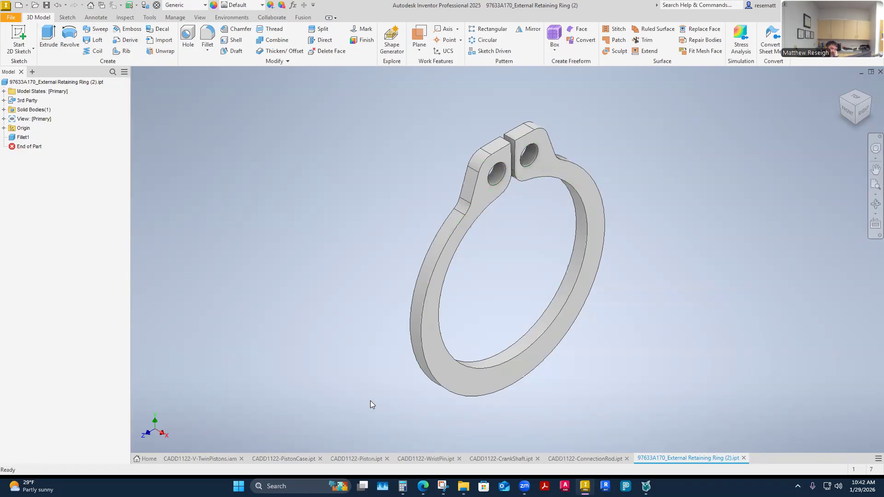
Step: Check the In Class V Twin Pistons folder in File Explorer for the imported ring part, then return to Inventor
left_click(463, 486)
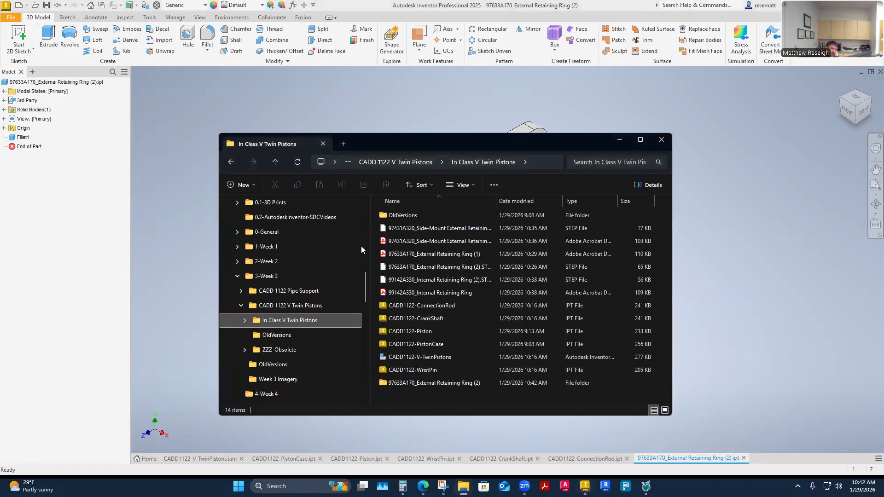
left_click(295, 320)
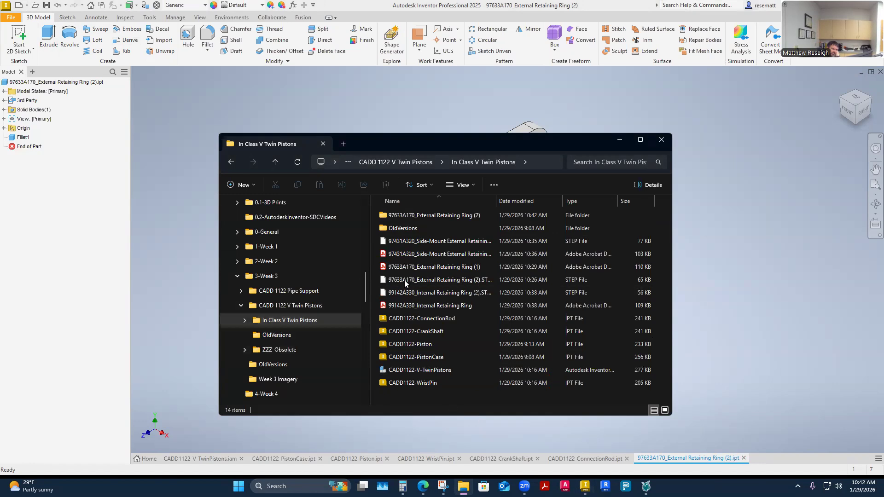
mouse_move(423, 383)
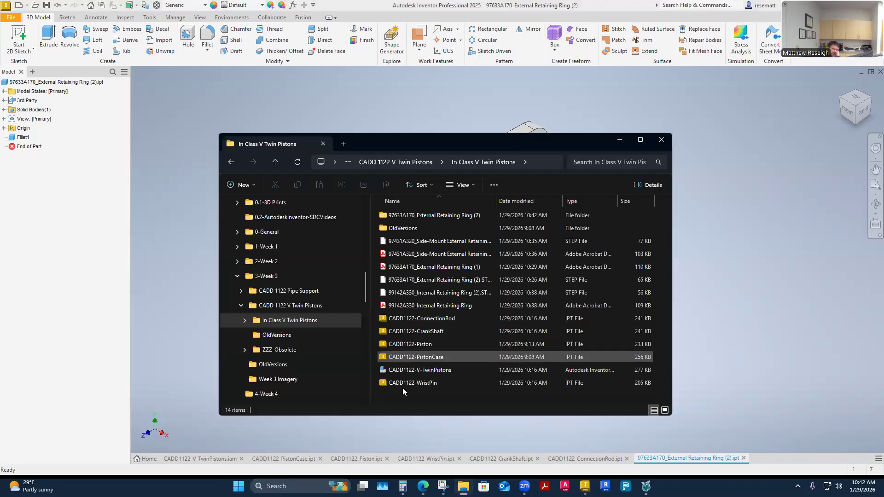
left_click(510, 432)
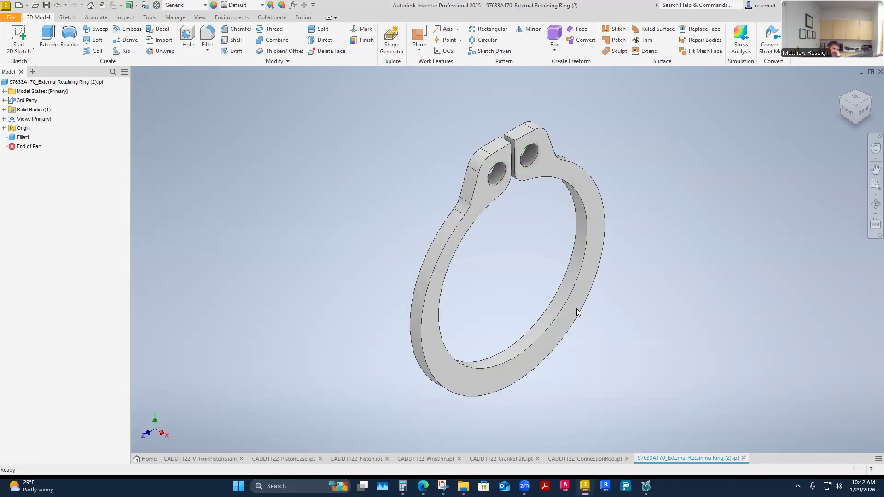
Step: Close the imported ring part and open the 97633A170_External Retaining Ring (2) subfolder in File Explorer
left_click(744, 459)
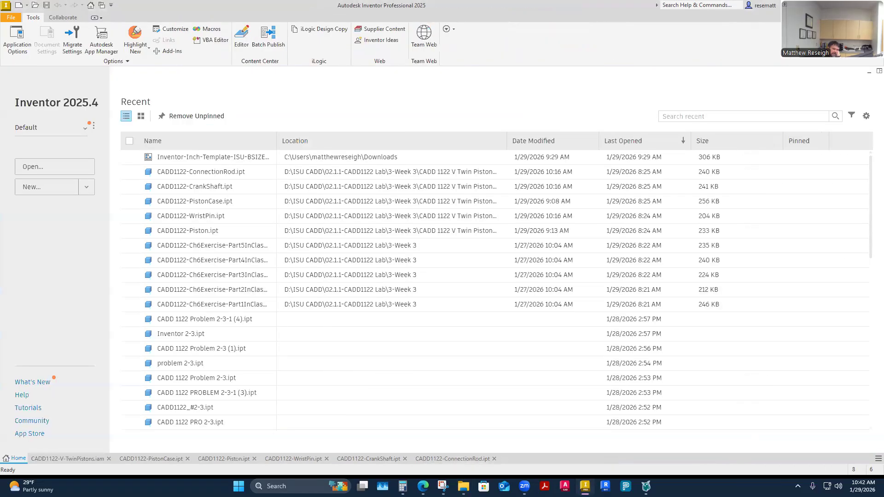
mouse_move(463, 486)
left_click(463, 435)
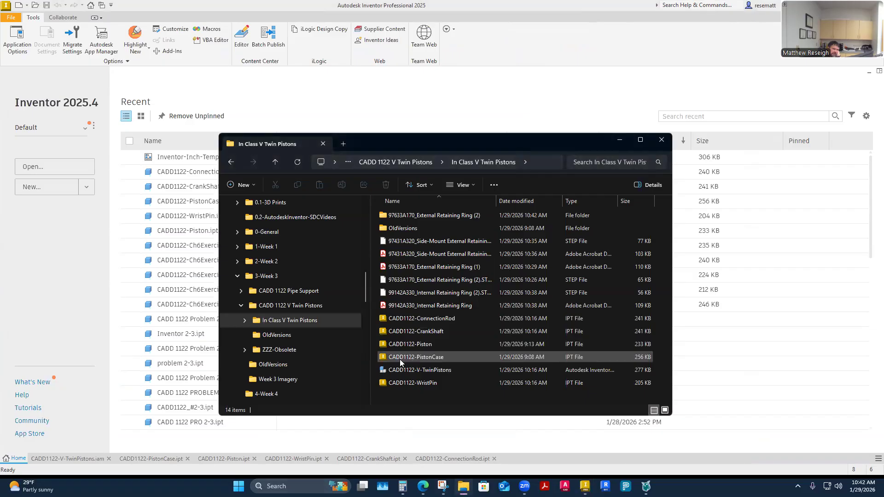
left_click(422, 216)
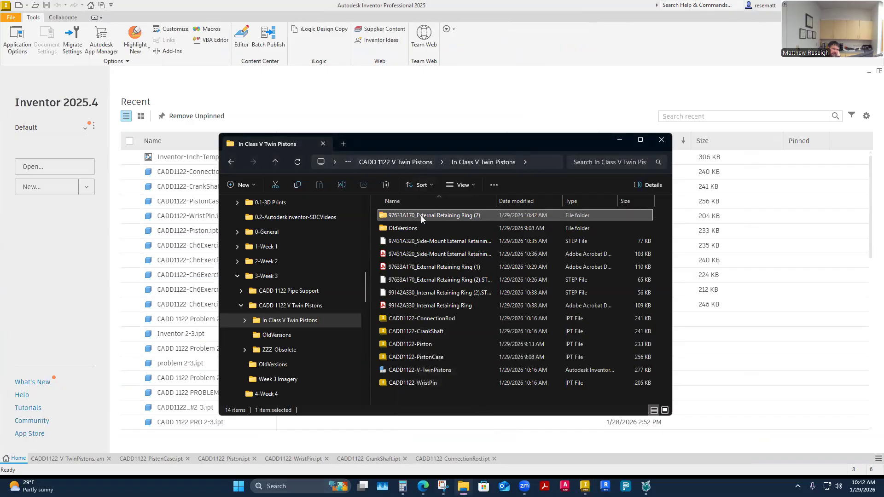
double_click(421, 215)
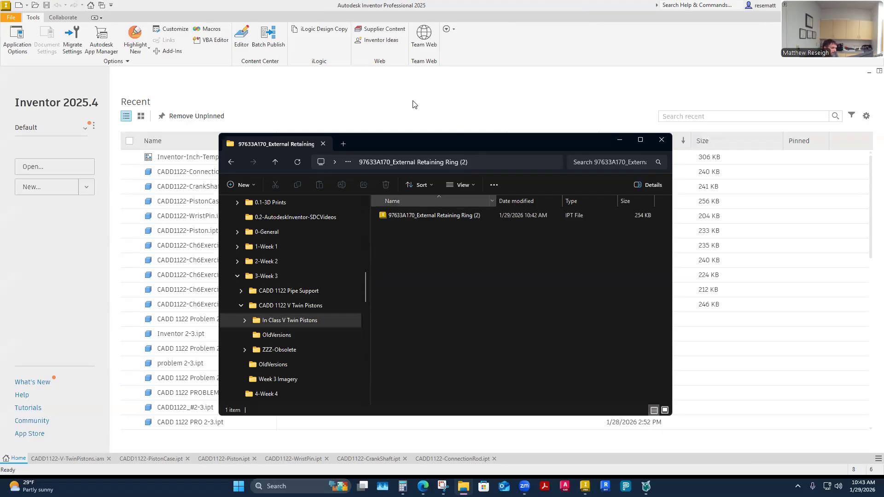
left_click(478, 443)
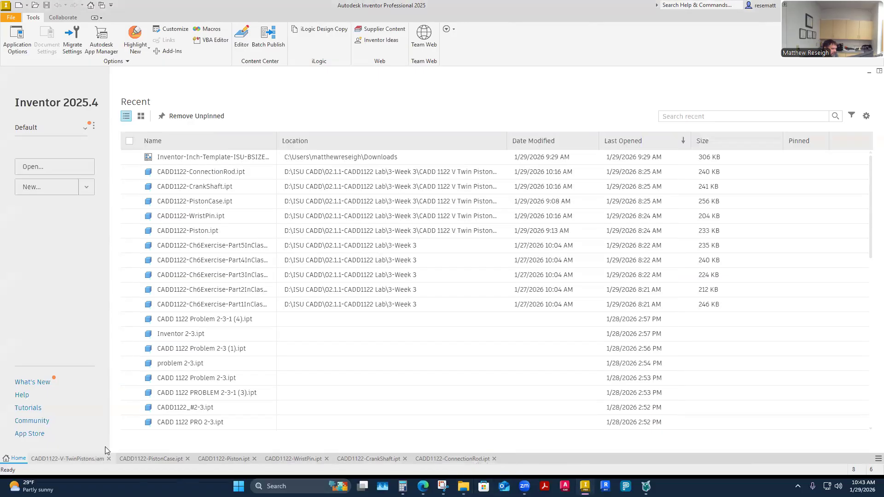
key("alt+Tab")
double_click(416, 215)
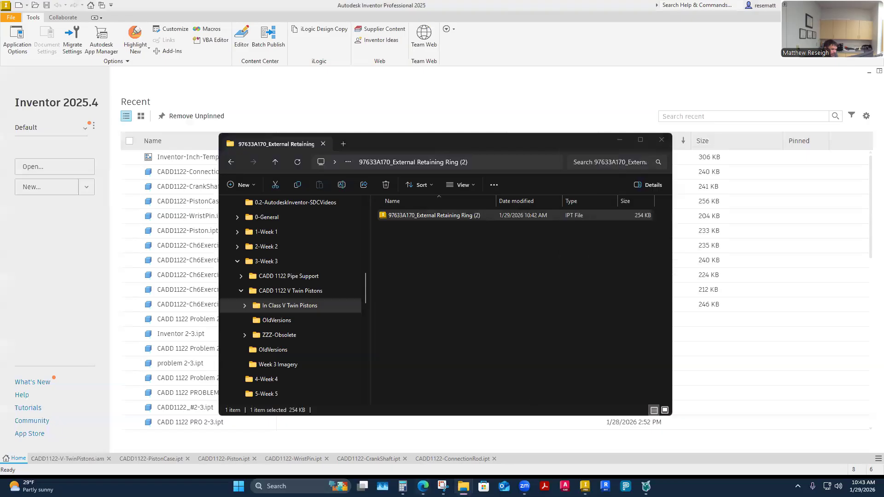
mouse_move(442, 480)
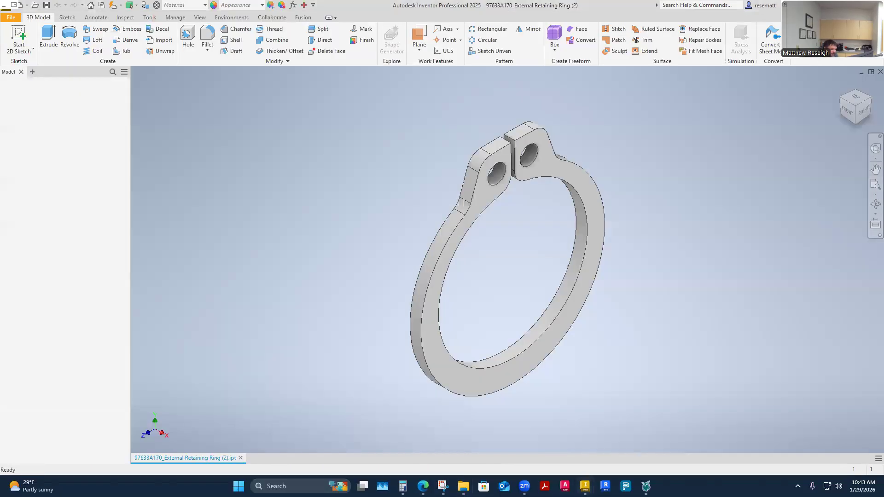
mouse_move(585, 486)
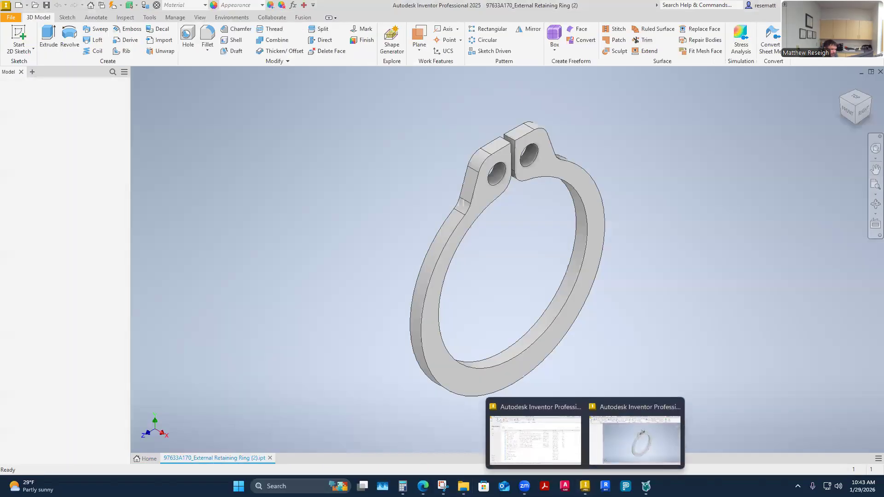
left_click(632, 453)
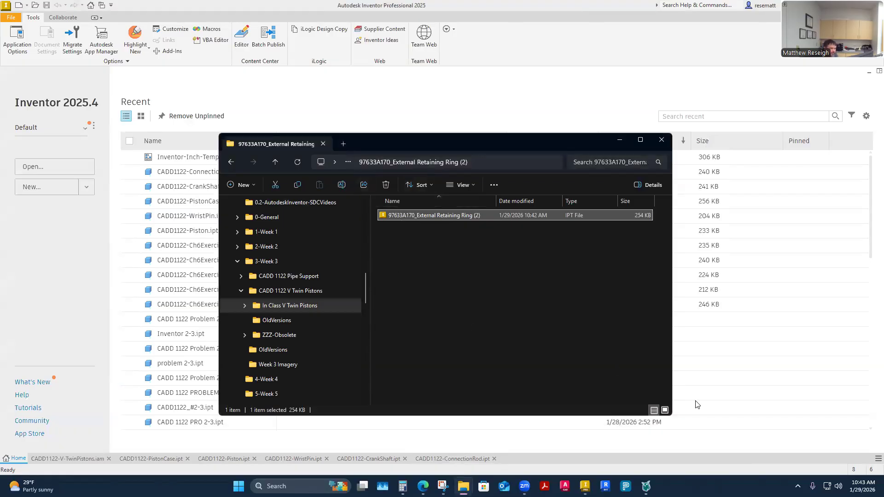
Step: From Inventor's home page, open the 97633A170_External Retaining Ring (2) part from its subfolder
left_click(723, 456)
left_click(43, 169)
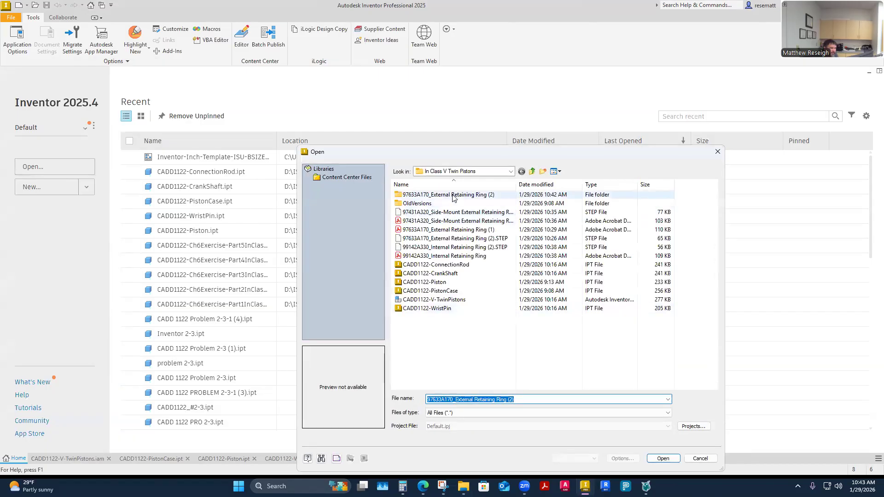
double_click(453, 195)
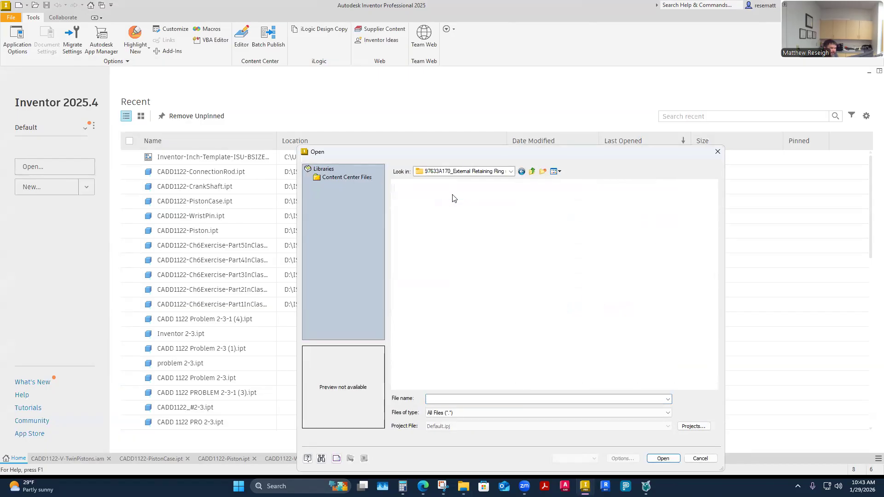
left_click(454, 195)
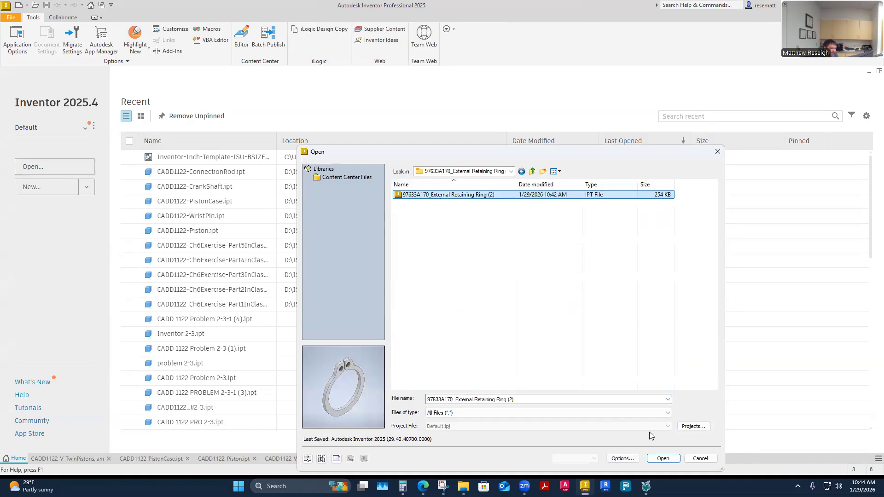
left_click(663, 459)
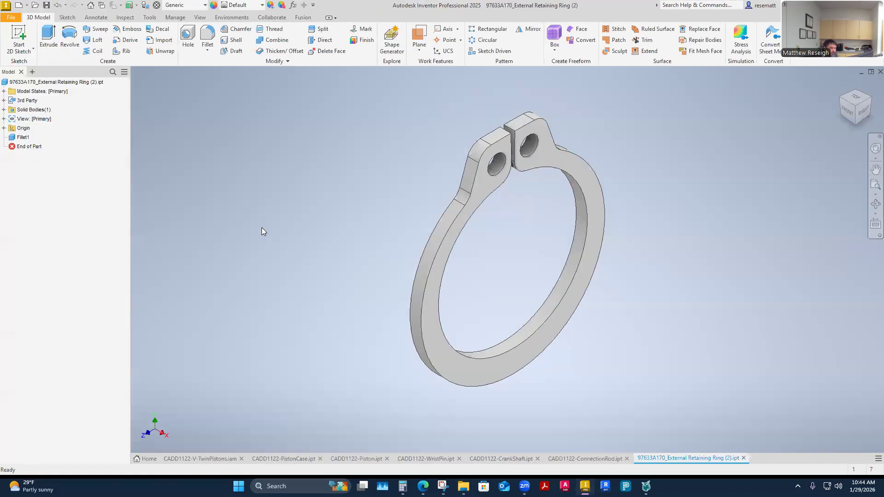
Step: Save the ring part under the name 97633A170_External Retaining Ring one level up, in the In Class V Twin Pistons folder
left_click(55, 82)
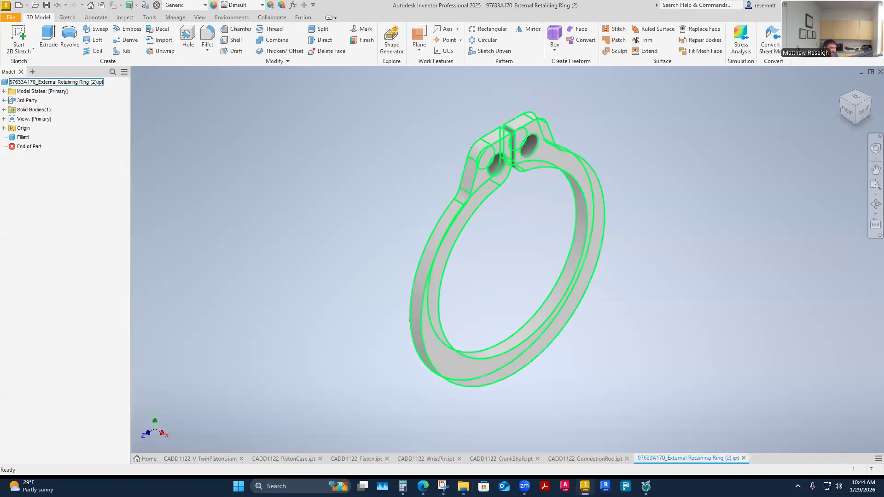
left_click(6, 18)
mouse_move(39, 119)
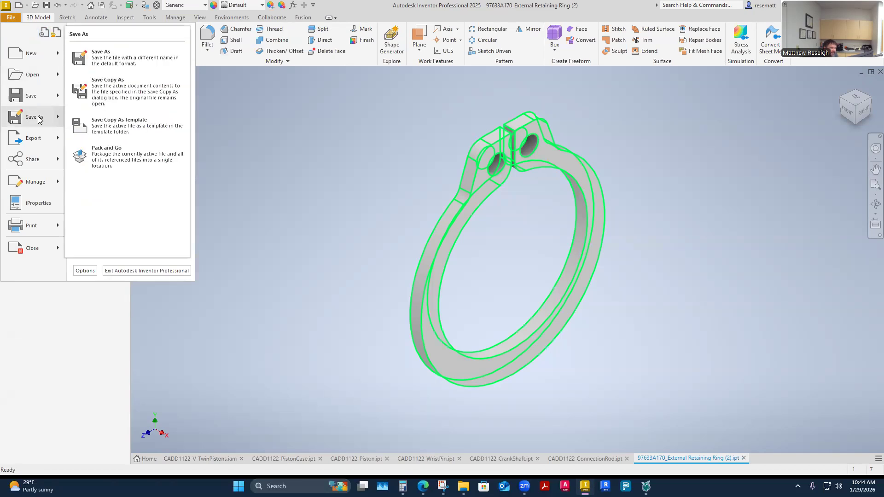
left_click(39, 119)
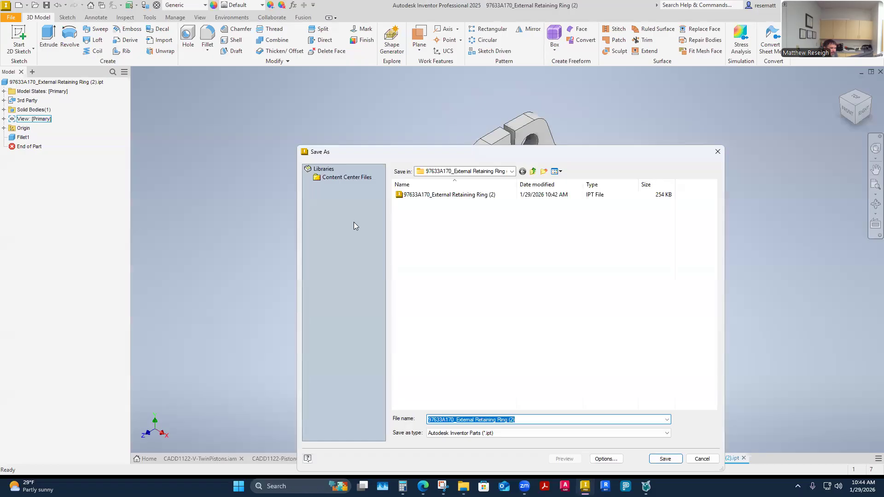
left_click(533, 171)
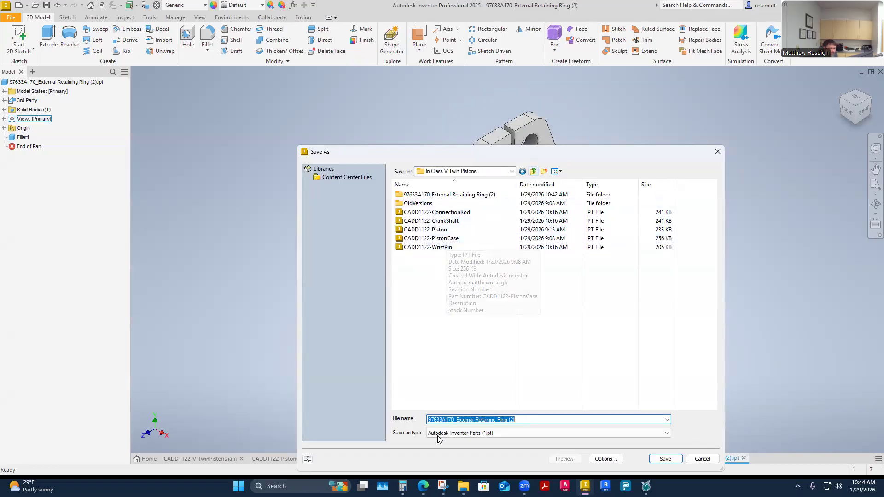
left_click(526, 420)
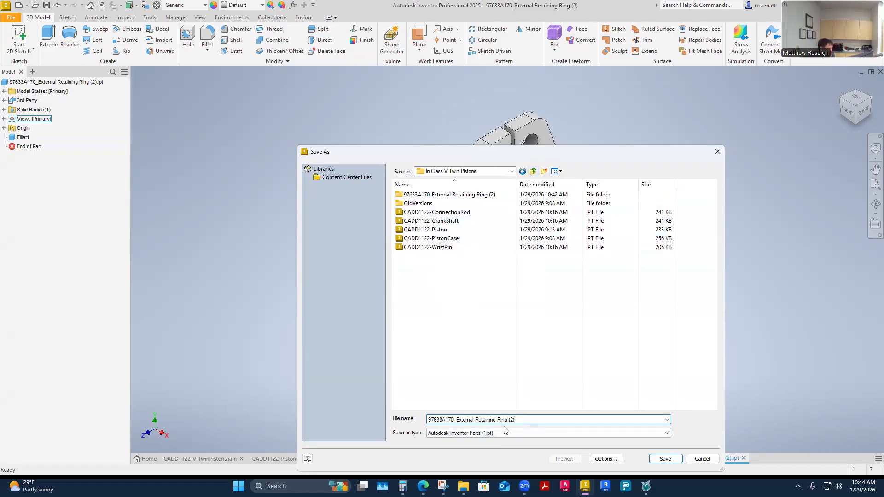
key("BackSpace")
key("BackSpace")
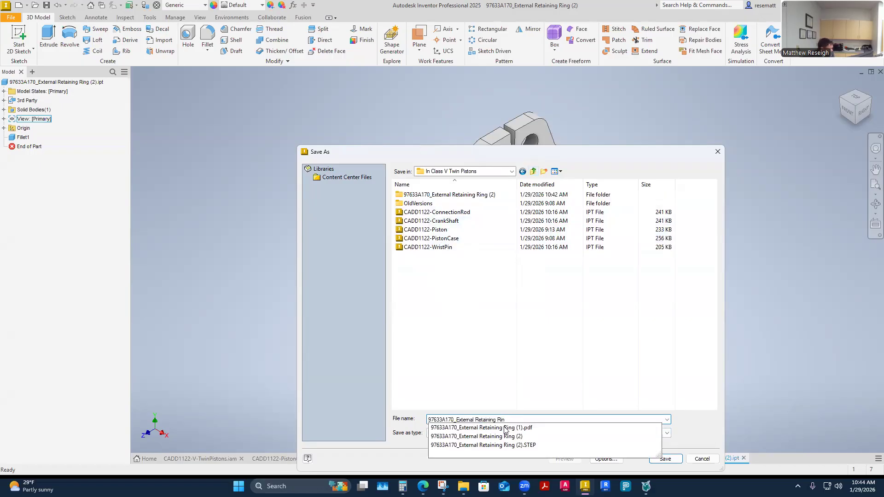
type("g")
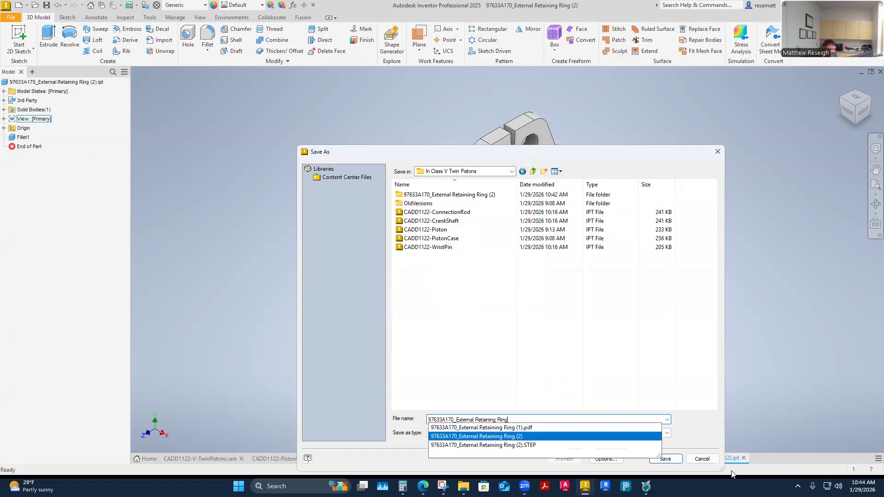
left_click(665, 459)
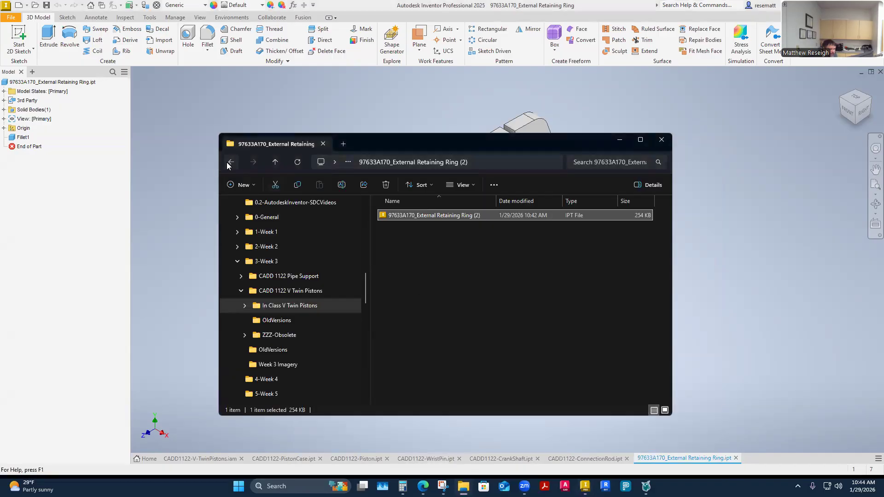
Step: Go back to the In Class V Twin Pistons folder in File Explorer and create a folder named ZZZ-Obsolete
left_click(230, 162)
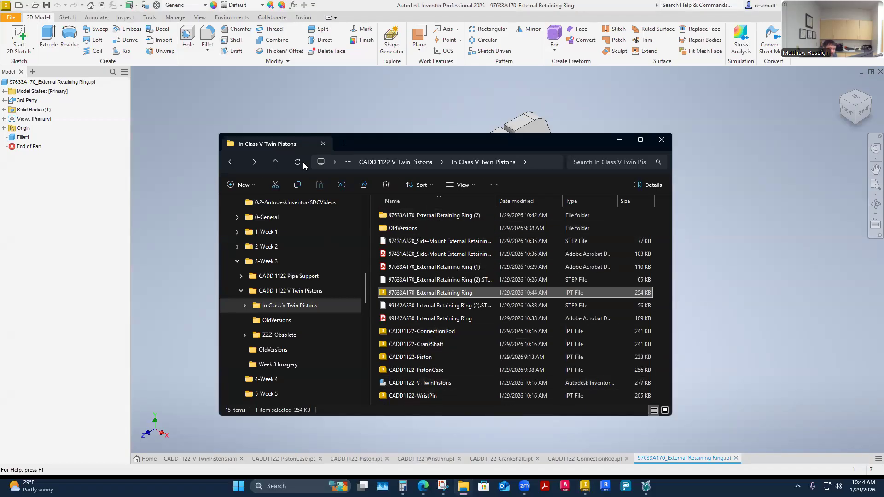
left_click(243, 185)
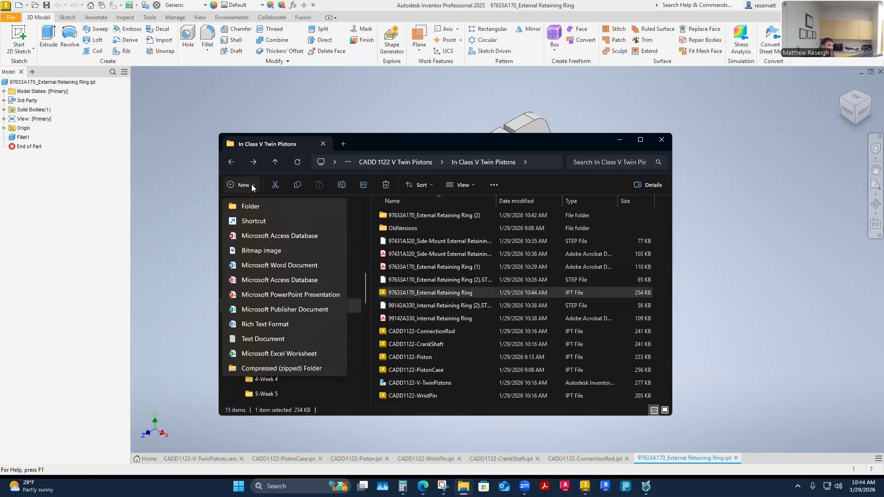
left_click(251, 211)
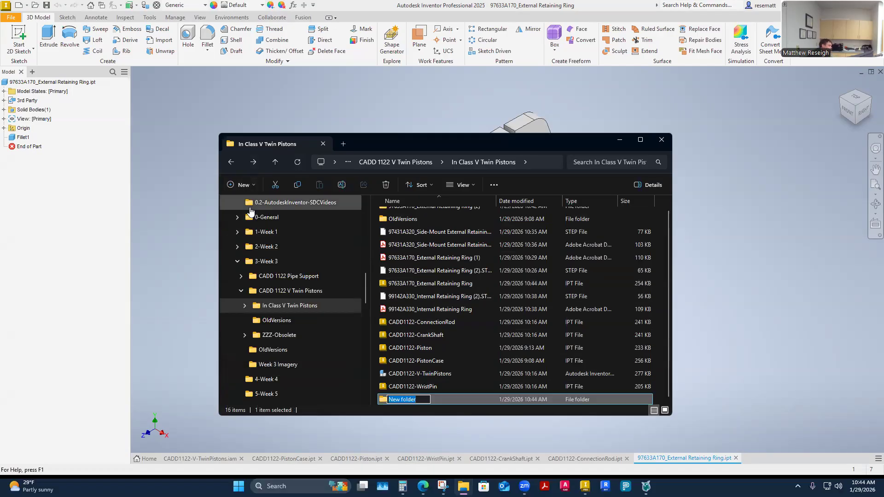
type("ZZ")
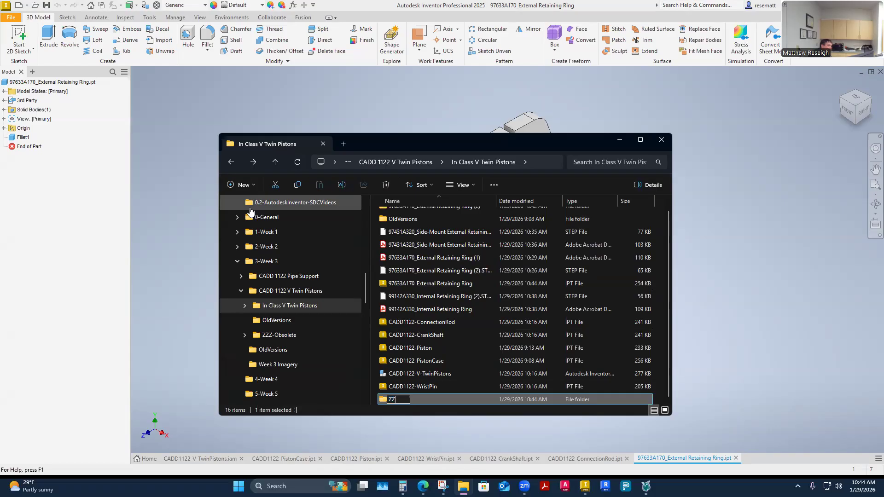
type("Z-Obso")
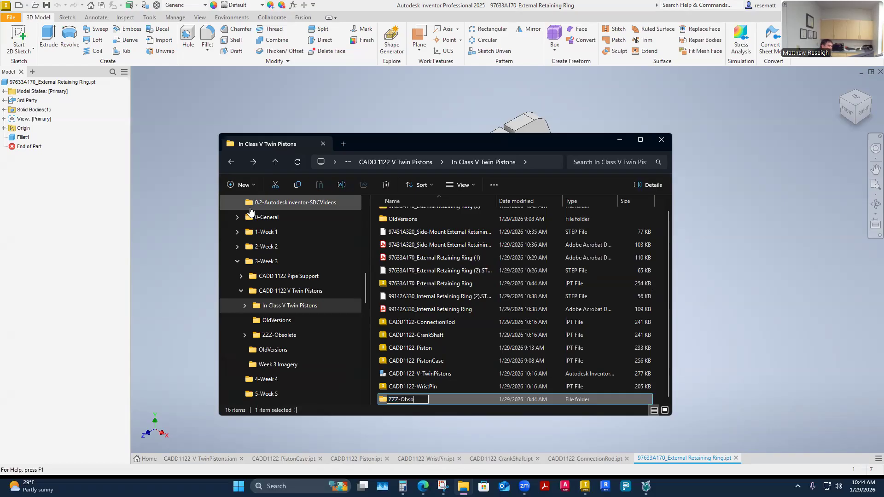
type("lete")
key("Return")
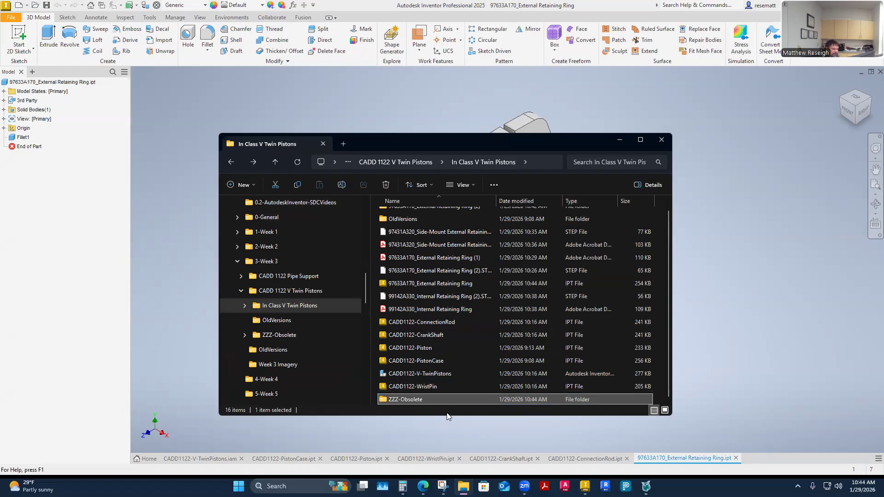
Step: Move the 97633A170_External Retaining Ring (2) subfolder into ZZZ-Obsolete
scroll(430, 226, "up", 1)
left_click(433, 214)
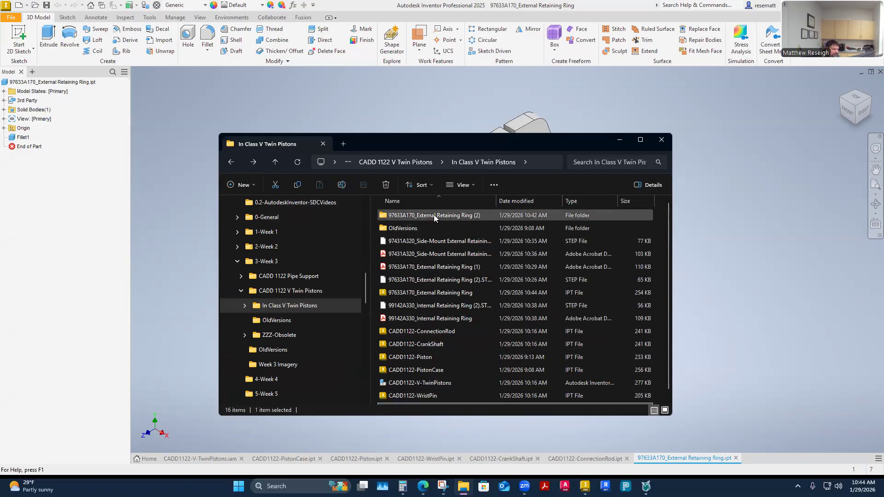
left_click_drag(436, 218, 423, 402)
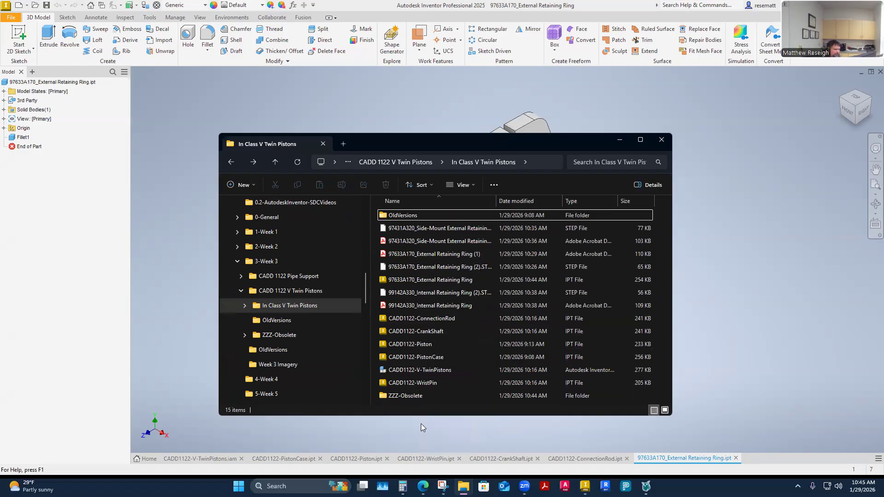
Step: Check the contents of the ZZZ-Obsolete folder, then return to In Class V Twin Pistons and switch back to Inventor
double_click(417, 395)
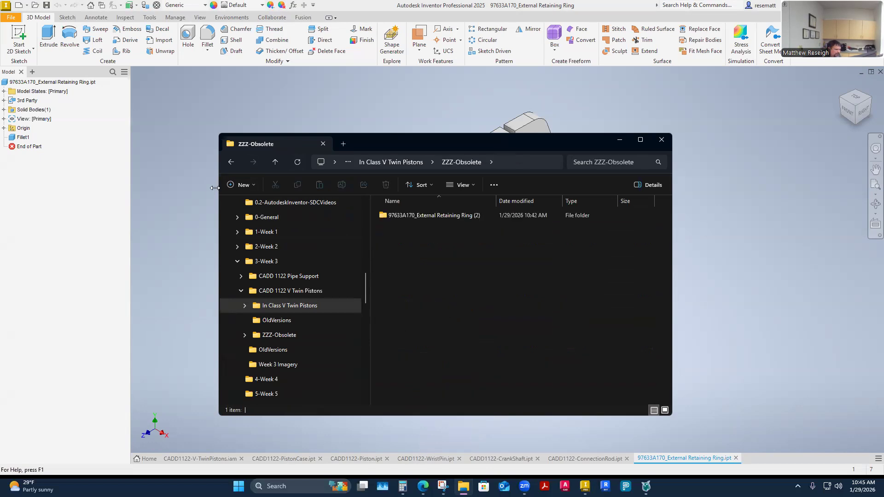
left_click(231, 161)
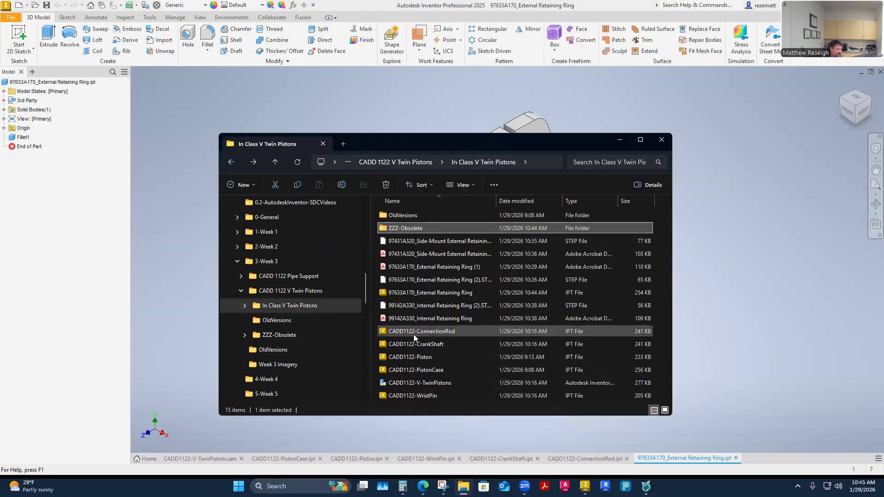
left_click(765, 346)
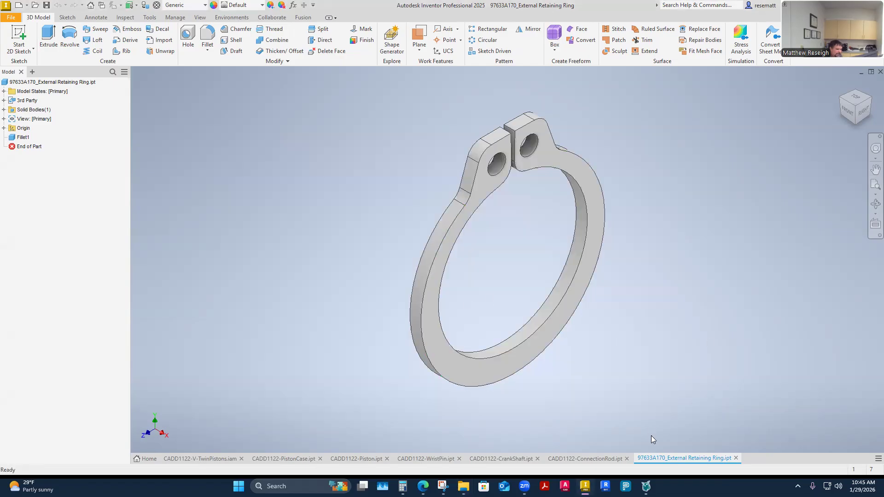
Step: Place three copies of the 97633A170_External Retaining Ring part beside the piston case in the CADD1122-V-TwinPistons assembly
left_click(195, 460)
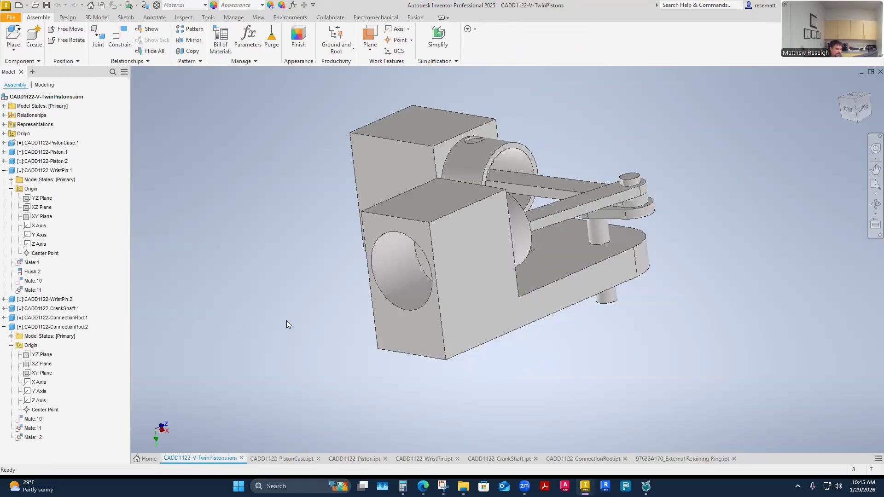
middle_click_drag(286, 320, 385, 294, "shift")
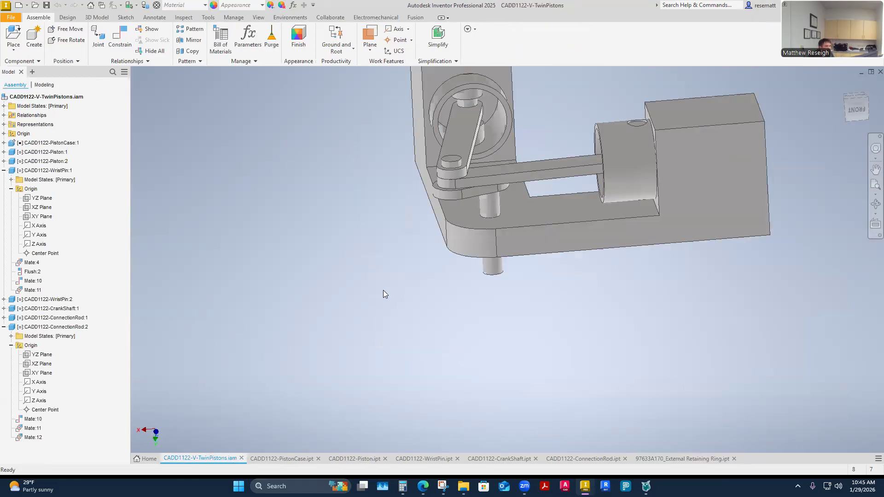
key("F6")
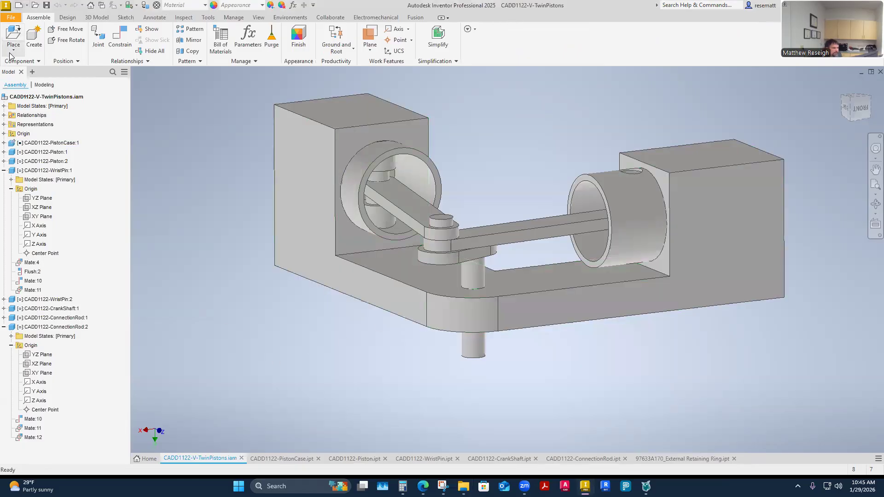
left_click(10, 57)
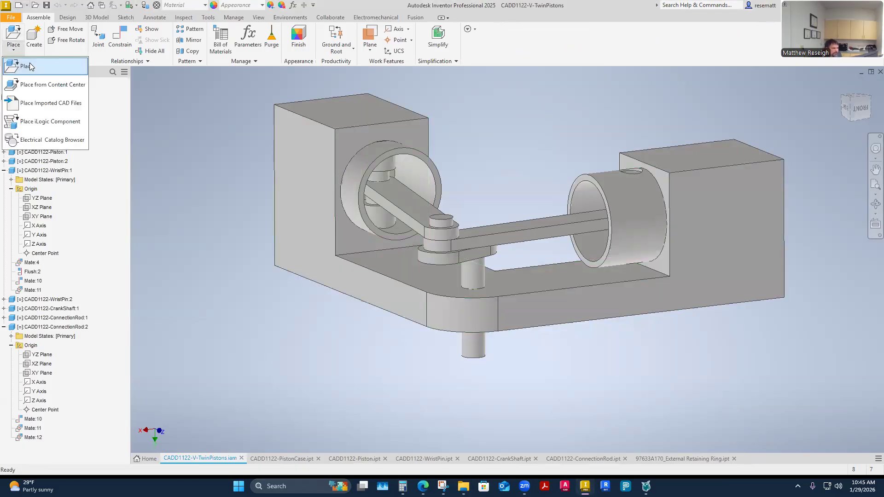
left_click(19, 65)
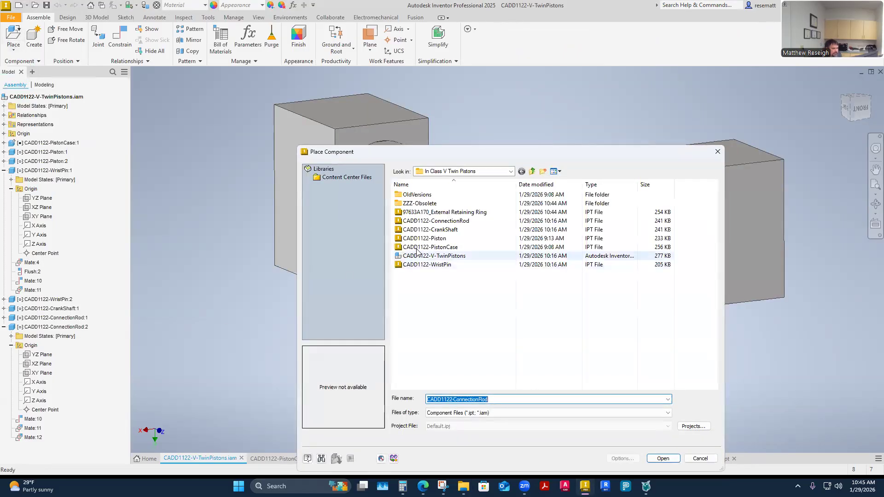
left_click(428, 212)
left_click(663, 459)
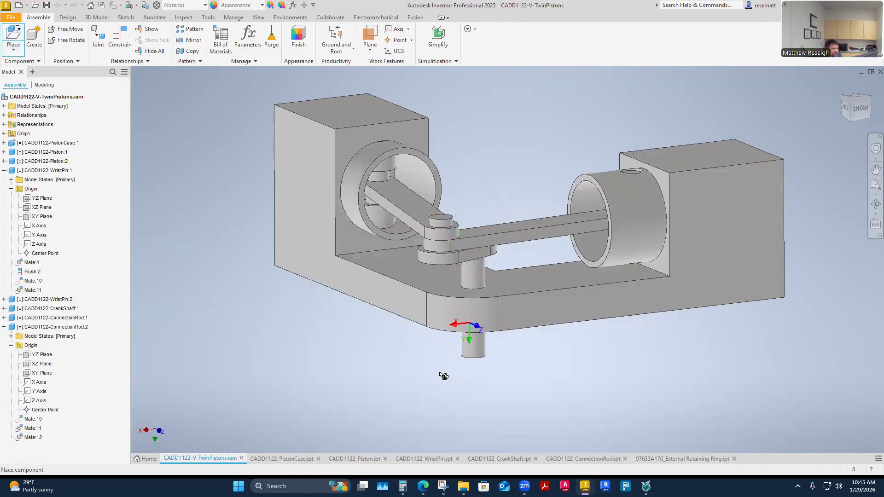
left_click(342, 347)
left_click(322, 356)
left_click(294, 363)
right_click(275, 337)
left_click(311, 340)
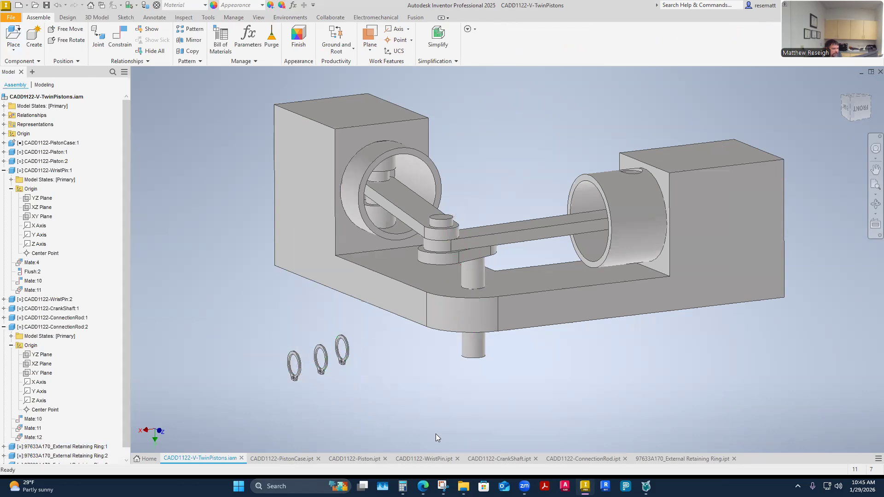
Step: Mate the axis of one retaining ring's inner face to the axis of the crankshaft's upper pin with a 0.000 in offset
middle_click_drag(430, 427, 412, 193, "shift")
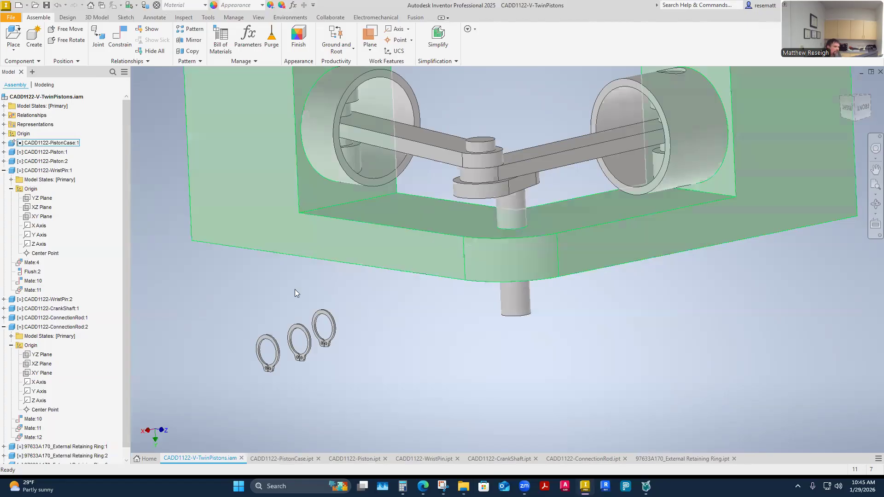
mouse_move(377, 369)
middle_mouse_down("shift")
mouse_move(429, 360)
mouse_move(377, 360)
middle_mouse_up("shift")
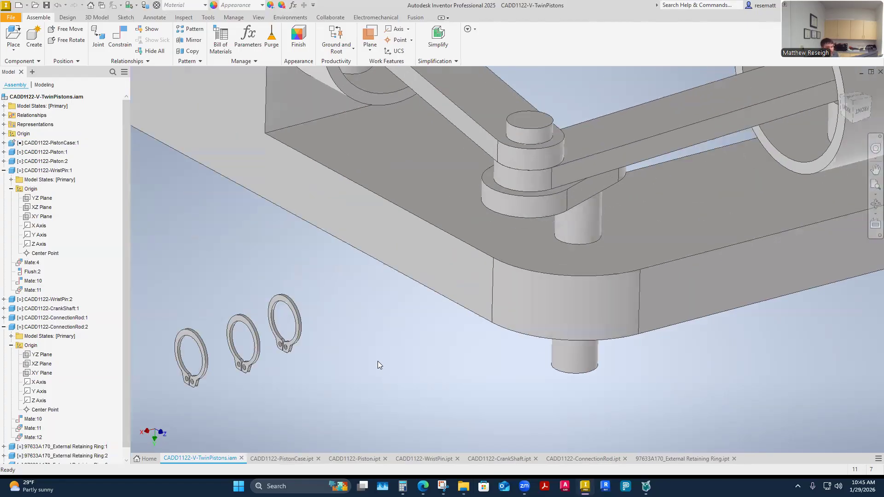
left_click(530, 134)
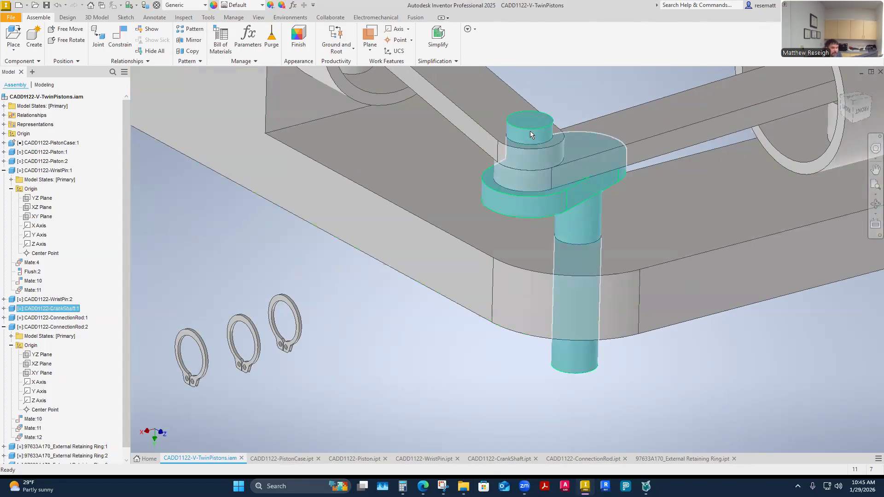
left_click(406, 334)
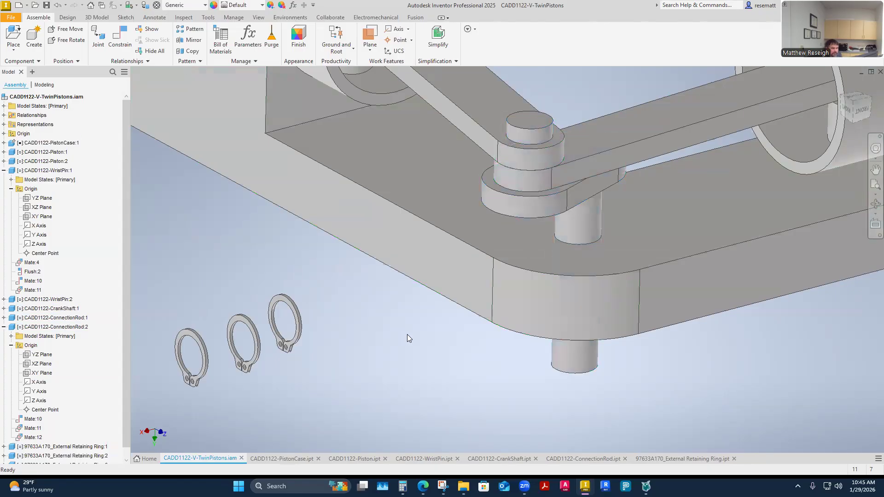
left_click(121, 39)
scroll(248, 359, "down", 5)
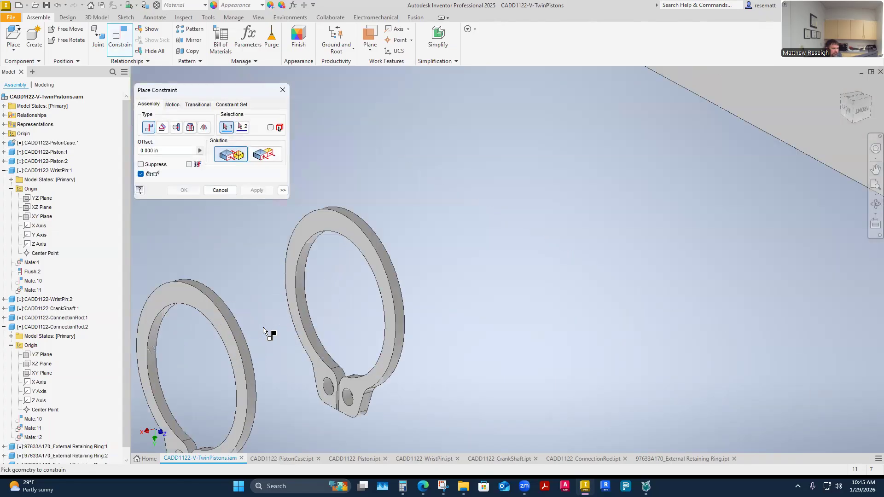
left_click(304, 311)
scroll(304, 309, "down", 2)
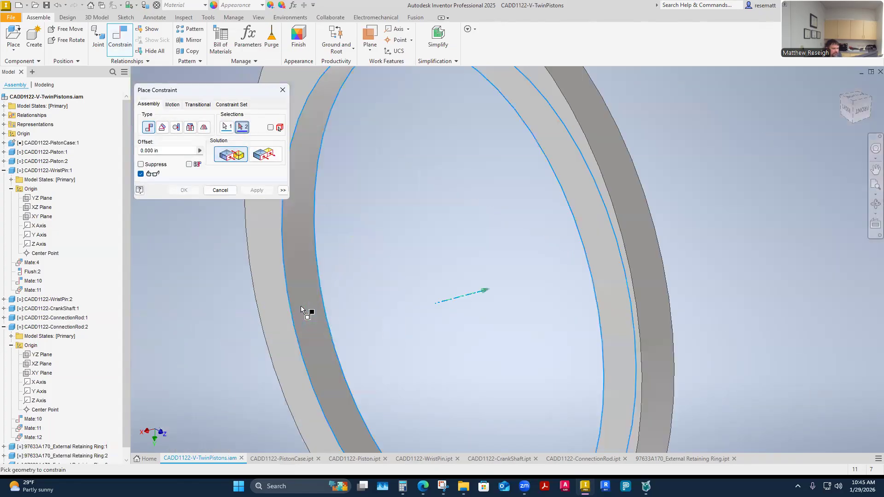
scroll(304, 310, "up", 8)
scroll(465, 196, "down", 4)
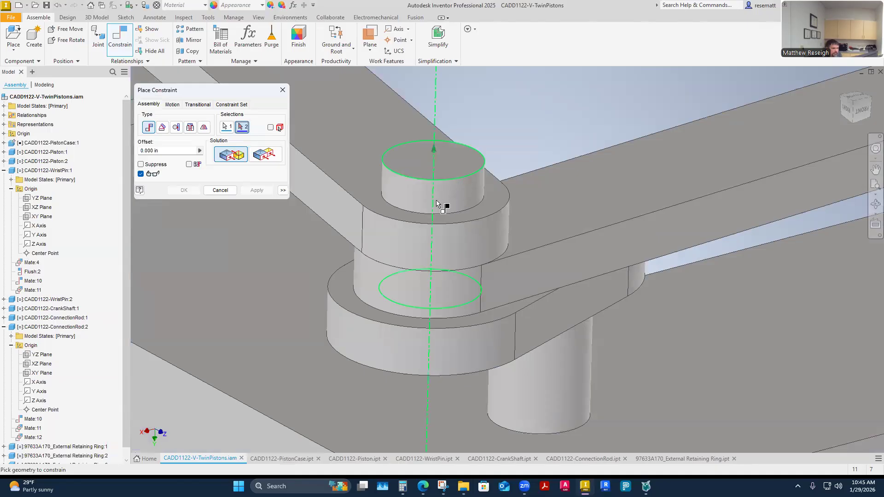
left_click(436, 201)
left_click(183, 190)
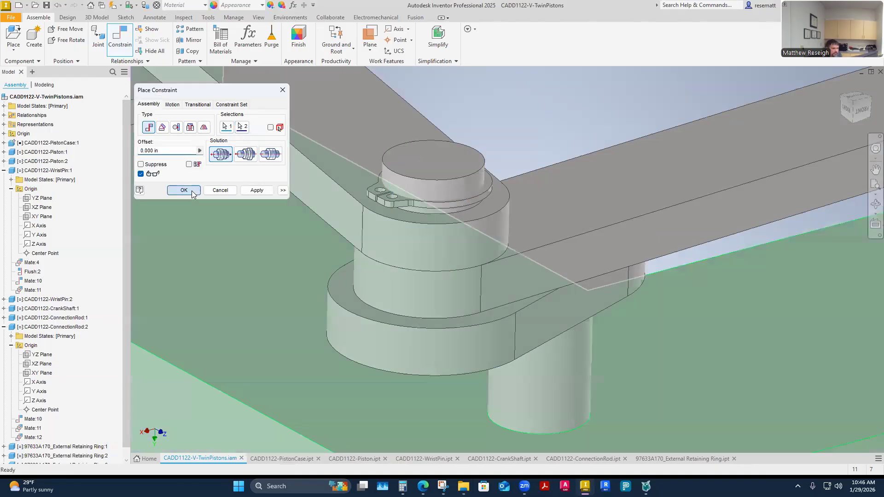
Step: Slide and rotate the constrained retaining ring on the crankshaft pin so it sits by the upper connection rod's top face
middle_click_drag(458, 229, 336, 188, "shift")
scroll(434, 227, "down", 3)
mouse_move(336, 188)
left_mouse_down()
mouse_move(382, 202)
mouse_move(345, 202)
left_mouse_up()
middle_click_drag(450, 221, 359, 209, "shift")
mouse_move(358, 209)
left_mouse_down()
mouse_move(361, 127)
mouse_move(363, 215)
mouse_move(364, 198)
mouse_move(373, 204)
left_mouse_up()
middle_click_drag(373, 204, 414, 308, "shift")
left_click_drag(392, 213, 393, 209)
middle_click_drag(442, 264, 493, 325, "shift")
left_click(654, 284)
middle_click_drag(600, 371, 583, 343, "shift")
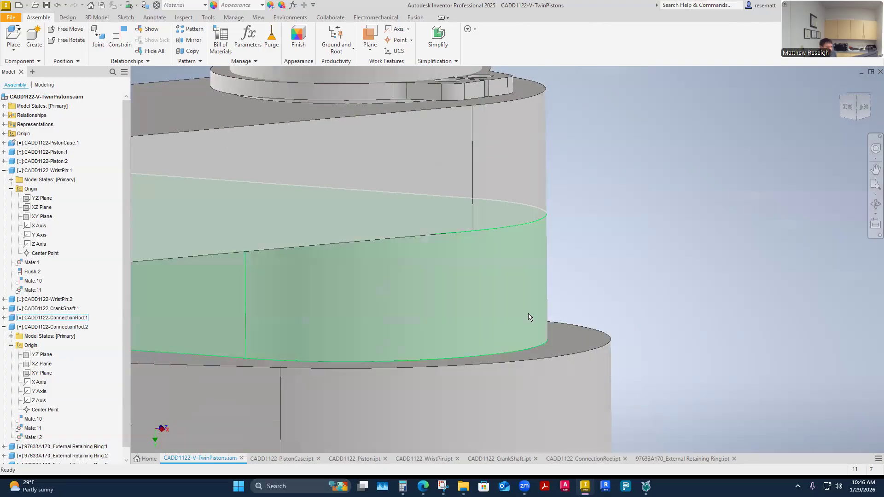
Step: Examine how the crankshaft, both connection rods and the retaining ring stack up along the pin
left_click(567, 344)
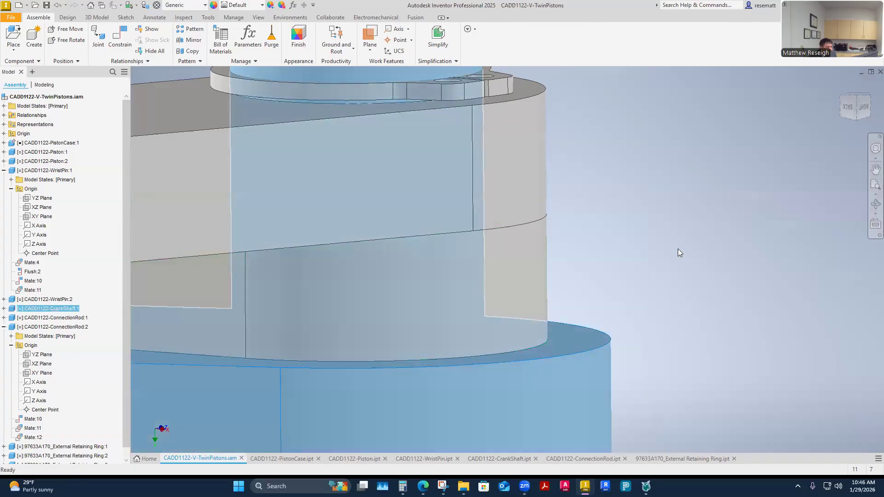
left_click(677, 248)
middle_click_drag(512, 282, 511, 280, "shift")
left_click(510, 279)
left_click(492, 211)
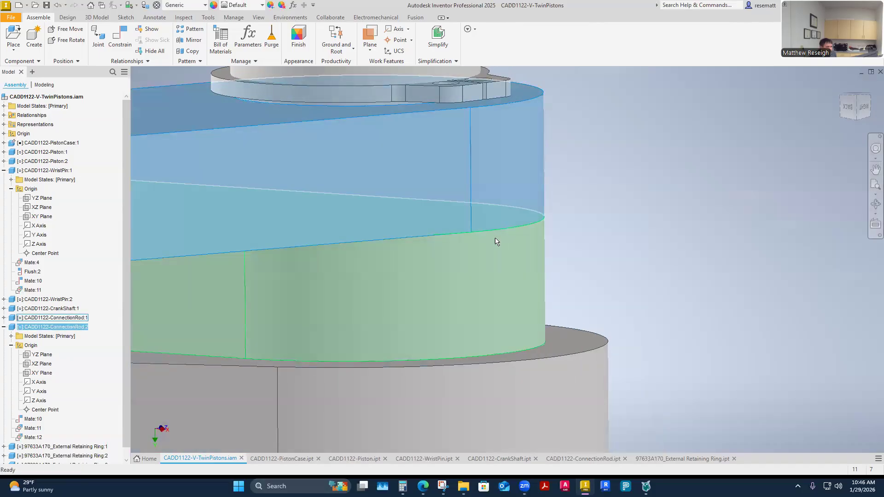
left_click(637, 251)
middle_click_drag(636, 252, 480, 212, "shift")
left_click_drag(480, 212, 515, 213)
left_click(714, 218)
middle_click_drag(714, 230, 716, 203, "shift")
scroll(479, 231, "down", 1)
scroll(480, 231, "down", 1)
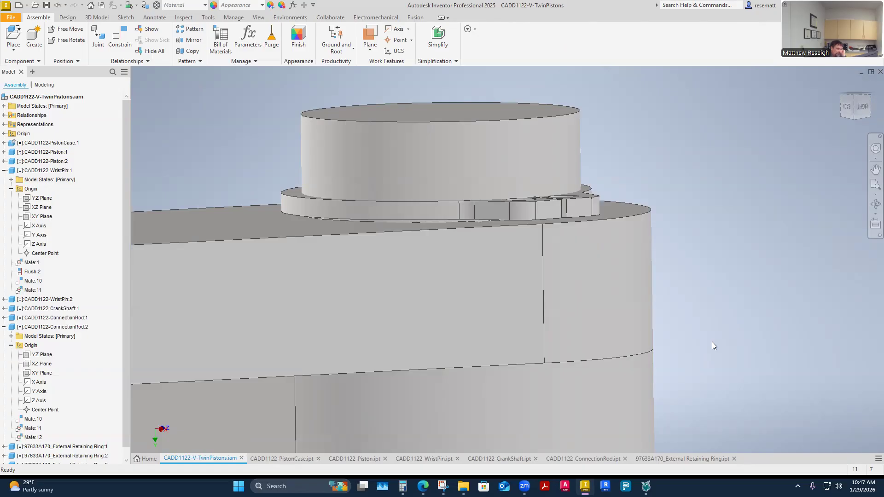
Step: Switch to the McMaster-Carr window in Microsoft Edge and search the web in a new tab for "hole to shaft abs plastic tolerance"
mouse_move(423, 486)
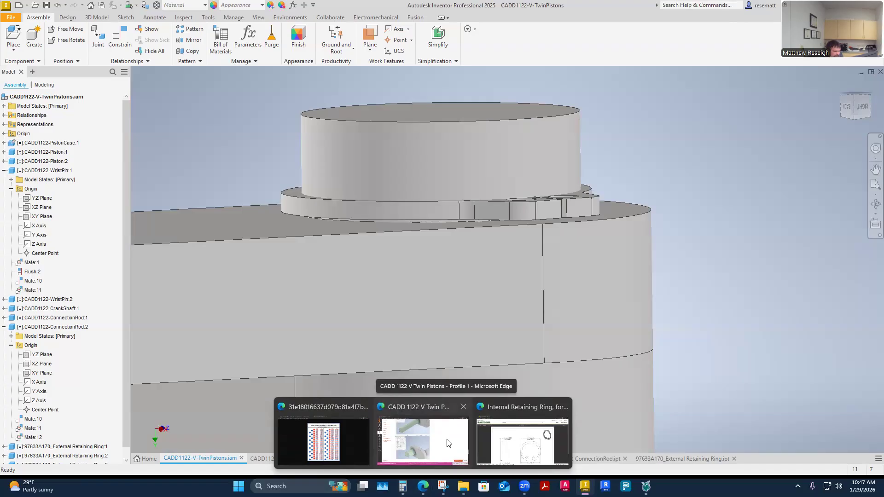
left_click(523, 440)
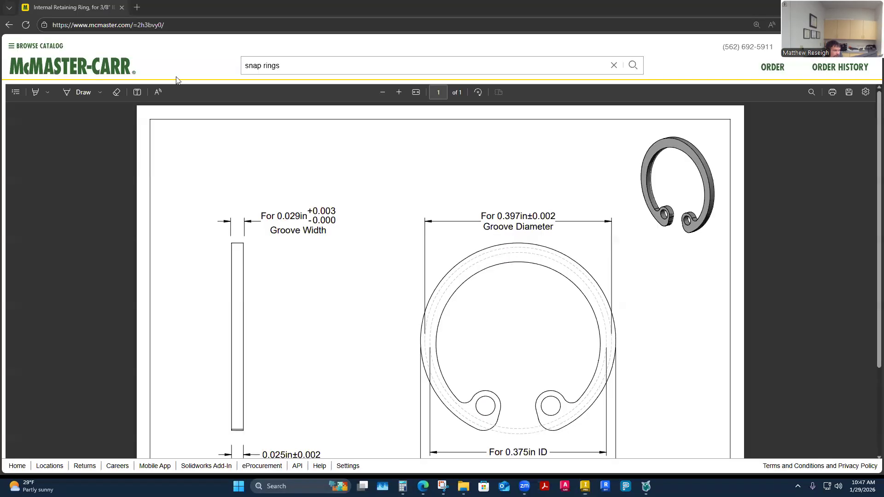
left_click(140, 7)
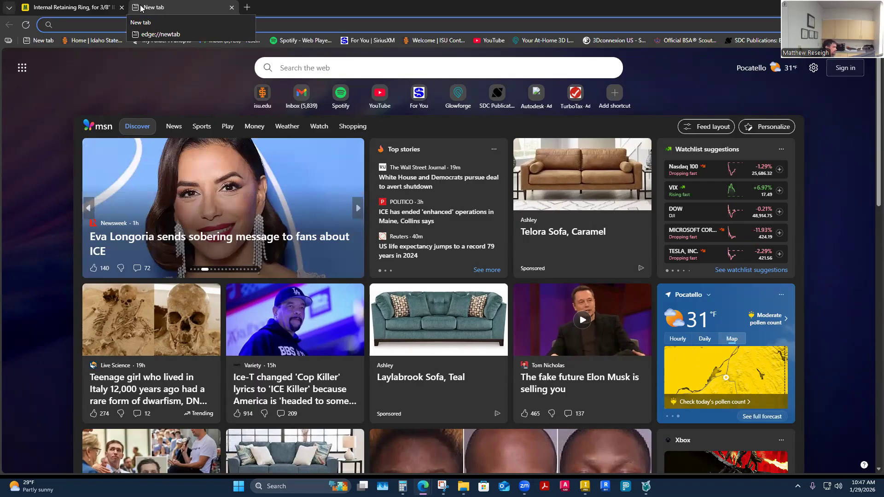
type("hole to shaft ")
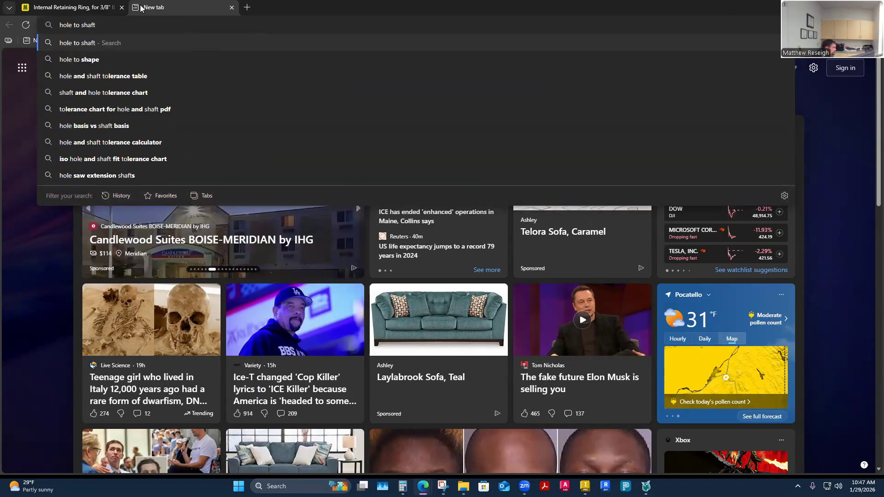
type("abs")
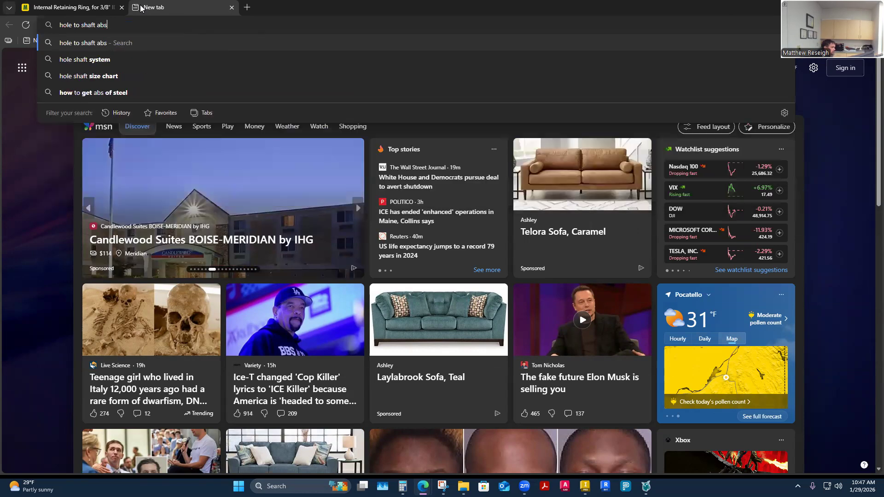
type(" plastic to")
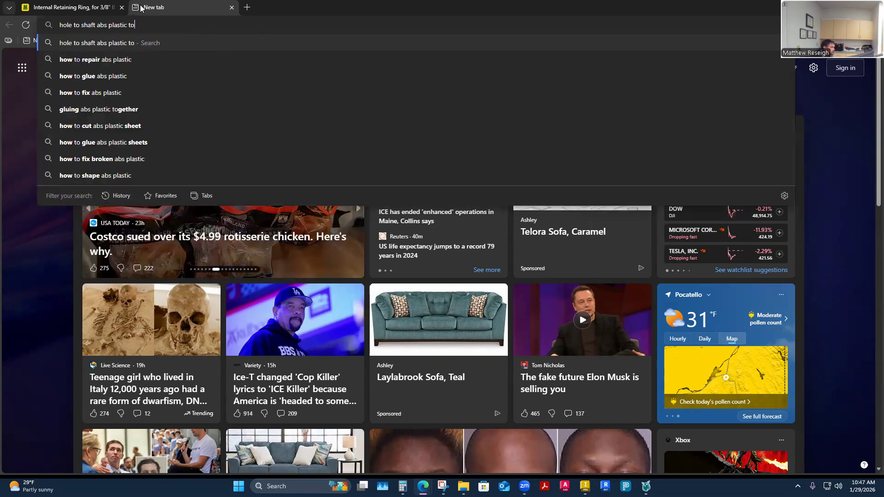
type("lerance")
key("Return")
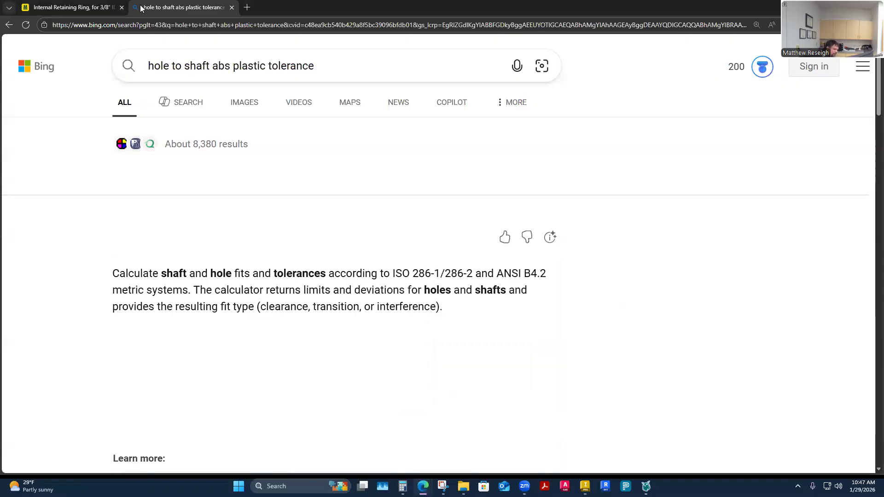
Step: Look through the web search results on hole-to-shaft tolerance for ABS plastic
scroll(387, 302, "down", 8)
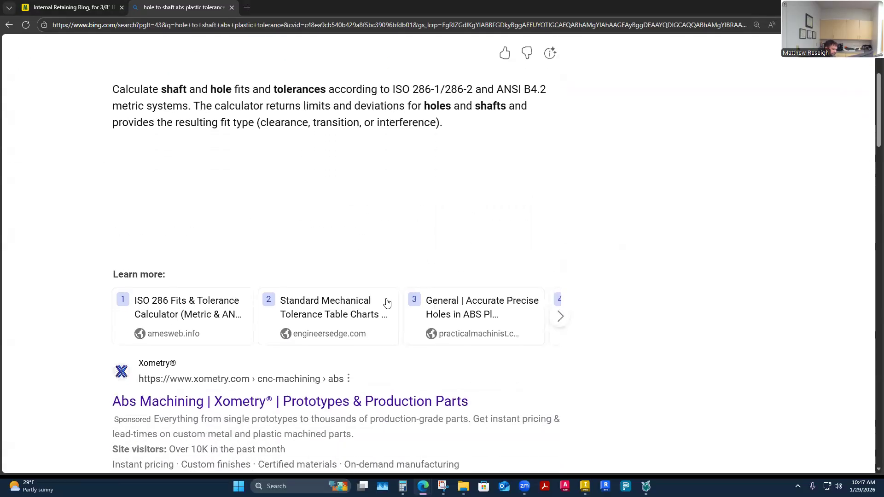
scroll(386, 303, "down", 2)
scroll(386, 302, "down", 10)
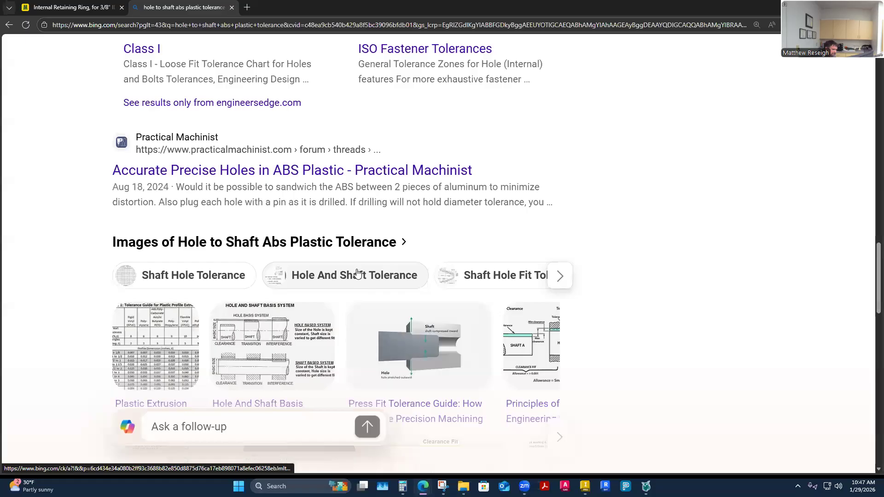
scroll(357, 272, "down", 10)
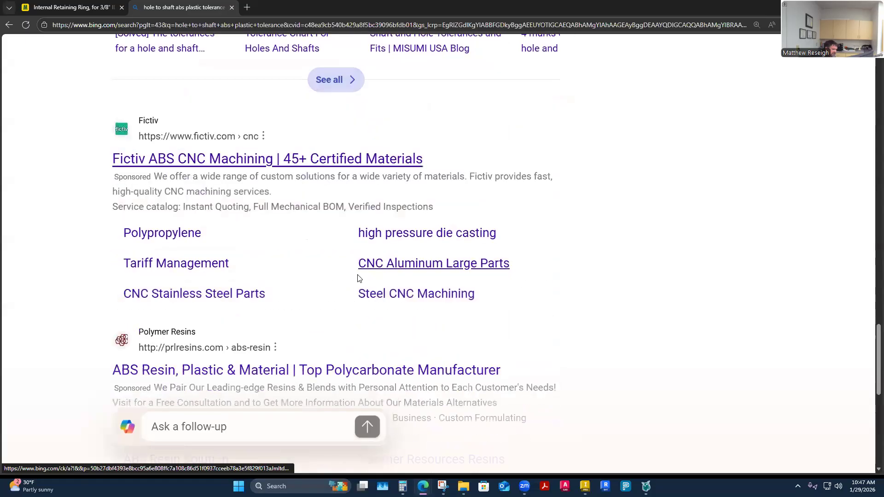
scroll(359, 279, "up", 9)
scroll(357, 276, "up", 10)
scroll(357, 275, "up", 15)
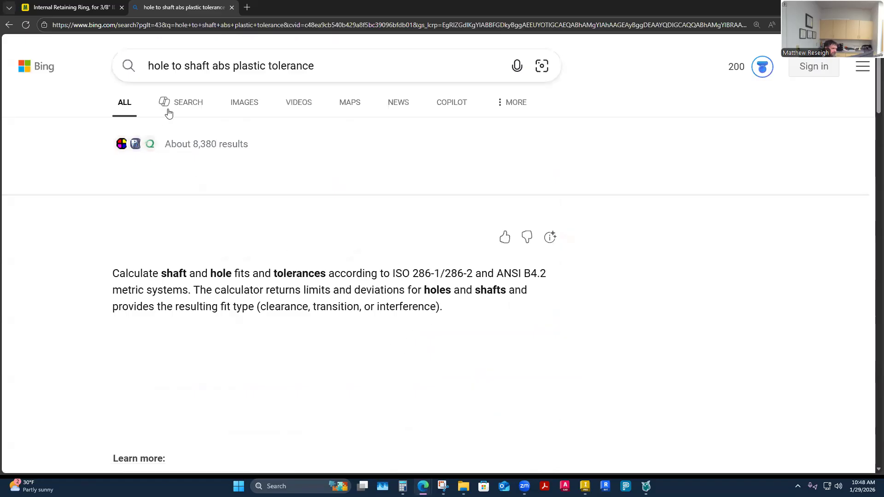
left_click(185, 109)
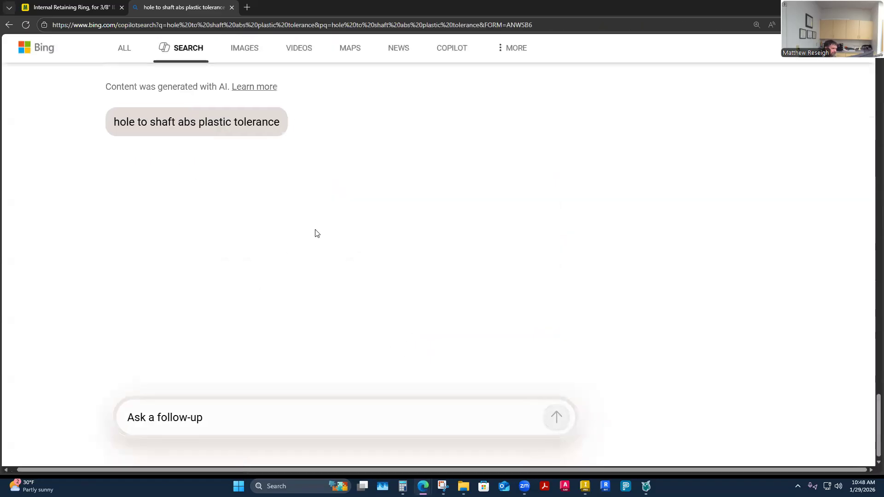
left_click(224, 25)
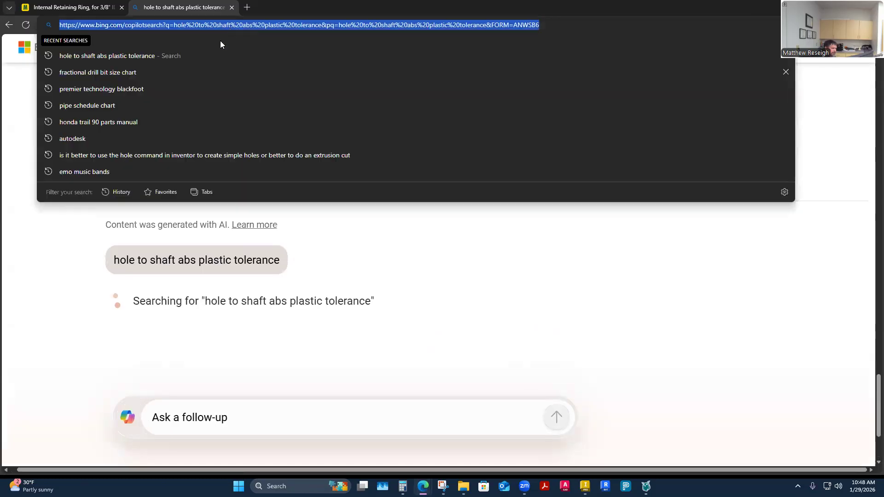
left_click(94, 56)
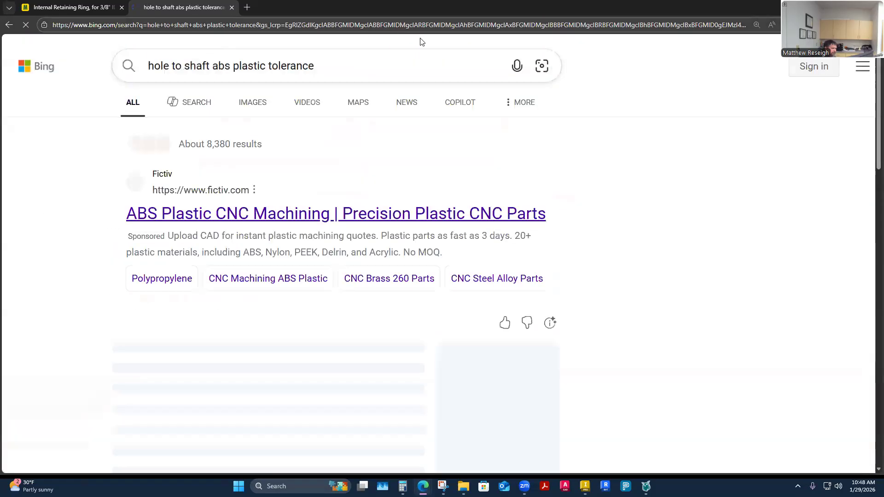
Step: Refine the web search to "hole to shaft abs plastic tolerance for 3D printing"
left_click(289, 61)
type("for")
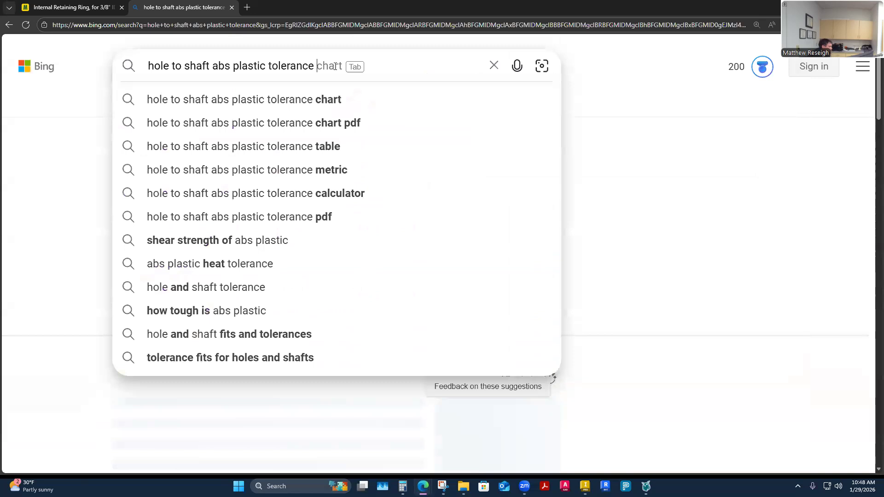
type(" 3")
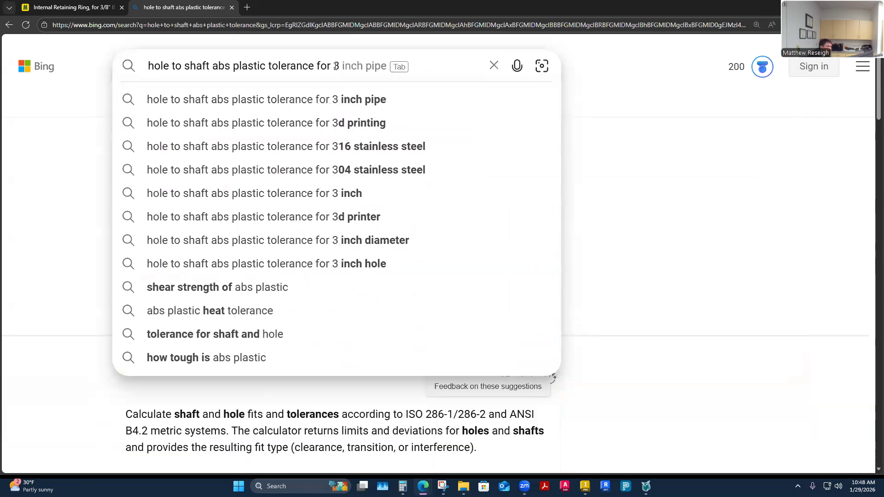
type("D printing")
key("Return")
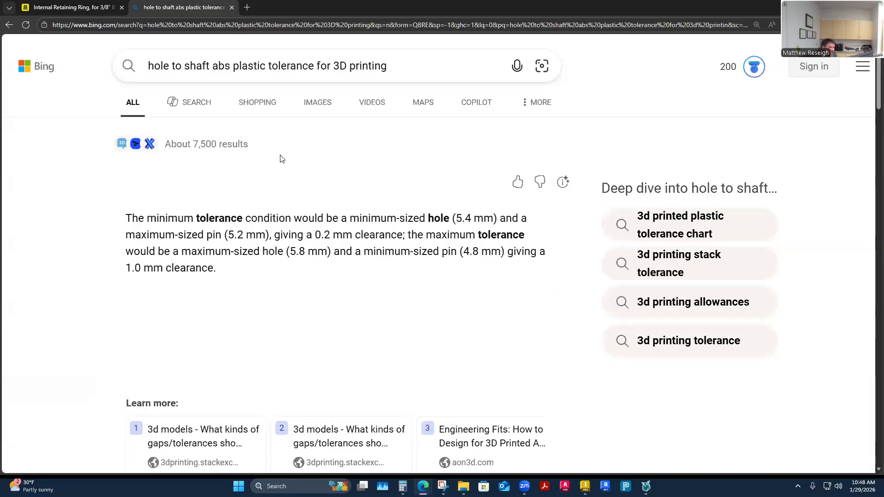
Step: Look through the search results on hole-to-shaft tolerances for 3D-printed ABS
scroll(307, 293, "down", 10)
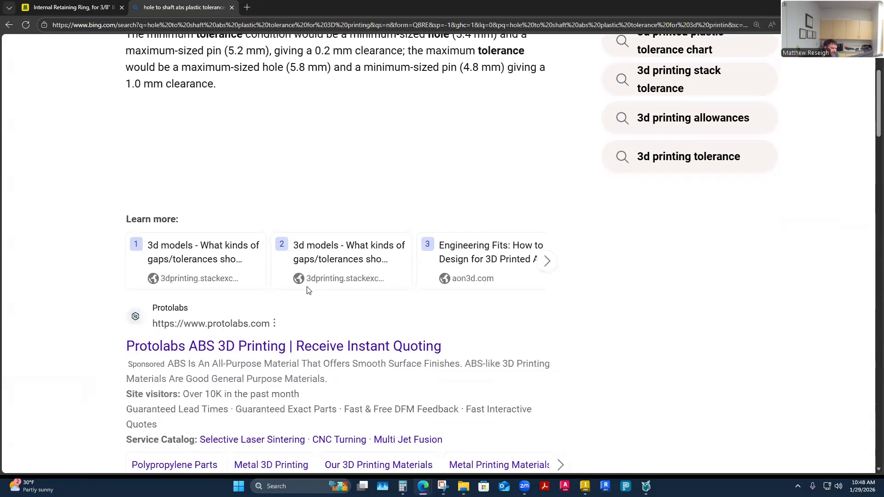
scroll(306, 295, "down", 5)
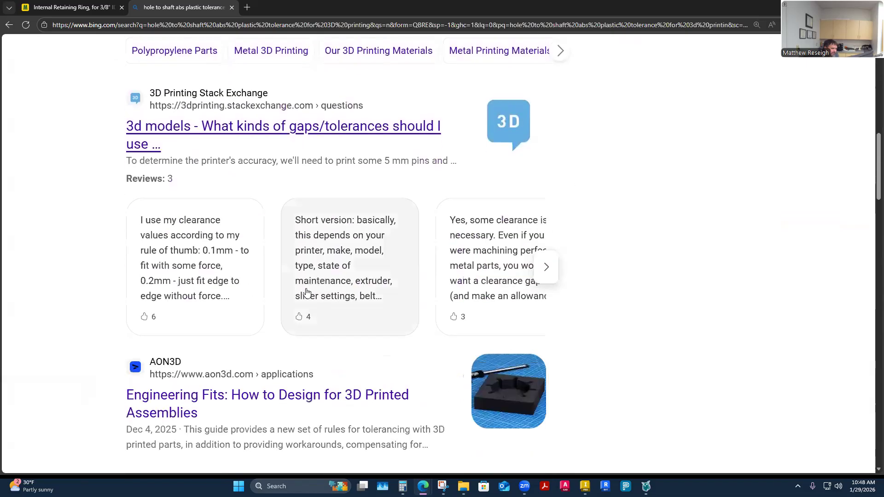
scroll(304, 298, "down", 7)
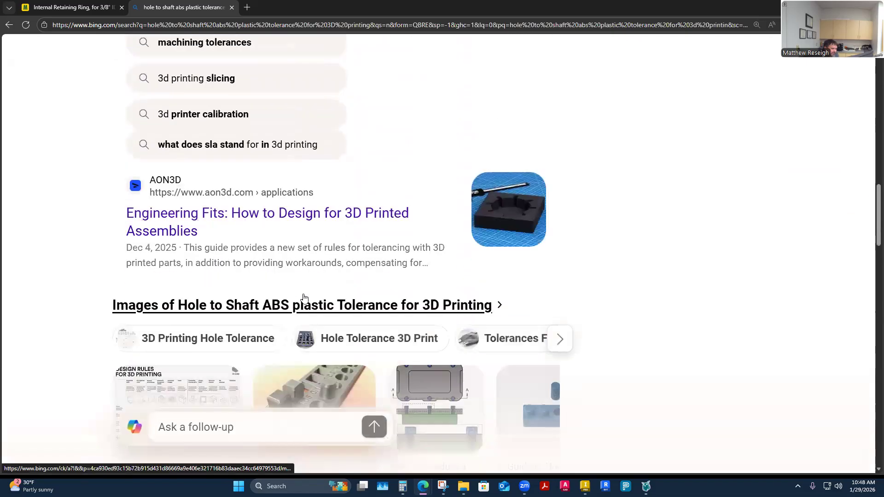
scroll(304, 299, "up", 3)
scroll(303, 300, "down", 7)
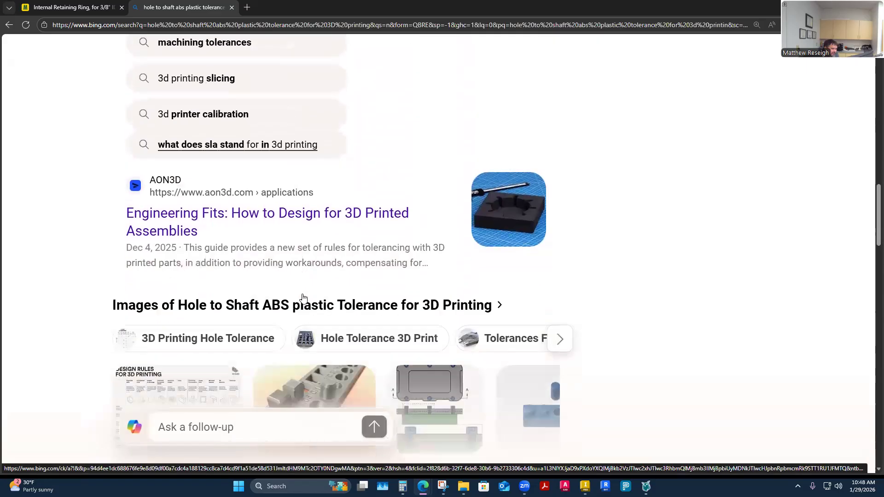
scroll(303, 302, "up", 20)
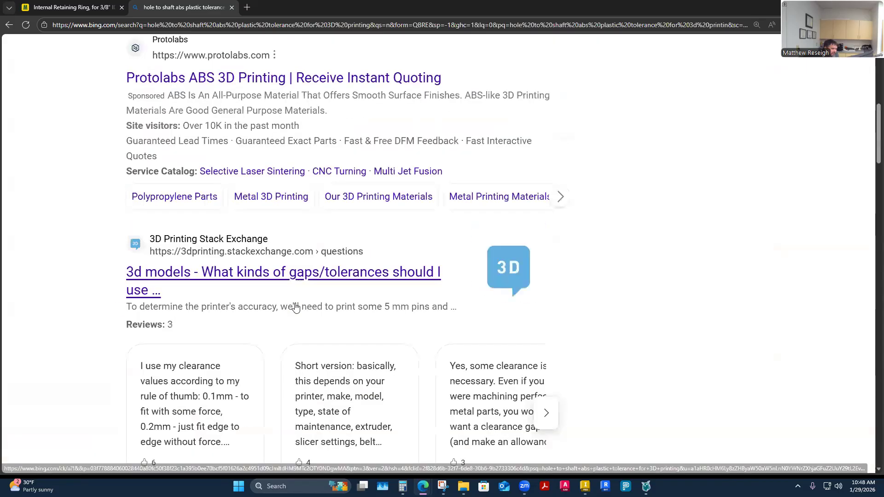
Step: Search the web for "3d printing abs tolerance for shaft to hole" and expand the summarised answer
left_click_drag(398, 66, 113, 59)
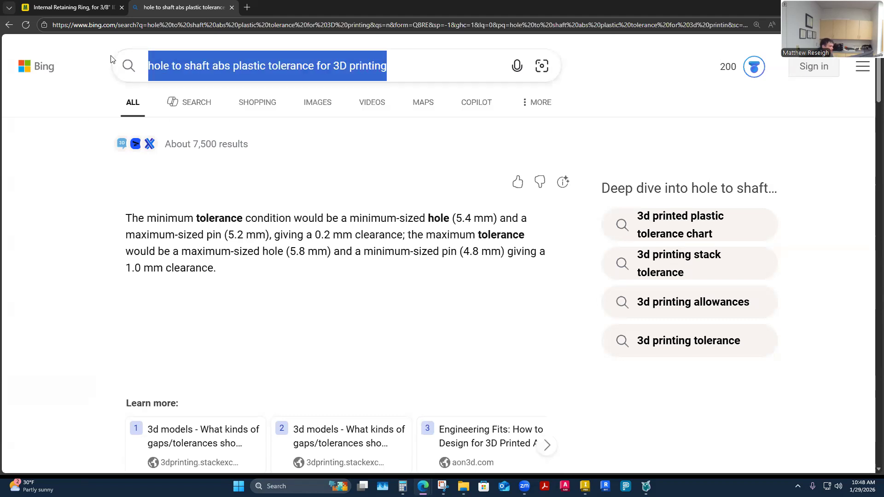
type("3d pr")
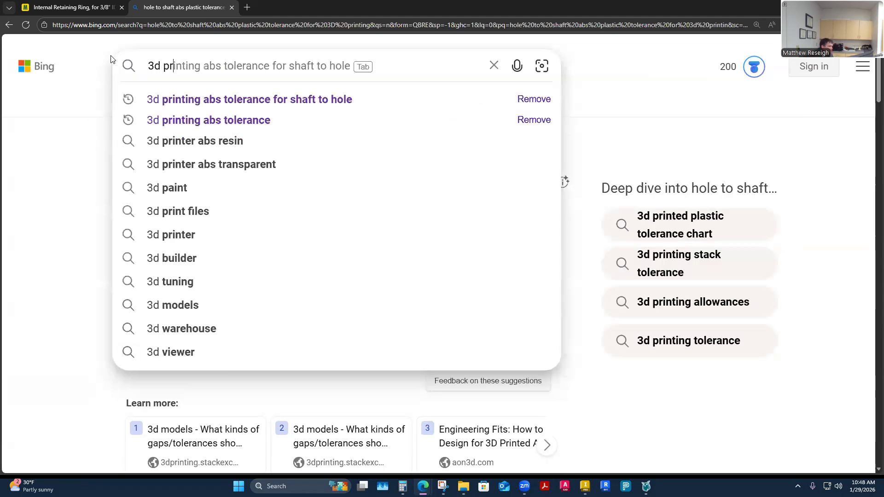
type("inting")
key("Return")
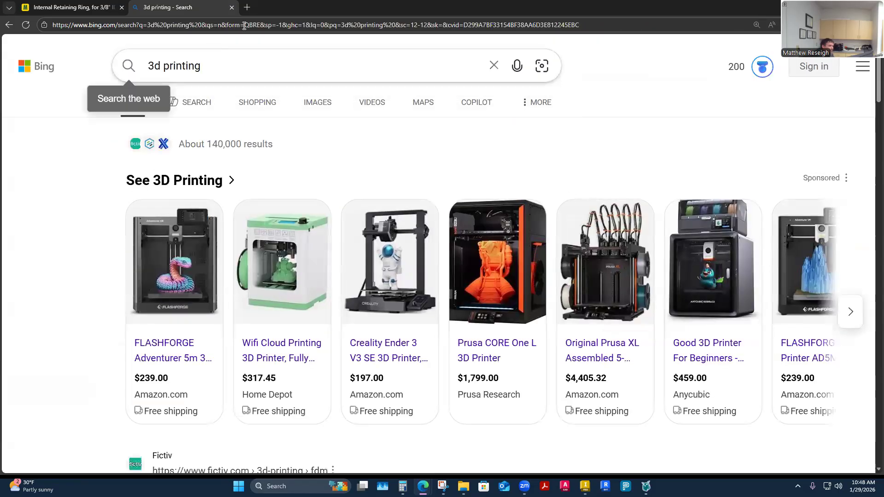
left_click(206, 72)
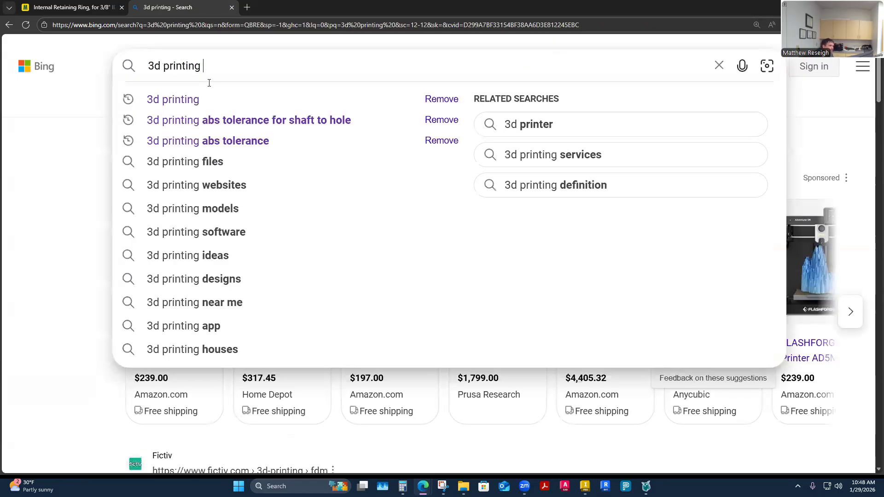
left_click(252, 123)
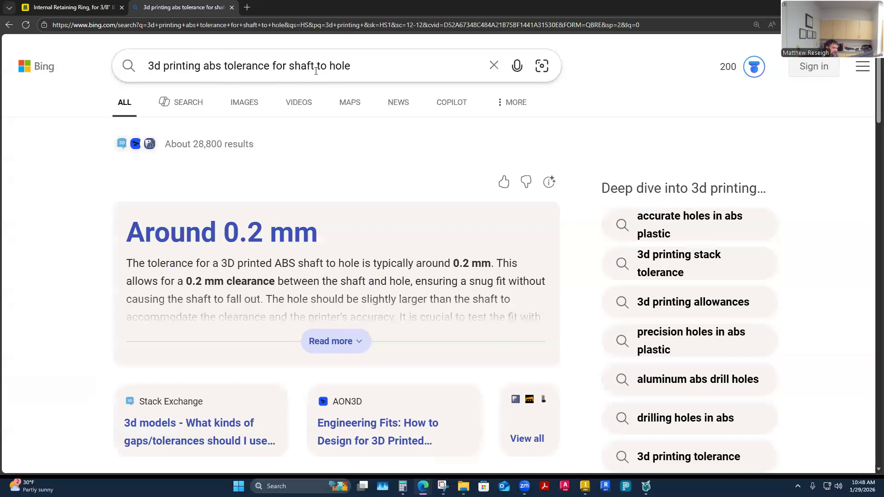
left_click(332, 341)
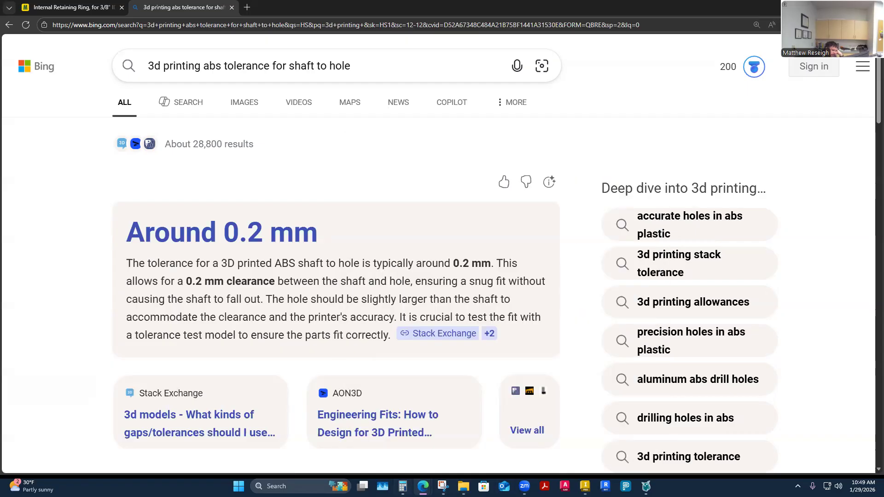
Step: Search for "mm to inches" in a new browser tab and convert .02 millimeters to inches
left_click(403, 487)
left_click(454, 165)
left_click(247, 8)
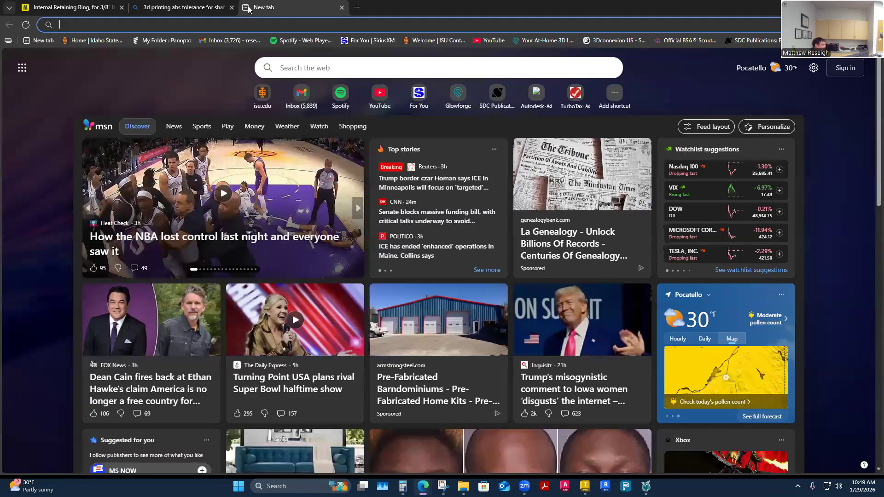
type("mm to inches")
key("Return")
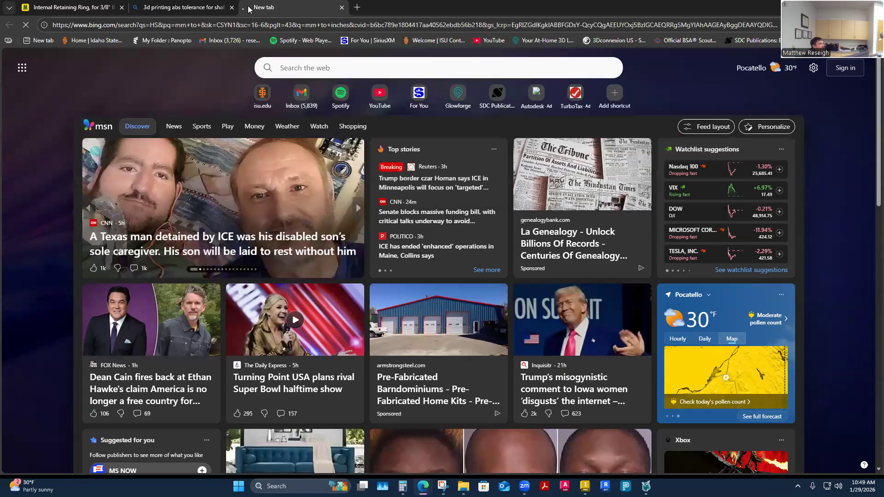
left_click_drag(158, 280, 99, 284)
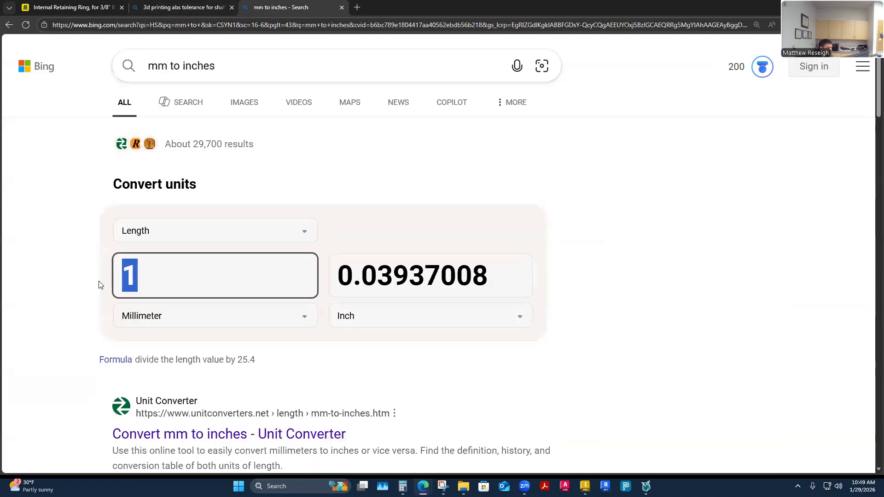
type(".02")
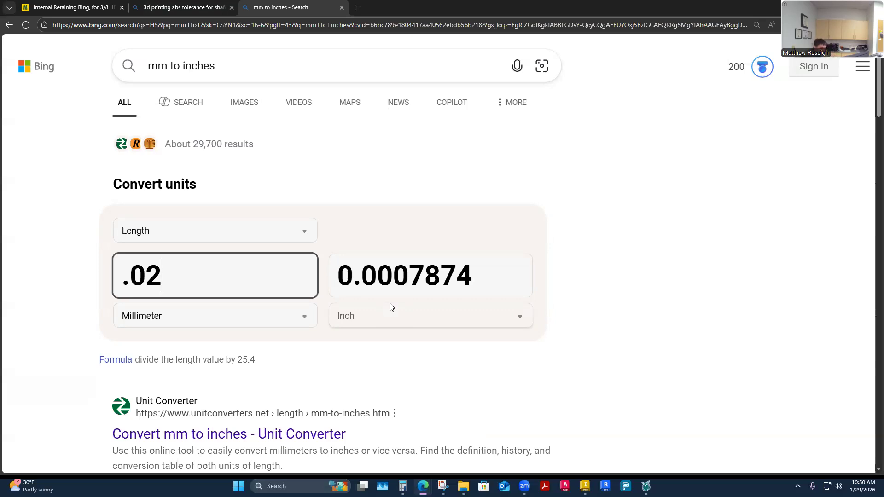
left_click(640, 205)
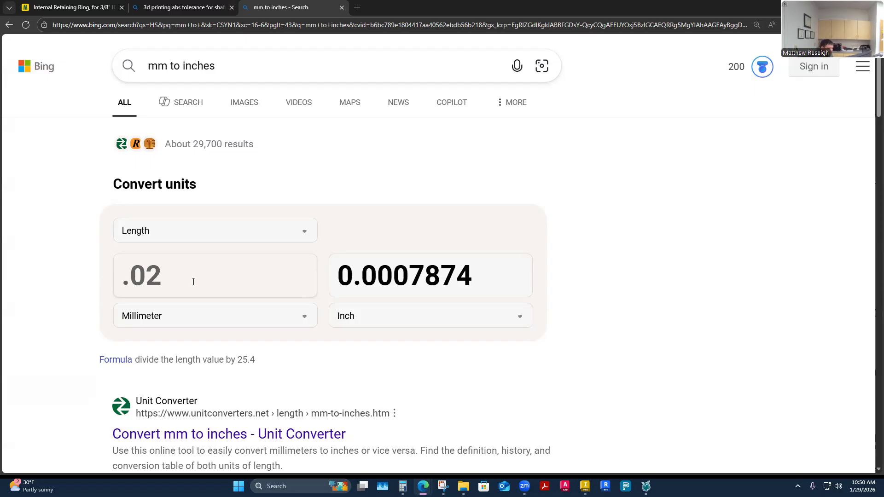
Step: Switch to Autodesk Inventor and inspect how the retaining ring sits against the connection rod's top face
left_click(584, 486)
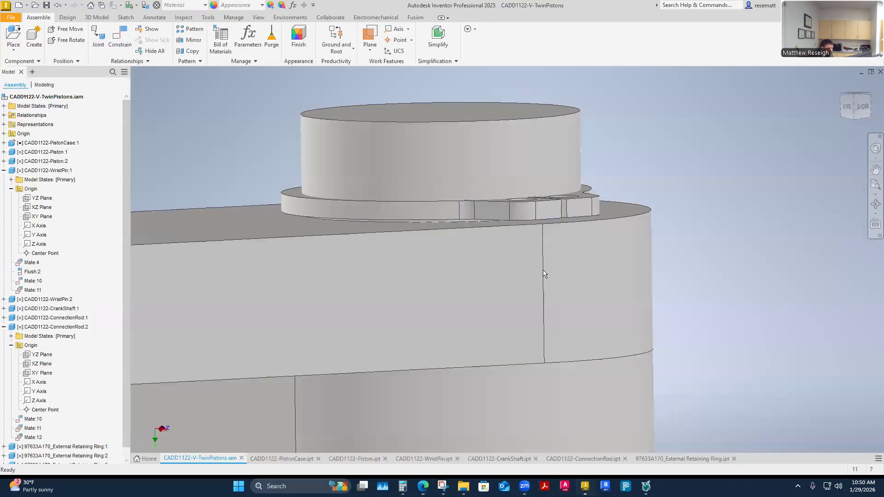
mouse_move(390, 211)
left_mouse_down()
mouse_move(389, 182)
mouse_move(383, 214)
left_mouse_up()
left_click(272, 157)
mouse_move(323, 214)
left_mouse_down()
mouse_move(322, 198)
mouse_move(322, 213)
left_mouse_up()
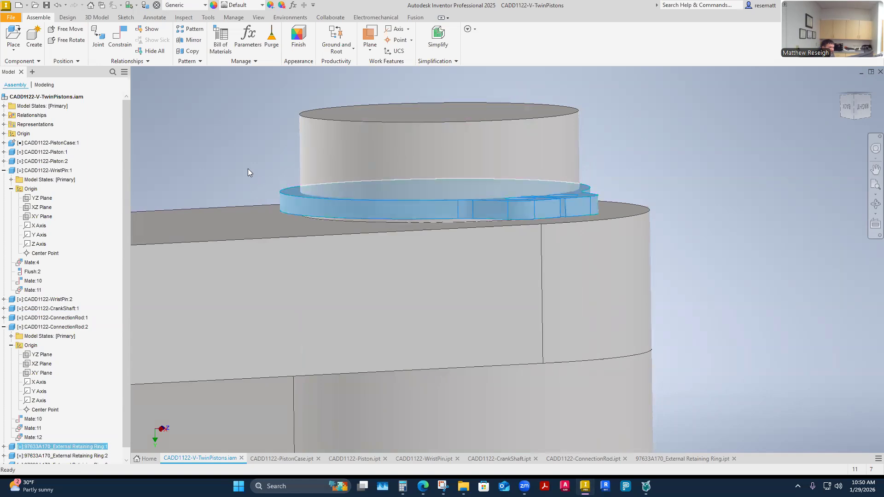
left_click(248, 169)
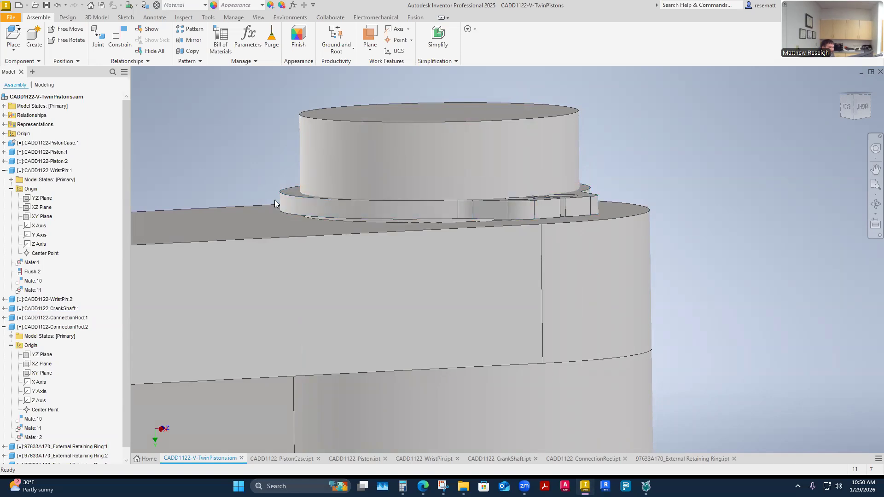
middle_click_drag(157, 179, 405, 224, "shift")
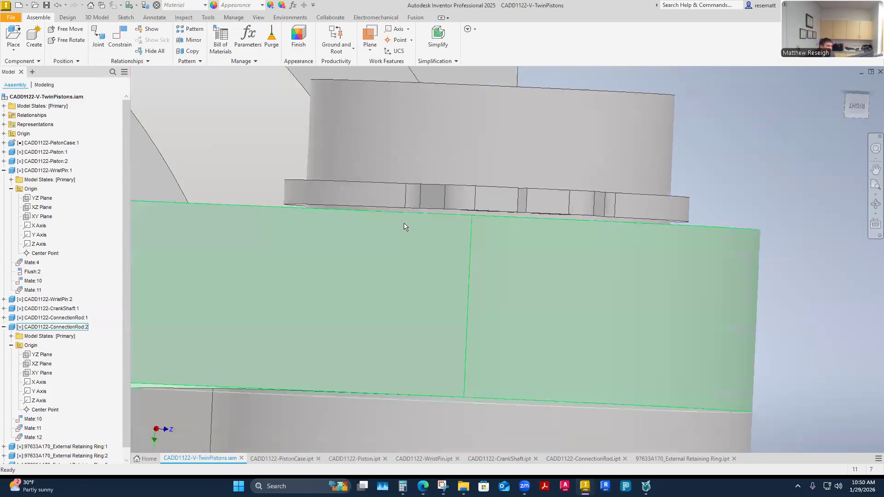
middle_click_drag(762, 202, 708, 192, "shift")
left_click(120, 37)
middle_click_drag(256, 149, 478, 211, "shift")
middle_click_drag(692, 242, 546, 289, "shift")
left_click(419, 273)
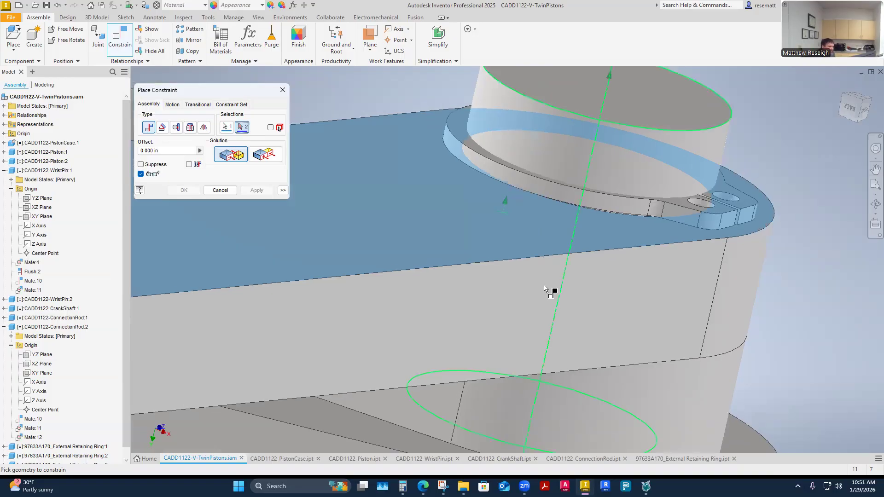
key("Escape")
Step: Mate the retaining ring's underside to the connection rod's top face with a .0008 in offset
middle_click_drag(463, 206, 671, 395, "shift")
left_click(121, 37)
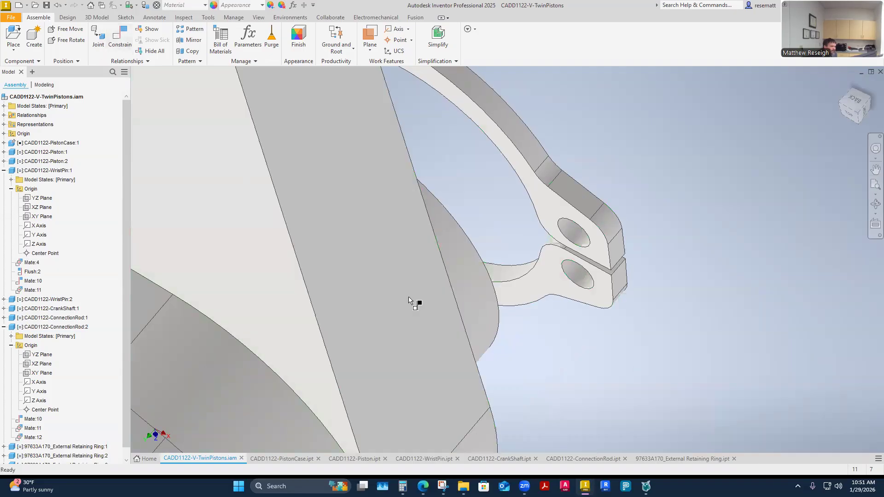
left_click(535, 296)
middle_click_drag(610, 341, 581, 299, "shift")
left_click(564, 274)
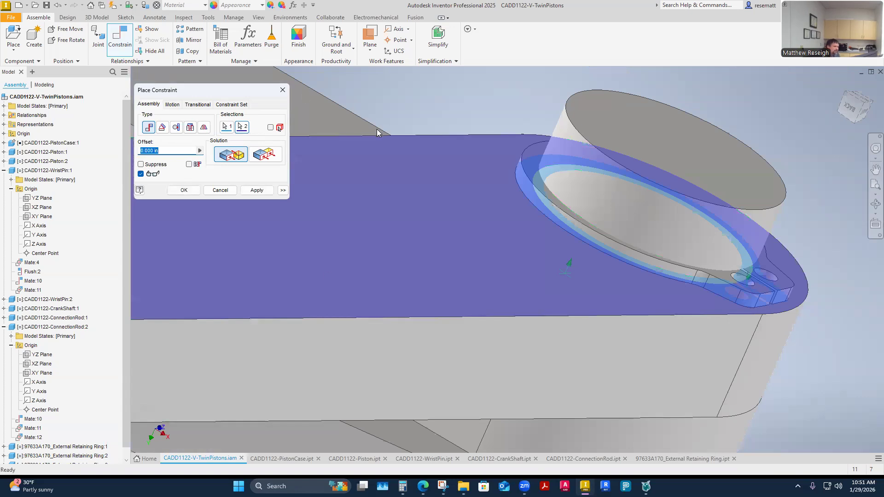
middle_click_drag(384, 124, 642, 357, "shift")
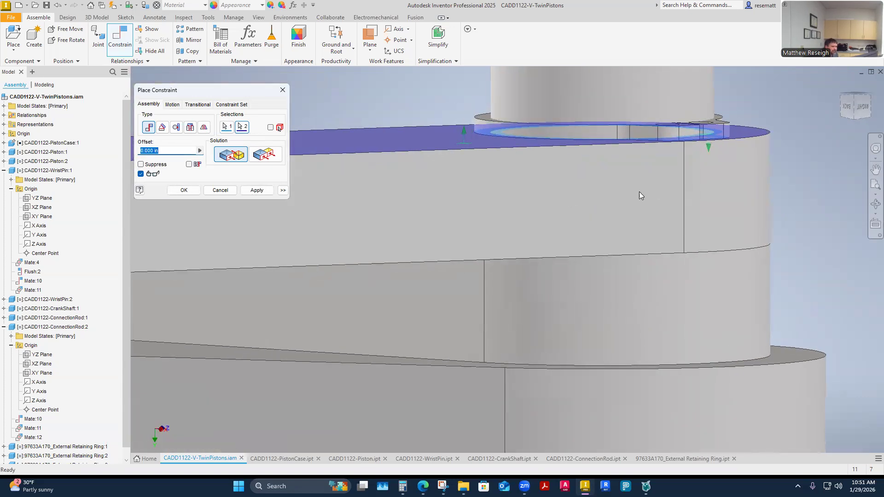
middle_click_drag(641, 311, 546, 130, "shift")
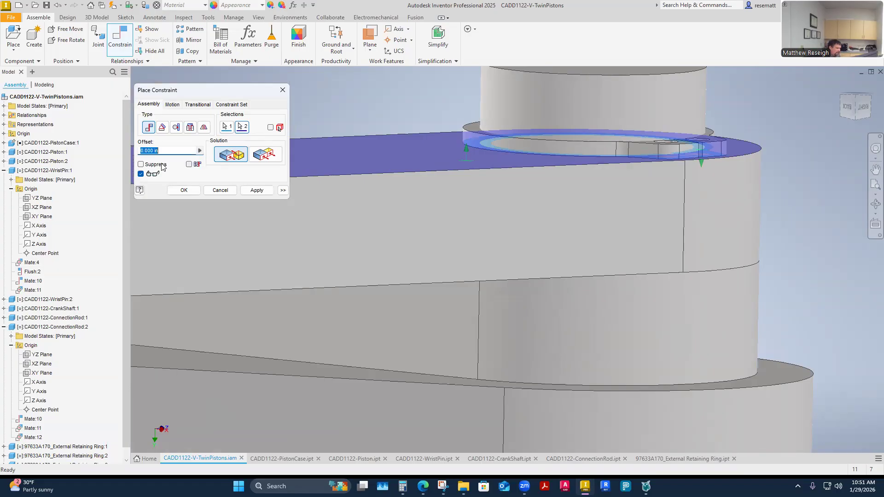
type(".008")
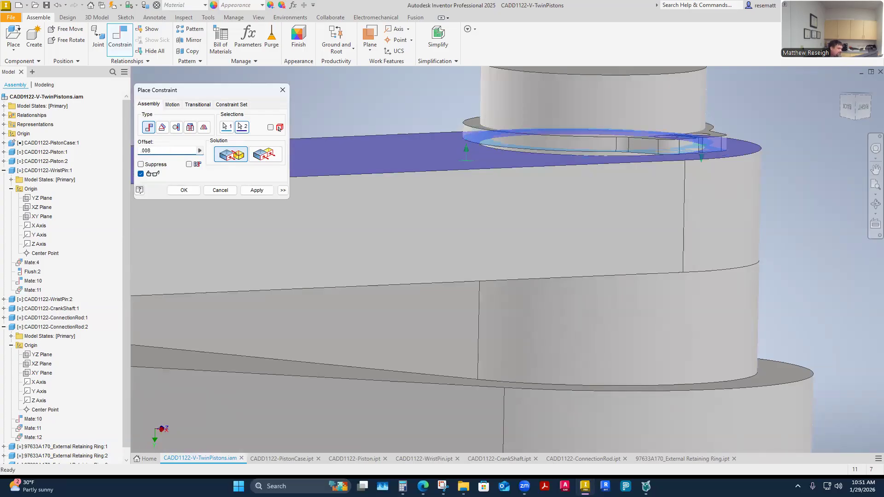
key("BackSpace")
type("08")
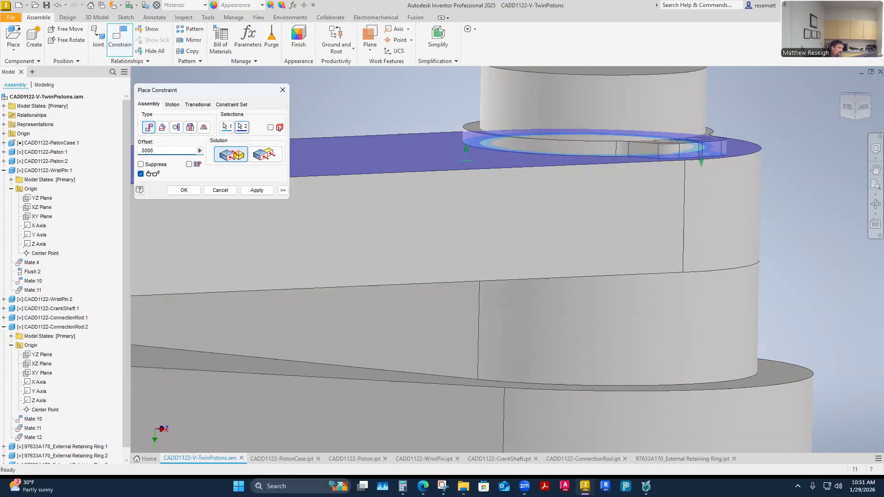
scroll(468, 160, "down", 3)
scroll(460, 194, "down", 4)
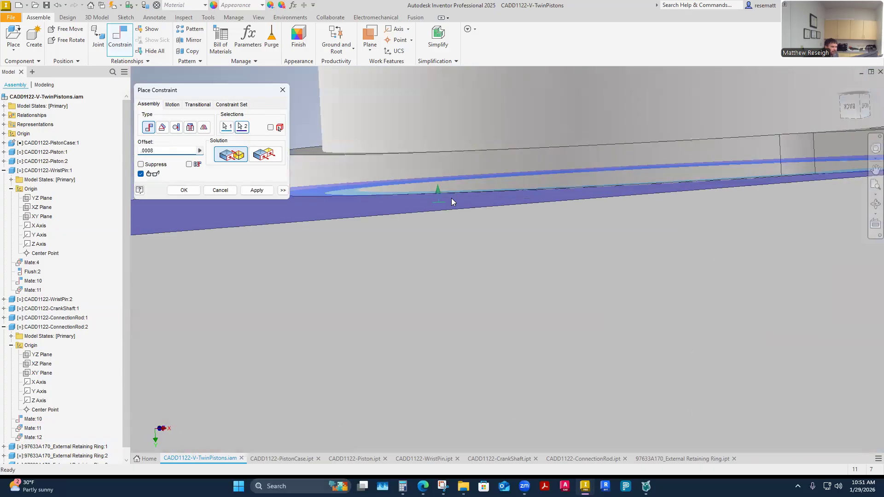
left_click(183, 190)
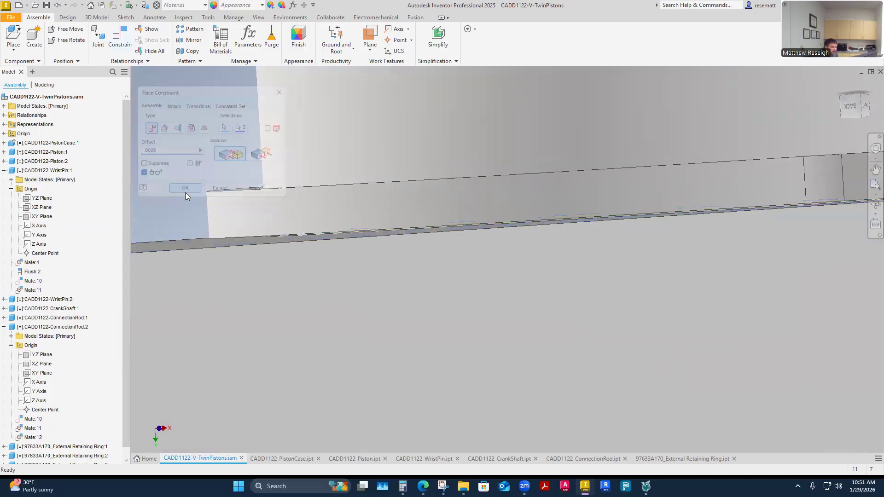
Step: Cut a half section view through the crank pin and the retaining ring, with the cutting plane offset by -0.0625 in
scroll(460, 223, "up", 6)
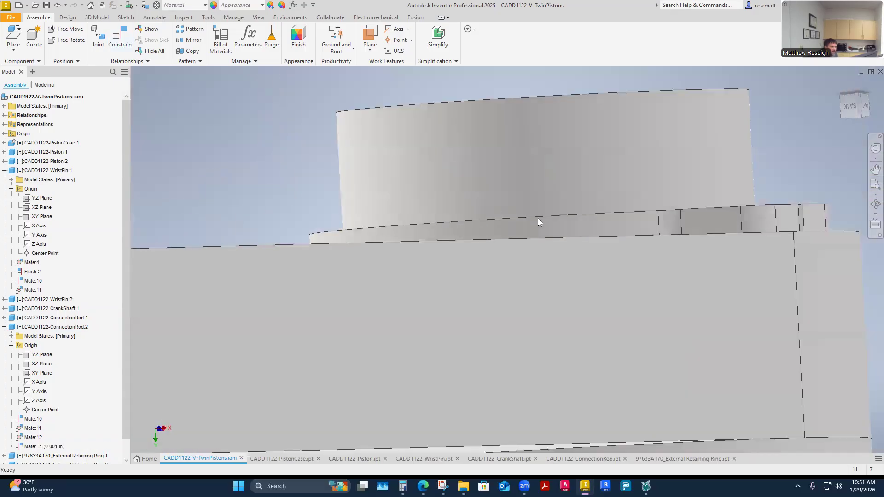
left_click(258, 17)
left_click(124, 40)
scroll(218, 167, "up", 3)
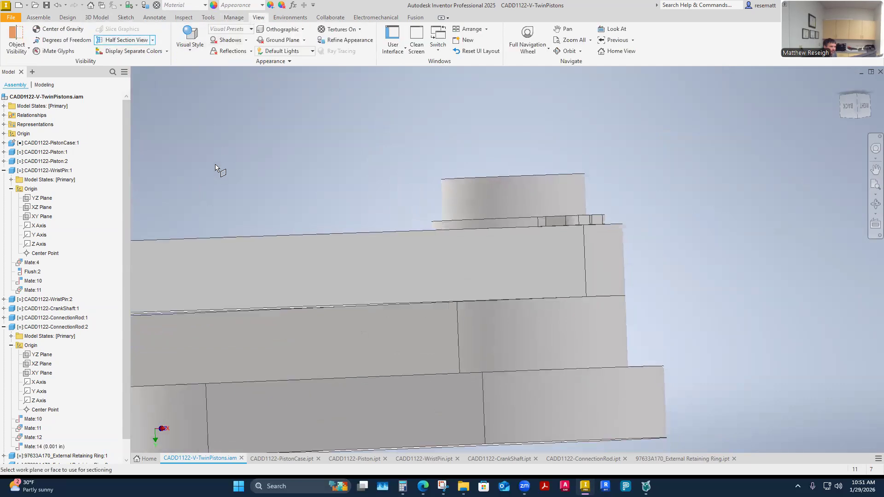
left_click(152, 40)
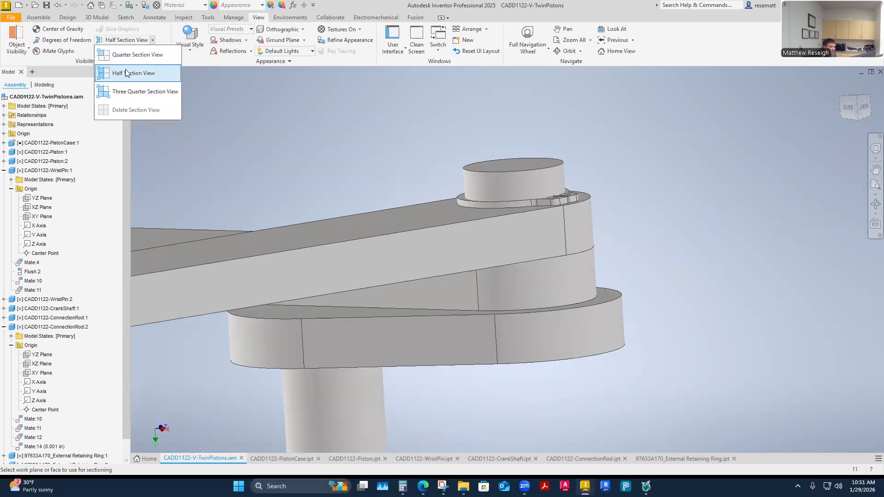
left_click(126, 74)
middle_click_drag(615, 307, 479, 277, "shift")
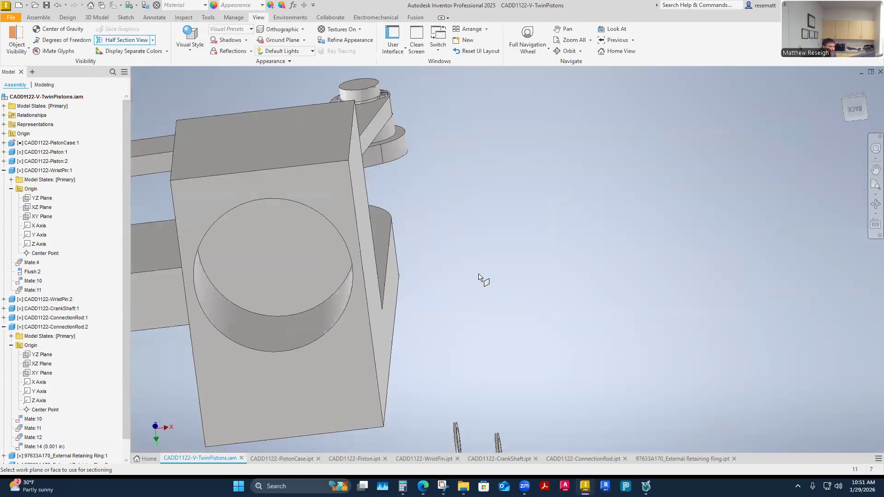
left_click(395, 279)
middle_click_drag(554, 218, 392, 293, "shift")
mouse_move(348, 289)
left_mouse_down()
mouse_move(334, 289)
mouse_move(342, 288)
left_mouse_up()
middle_click_drag(342, 288, 433, 247, "shift")
Step: Examine the sectioned gap between retaining ring and connection rod and the ring's overlap with the crank pin, and close the section settings
scroll(433, 247, "up", 8)
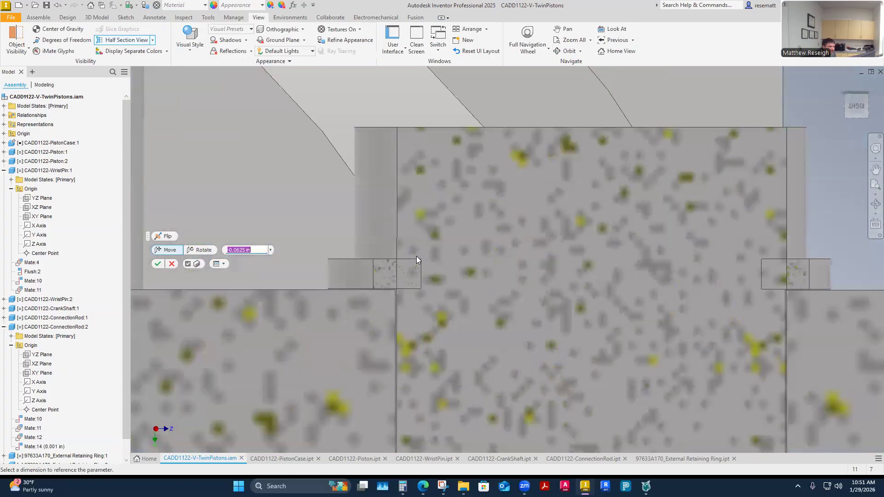
scroll(464, 272, "up", 2)
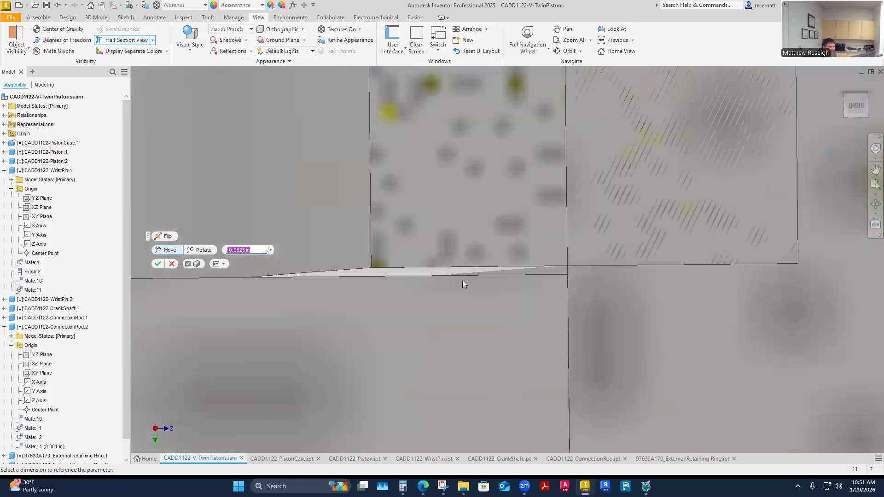
scroll(456, 273, "down", 6)
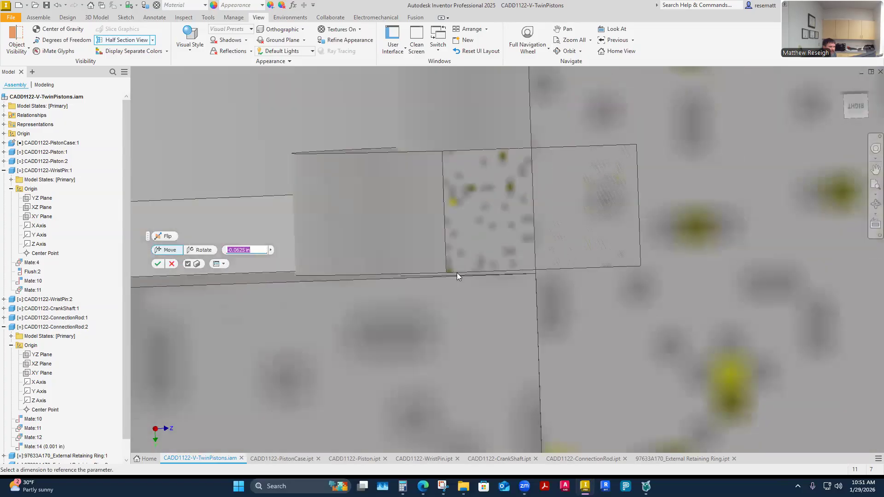
scroll(457, 272, "up", 8)
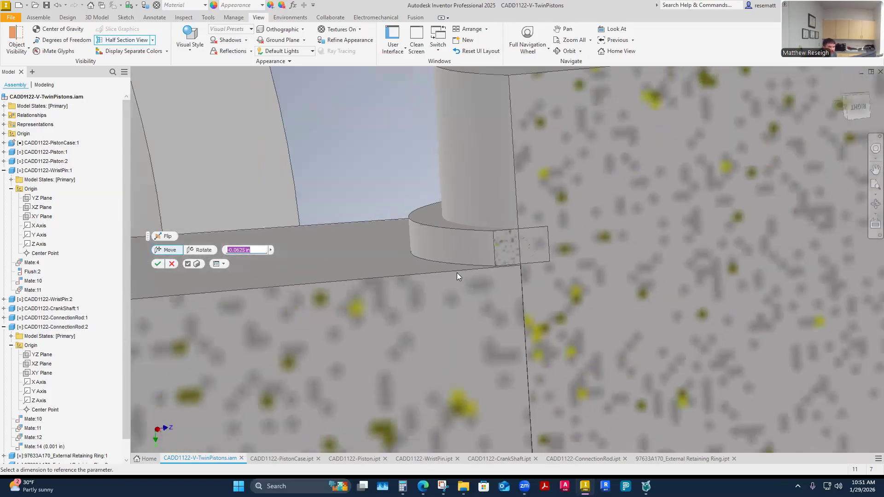
scroll(582, 268, "down", 3)
scroll(581, 234, "up", 4)
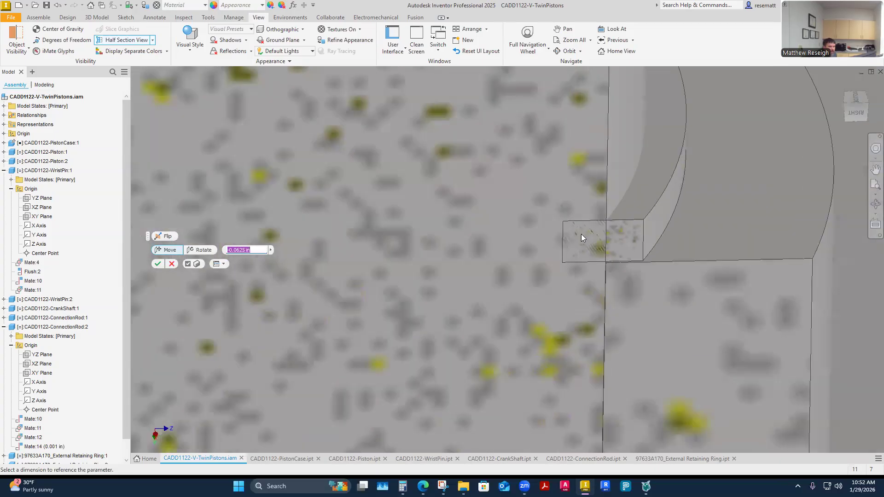
middle_click_drag(614, 260, 523, 203, "shift")
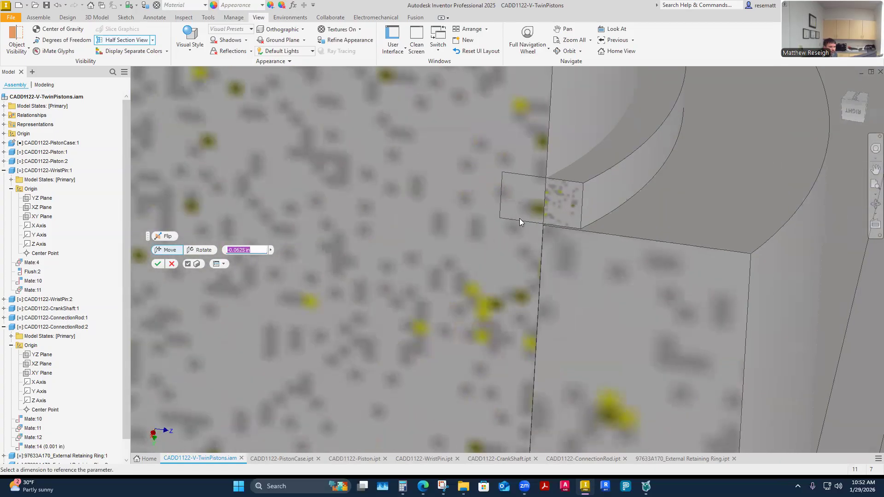
scroll(681, 239, "down", 5)
middle_click_drag(680, 248, 595, 202, "shift")
scroll(576, 253, "down", 3)
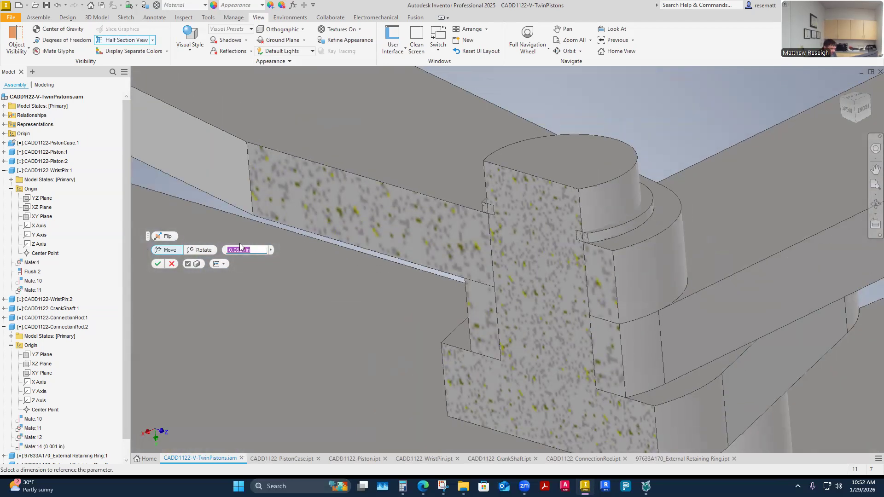
left_click(161, 266)
Step: Examine the crankshaft in the assembly and open its part file for editing
scroll(667, 303, "down", 5)
middle_click_drag(687, 173, 517, 234, "shift")
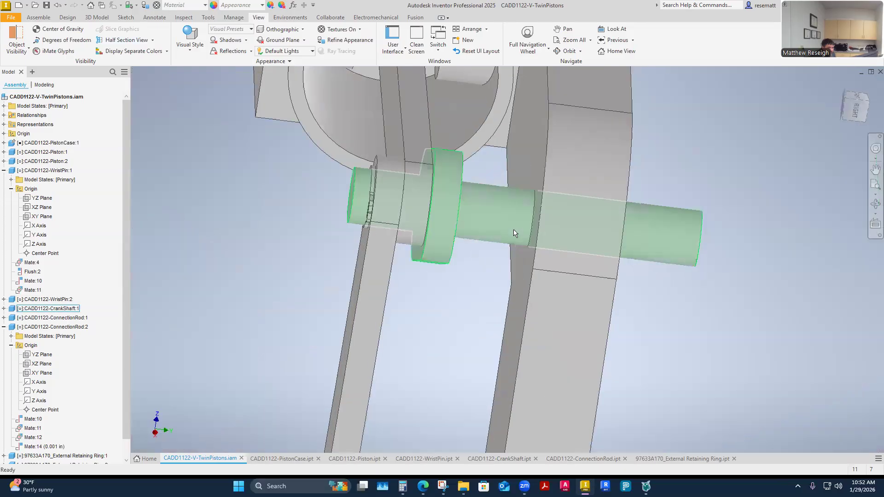
middle_click_drag(630, 237, 548, 249, "shift")
middle_click_drag(744, 333, 440, 251, "shift")
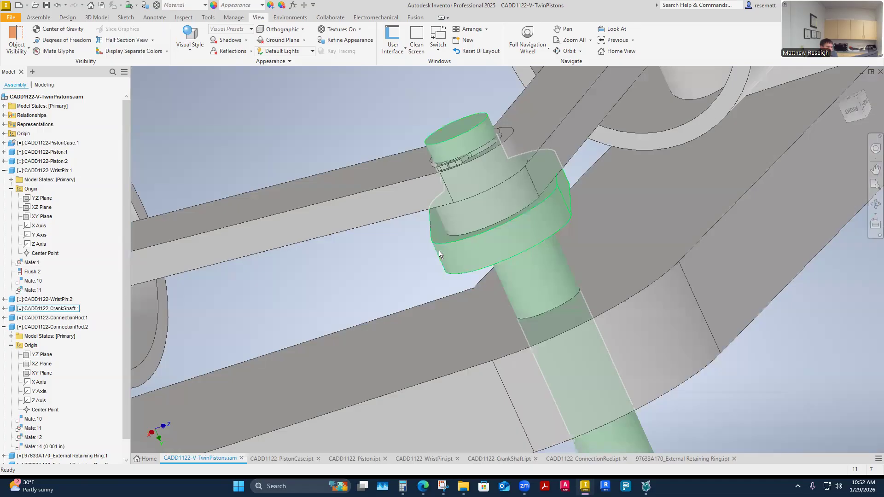
middle_click_drag(440, 254, 439, 254, "shift")
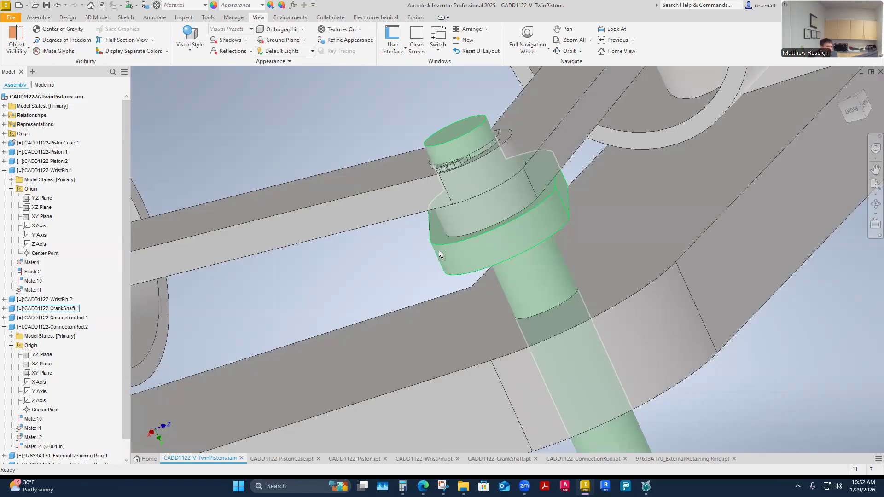
middle_click_drag(439, 254, 429, 279, "shift")
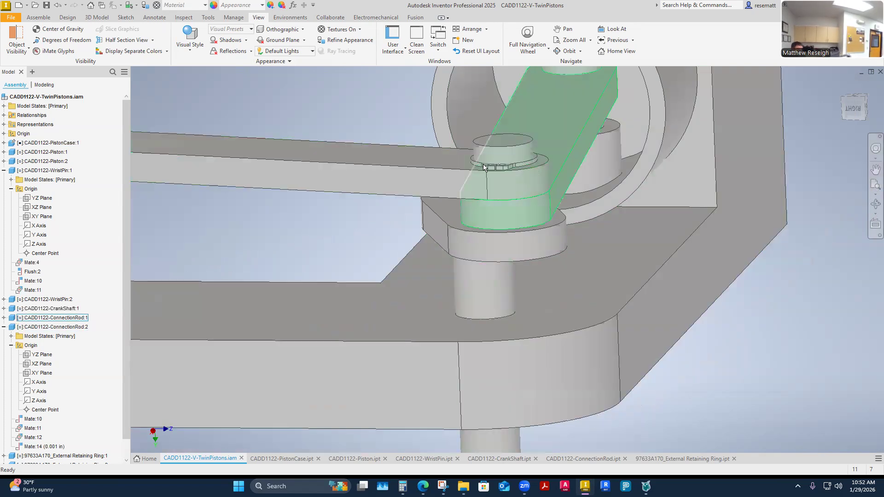
right_click(472, 246)
left_click(473, 123)
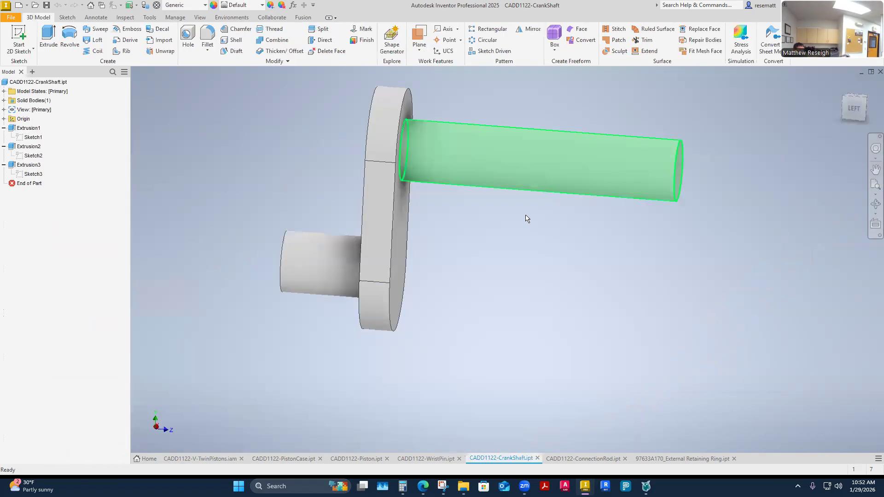
Step: Inspect the crankshaft's pin, web and main shaft from several sides and list its origin planes and axes
scroll(567, 279, "down", 3)
scroll(570, 272, "up", 1)
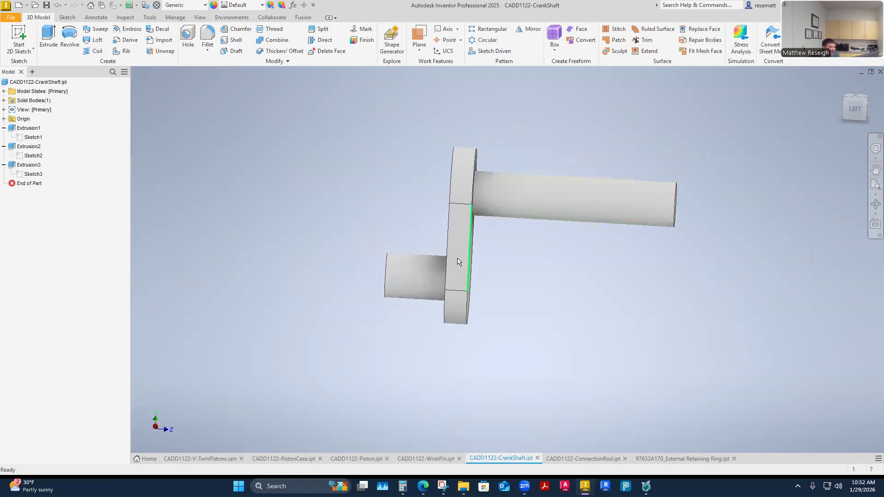
scroll(479, 344, "up", 1)
scroll(533, 218, "up", 1)
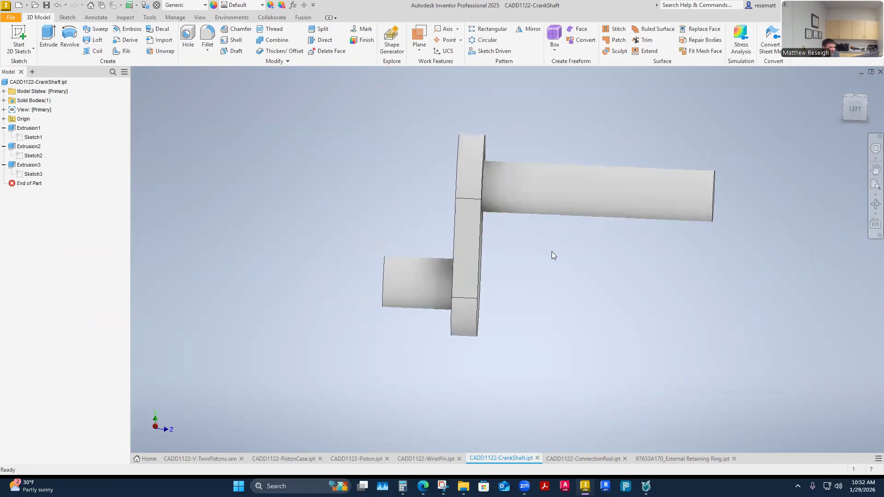
scroll(552, 248, "up", 1)
middle_click_drag(535, 272, 409, 295, "shift")
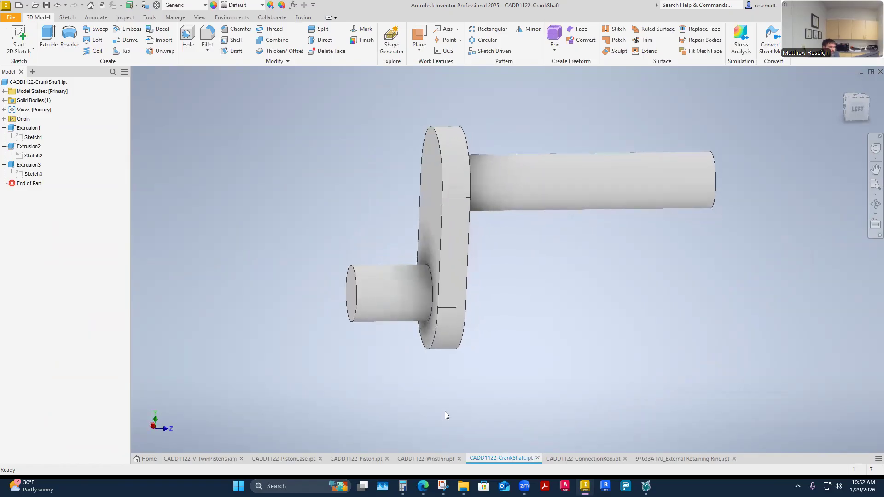
left_click(3, 119)
middle_click_drag(193, 165, 520, 189, "shift")
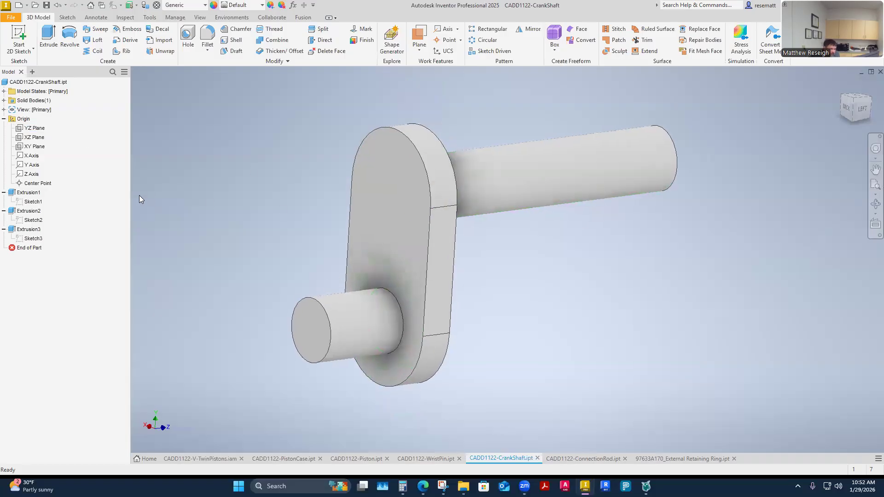
middle_click_drag(255, 250, 325, 309, "shift")
middle_click_drag(277, 243, 526, 233, "shift")
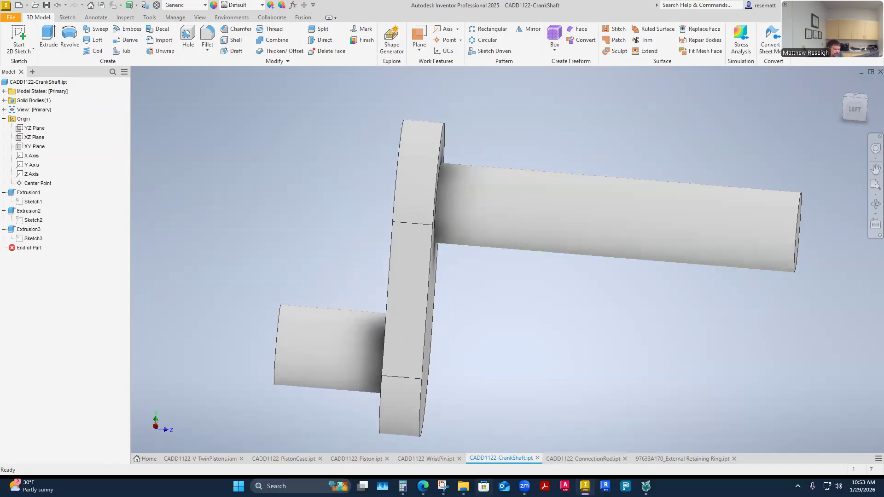
Step: Open the PDF drawing 97633A170_External Retaining Ring (1) from the In Class V Twin Pistons folder to read its groove dimensions
mouse_move(463, 486)
left_click(463, 430)
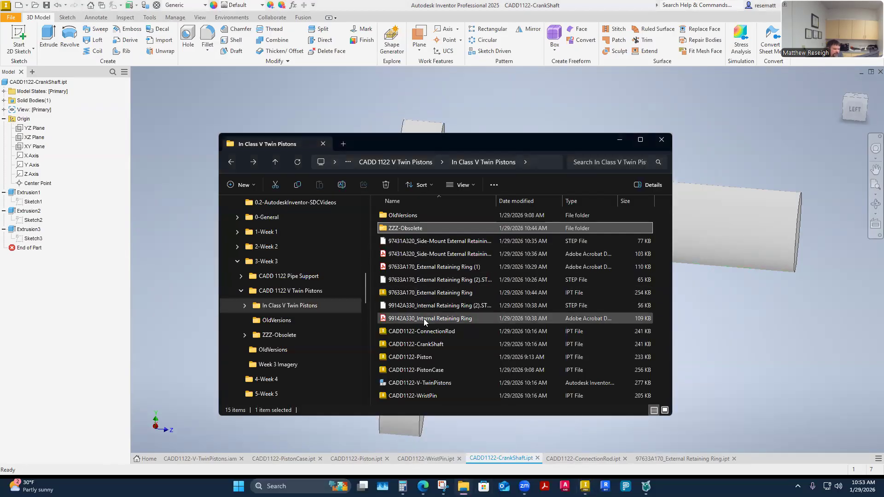
left_click(418, 268)
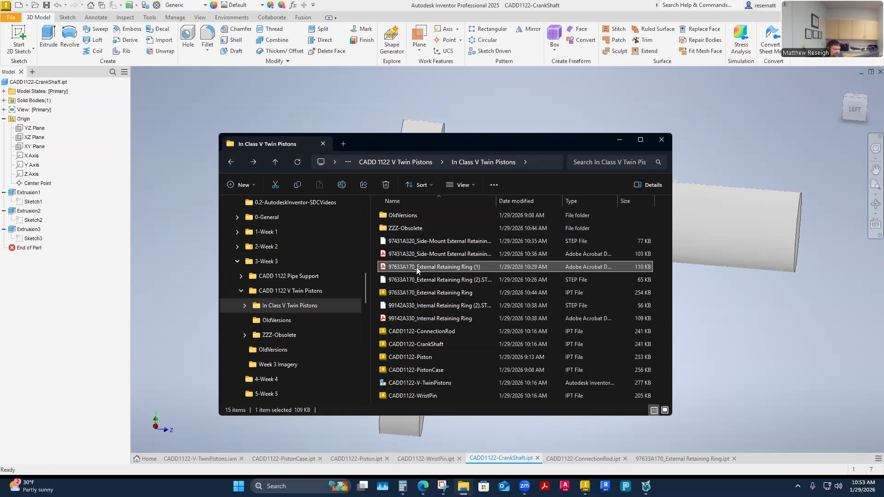
double_click(418, 267)
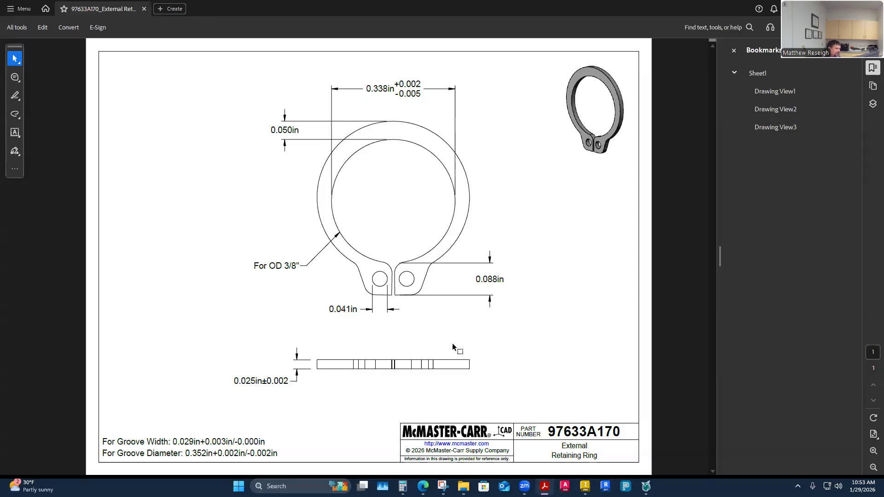
Step: Switch back to Autodesk Inventor, return to the V-TwinPistons assembly and review how the crankshaft sits in the case
left_click(585, 486)
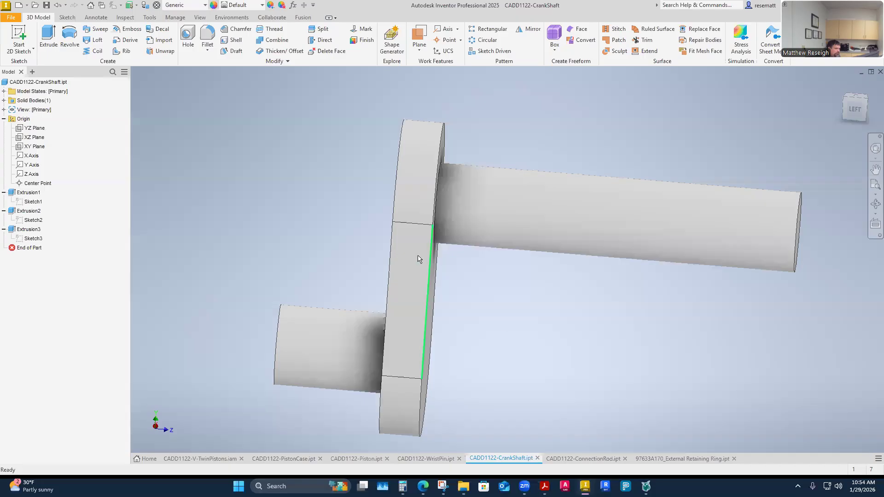
left_click(213, 458)
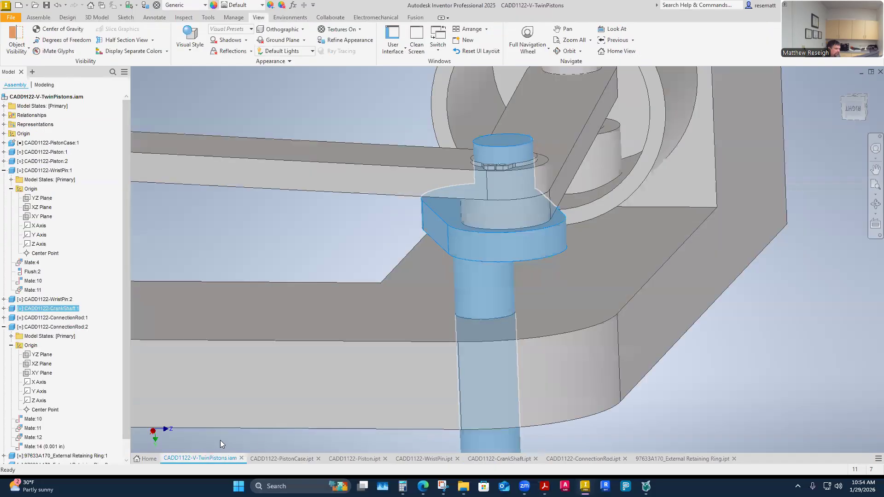
left_click(357, 241)
middle_click_drag(513, 324, 436, 357, "shift")
scroll(453, 350, "up", 3)
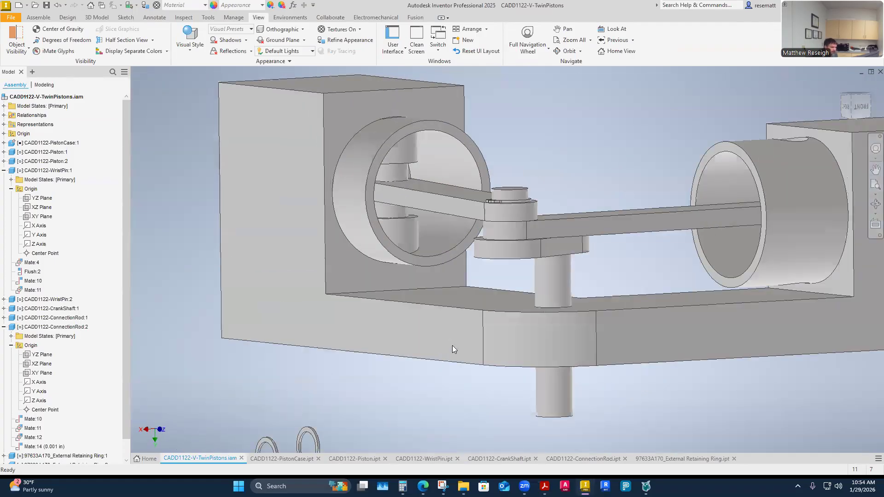
Step: Examine how the wrist pin and connecting rod sit inside the first piston, viewing them from the open end and the piston's outside
scroll(352, 191, "up", 5)
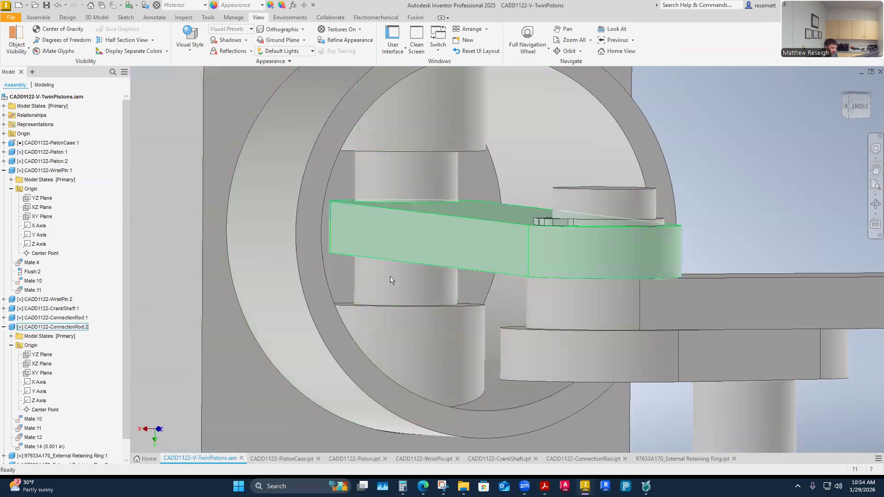
middle_click_drag(402, 266, 490, 285, "shift")
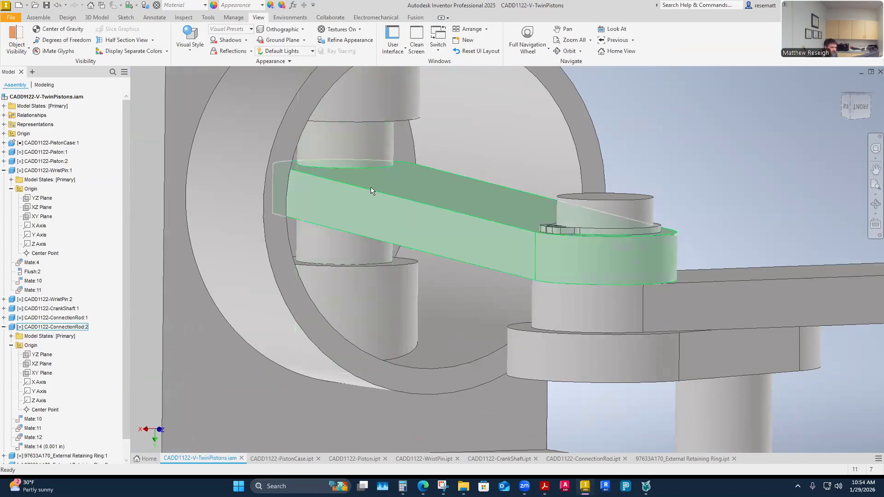
middle_click_drag(383, 155, 347, 249, "shift")
left_click(355, 247)
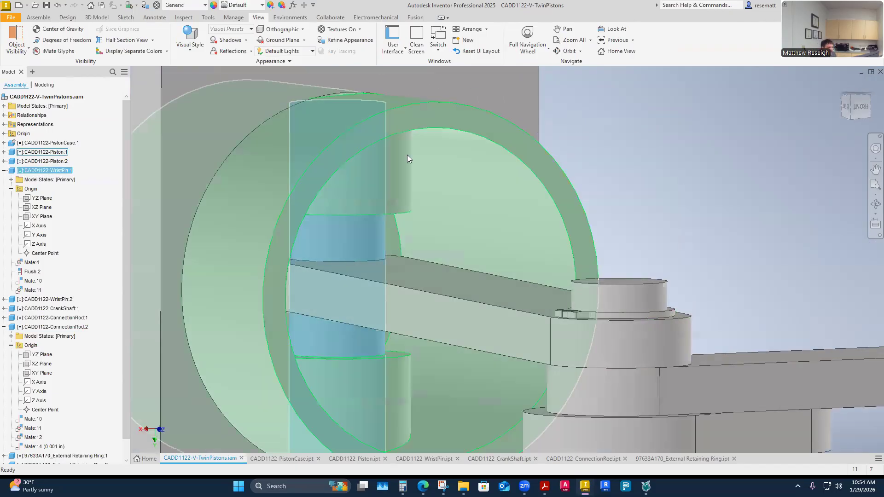
left_click(578, 118)
middle_click_drag(578, 118, 523, 81, "shift")
left_click(602, 146)
middle_click_drag(602, 147, 537, 259, "shift")
left_click_drag(476, 237, 515, 249)
left_click(624, 279)
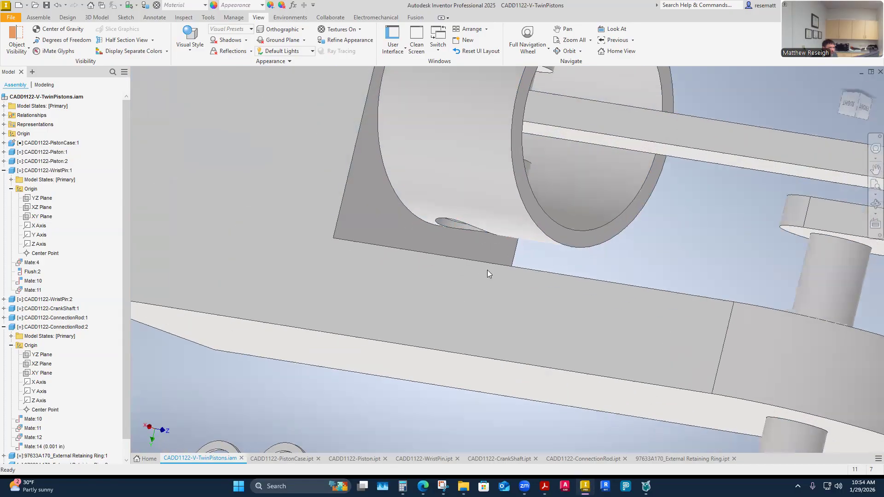
Step: Inspect the wrist pin's end and its hole in the first piston's wall up close, then return to the home view of the assembly
scroll(537, 271, "up", 4)
left_click(681, 287)
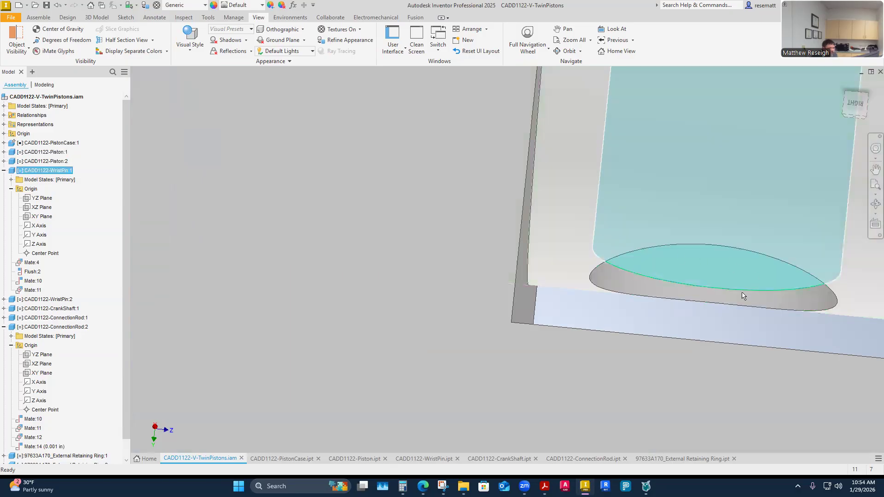
middle_click_drag(660, 287, 455, 227, "shift")
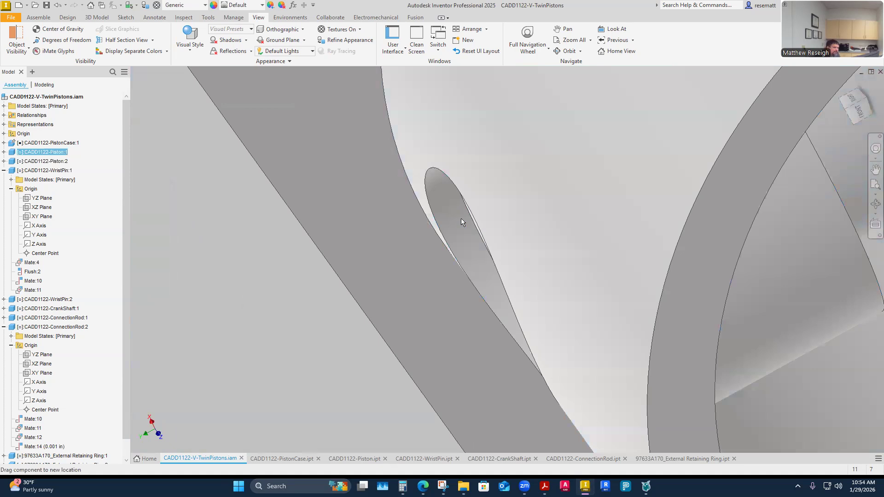
left_click(460, 219)
mouse_move(475, 233)
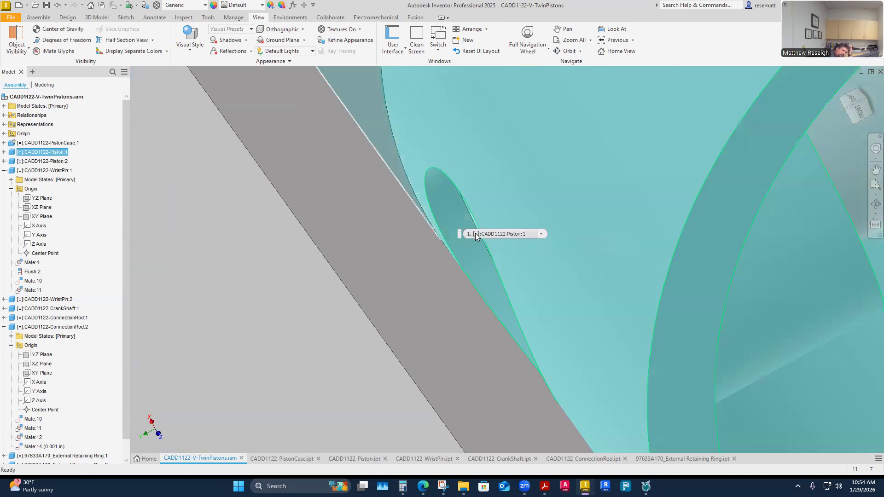
scroll(485, 215, "down", 7)
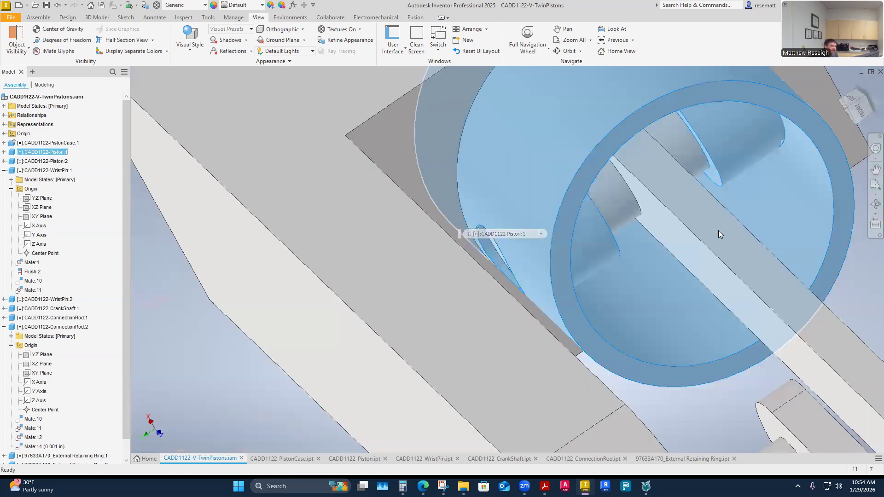
left_click(742, 232)
middle_click_drag(742, 231, 654, 334, "shift")
scroll(651, 336, "down", 2)
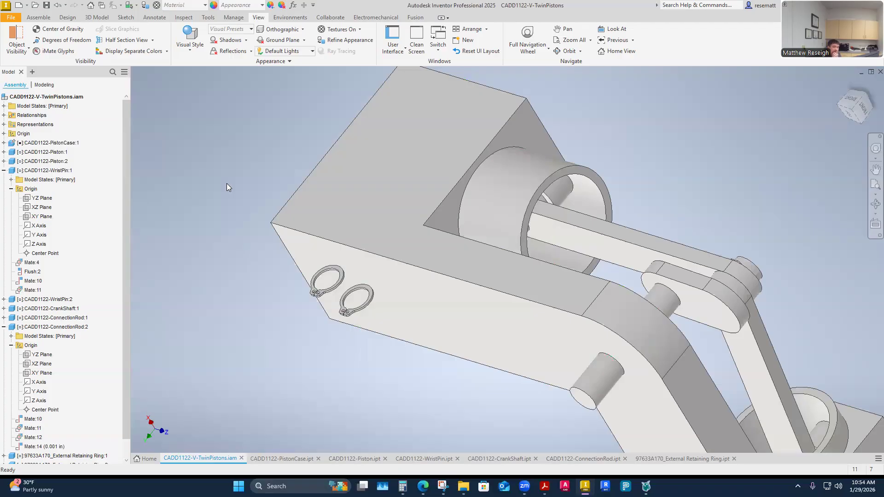
key("F6")
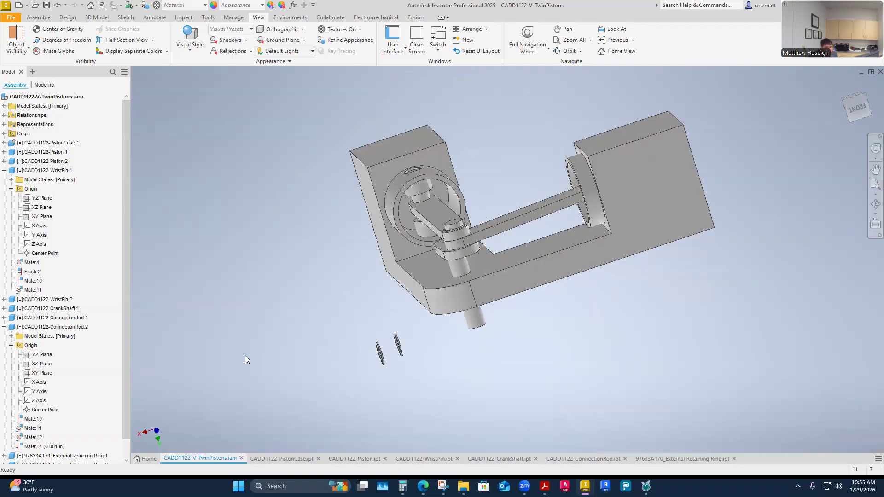